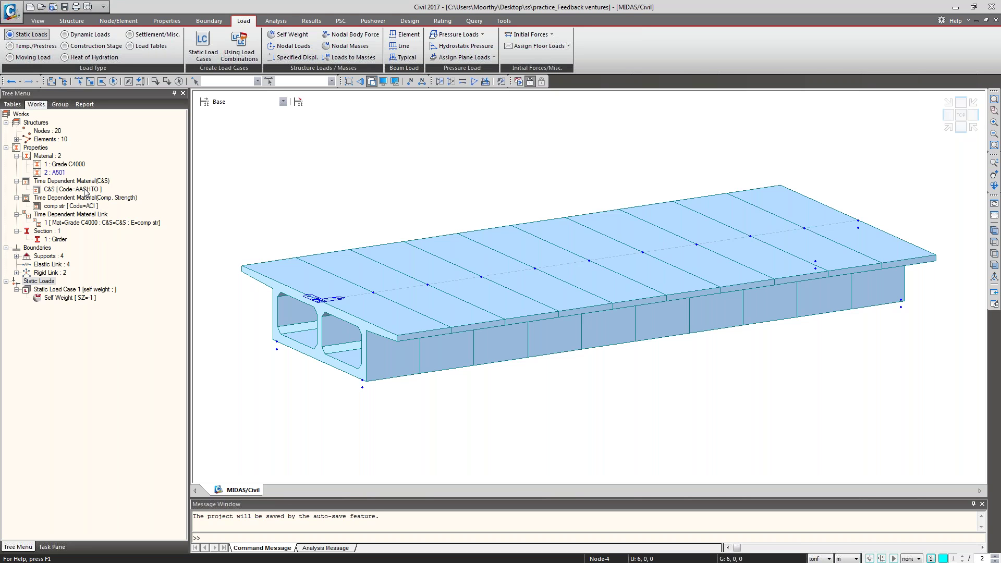
- Delete the existing time dependent creep/shrinkage, compressive strength and material link definitions based on AASHTO and ACI
{"action": "left_click", "coordinate": [87, 190]}
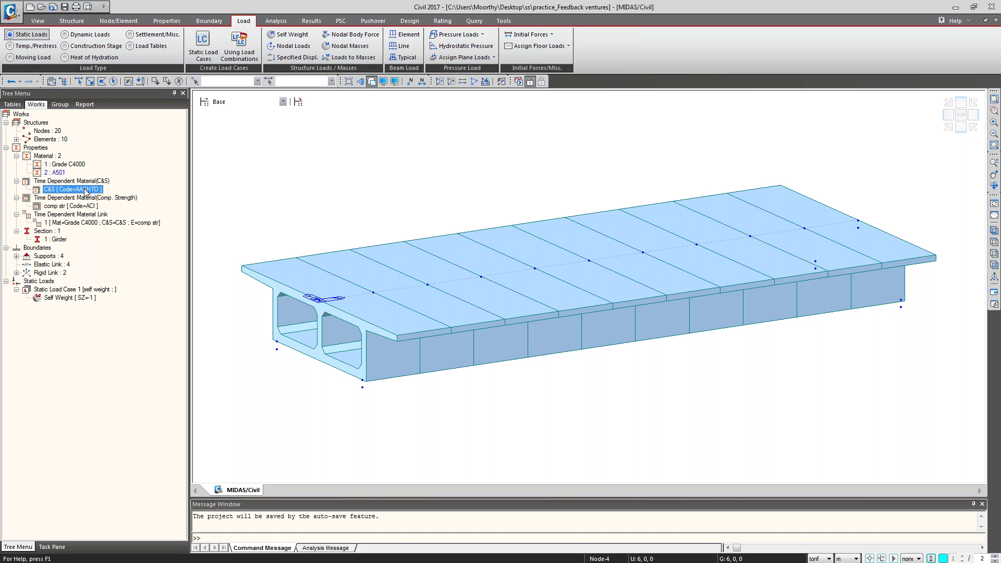
{"action": "key", "text": "Delete"}
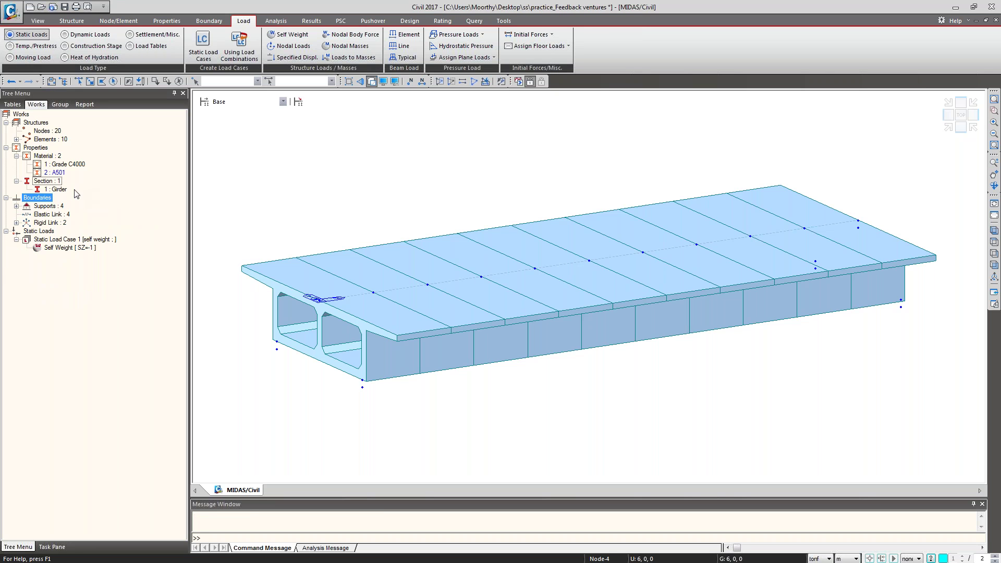
{"action": "left_click", "coordinate": [252, 176]}
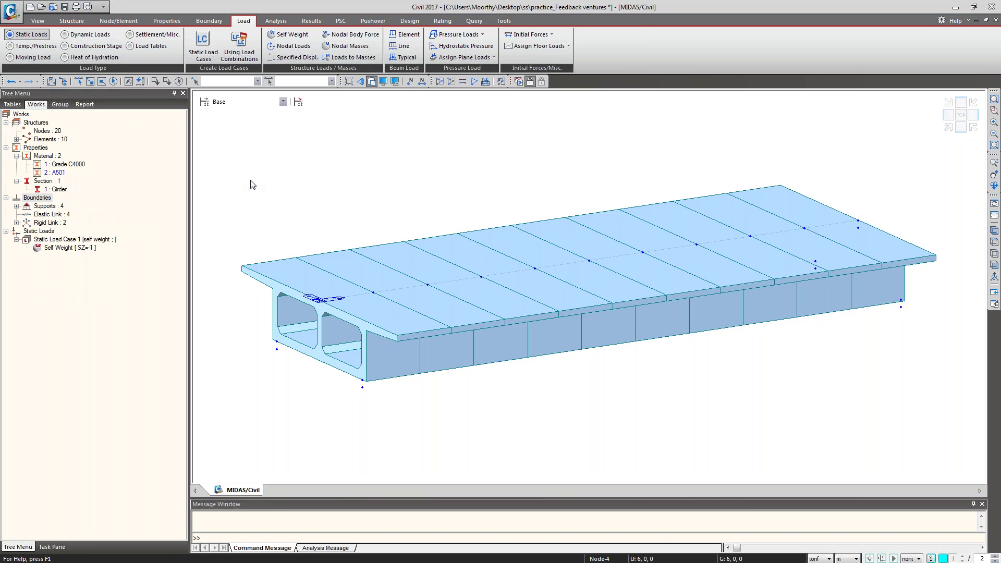
{"action": "left_click", "coordinate": [96, 249]}
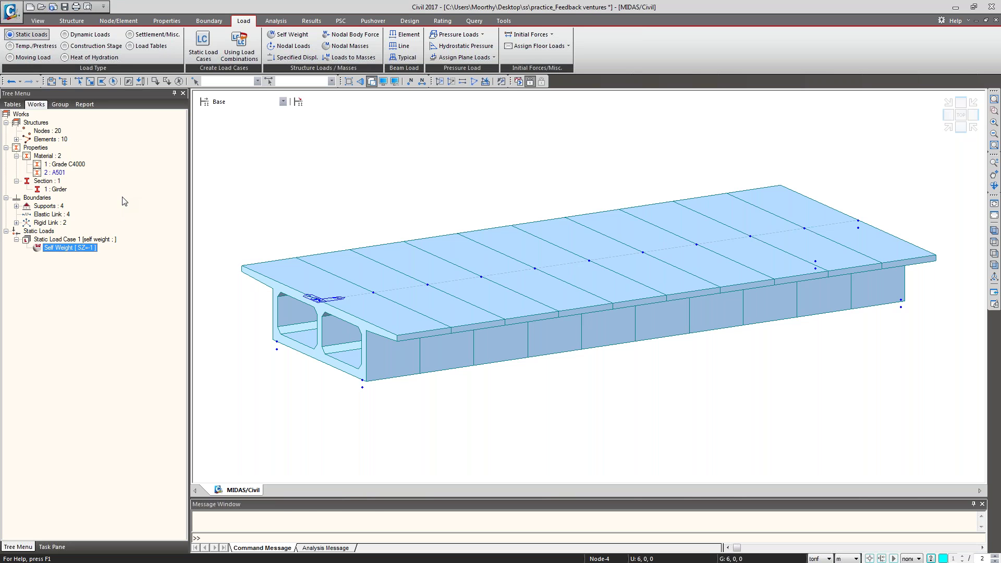
{"action": "left_click", "coordinate": [220, 200]}
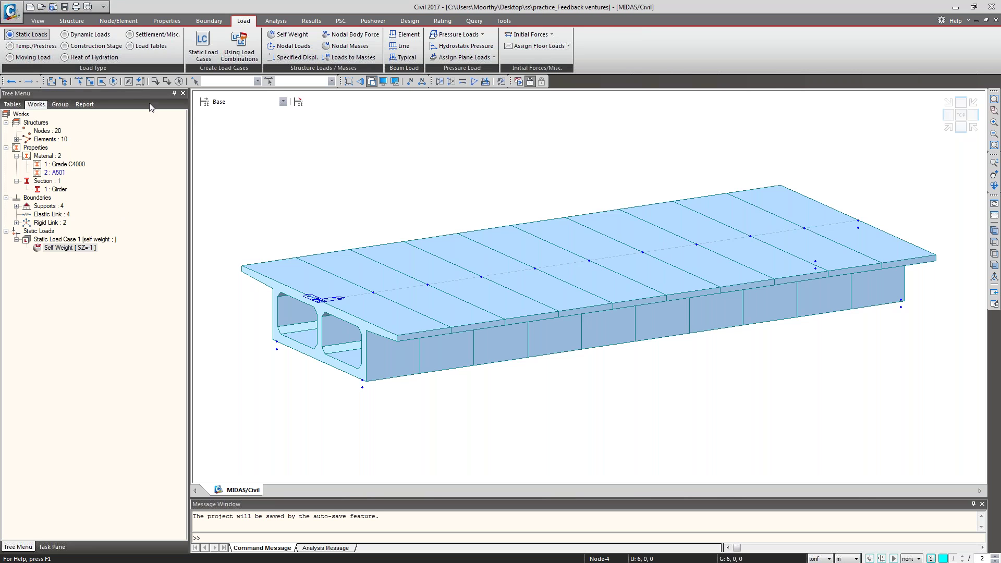
- Set the model's force and length units to N and mm
{"action": "left_click", "coordinate": [110, 20]}
{"action": "scroll", "coordinate": [111, 57], "scroll_direction": "down", "scroll_amount": 1}
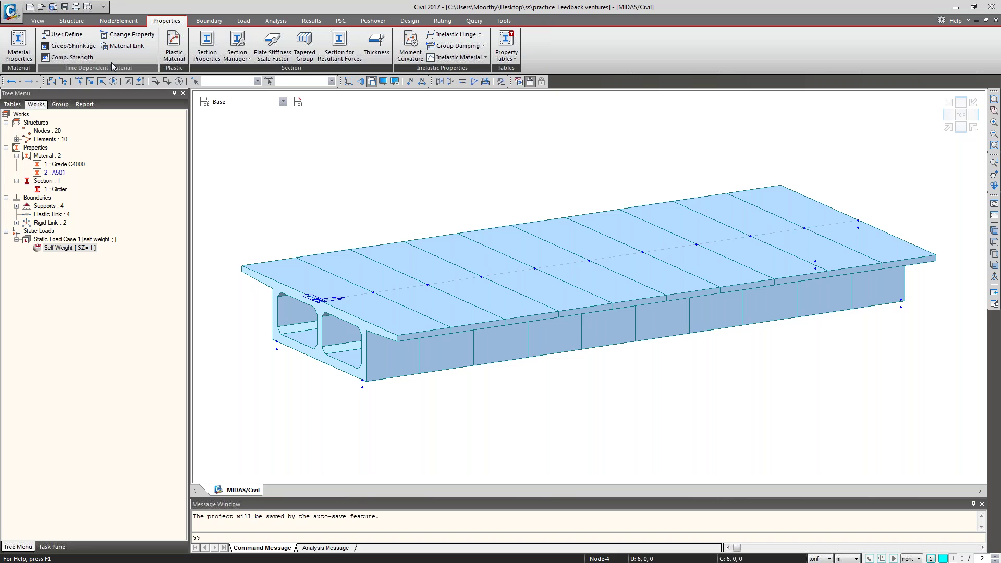
{"action": "left_click", "coordinate": [77, 50]}
{"action": "left_click", "coordinate": [581, 327]}
{"action": "left_click", "coordinate": [821, 559]}
{"action": "left_click", "coordinate": [819, 517]}
{"action": "left_click", "coordinate": [848, 558]}
{"action": "left_click", "coordinate": [845, 537]}
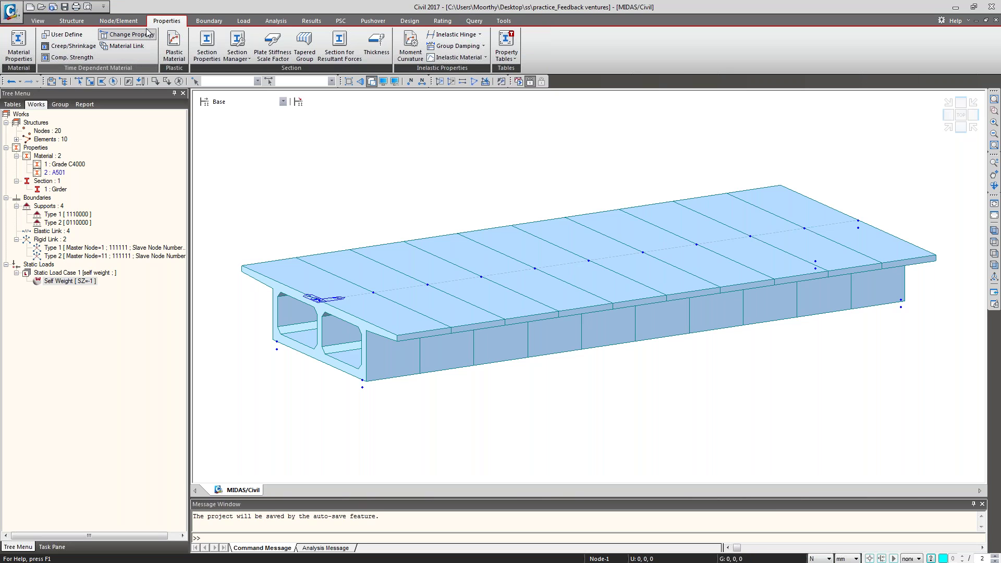
- Start a new creep/shrinkage material named C&S using the INDIA(IRC:112-2011) code
{"action": "left_click", "coordinate": [71, 45]}
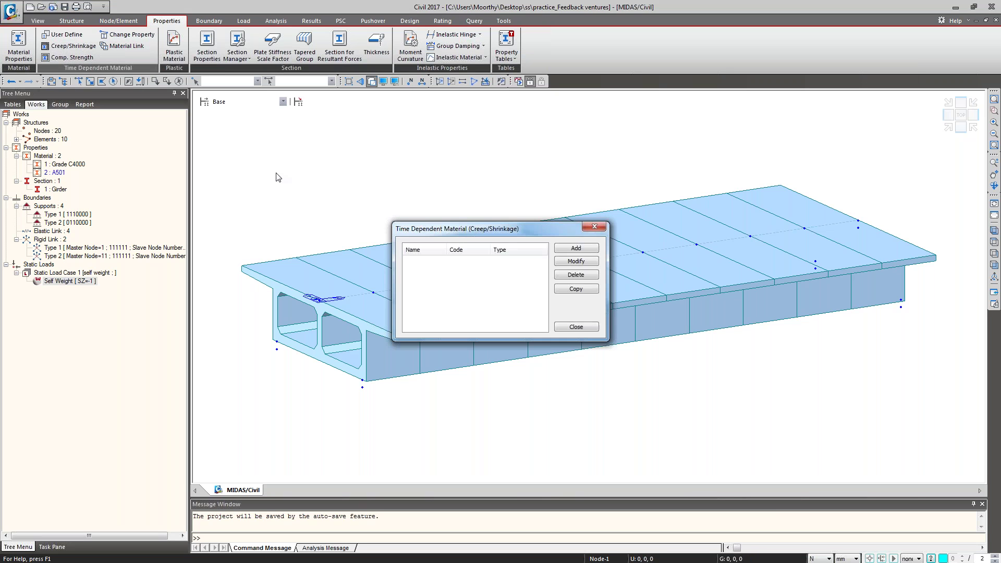
{"action": "left_click_drag", "start_coordinate": [492, 228], "coordinate": [296, 148]}
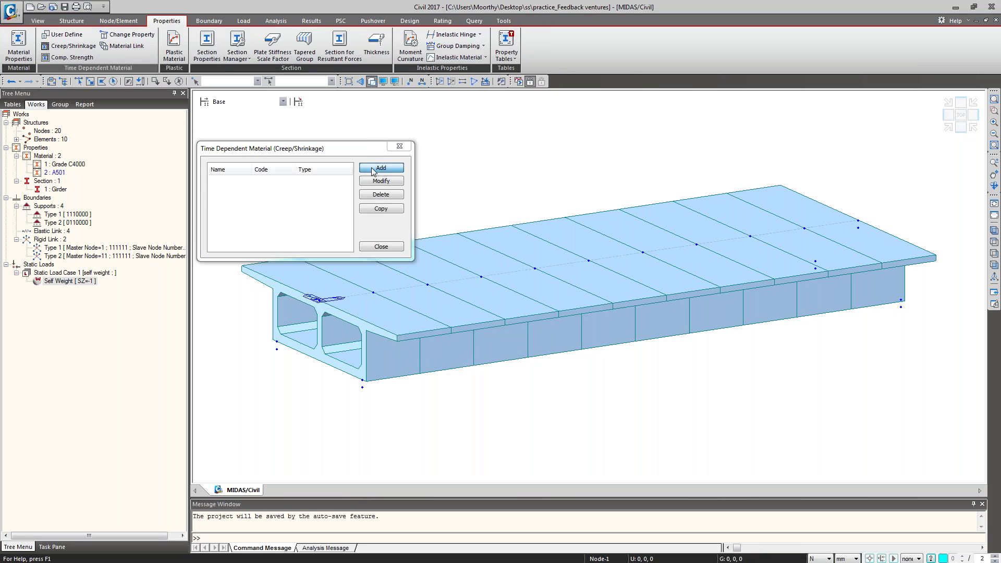
{"action": "left_click", "coordinate": [374, 170]}
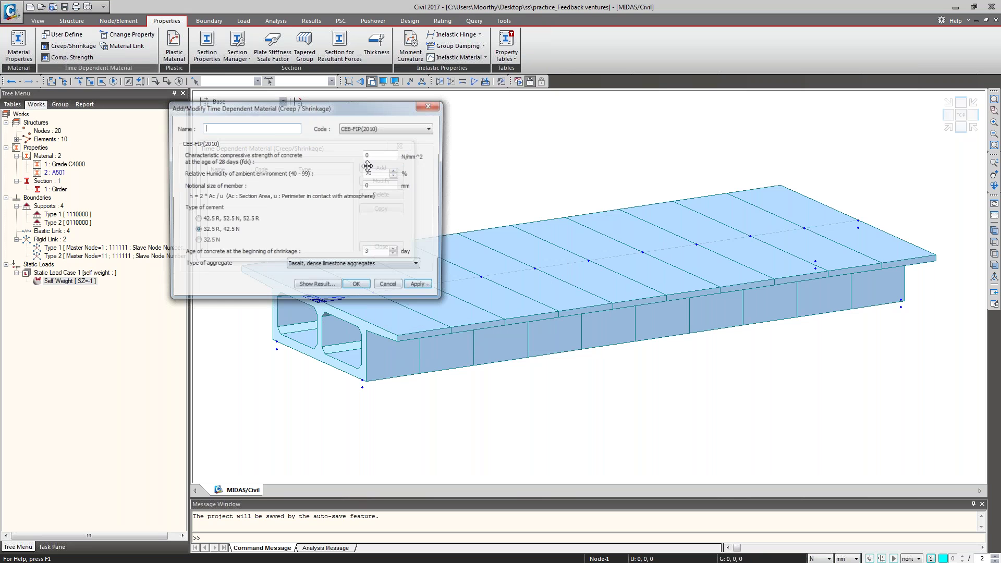
{"action": "left_click_drag", "start_coordinate": [335, 110], "coordinate": [587, 123]}
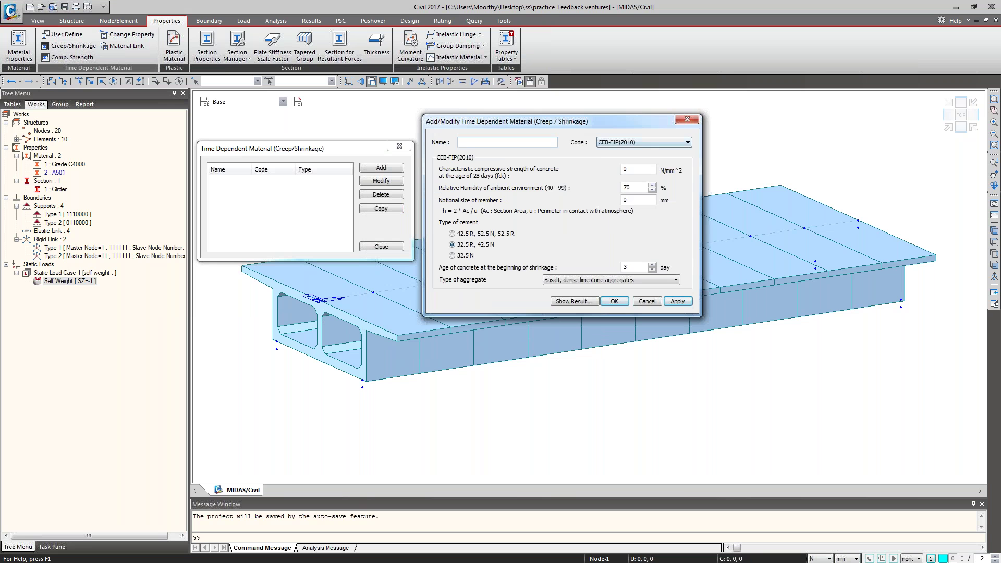
{"action": "left_click", "coordinate": [687, 142]}
{"action": "left_click", "coordinate": [655, 255]}
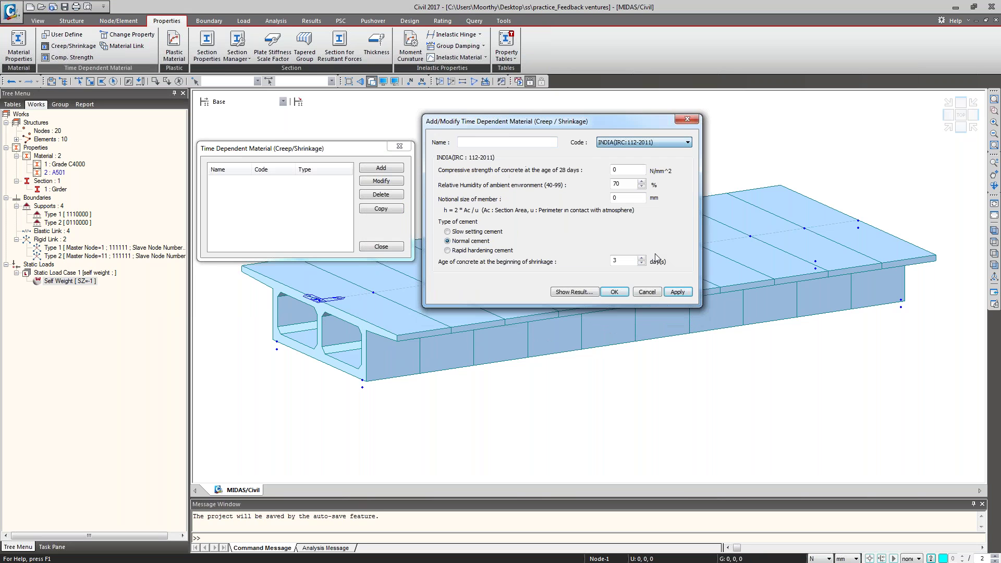
{"action": "type", "text": "C&S"}
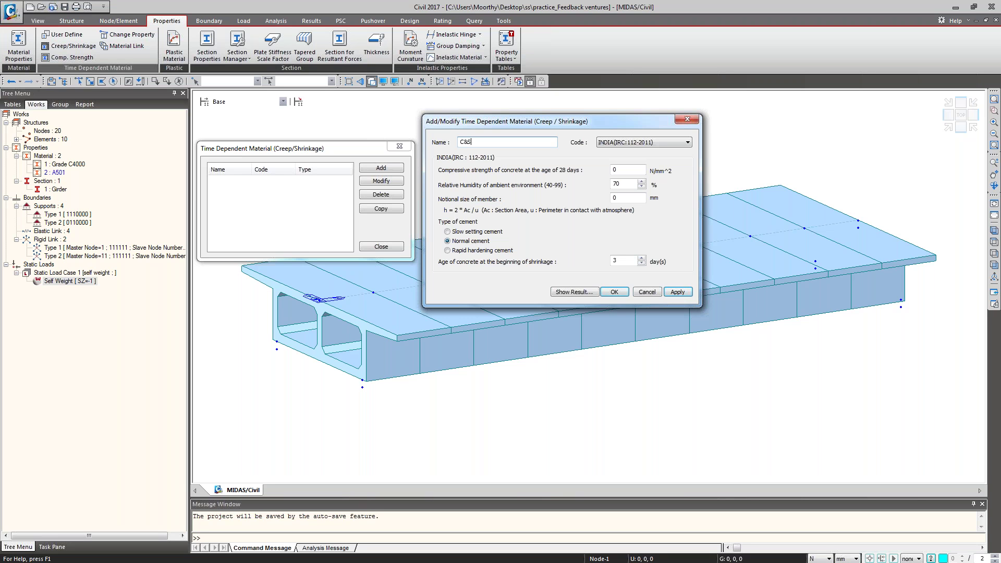
- Enter the 28-day concrete compressive strength and the notional member size for the C&S material
{"action": "double_click", "coordinate": [626, 170]}
{"action": "type", "text": "4"}
{"action": "left_click", "coordinate": [620, 184]}
{"action": "key", "text": "Tab"}
{"action": "type", "text": "100"}
{"action": "left_click", "coordinate": [627, 262]}
- Plot the creep coefficient and shrinkage strain curves, and save the C&S material
{"action": "left_click", "coordinate": [572, 292]}
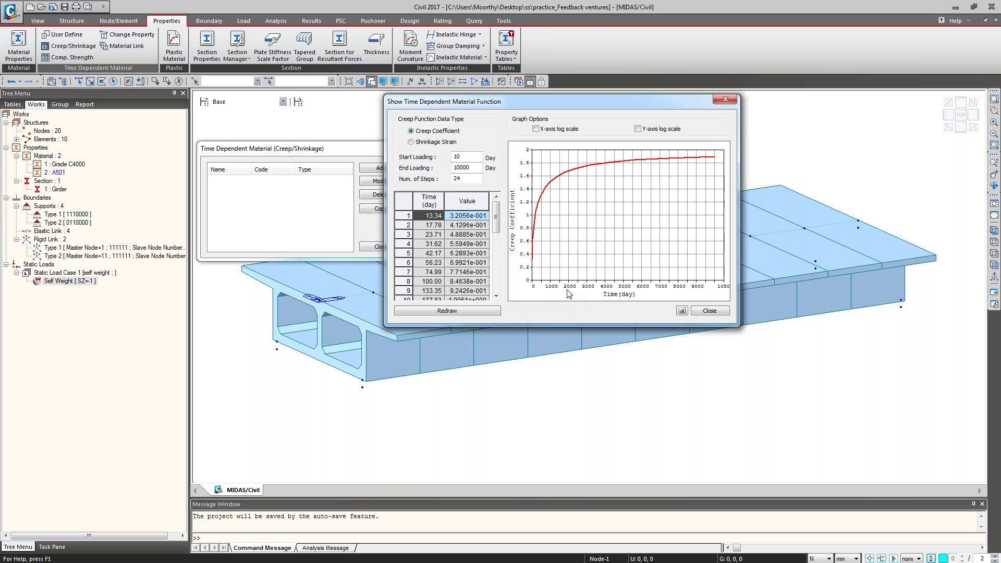
{"action": "left_click", "coordinate": [412, 141]}
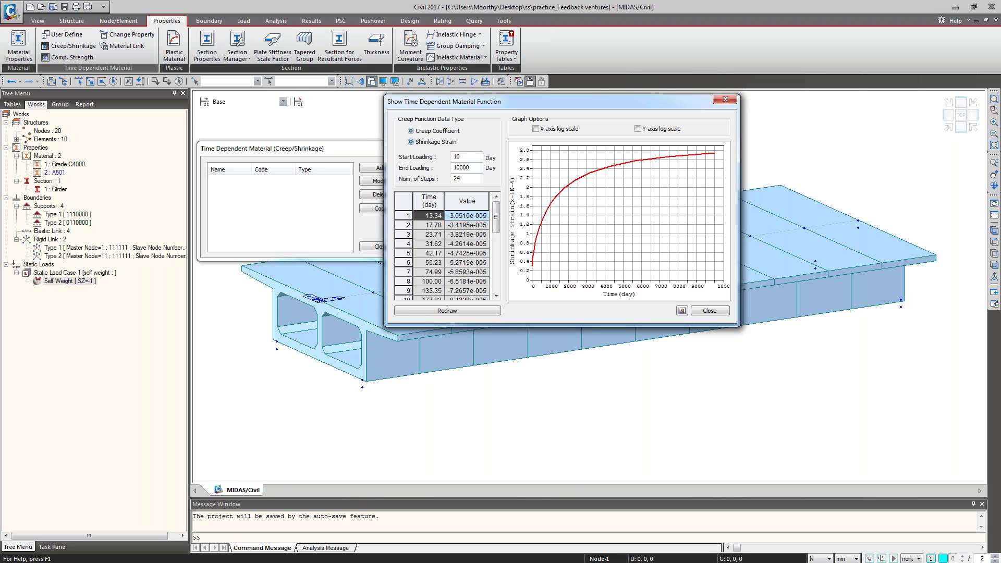
{"action": "left_click", "coordinate": [710, 311]}
{"action": "left_click", "coordinate": [609, 306]}
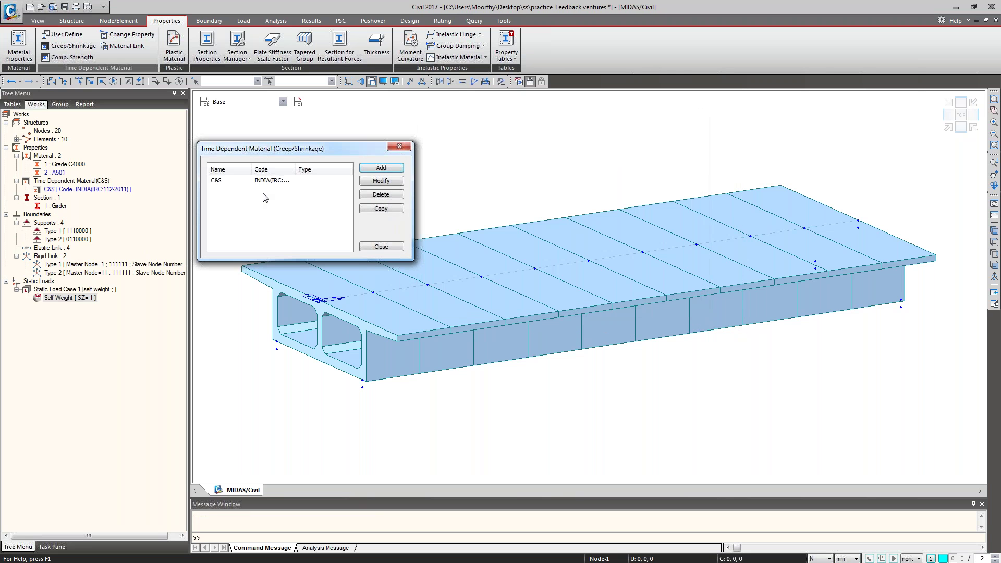
{"action": "left_click", "coordinate": [381, 246]}
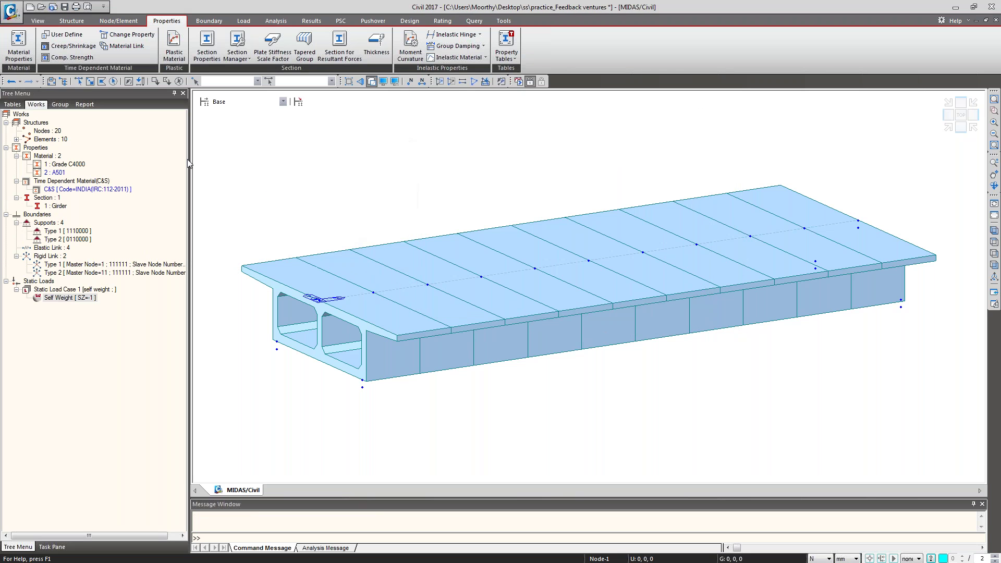
- Start a new time dependent compressive strength material named comp str using the INDIA(IRC:112-2011) code
{"action": "left_click", "coordinate": [76, 61]}
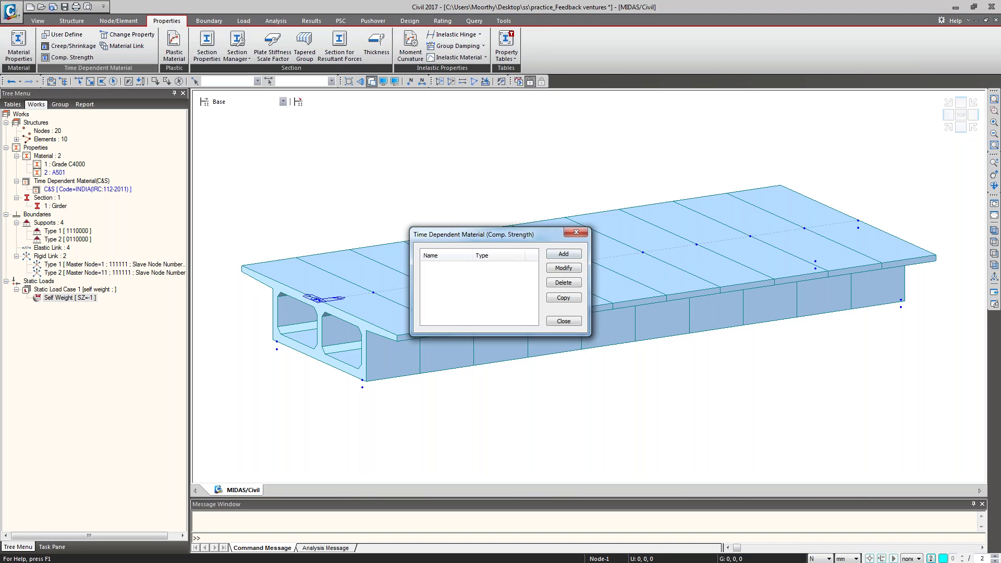
{"action": "left_click", "coordinate": [573, 254]}
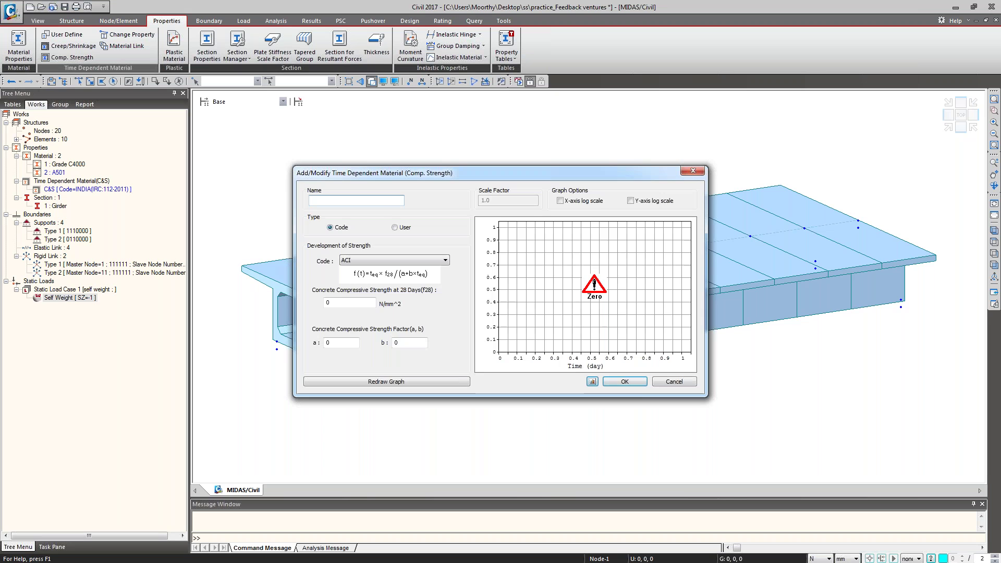
{"action": "type", "text": "comp str"}
{"action": "left_click", "coordinate": [417, 261]}
{"action": "left_click", "coordinate": [424, 338]}
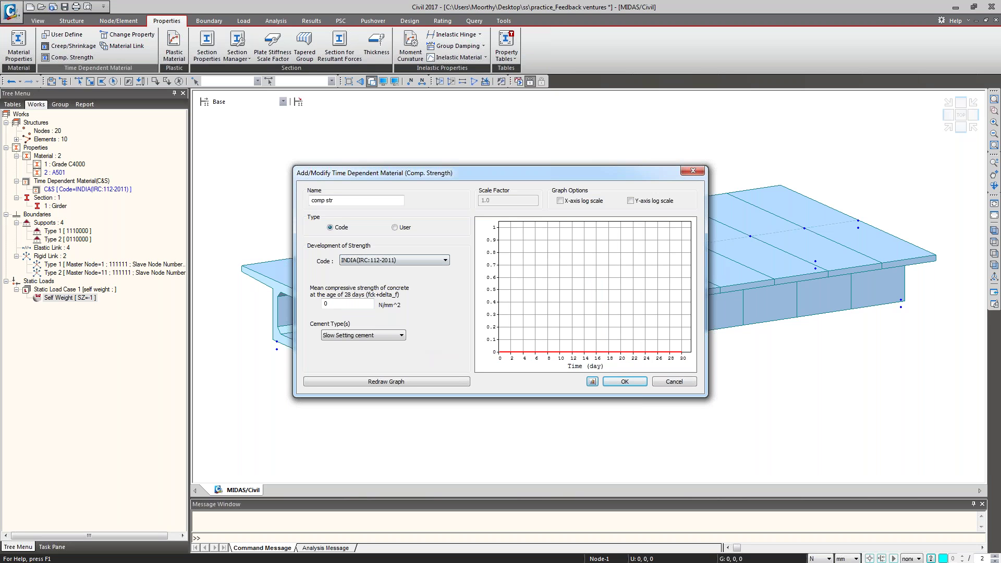
- Set the mean 28-day strength to 45 N/mm^2 with Normal cement, redraw the graph and save comp str
{"action": "left_click", "coordinate": [360, 303]}
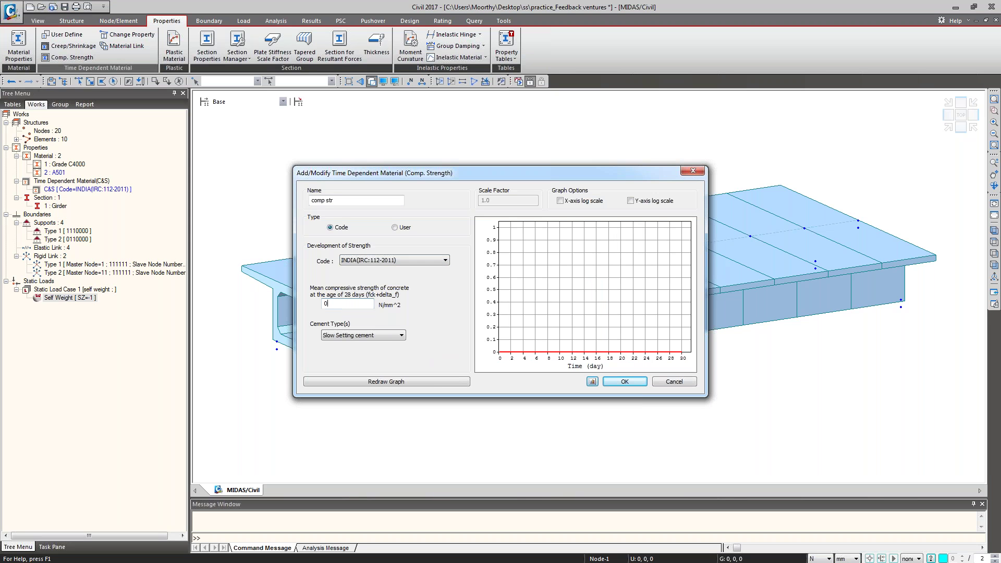
{"action": "double_click", "coordinate": [344, 305]}
{"action": "type", "text": "45"}
{"action": "left_click", "coordinate": [398, 337]}
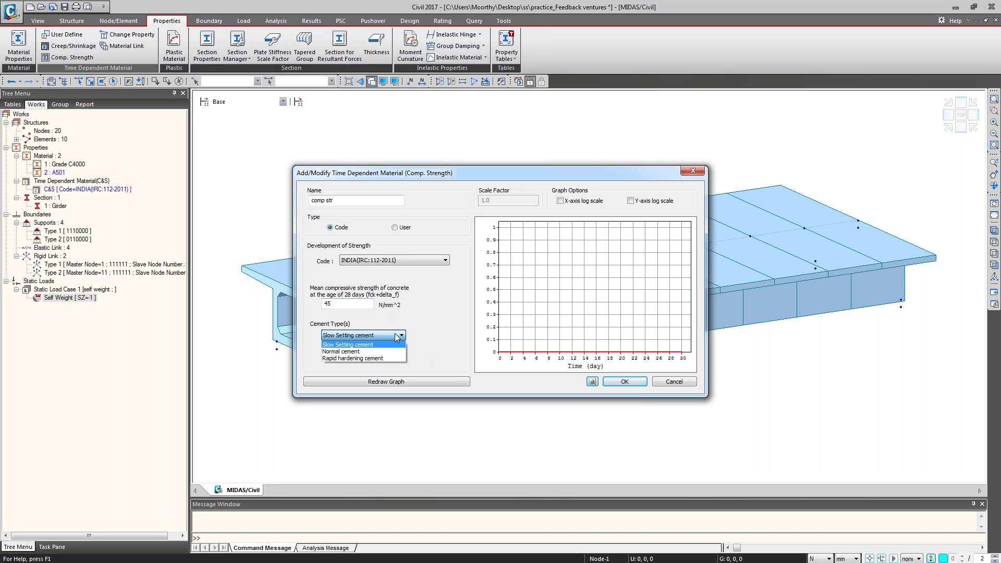
{"action": "left_click", "coordinate": [341, 352]}
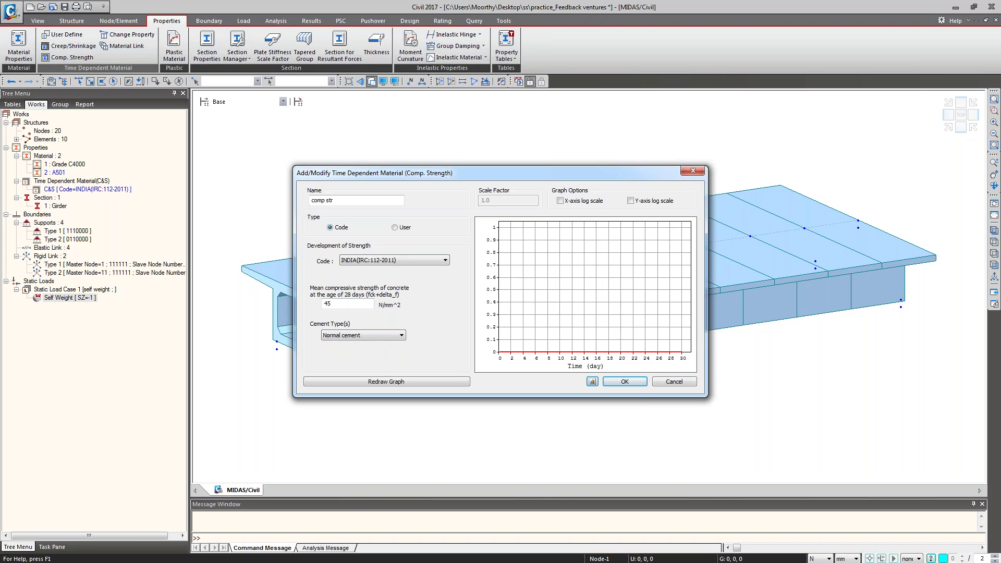
{"action": "left_click", "coordinate": [402, 383]}
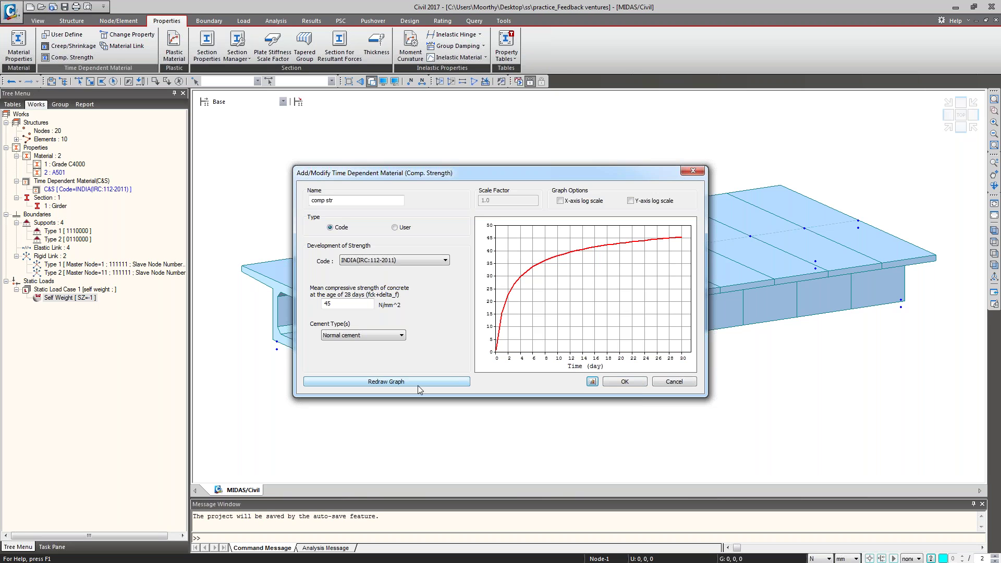
{"action": "left_click", "coordinate": [625, 381]}
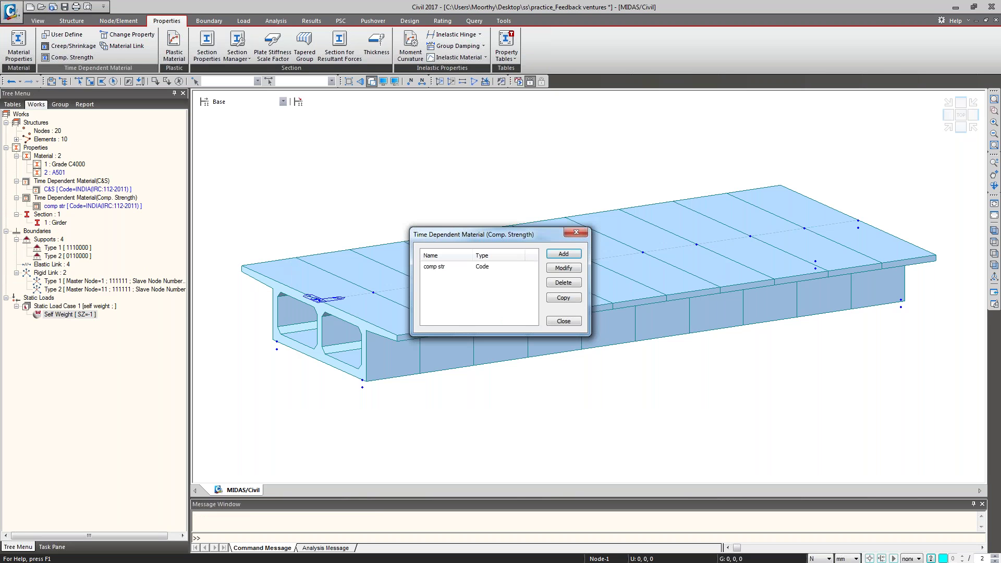
{"action": "left_click", "coordinate": [566, 321]}
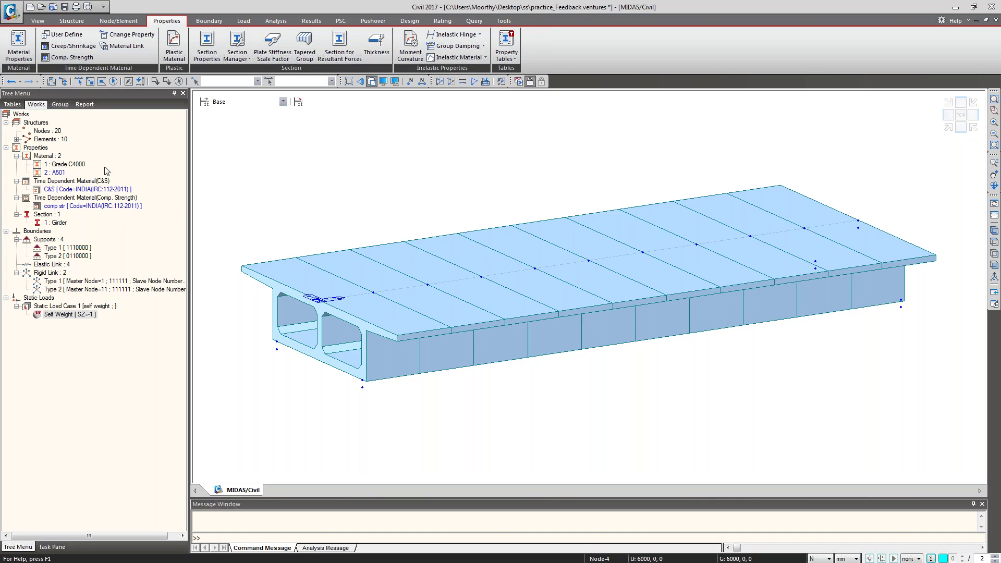
- Link the C&S creep/shrinkage and comp str strength definitions to the Grade C4000 material
{"action": "left_click", "coordinate": [120, 47]}
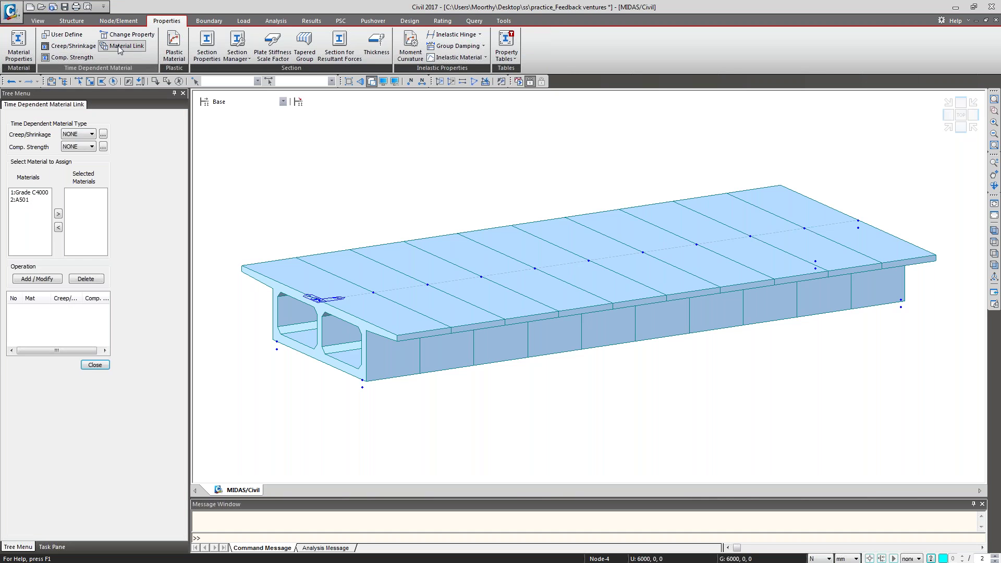
{"action": "left_click", "coordinate": [92, 134]}
{"action": "left_click", "coordinate": [84, 149]}
{"action": "left_click", "coordinate": [84, 148]}
{"action": "left_click", "coordinate": [85, 160]}
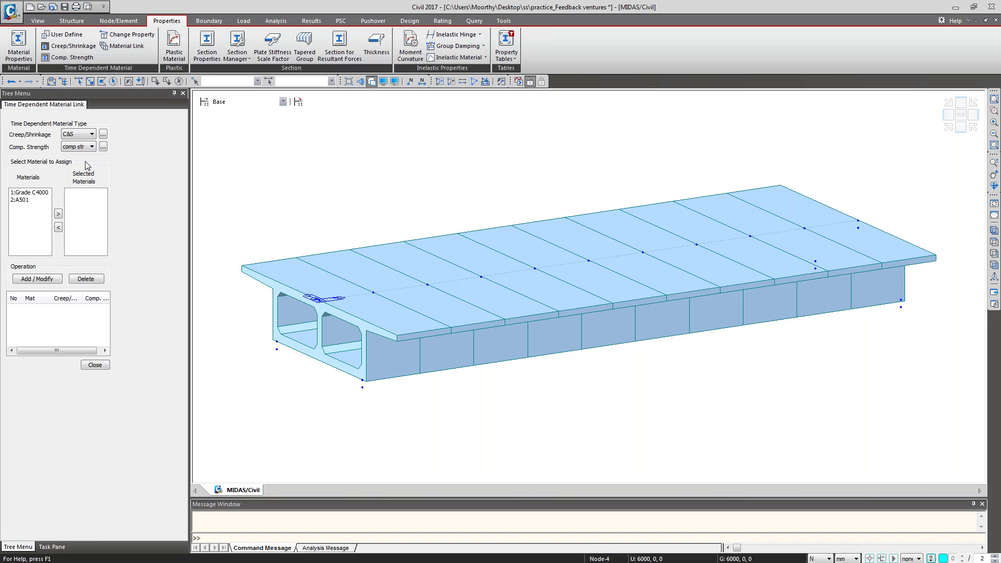
{"action": "left_click", "coordinate": [37, 193]}
{"action": "left_click", "coordinate": [58, 214]}
{"action": "left_click", "coordinate": [37, 279]}
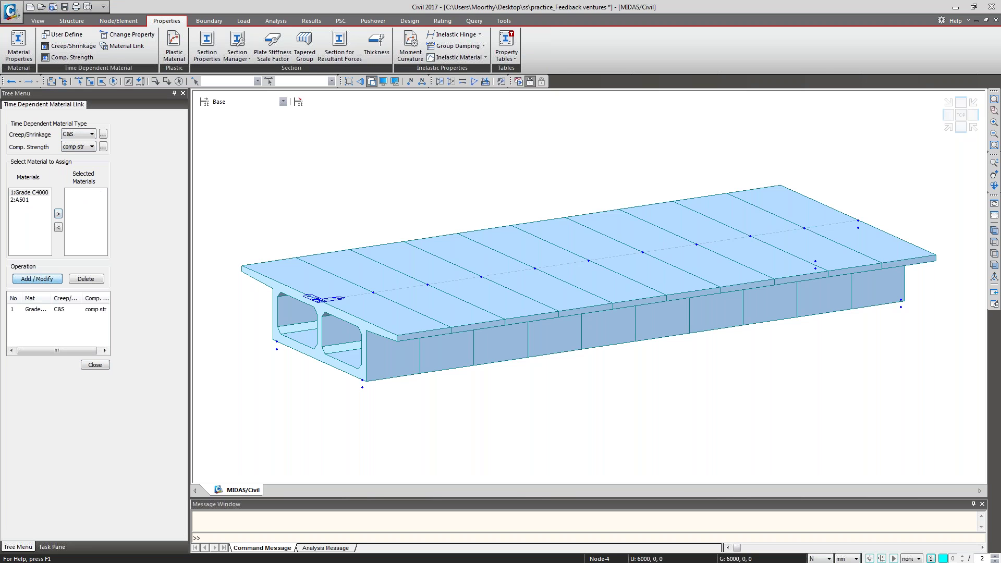
{"action": "left_click", "coordinate": [97, 367]}
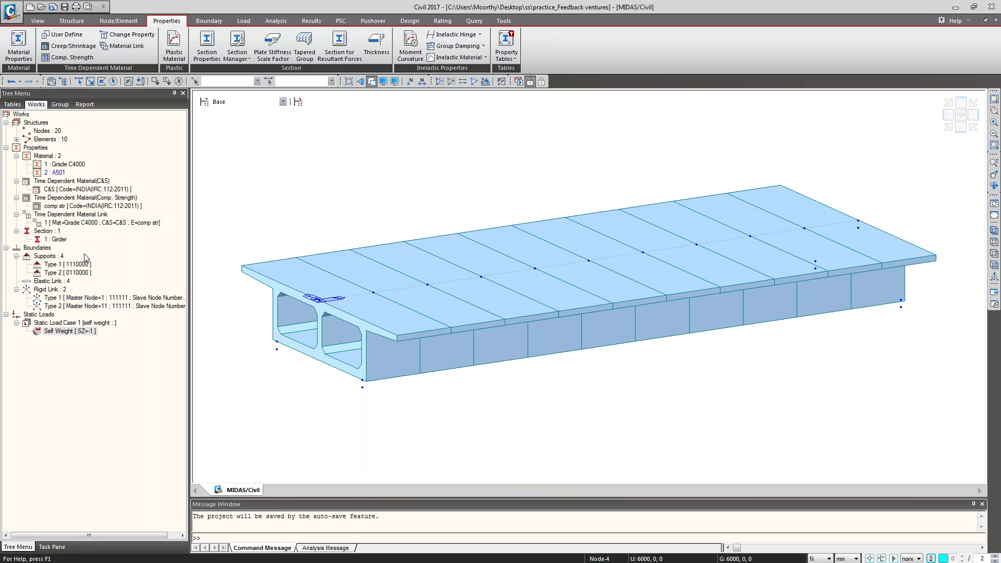
- Change the Grade C4000 material to concrete grade M40 from the IS(RC) standard
{"action": "right_click", "coordinate": [76, 166]}
{"action": "left_click", "coordinate": [101, 308]}
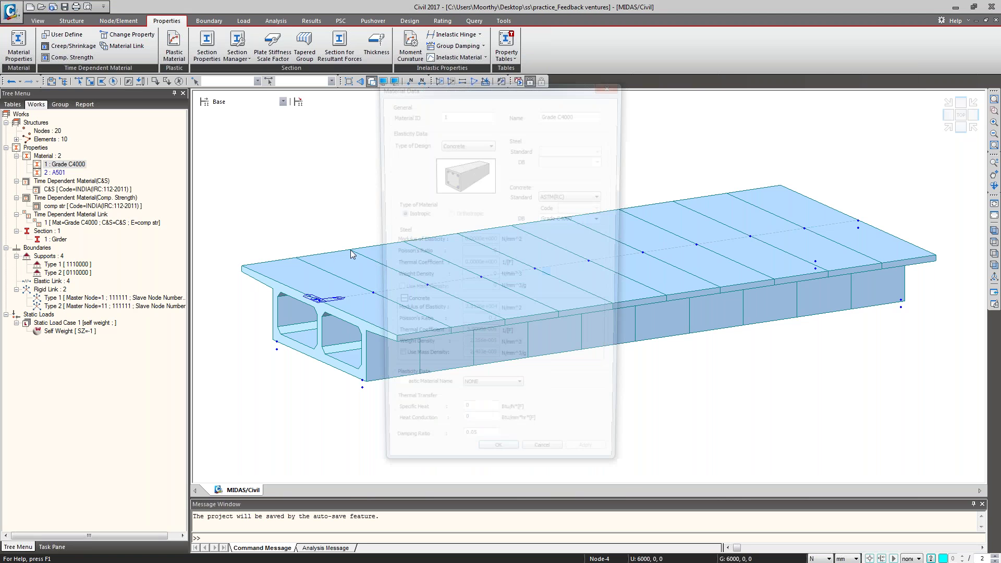
{"action": "left_click", "coordinate": [603, 196]}
{"action": "left_click", "coordinate": [574, 364]}
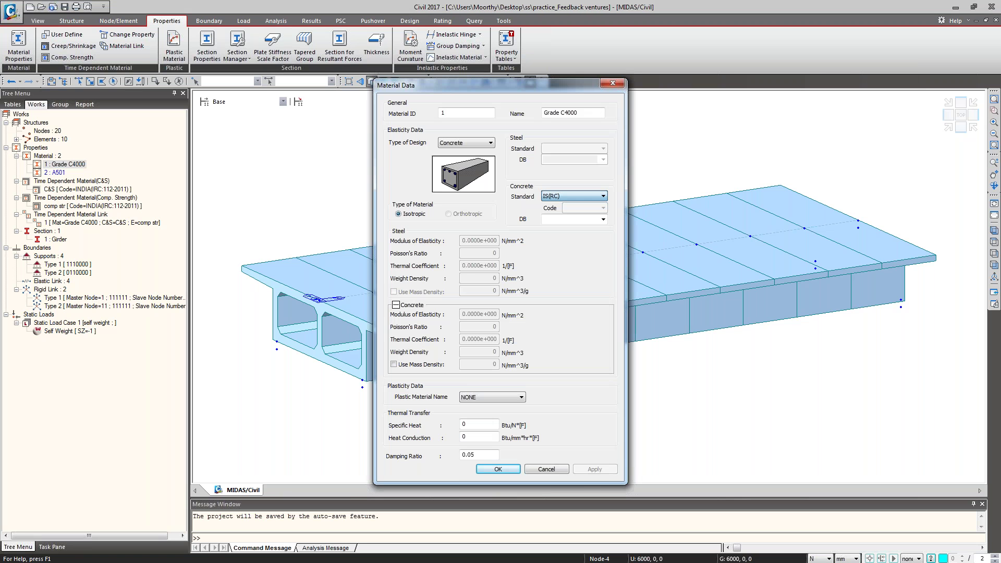
{"action": "left_click", "coordinate": [603, 219]}
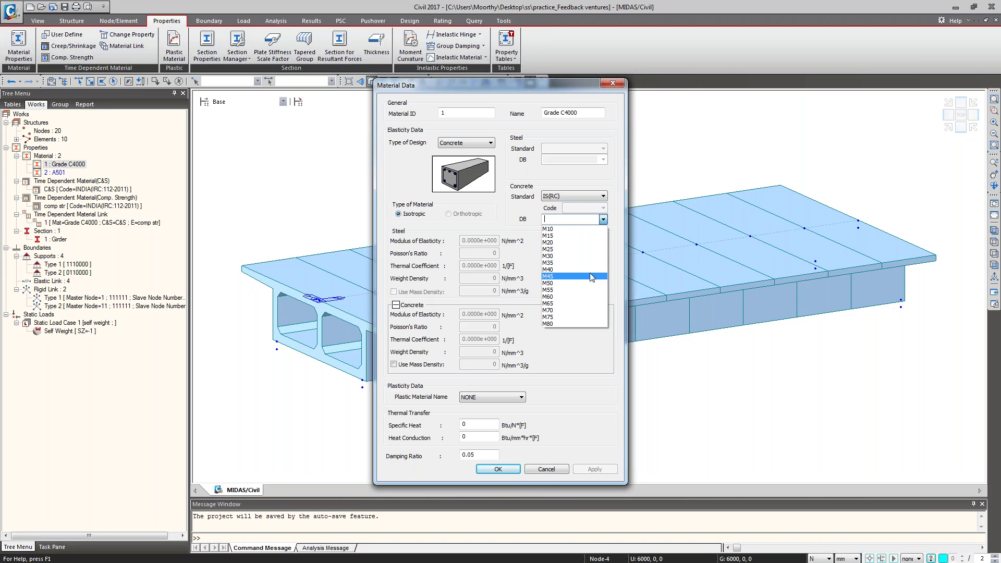
{"action": "left_click", "coordinate": [591, 271]}
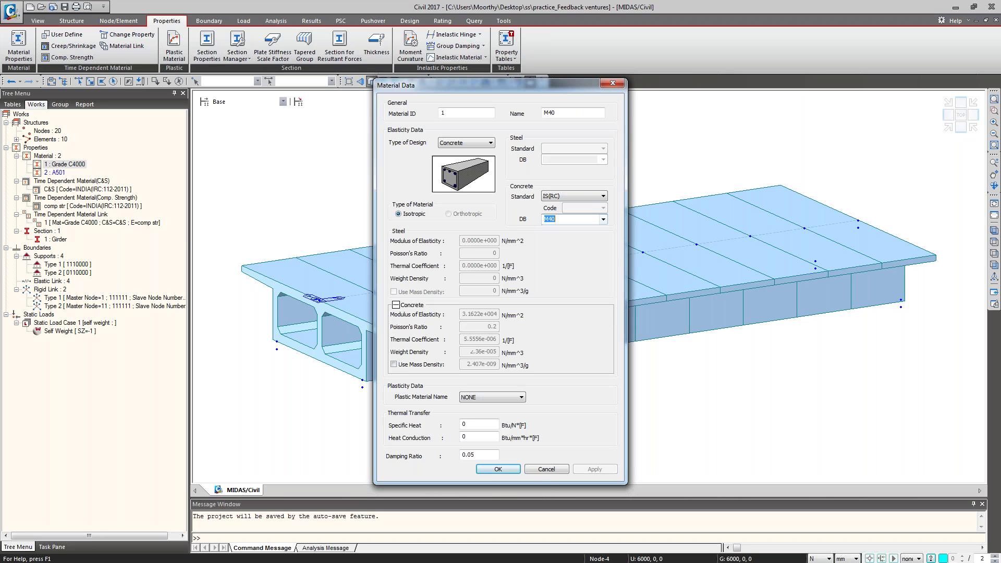
{"action": "left_click", "coordinate": [499, 469]}
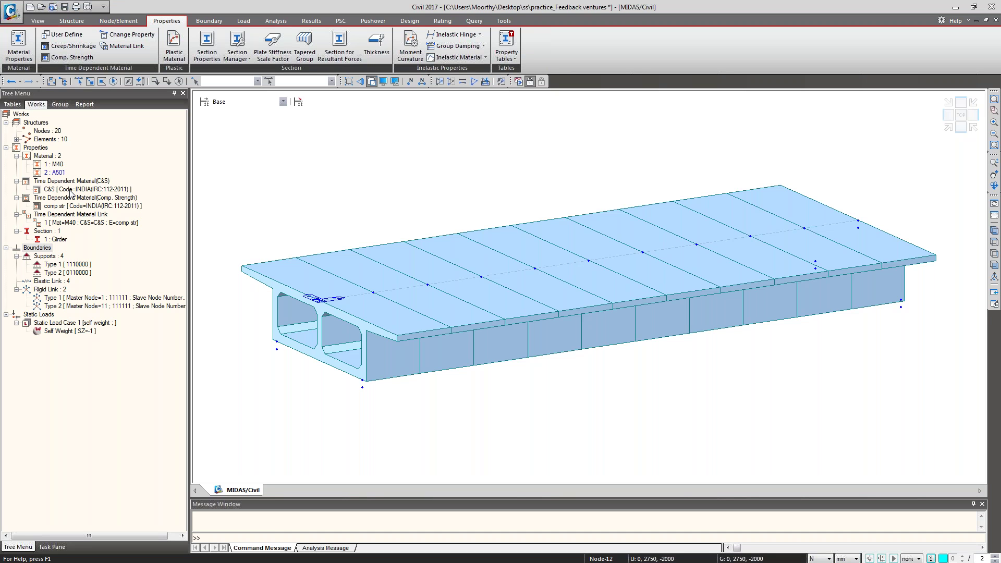
- Review the structure, boundary, load and tendon groups defined in the model
{"action": "left_click", "coordinate": [59, 104]}
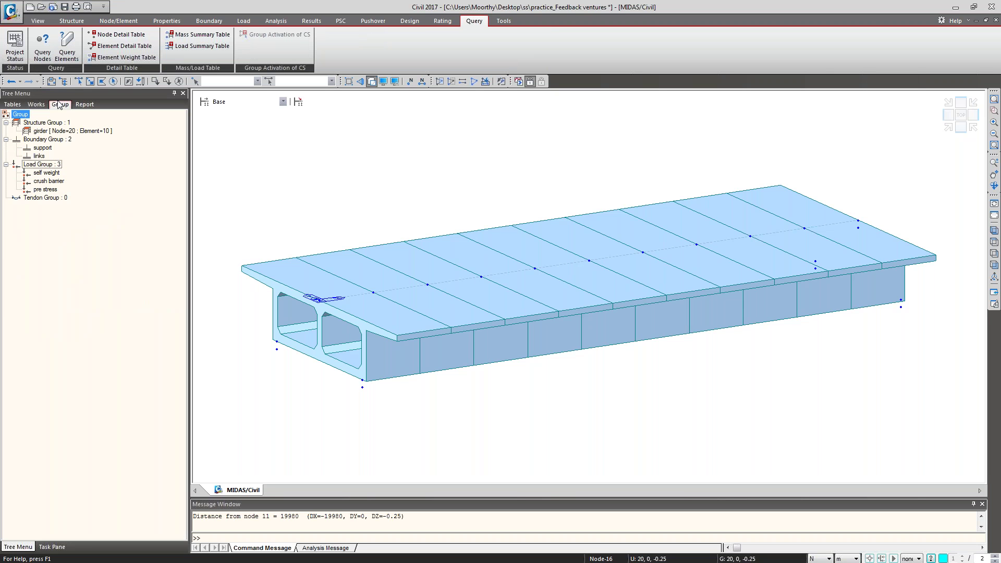
{"action": "left_click", "coordinate": [66, 132]}
{"action": "left_click", "coordinate": [62, 142]}
{"action": "left_click", "coordinate": [54, 164]}
{"action": "left_click", "coordinate": [54, 197]}
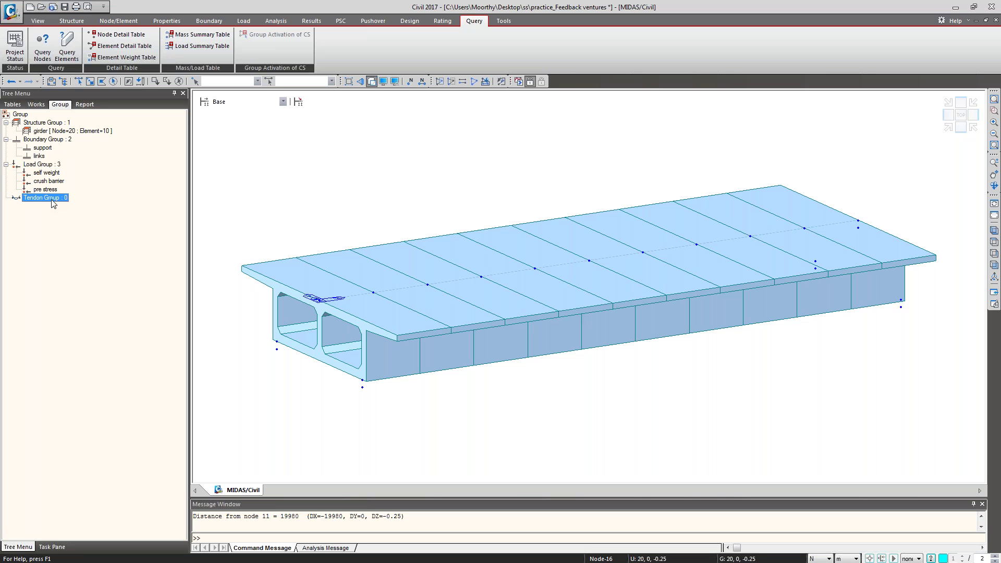
{"action": "left_click", "coordinate": [73, 132]}
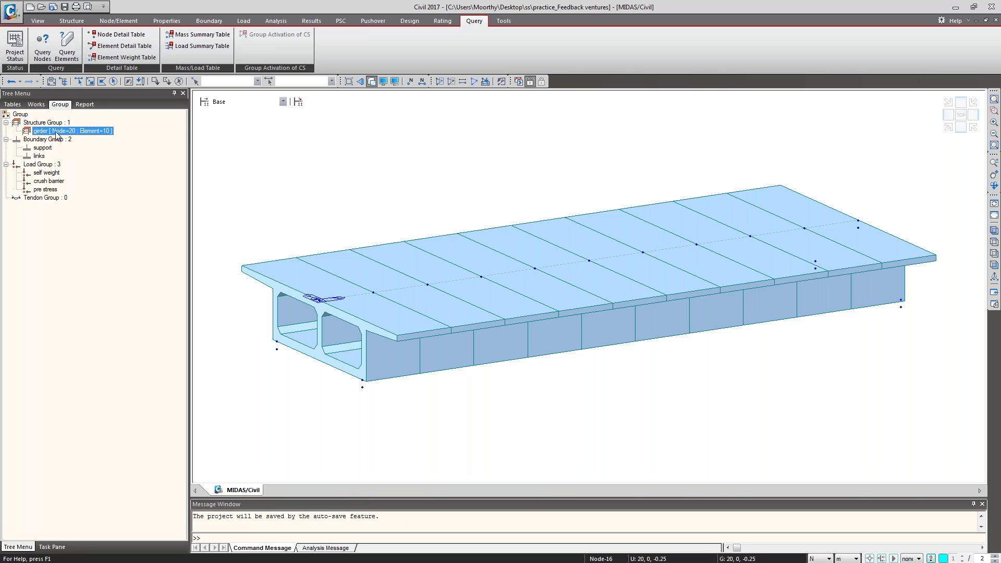
- Rename the existing structure group to Girder
{"action": "left_click", "coordinate": [52, 123]}
{"action": "right_click", "coordinate": [53, 125]}
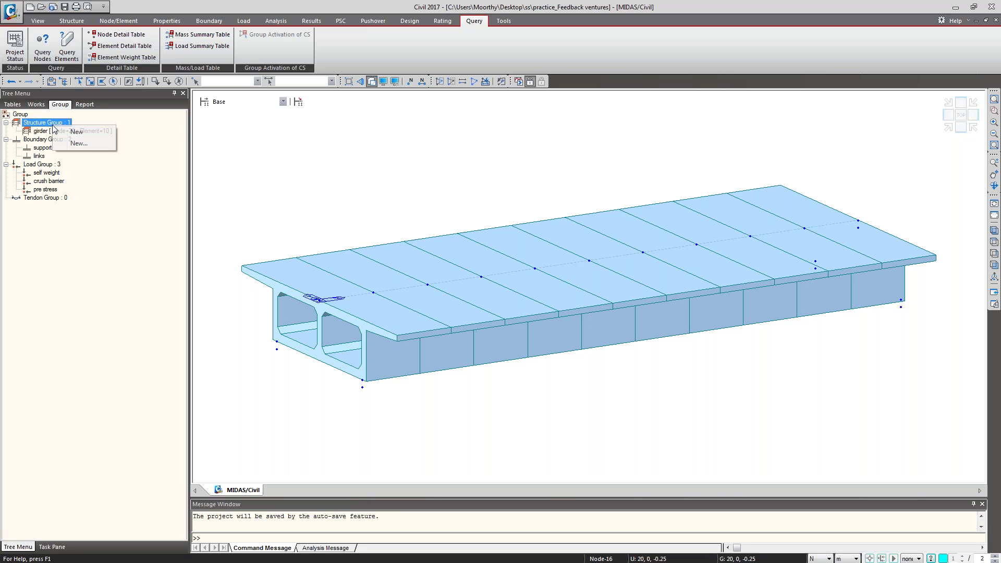
{"action": "left_click", "coordinate": [77, 142]}
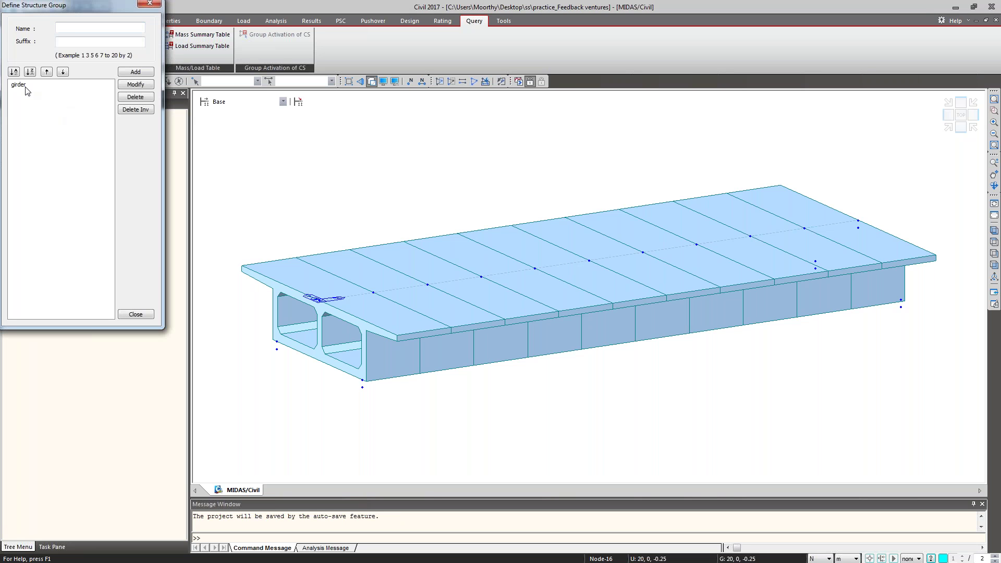
{"action": "left_click", "coordinate": [26, 85]}
{"action": "left_click", "coordinate": [59, 27]}
{"action": "key", "text": "Delete"}
{"action": "type", "text": "Girder"}
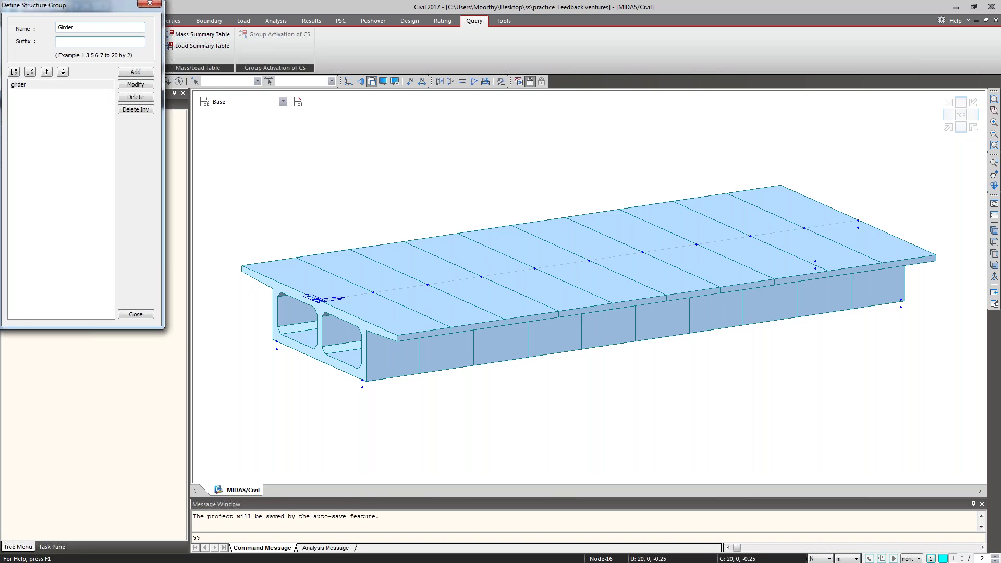
{"action": "left_click_drag", "start_coordinate": [93, 11], "coordinate": [137, 16]}
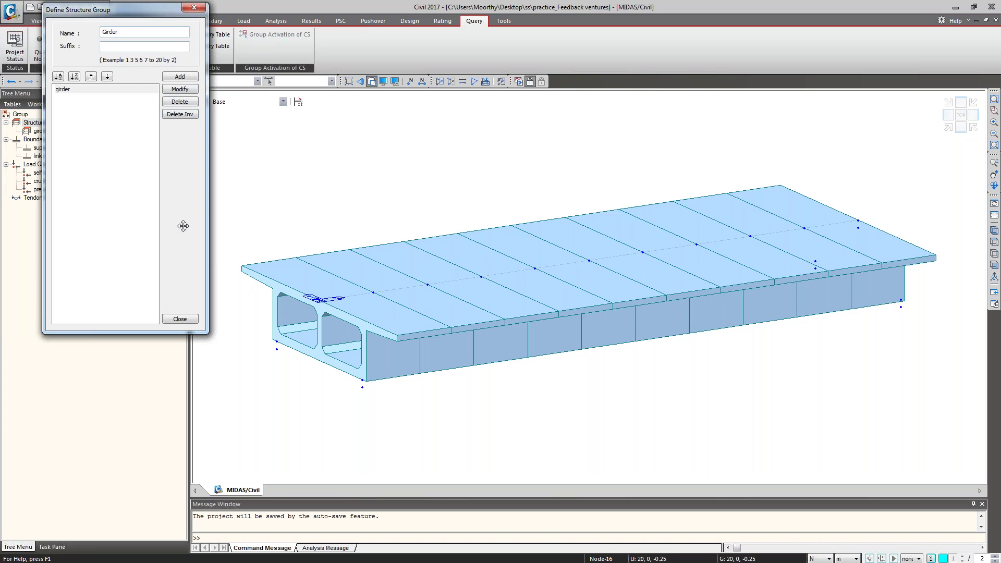
{"action": "left_click", "coordinate": [180, 90]}
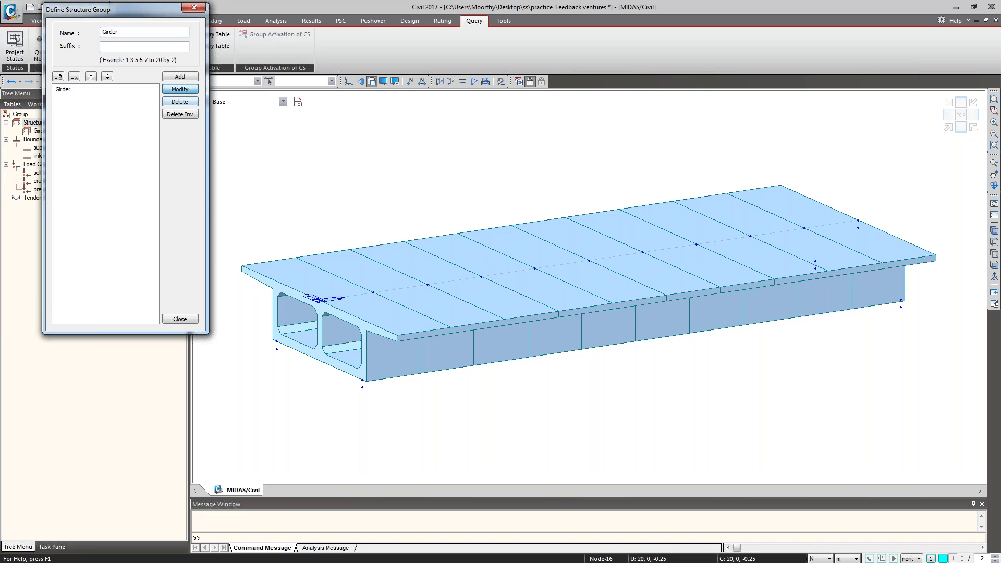
{"action": "left_click", "coordinate": [179, 319]}
- Select all nodes and elements of the bridge and assign them to the Girder structure group
{"action": "left_click", "coordinate": [78, 130]}
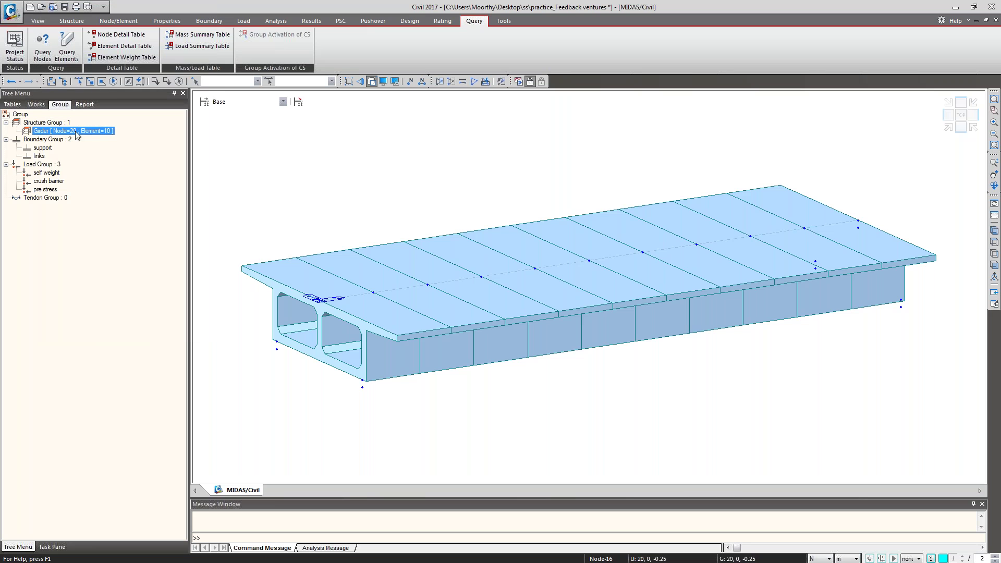
{"action": "left_click", "coordinate": [113, 81]}
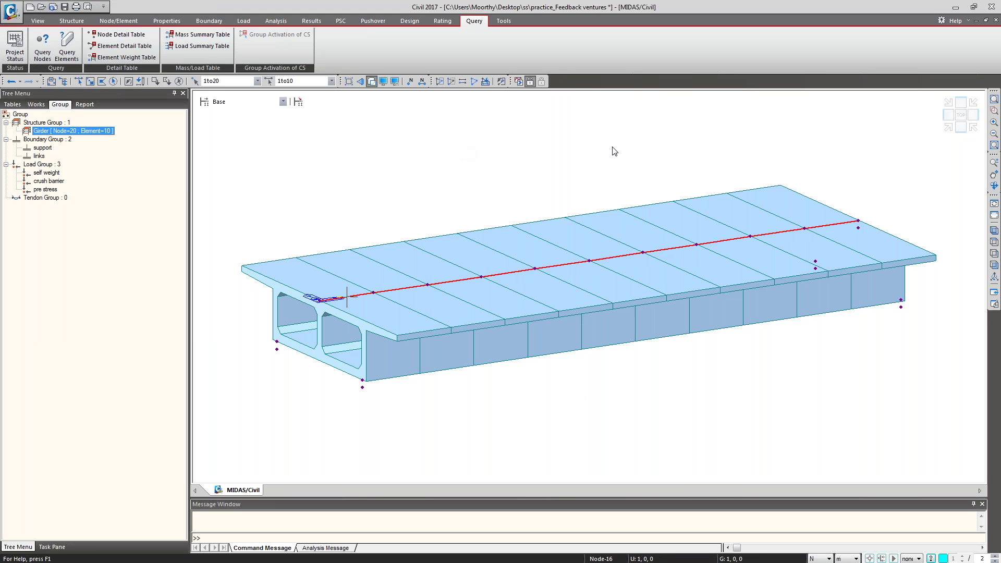
{"action": "left_click_drag", "start_coordinate": [99, 131], "coordinate": [417, 191]}
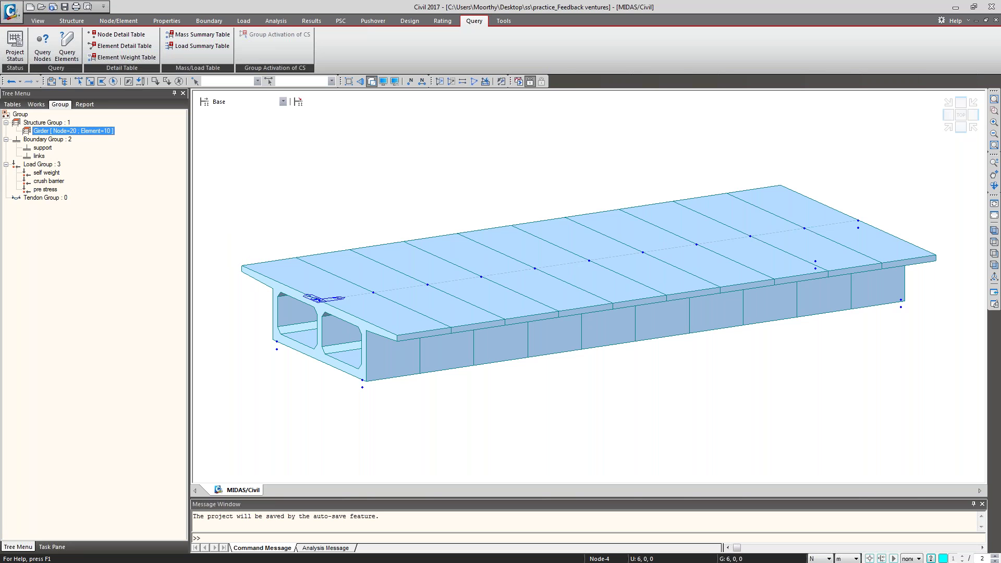
- Open the boundary group definitions and review the support and links groups
{"action": "left_click", "coordinate": [41, 148]}
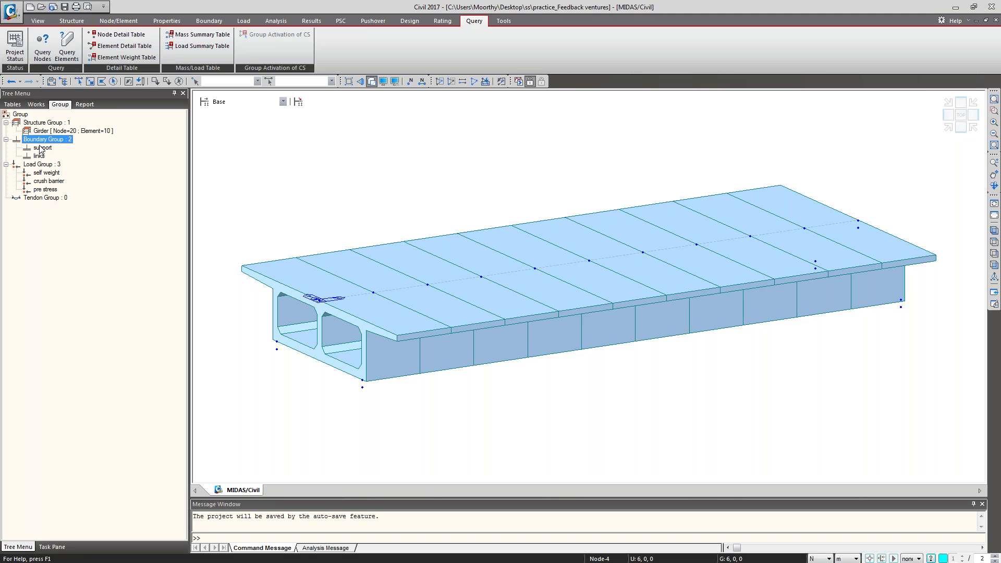
{"action": "right_click", "coordinate": [42, 142]}
{"action": "left_click", "coordinate": [64, 161]}
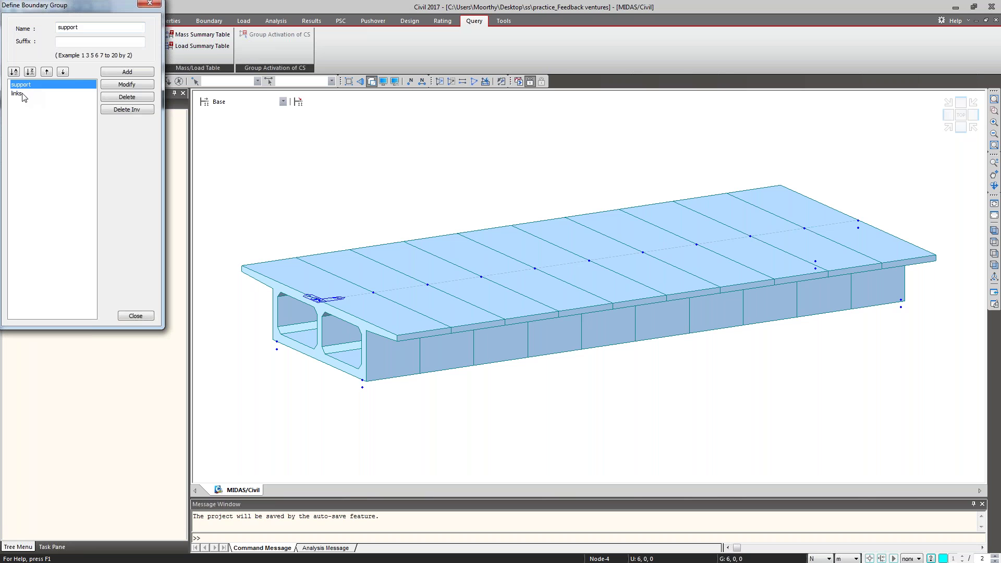
{"action": "left_click", "coordinate": [20, 93]}
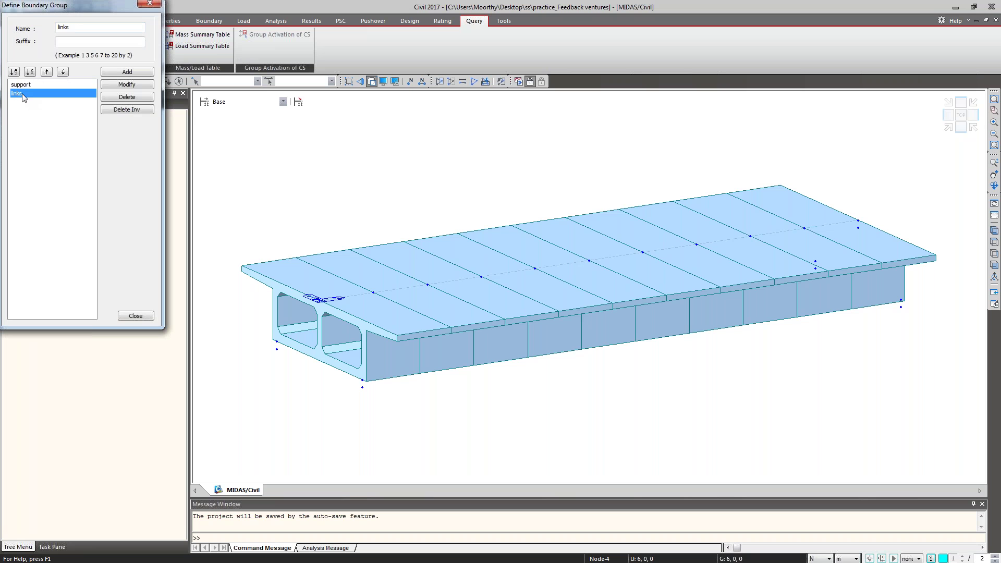
{"action": "left_click", "coordinate": [148, 316]}
- Add a load group named Wearing surface to the load group definitions
{"action": "left_click", "coordinate": [41, 164]}
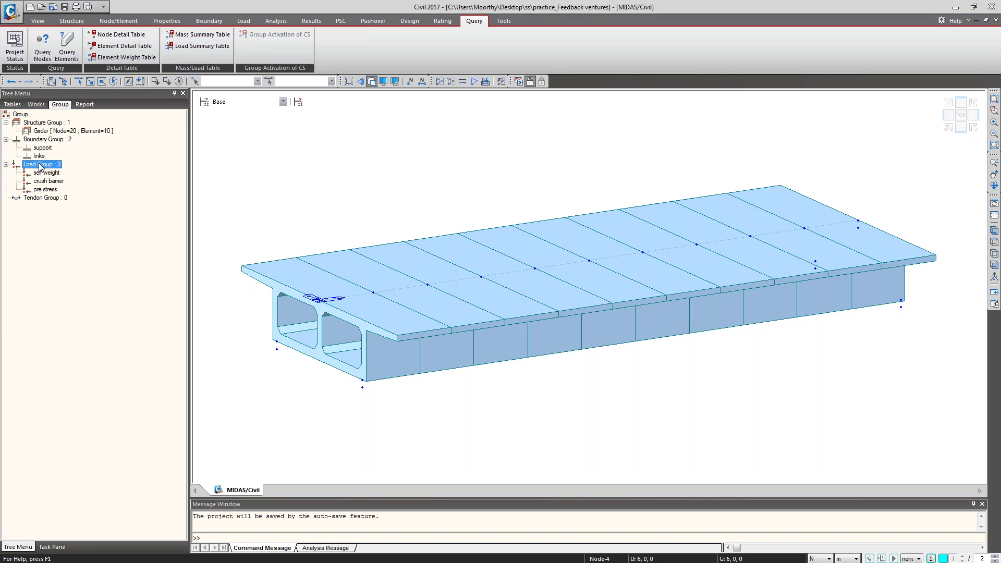
{"action": "right_click", "coordinate": [41, 165]}
{"action": "left_click", "coordinate": [65, 181]}
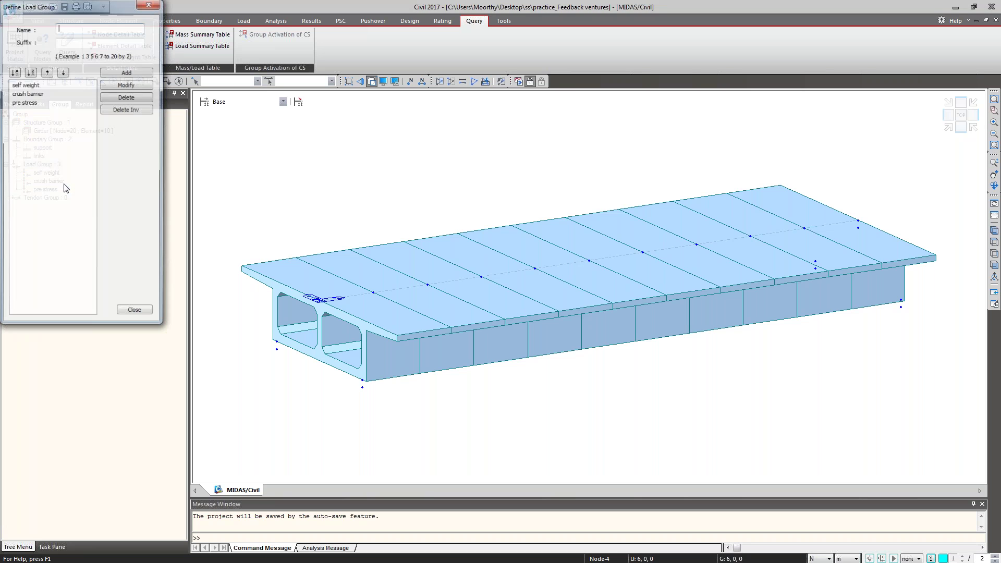
{"action": "left_click", "coordinate": [32, 85]}
{"action": "left_click", "coordinate": [34, 94]}
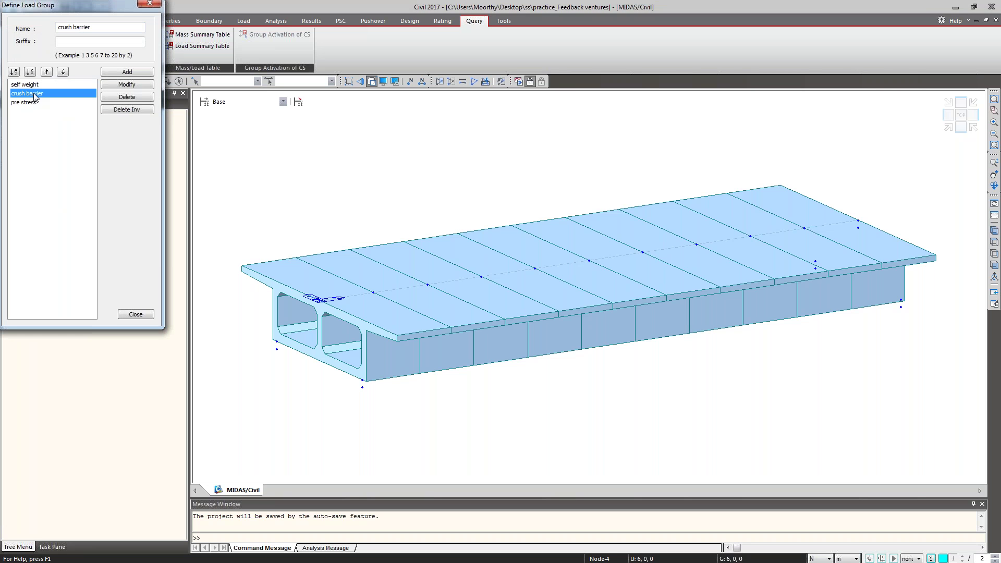
{"action": "left_click", "coordinate": [35, 103]}
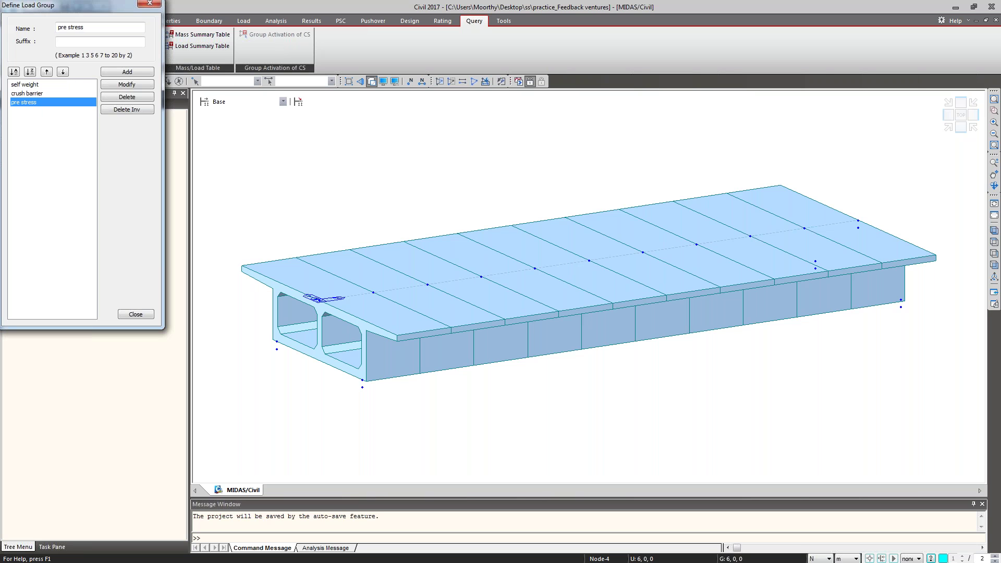
{"action": "left_click_drag", "start_coordinate": [96, 28], "coordinate": [59, 27]}
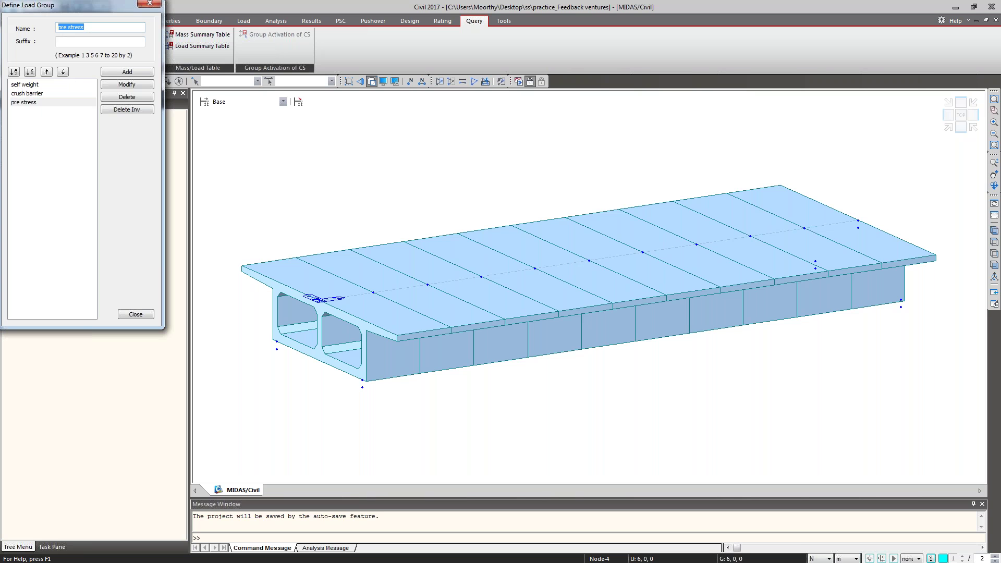
{"action": "type", "text": "Wearing surfac"}
{"action": "left_click", "coordinate": [132, 72]}
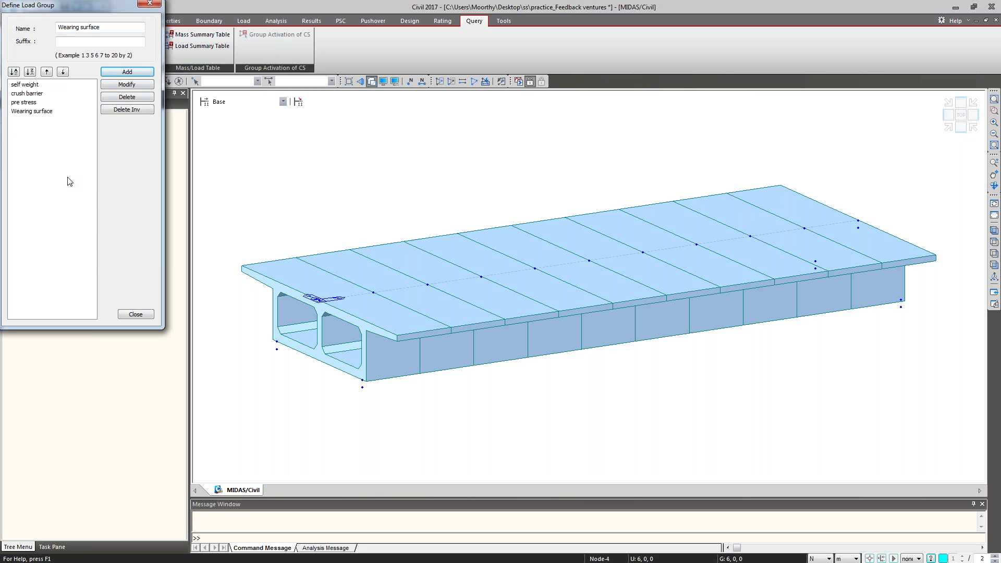
{"action": "left_click", "coordinate": [141, 313]}
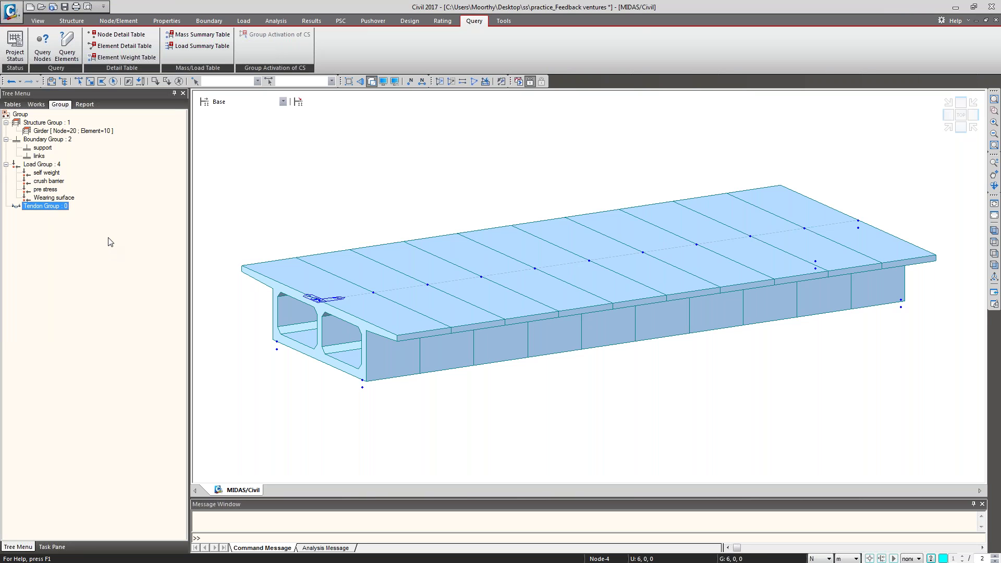
- Open the table of supports and check the boundary group assigned to each support node
{"action": "left_click", "coordinate": [38, 104]}
{"action": "right_click", "coordinate": [59, 257]}
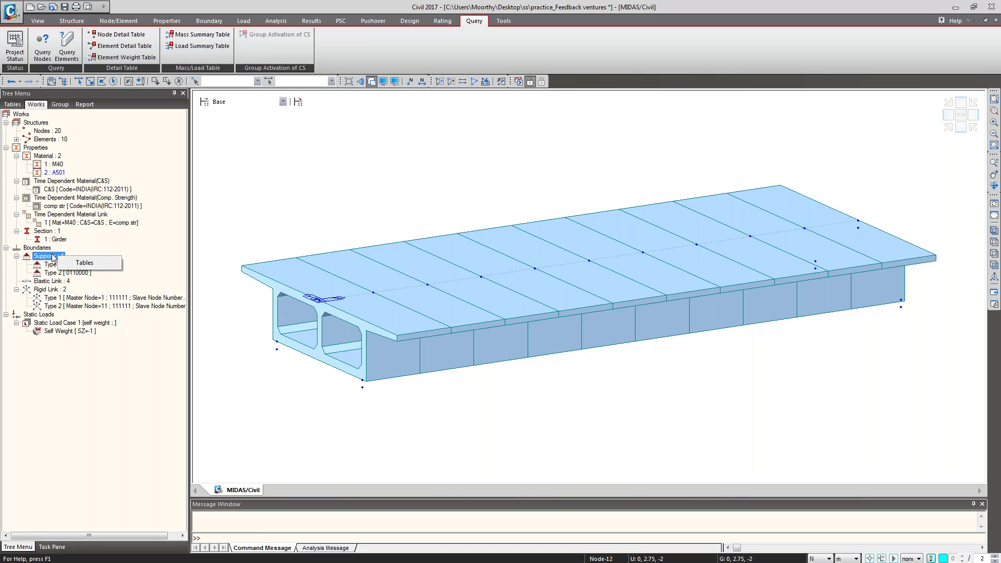
{"action": "left_click", "coordinate": [78, 264]}
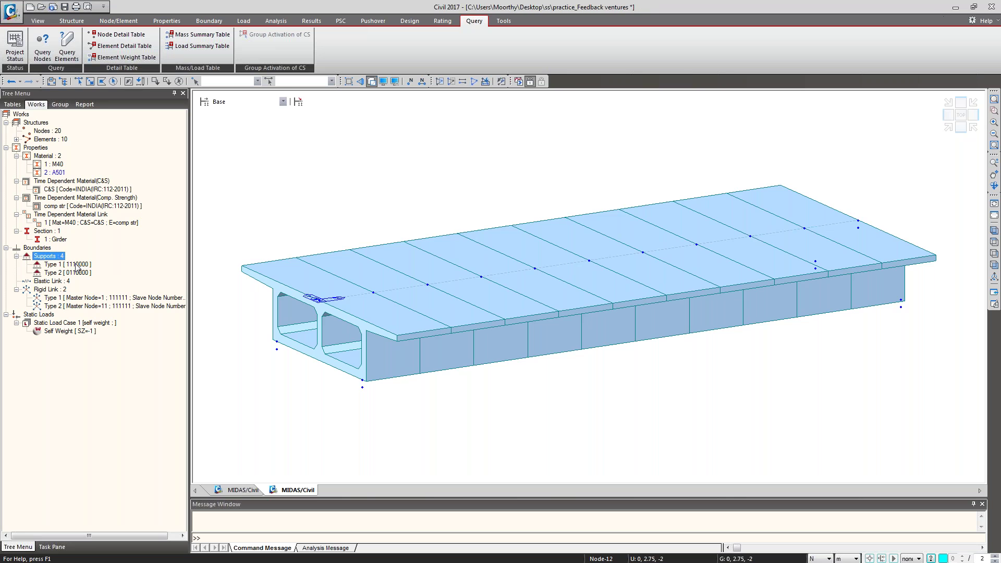
{"action": "left_click", "coordinate": [370, 96]}
{"action": "left_click", "coordinate": [377, 107]}
{"action": "left_click", "coordinate": [381, 108]}
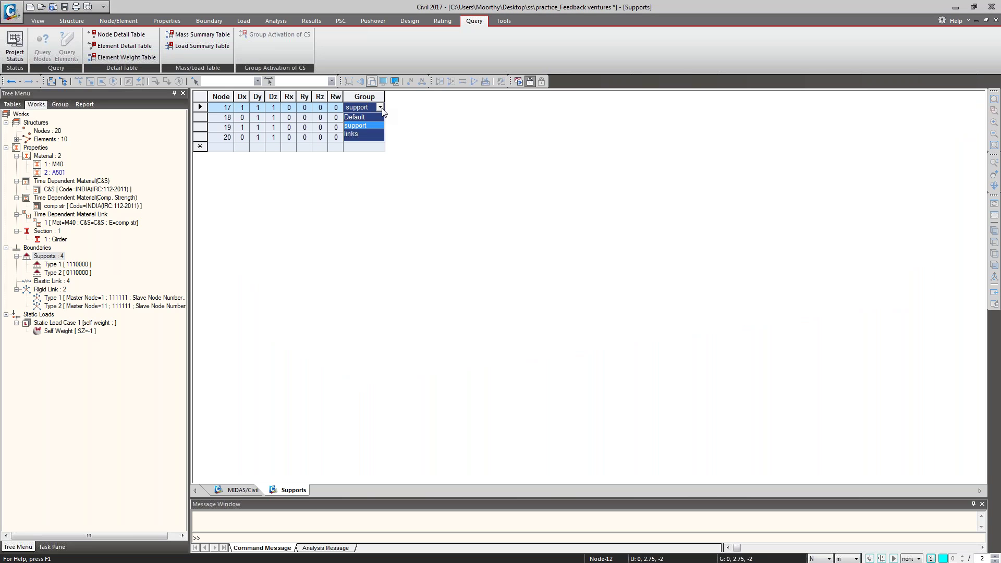
{"action": "left_click", "coordinate": [382, 109]}
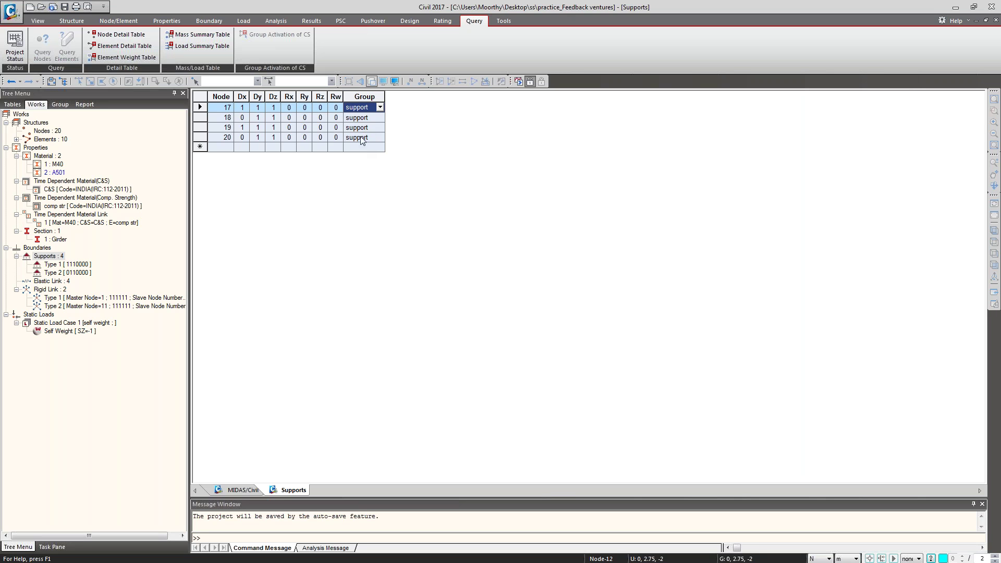
- Open the elastic link and rigid link tables and check the boundary group assigned to each link
{"action": "right_click", "coordinate": [47, 282]}
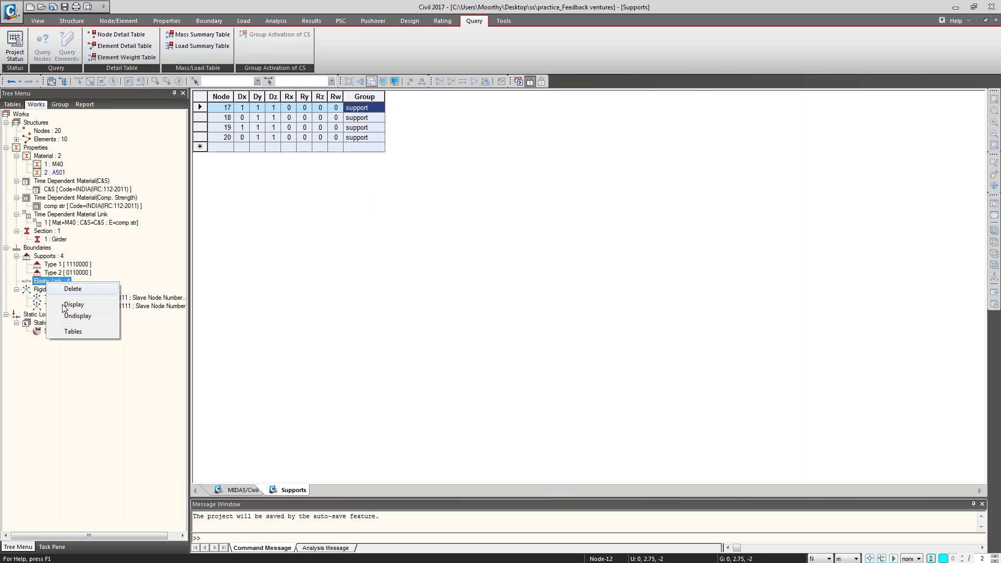
{"action": "left_click", "coordinate": [75, 332]}
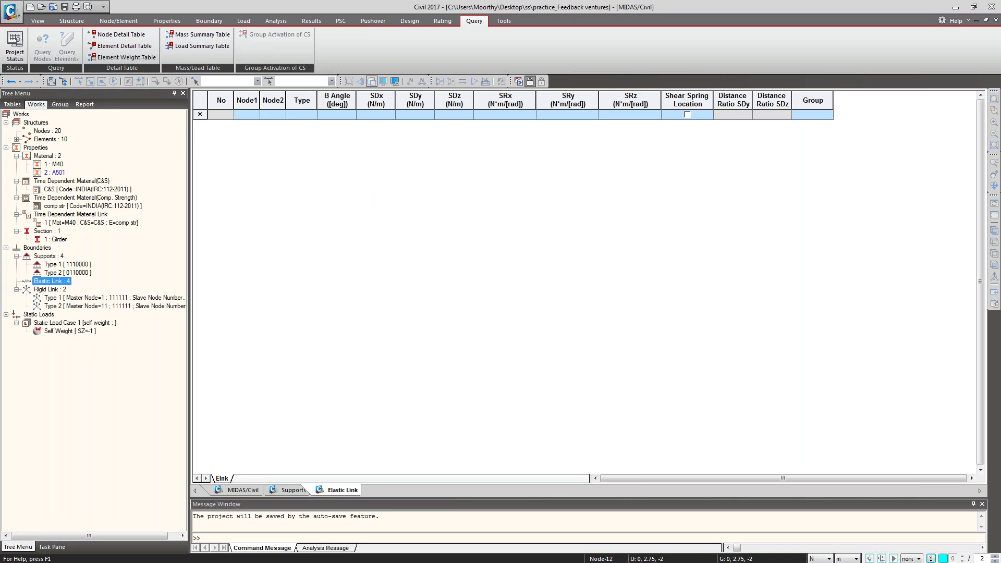
{"action": "left_click", "coordinate": [829, 116]}
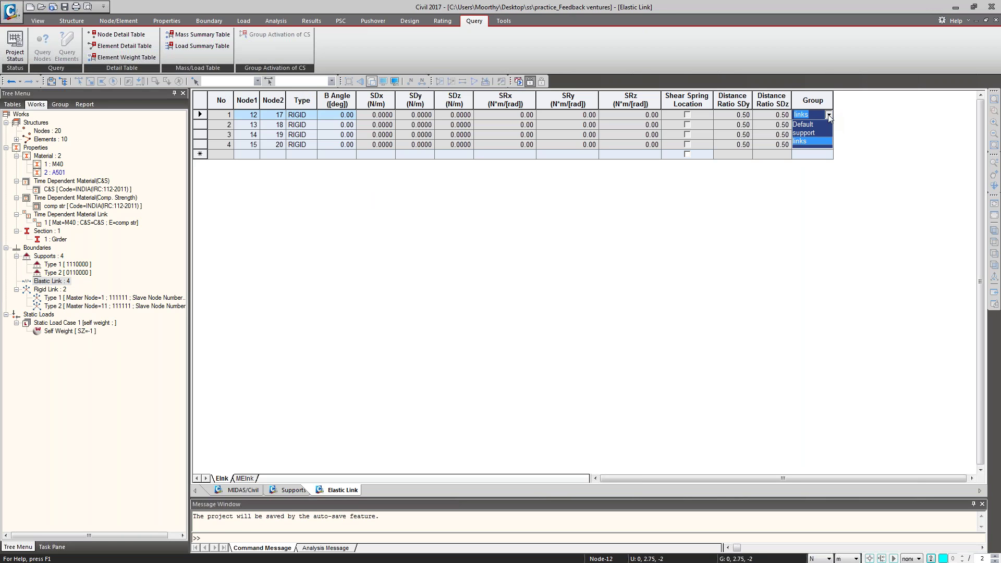
{"action": "left_click", "coordinate": [830, 115]}
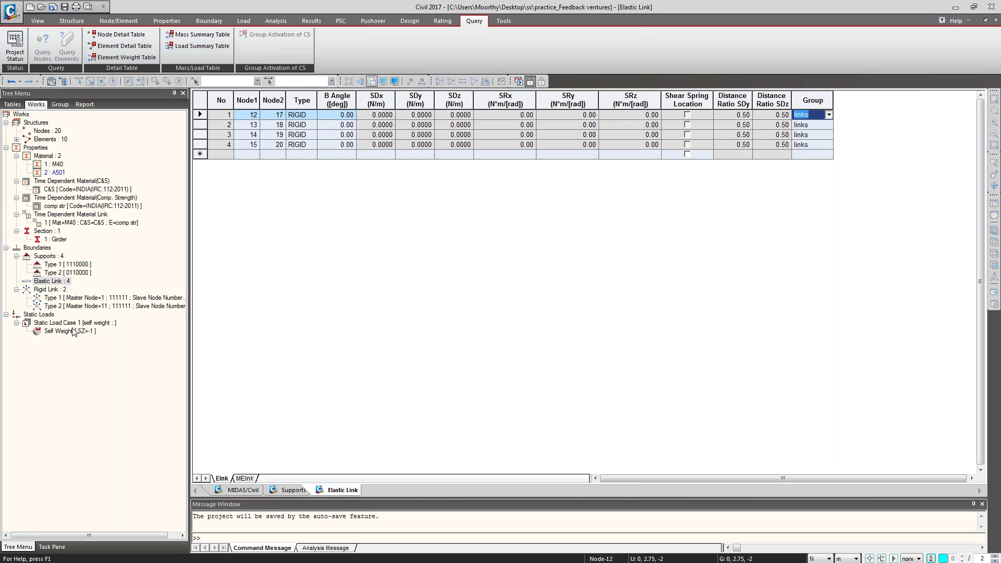
{"action": "right_click", "coordinate": [54, 289]}
{"action": "left_click", "coordinate": [91, 295]}
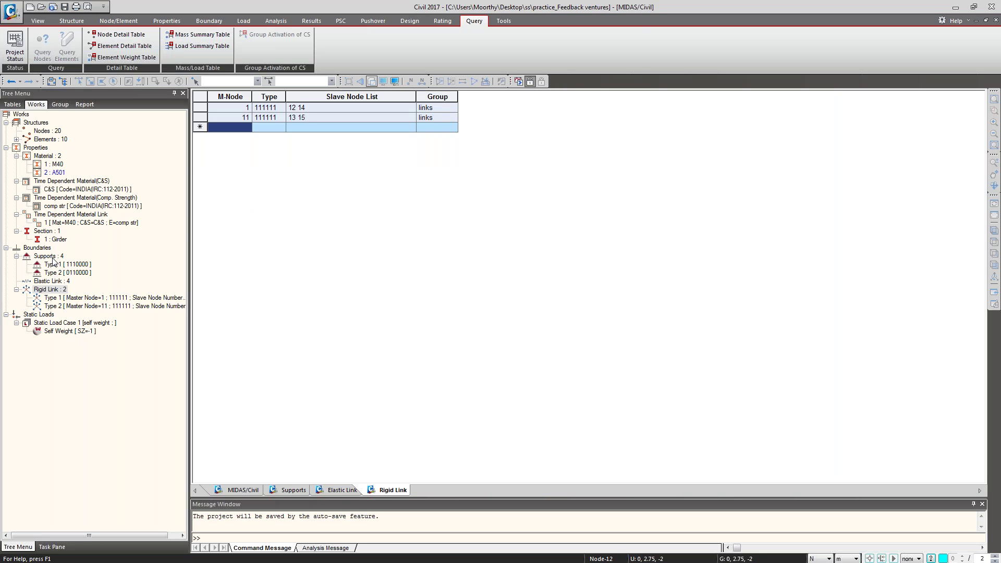
{"action": "left_click", "coordinate": [108, 398]}
- Open the self weight load definition and check its load case and load group assignment
{"action": "left_click", "coordinate": [75, 334]}
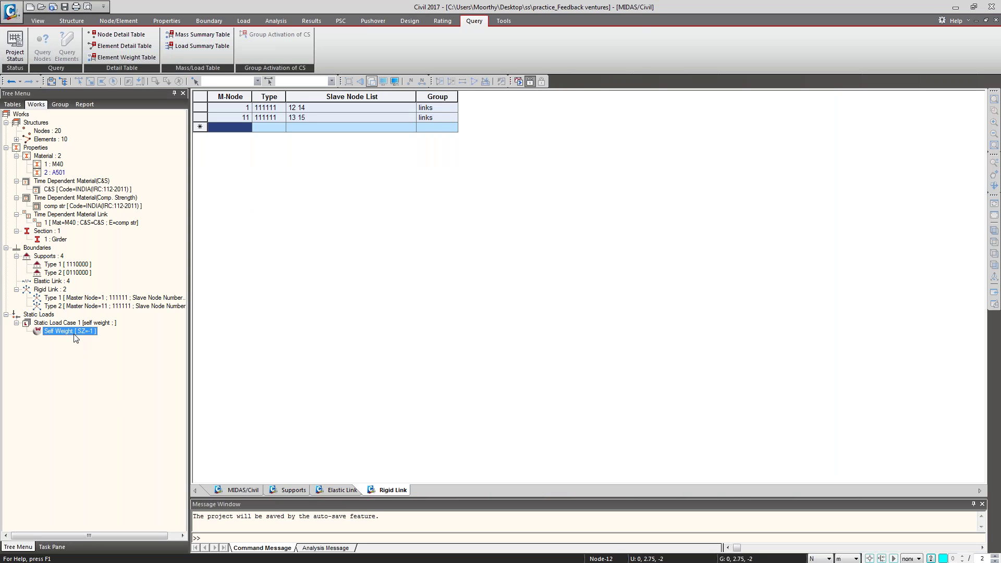
{"action": "right_click", "coordinate": [75, 334]}
{"action": "left_click", "coordinate": [96, 358]}
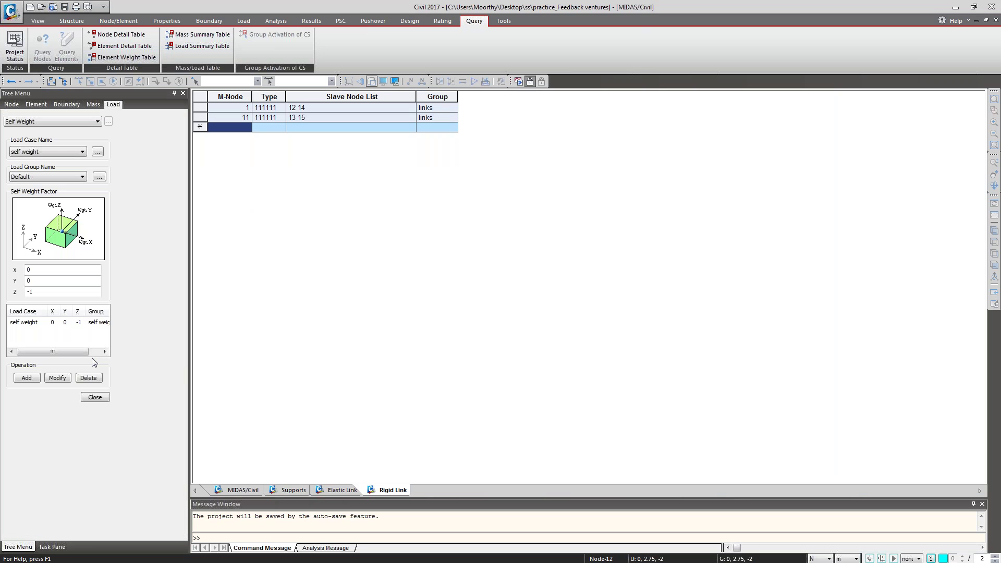
{"action": "left_click", "coordinate": [55, 324]}
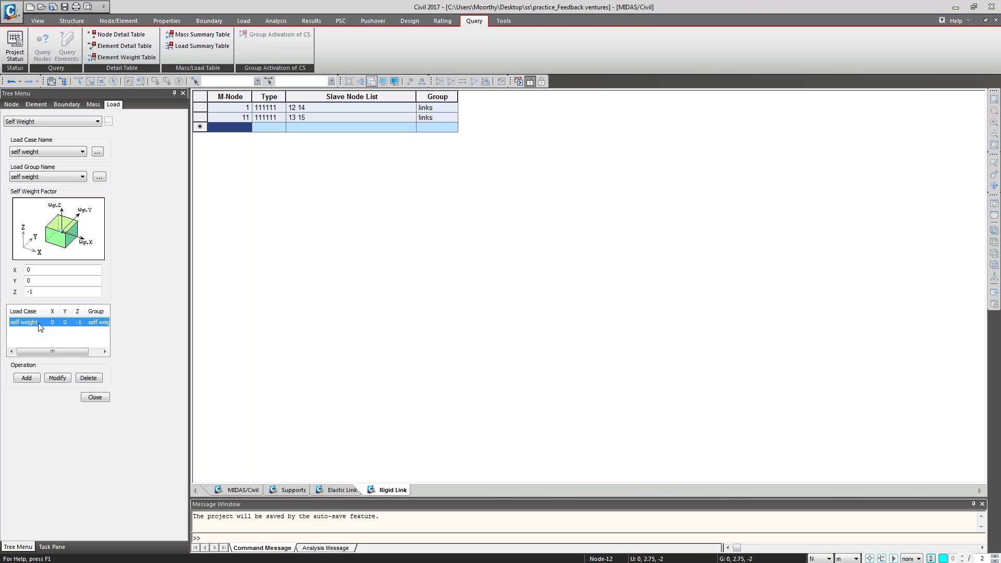
{"action": "left_click", "coordinate": [54, 152]}
{"action": "left_click", "coordinate": [54, 152]}
{"action": "left_click", "coordinate": [51, 175]}
{"action": "left_click", "coordinate": [51, 175]}
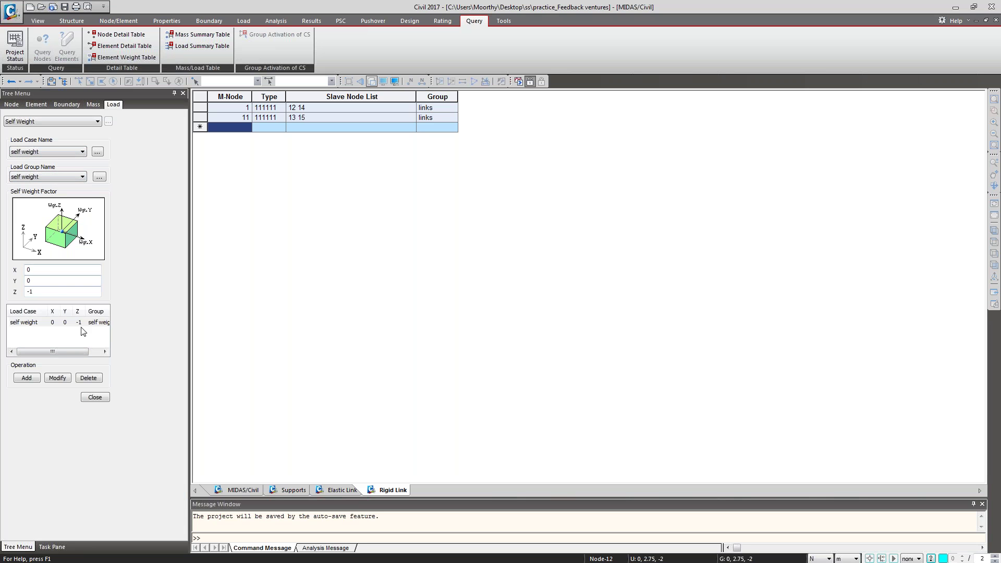
{"action": "left_click", "coordinate": [90, 401]}
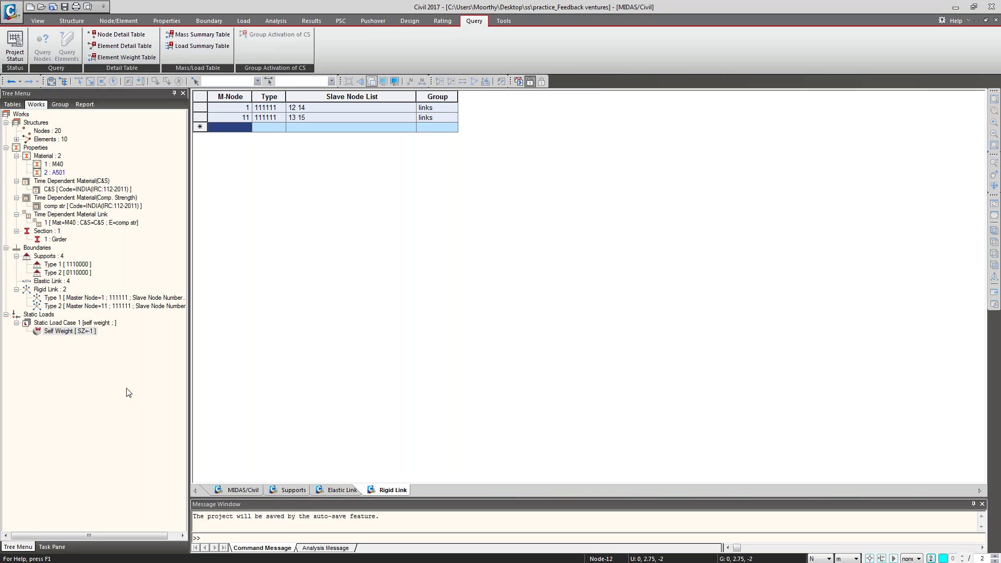
- Return to the model view and add a static load case CB of type Dead Load of Component and Attachments (DC)
{"action": "left_click", "coordinate": [233, 491]}
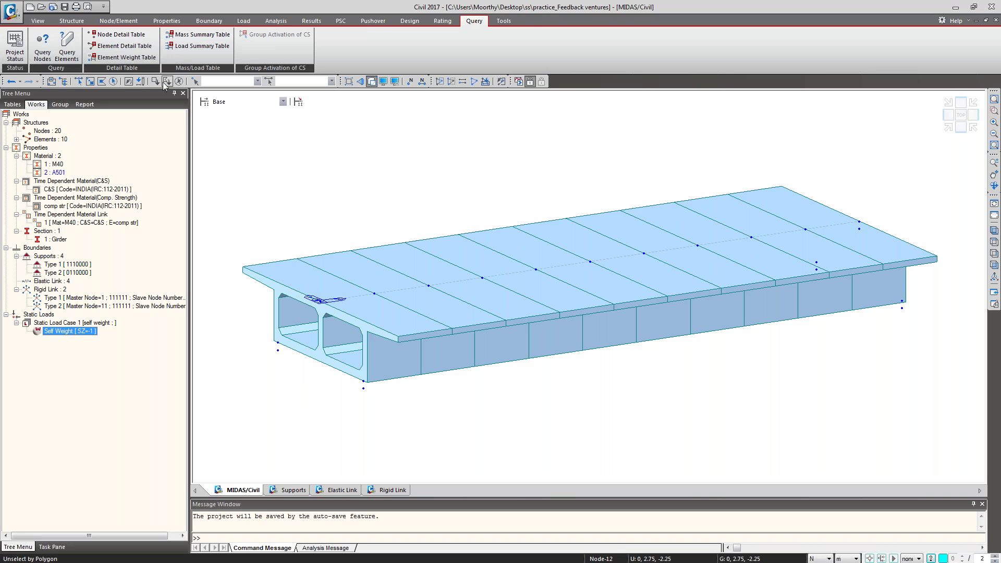
{"action": "left_click", "coordinate": [241, 22]}
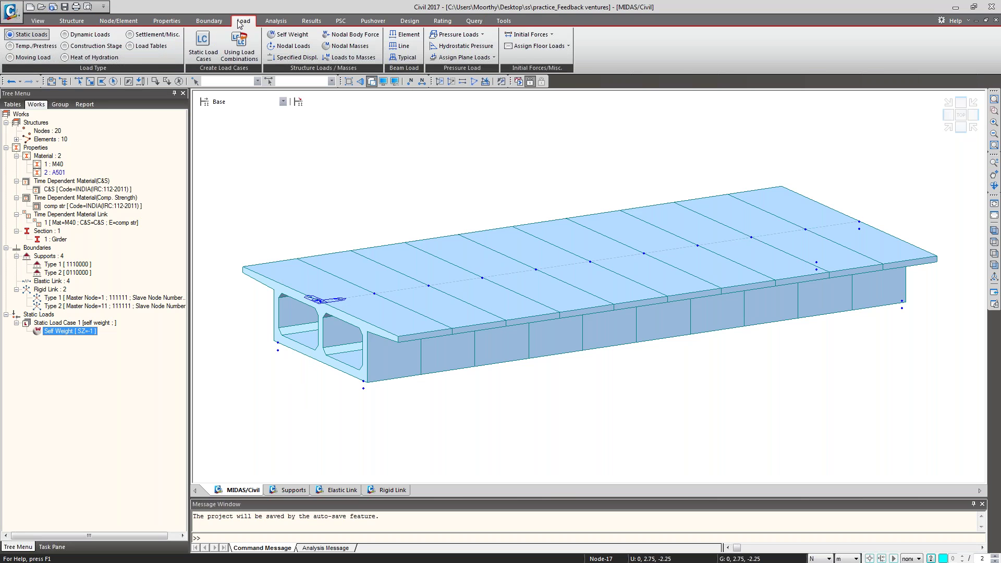
{"action": "left_click", "coordinate": [202, 44]}
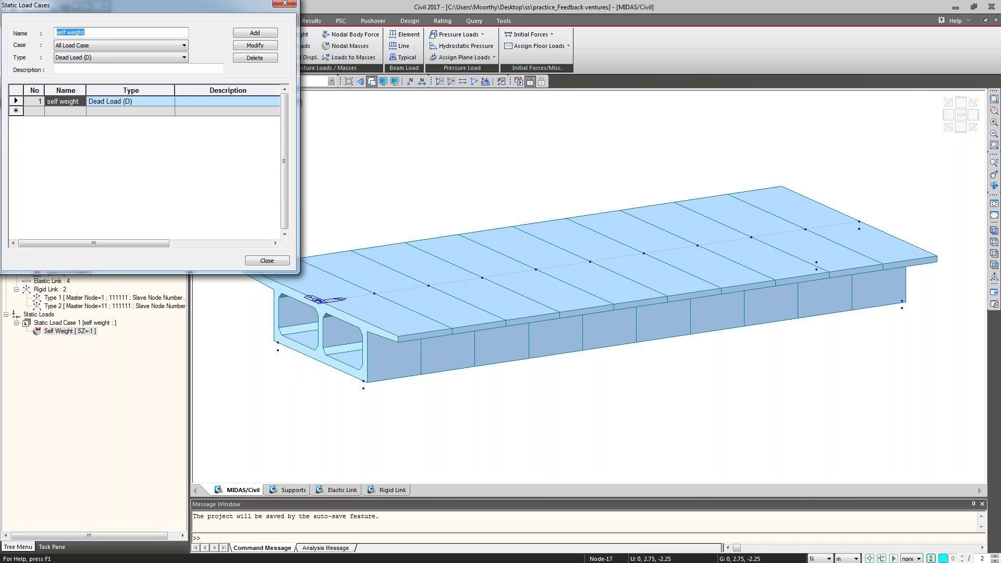
{"action": "type", "text": "wea"}
{"action": "key", "text": "BackSpace"}
{"action": "key", "text": "BackSpace"}
{"action": "key", "text": "BackSpace"}
{"action": "left_click", "coordinate": [121, 58]}
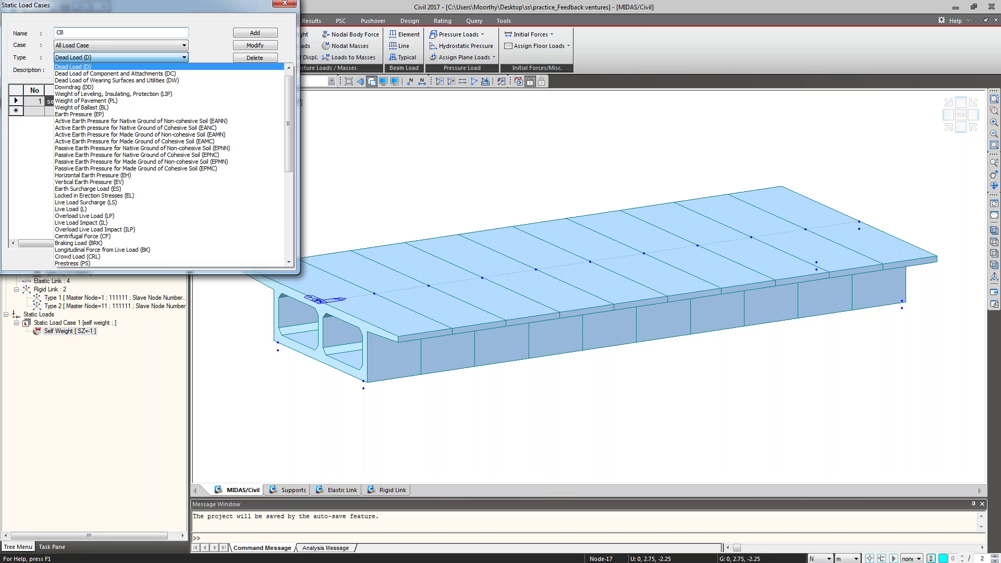
{"action": "left_click", "coordinate": [121, 74]}
{"action": "left_click", "coordinate": [251, 36]}
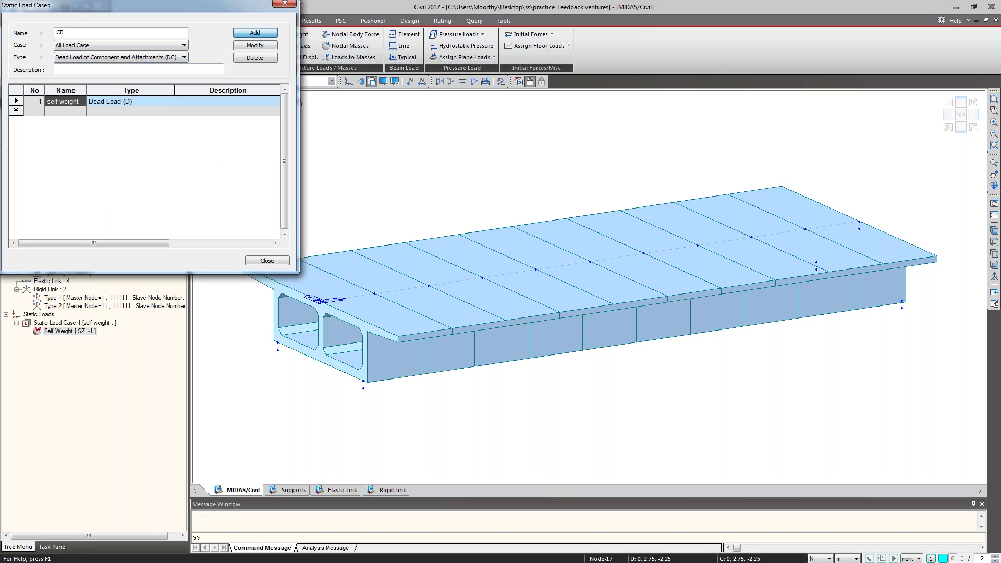
- Add a static load case WC of type Dead Load of Wearing Surfaces and Utilities (DW)
{"action": "type", "text": "WC"}
{"action": "left_click", "coordinate": [118, 57]}
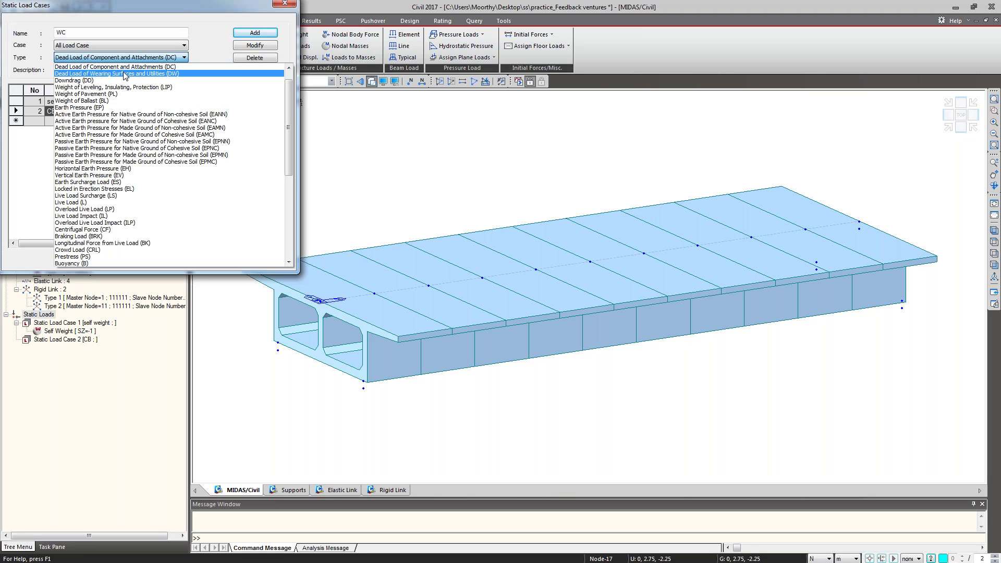
{"action": "left_click", "coordinate": [127, 75]}
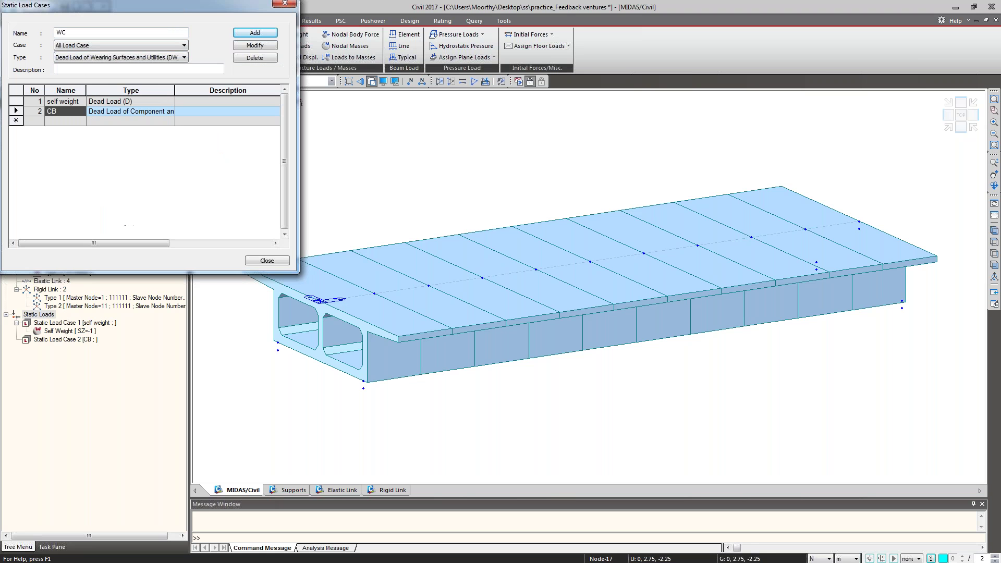
{"action": "left_click", "coordinate": [254, 33]}
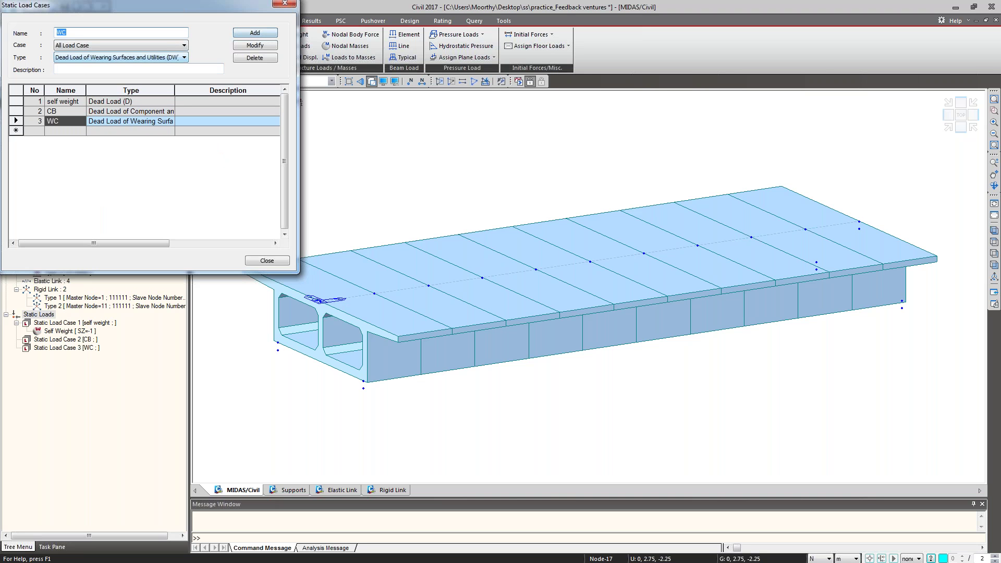
- Add a static load case PS of type Prestress (PS) and finish the load case definitions
{"action": "type", "text": "PS"}
{"action": "left_click", "coordinate": [120, 57]}
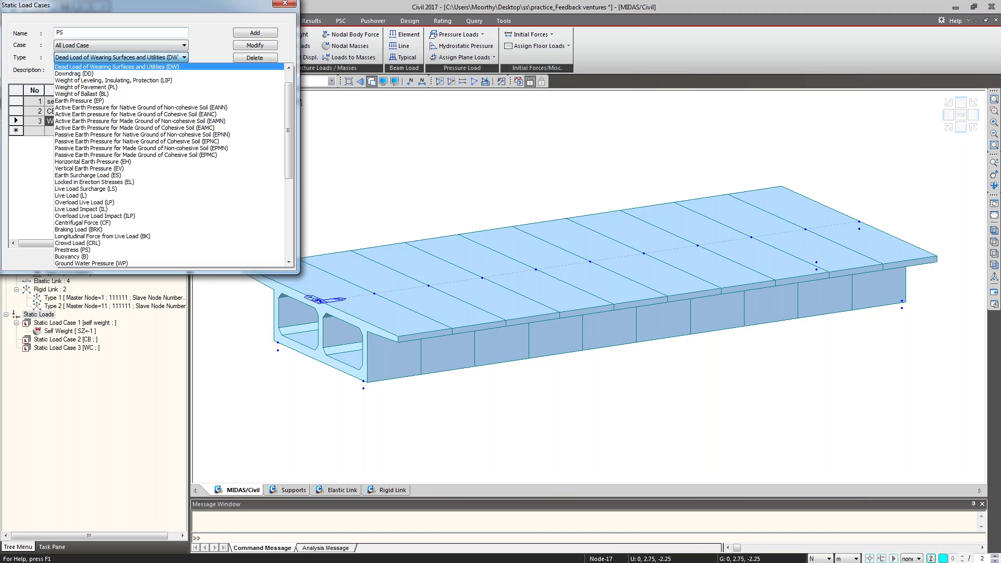
{"action": "left_click", "coordinate": [119, 250]}
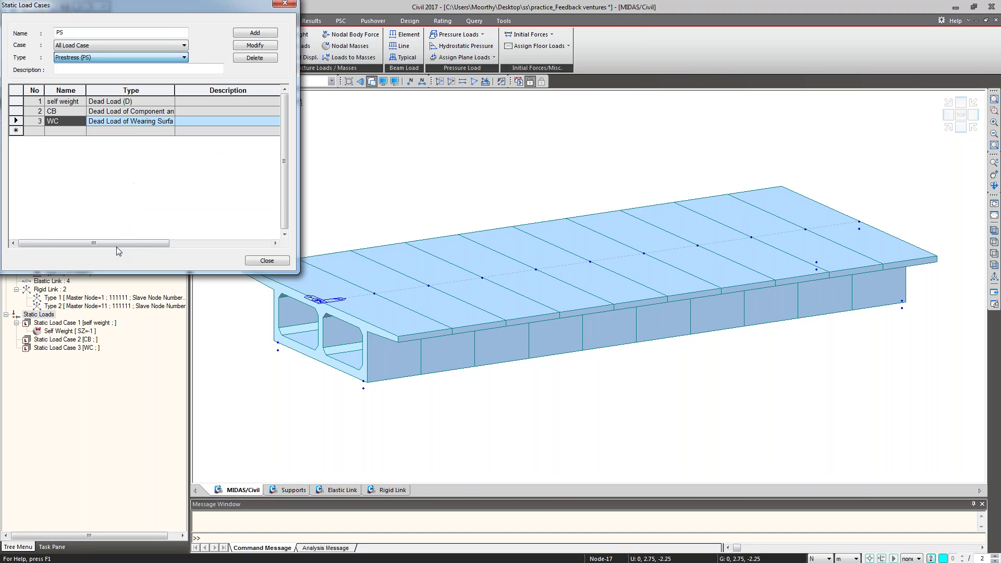
{"action": "left_click", "coordinate": [250, 34]}
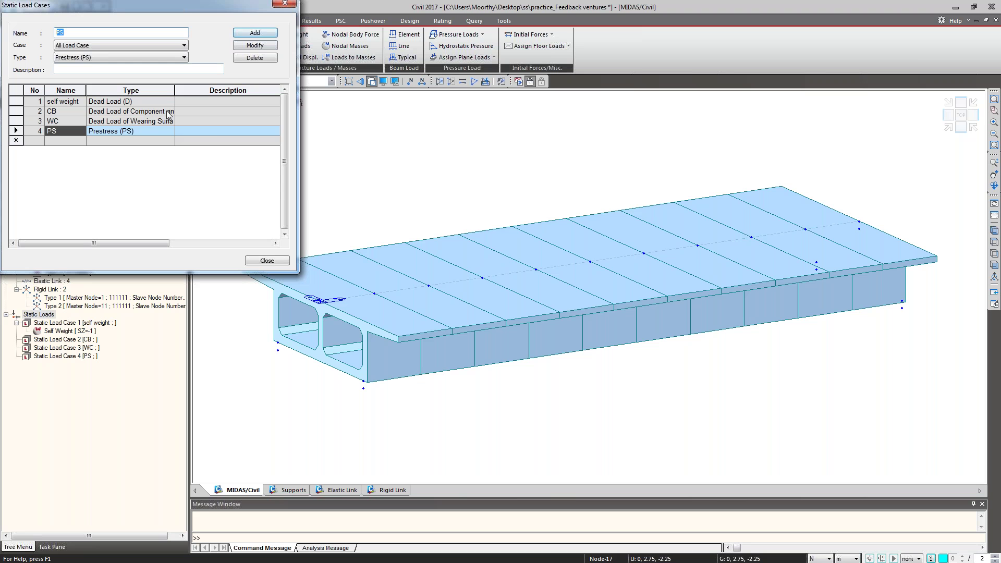
{"action": "left_click", "coordinate": [266, 261]}
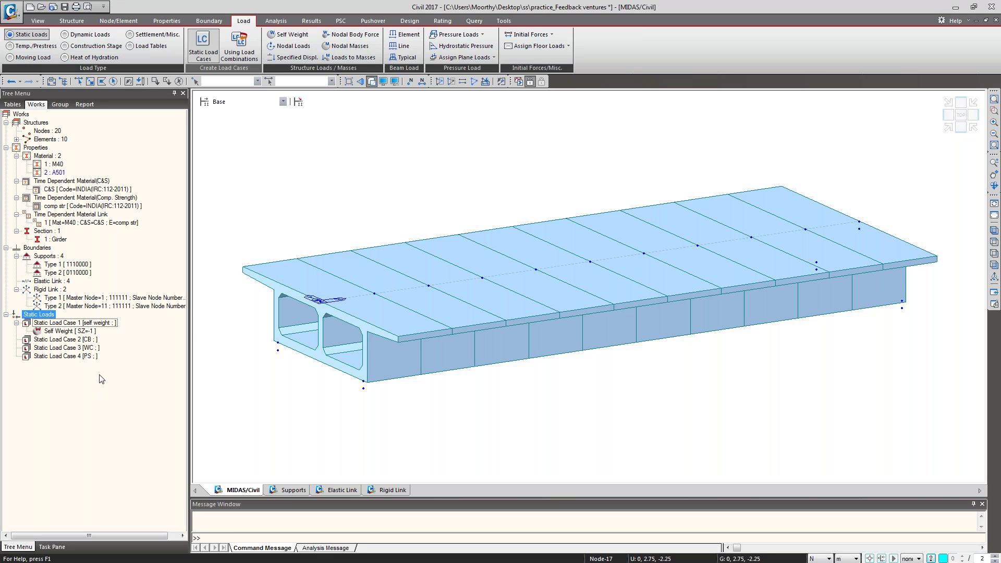
- Start an element beam load assigned to load case CB and load group crush barrier
{"action": "left_click", "coordinate": [96, 340]}
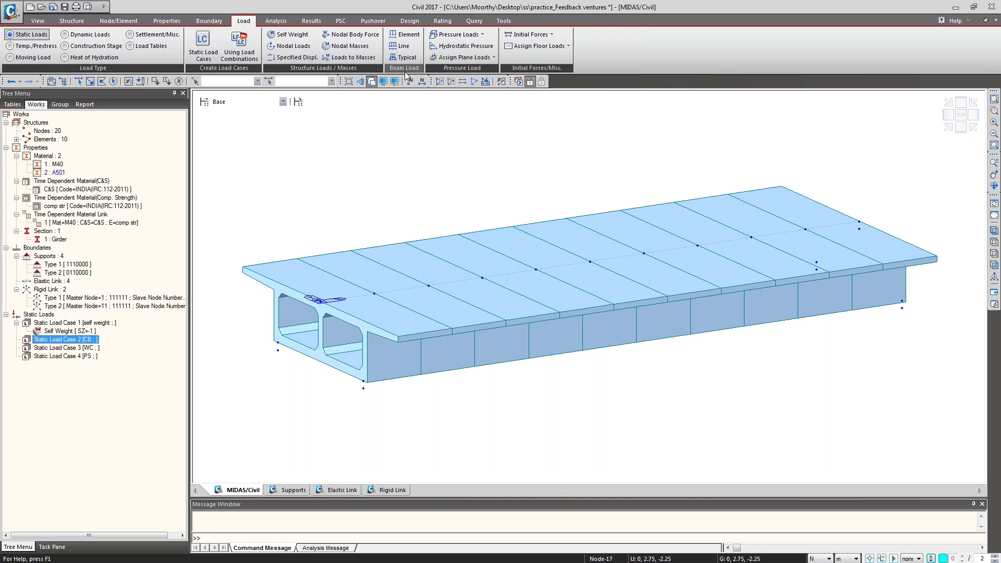
{"action": "left_click", "coordinate": [406, 37]}
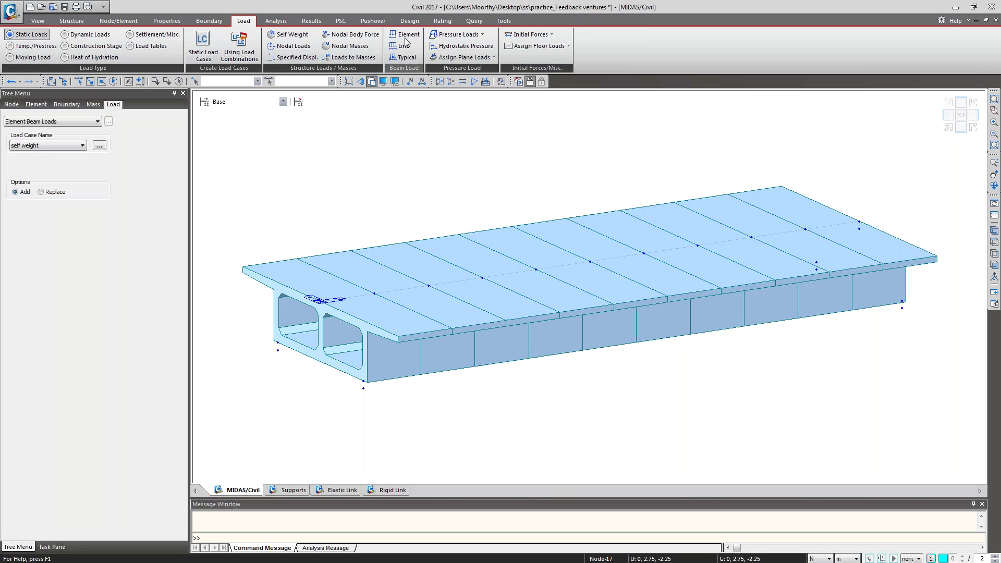
{"action": "left_click", "coordinate": [63, 146]}
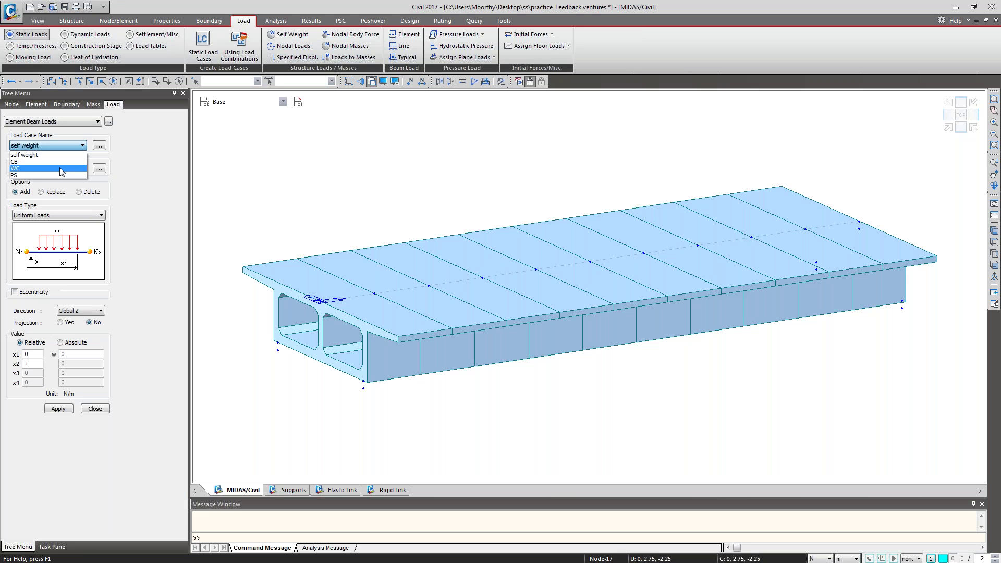
{"action": "left_click", "coordinate": [47, 161]}
{"action": "left_click", "coordinate": [62, 168]}
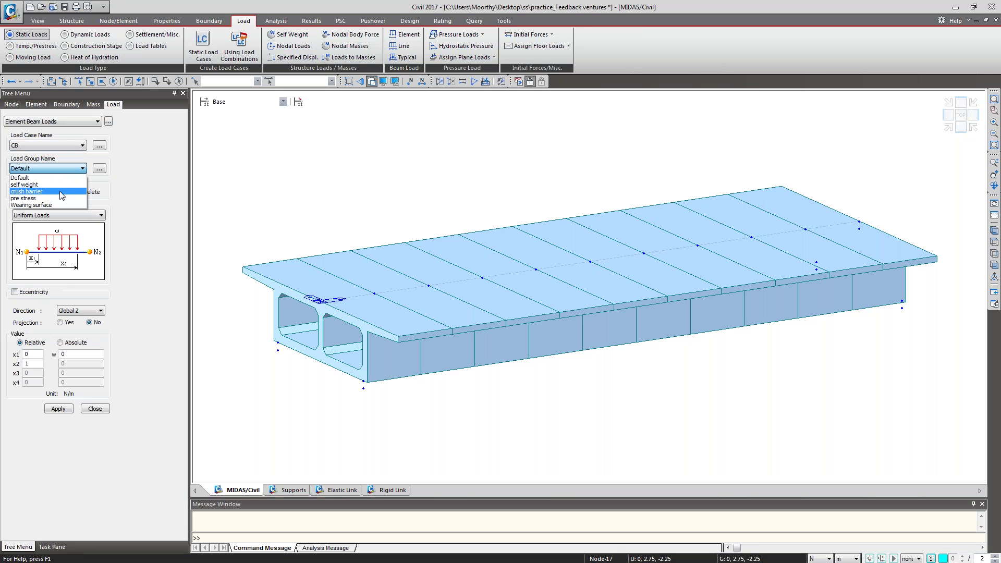
{"action": "left_click", "coordinate": [62, 191]}
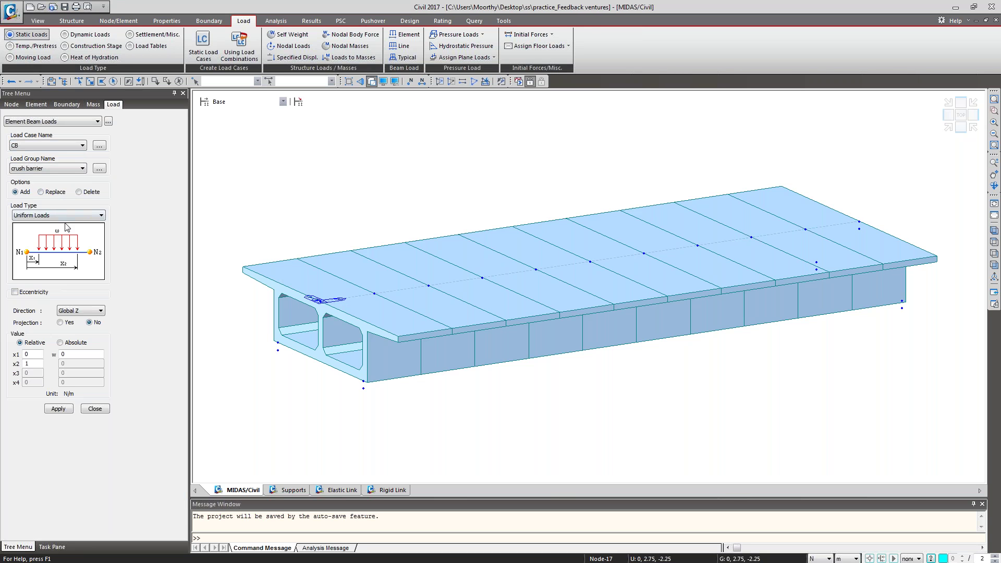
- Enable eccentricity for the uniform beam load, using the Offset option in the Local y direction
{"action": "left_click", "coordinate": [27, 293]}
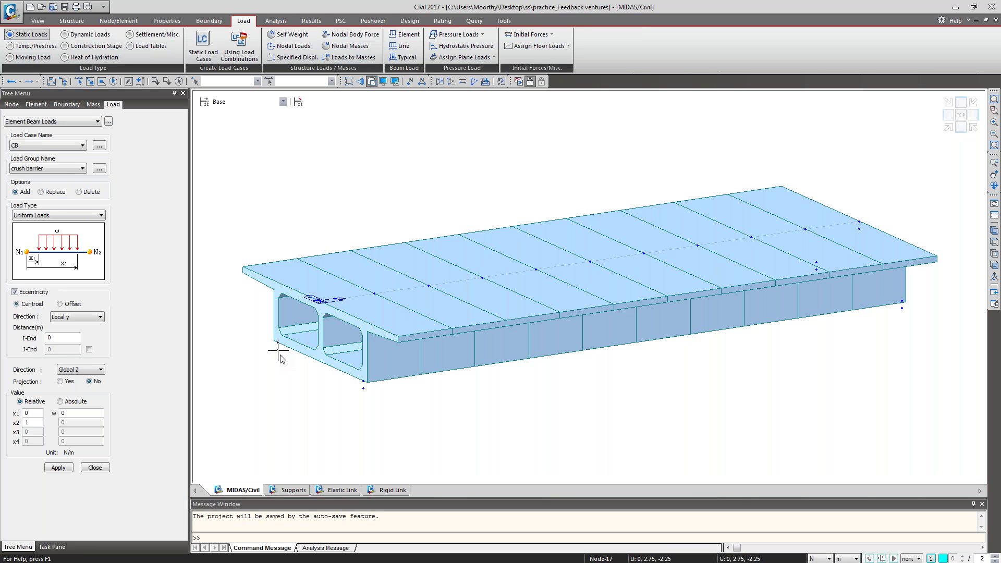
{"action": "mouse_move", "coordinate": [280, 358]}
{"action": "left_click", "coordinate": [68, 305]}
{"action": "left_click", "coordinate": [93, 319]}
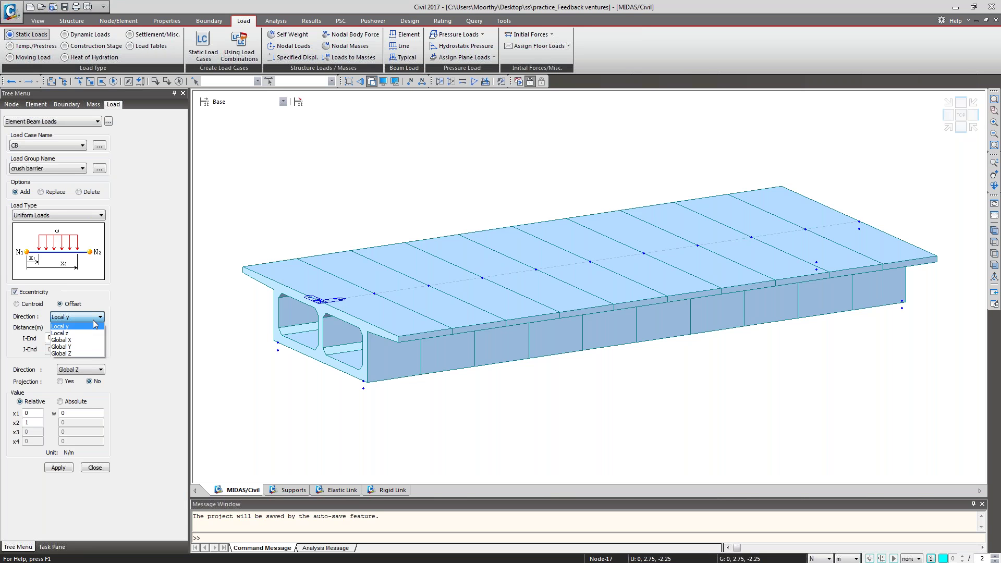
{"action": "left_click", "coordinate": [90, 325]}
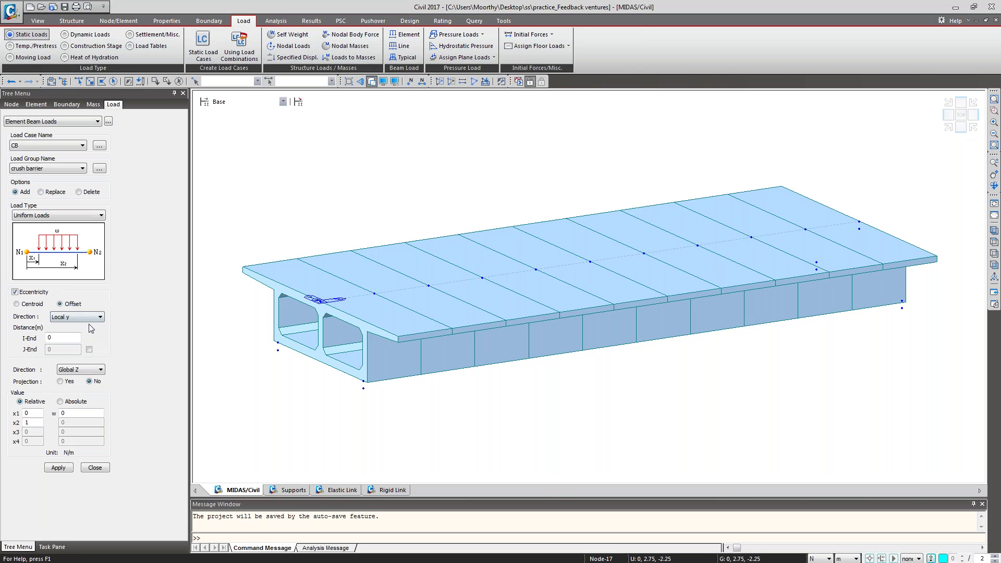
{"action": "double_click", "coordinate": [51, 338]}
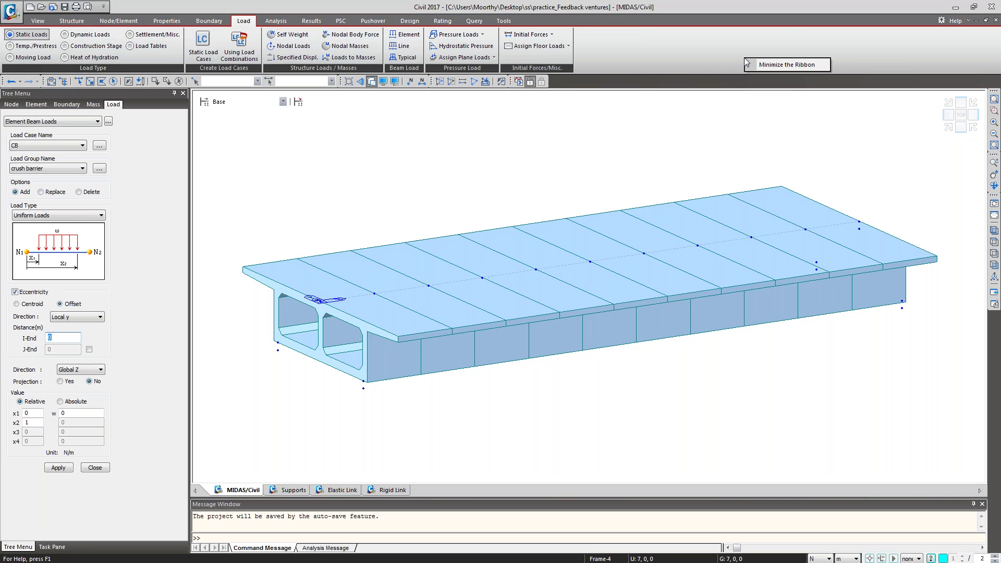
- Show a second tree menu of the model works alongside the beam load settings
{"action": "right_click", "coordinate": [804, 83]}
{"action": "left_click", "coordinate": [829, 112]}
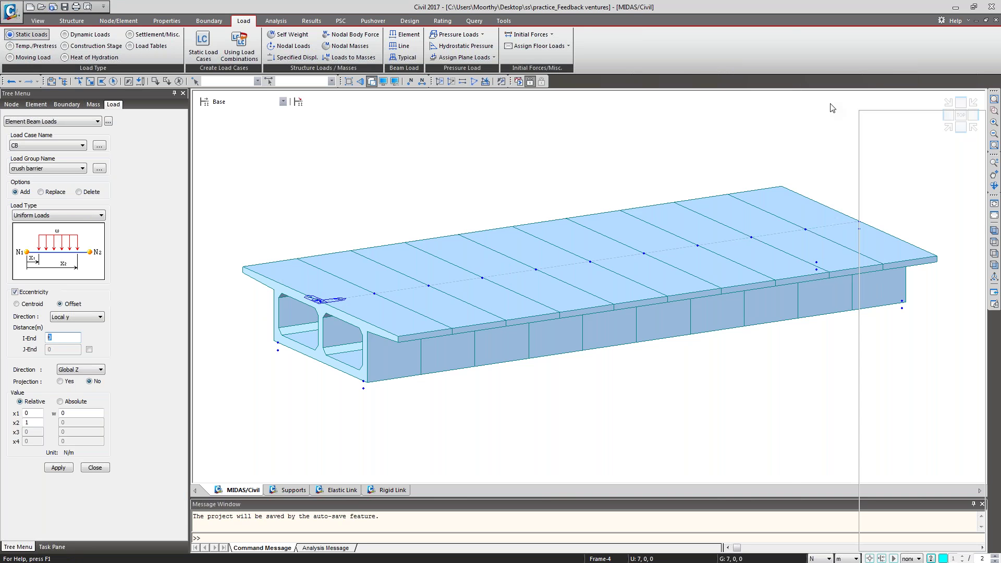
{"action": "left_click", "coordinate": [893, 104]}
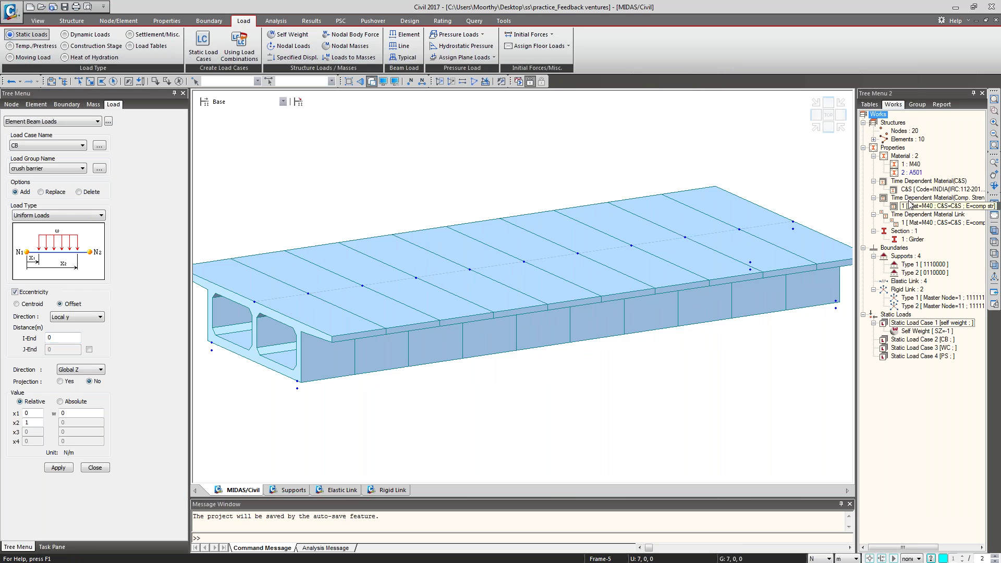
- Open the Girder section's properties, check its width dimensions against the section diagram, and cancel without changes
{"action": "left_click", "coordinate": [909, 240]}
{"action": "right_click", "coordinate": [908, 240]}
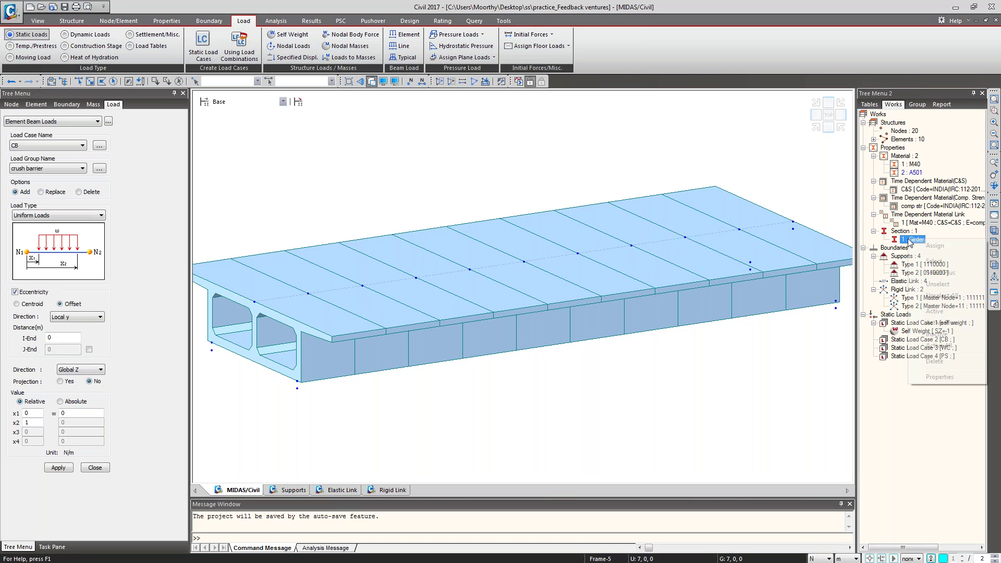
{"action": "left_click", "coordinate": [933, 375]}
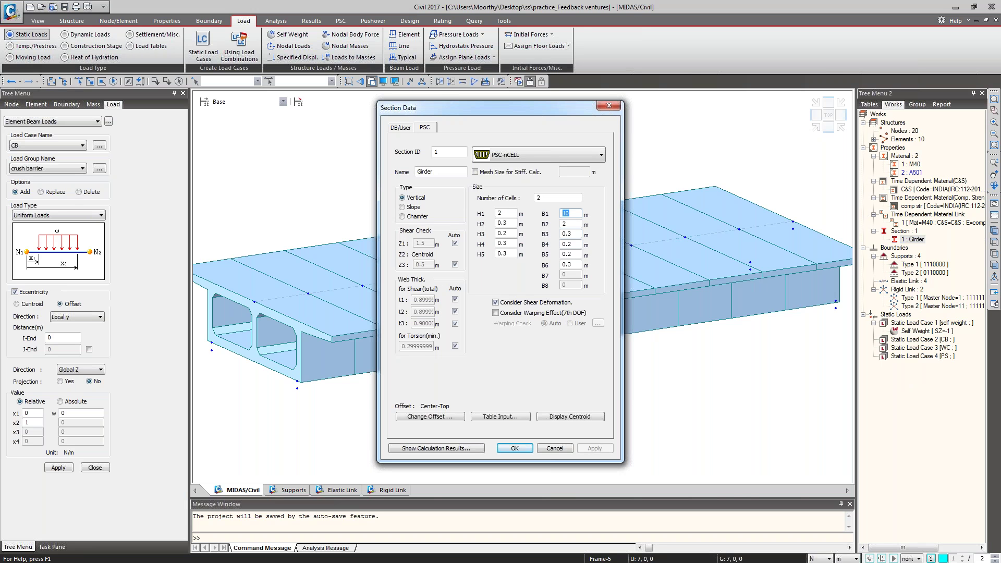
{"action": "left_click_drag", "start_coordinate": [289, 158], "coordinate": [682, 140]}
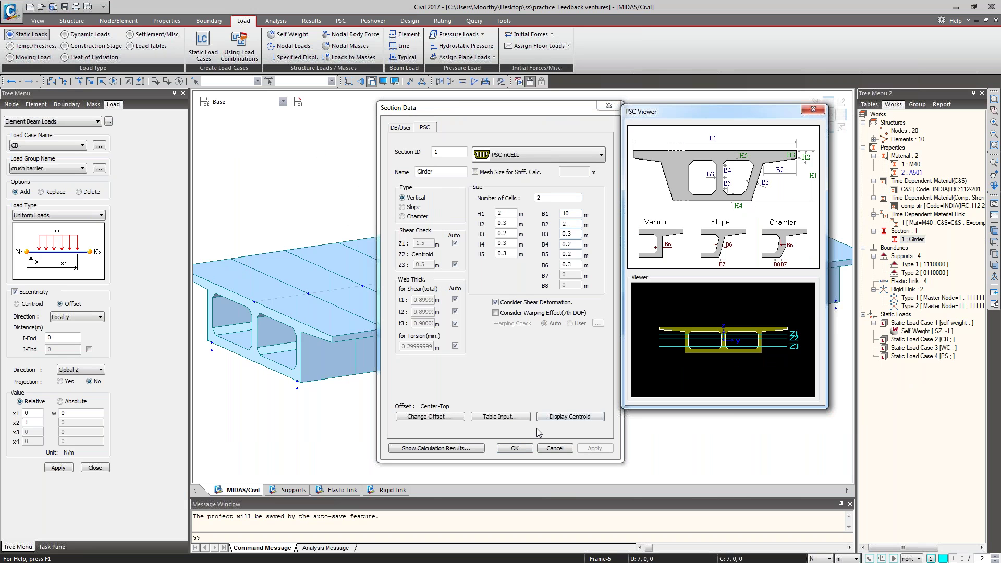
{"action": "left_click", "coordinate": [551, 449]}
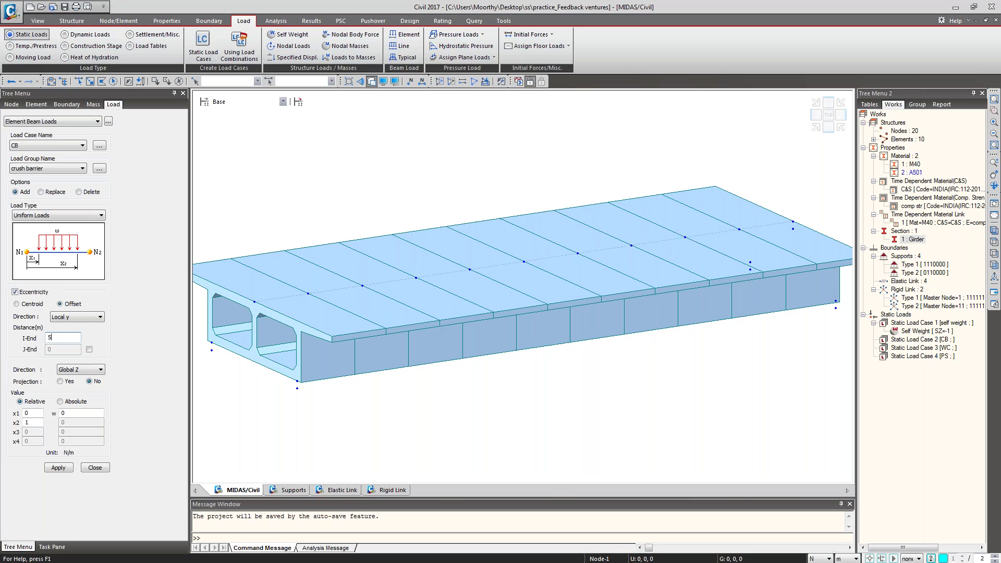
- Apply a -2.5 kN/m uniform load at a 5 m I-end offset to all elements, with the force unit set to kN
{"action": "double_click", "coordinate": [65, 413]}
{"action": "left_click", "coordinate": [820, 559]}
{"action": "left_click", "coordinate": [821, 522]}
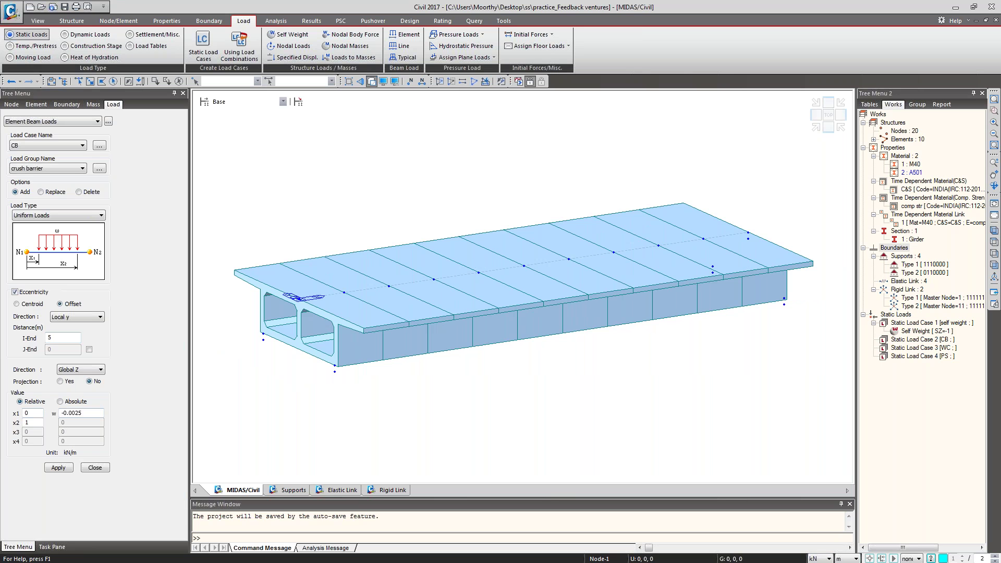
{"action": "left_click_drag", "start_coordinate": [85, 413], "coordinate": [42, 414]}
{"action": "type", "text": "-2.5"}
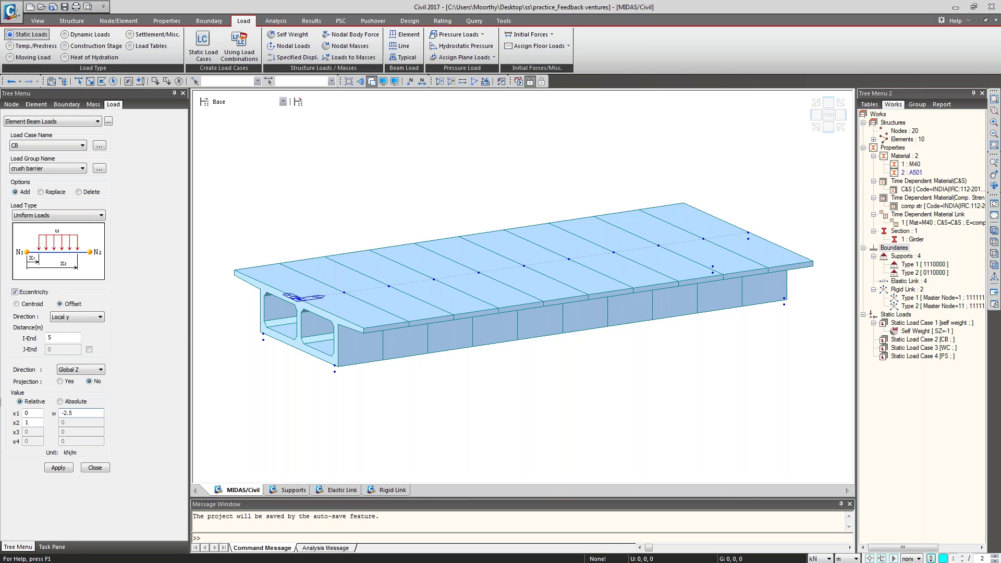
{"action": "left_click", "coordinate": [113, 82]}
{"action": "left_click", "coordinate": [60, 468]}
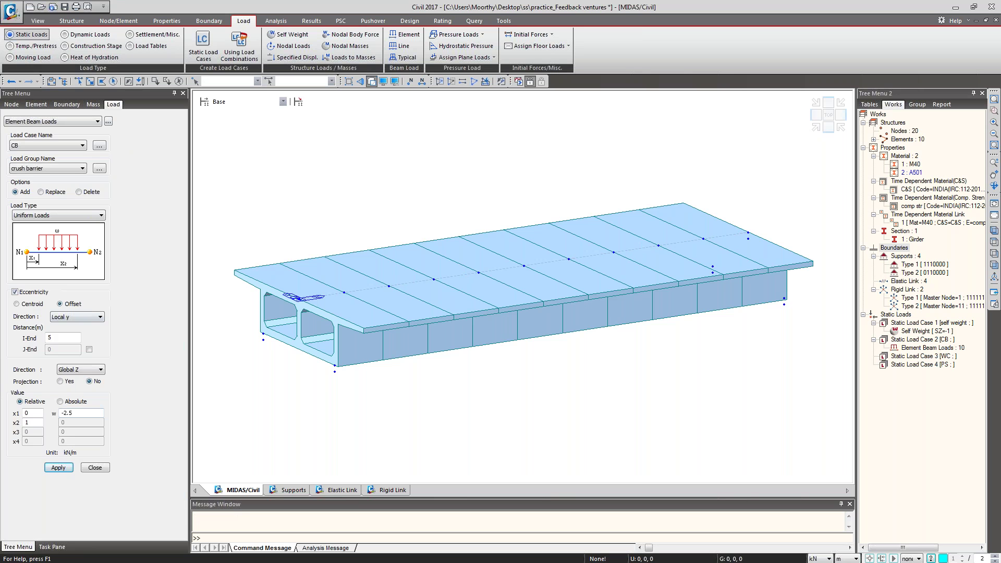
- Apply the same -2.5 kN/m crush barrier load to all elements at a -5 m I-end offset and finish the beam load command
{"action": "double_click", "coordinate": [55, 338]}
{"action": "left_click", "coordinate": [114, 81]}
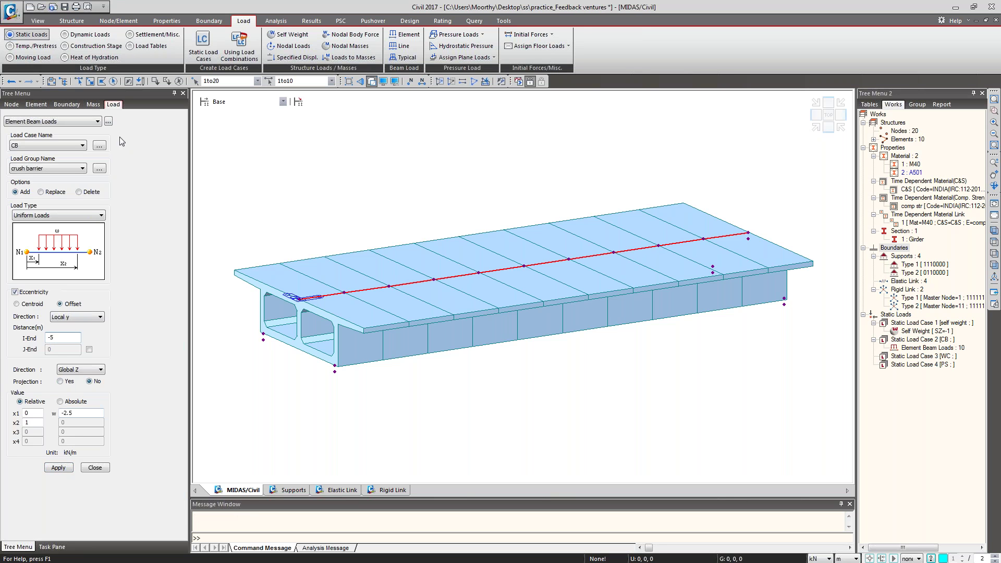
{"action": "left_click", "coordinate": [59, 468]}
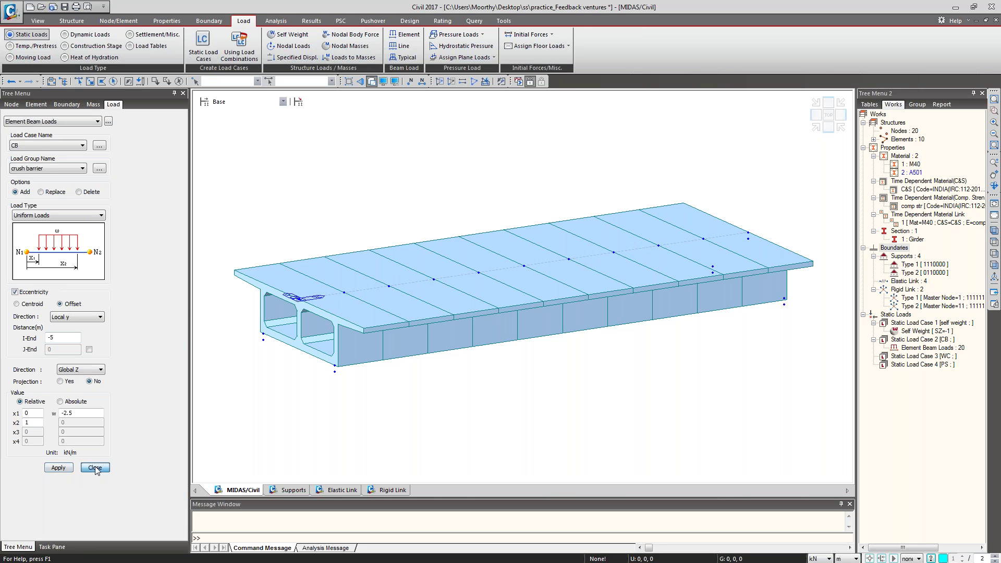
{"action": "left_click", "coordinate": [94, 468]}
- Display the element beam loads of load case CB on the model to check their placement
{"action": "right_click", "coordinate": [62, 349]}
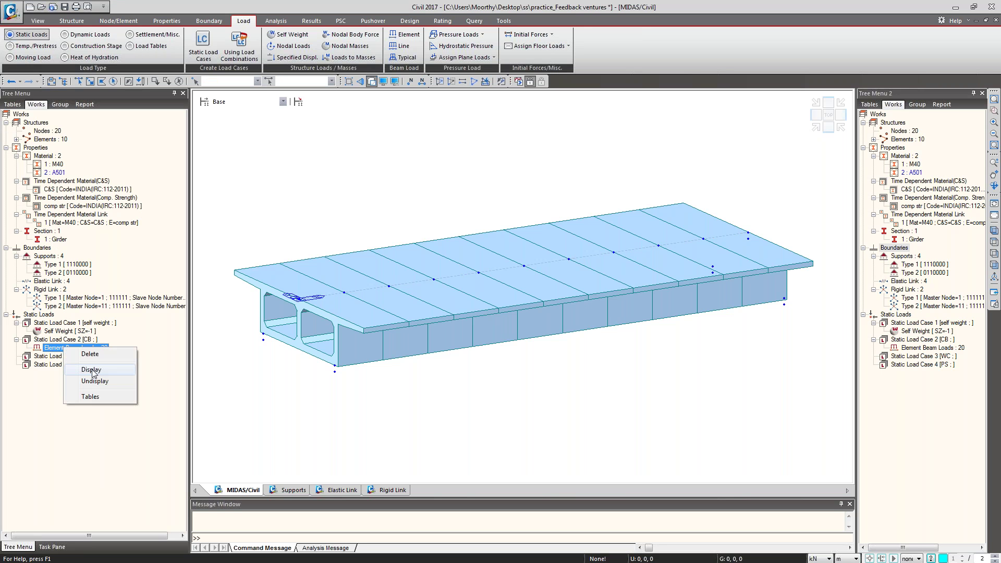
{"action": "left_click", "coordinate": [99, 370]}
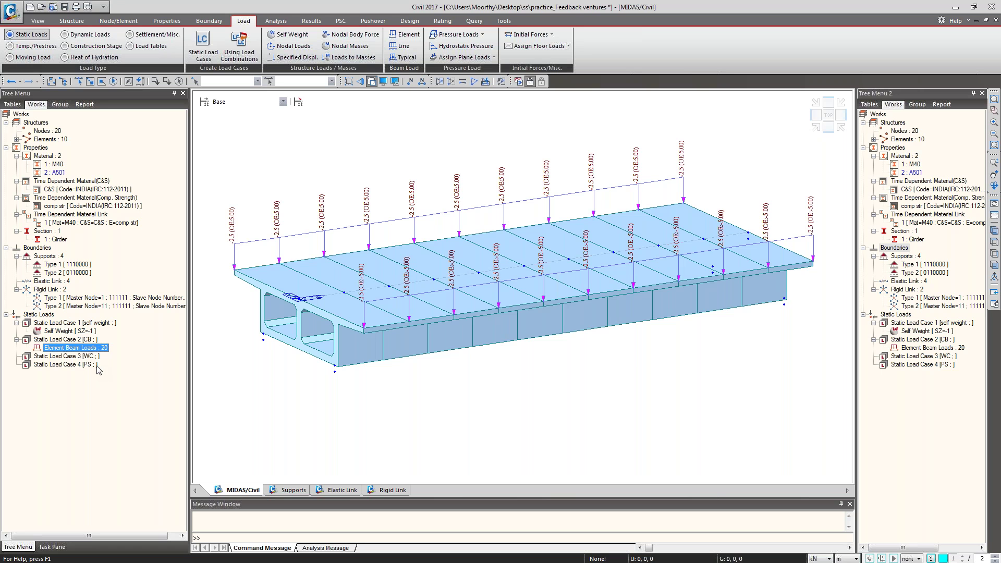
{"action": "left_click", "coordinate": [94, 364]}
{"action": "left_click", "coordinate": [92, 357]}
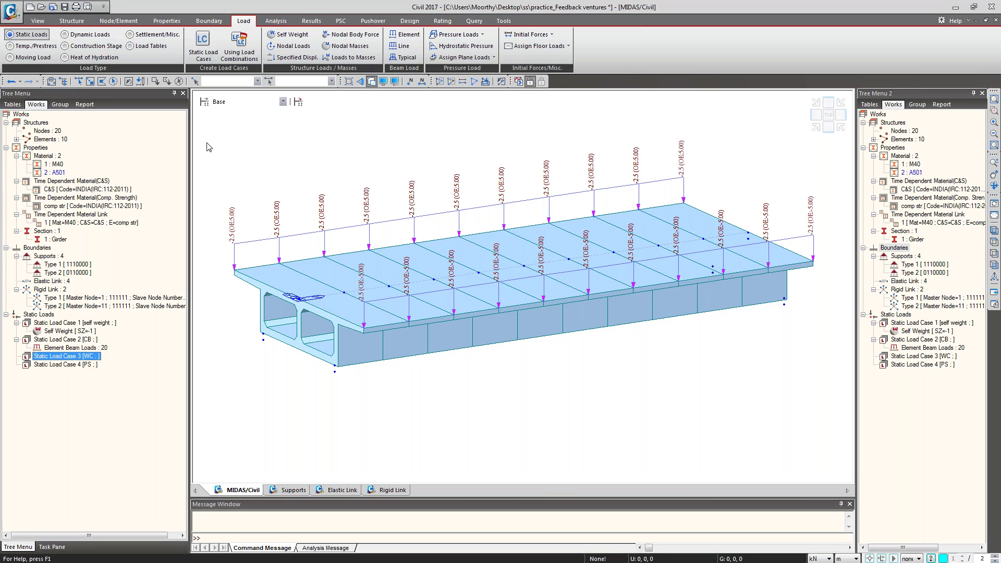
- Apply a -1.5 kN/m Global Z uniform load to all elements under load case WC and load group Wearing surface
{"action": "left_click", "coordinate": [411, 35]}
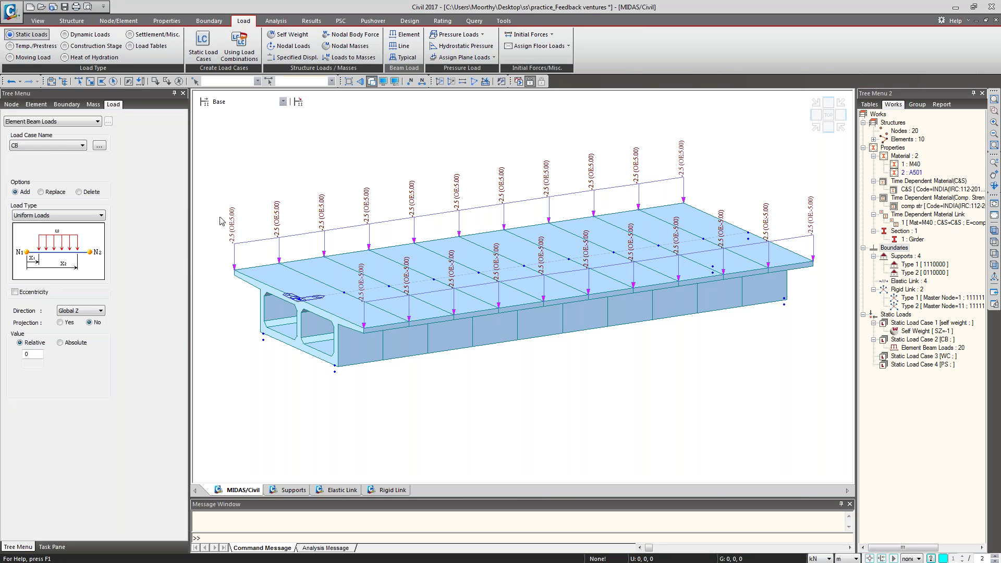
{"action": "left_click", "coordinate": [66, 146]}
{"action": "left_click", "coordinate": [68, 168]}
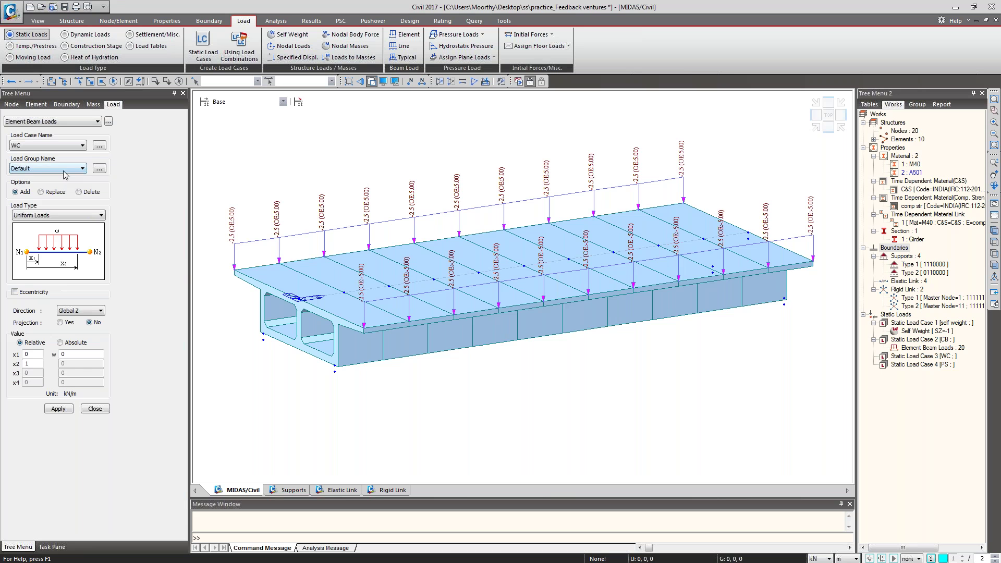
{"action": "left_click", "coordinate": [66, 169]}
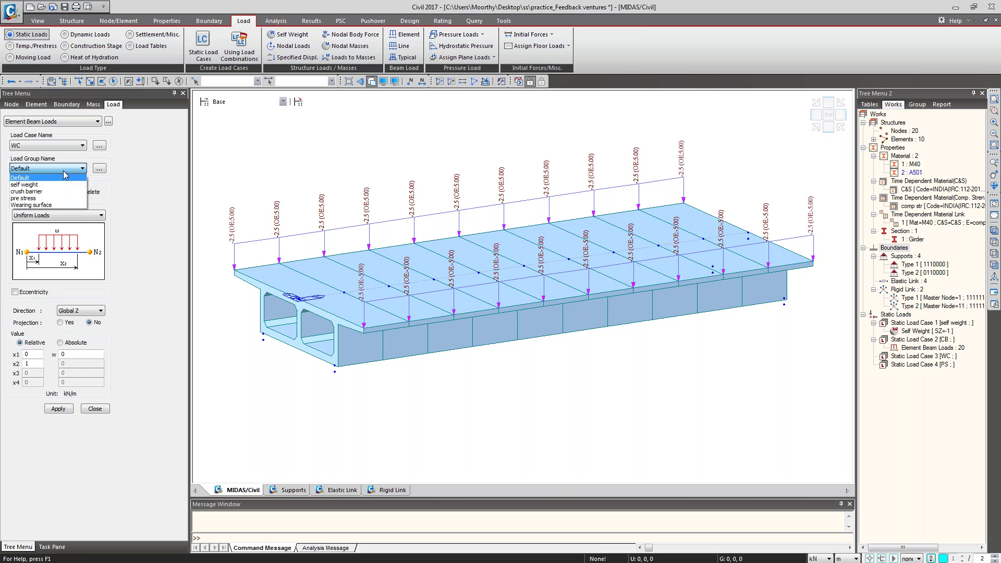
{"action": "left_click", "coordinate": [67, 205]}
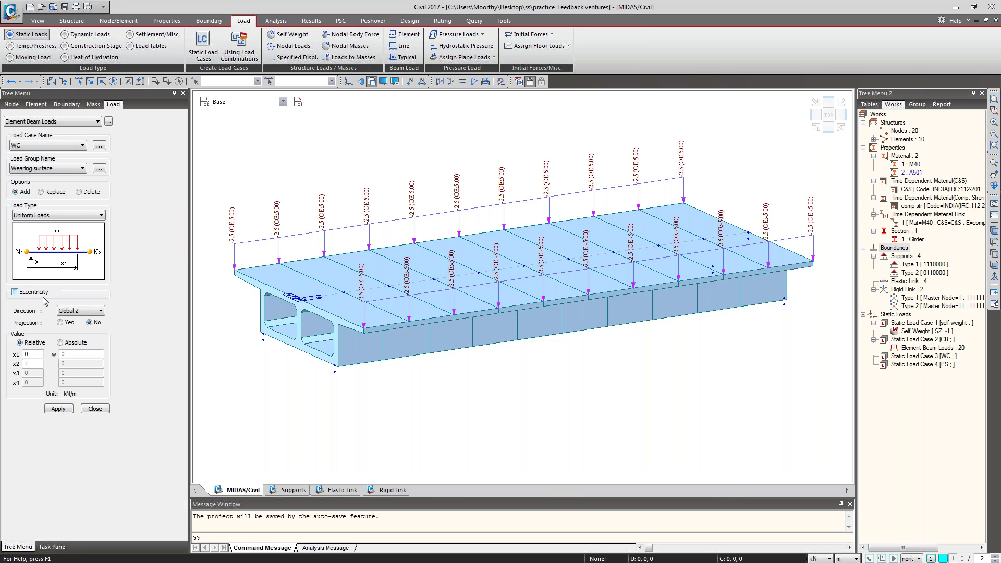
{"action": "left_click", "coordinate": [88, 312]}
{"action": "left_click", "coordinate": [64, 354]}
{"action": "type", "text": "-1.25"}
{"action": "left_click", "coordinate": [114, 83]}
{"action": "left_click", "coordinate": [58, 409]}
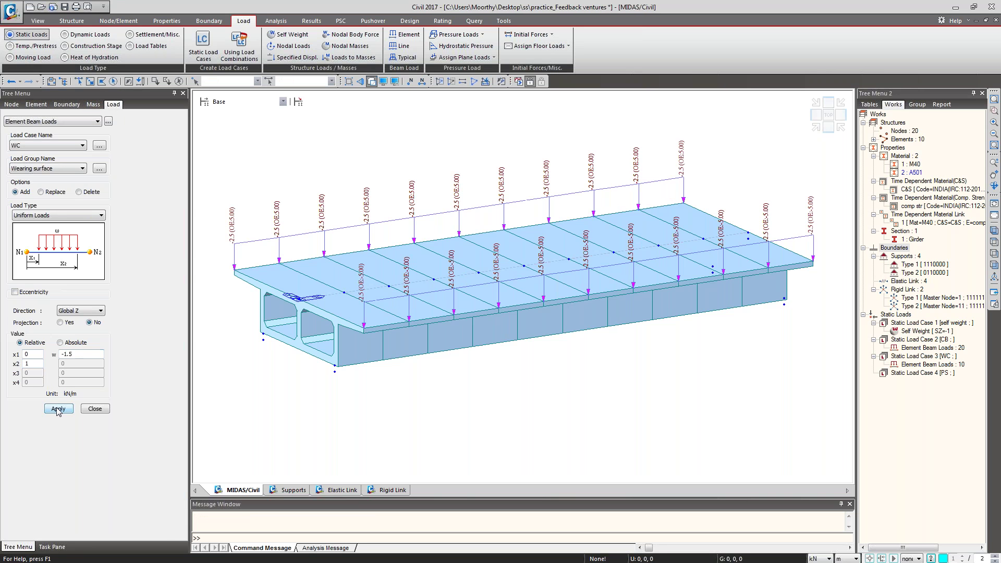
{"action": "left_click", "coordinate": [94, 409]}
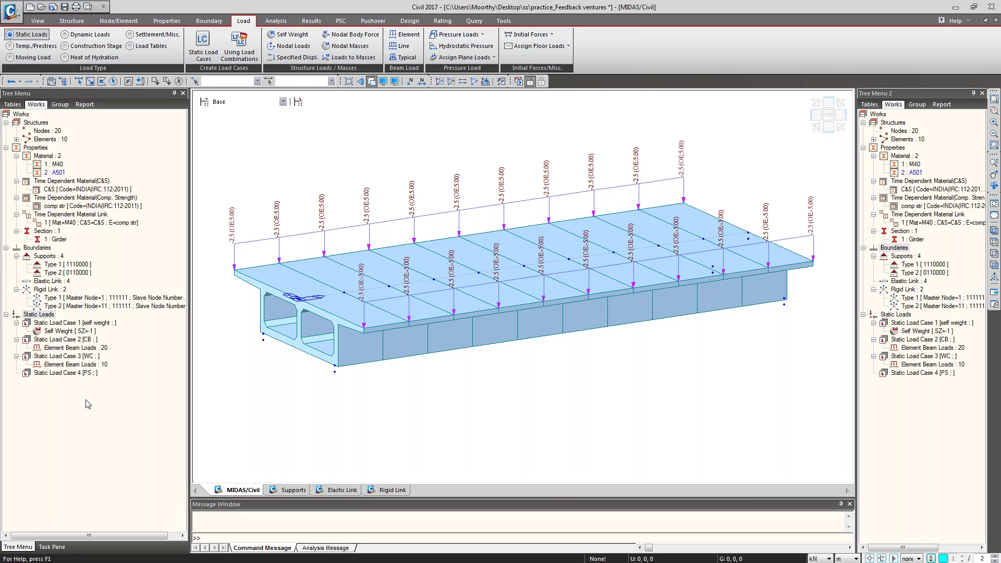
- Display the element beam loads of load cases WC and CB on the model in turn, and clear the load display
{"action": "right_click", "coordinate": [82, 365]}
{"action": "left_click", "coordinate": [104, 388]}
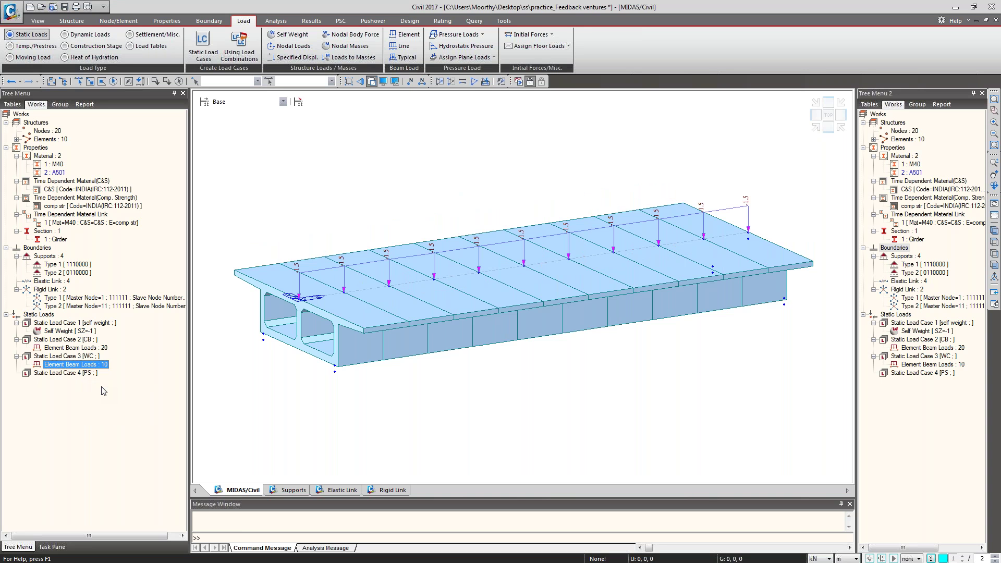
{"action": "right_click", "coordinate": [76, 348]}
{"action": "left_click", "coordinate": [101, 374]}
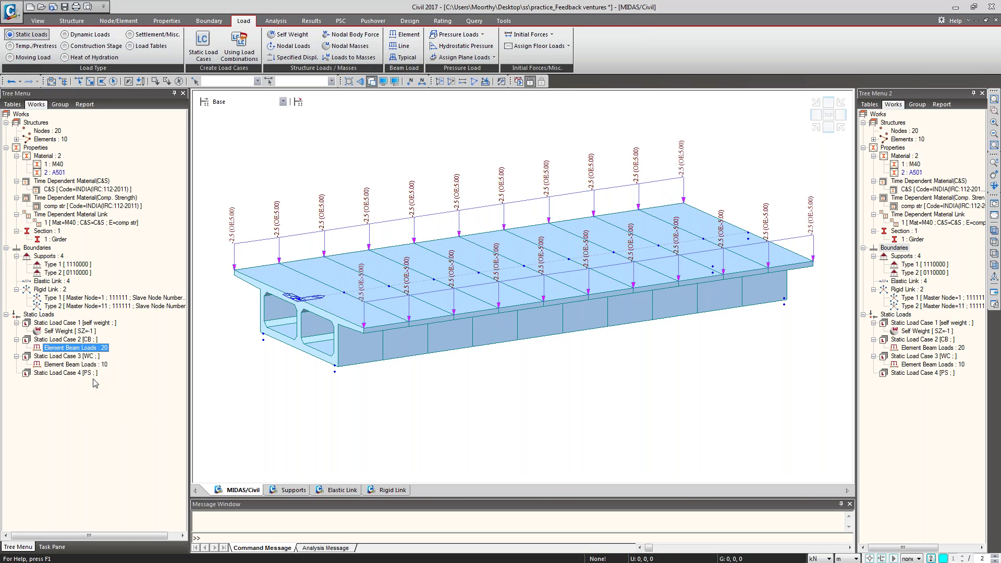
{"action": "left_click", "coordinate": [92, 374]}
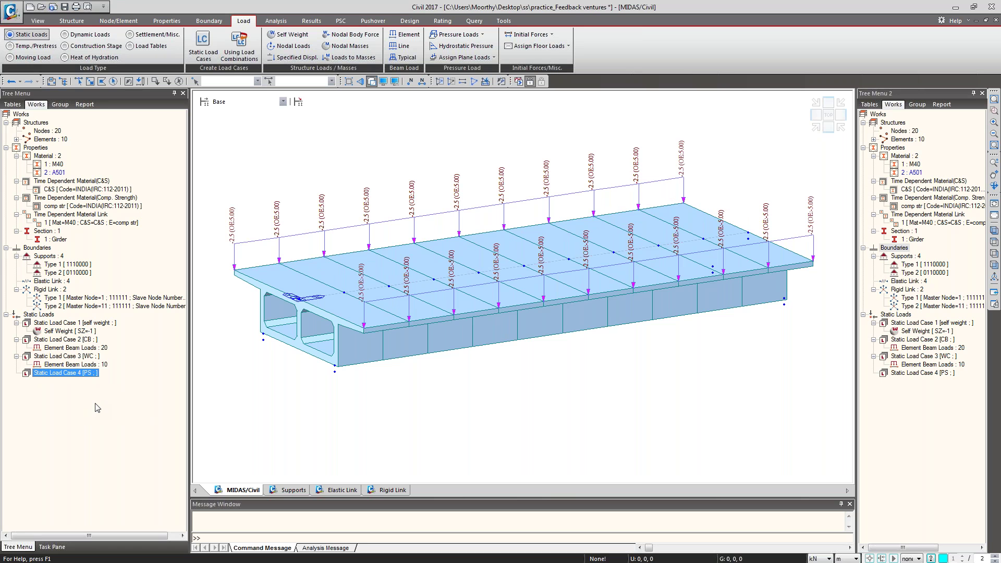
{"action": "right_click", "coordinate": [81, 374]}
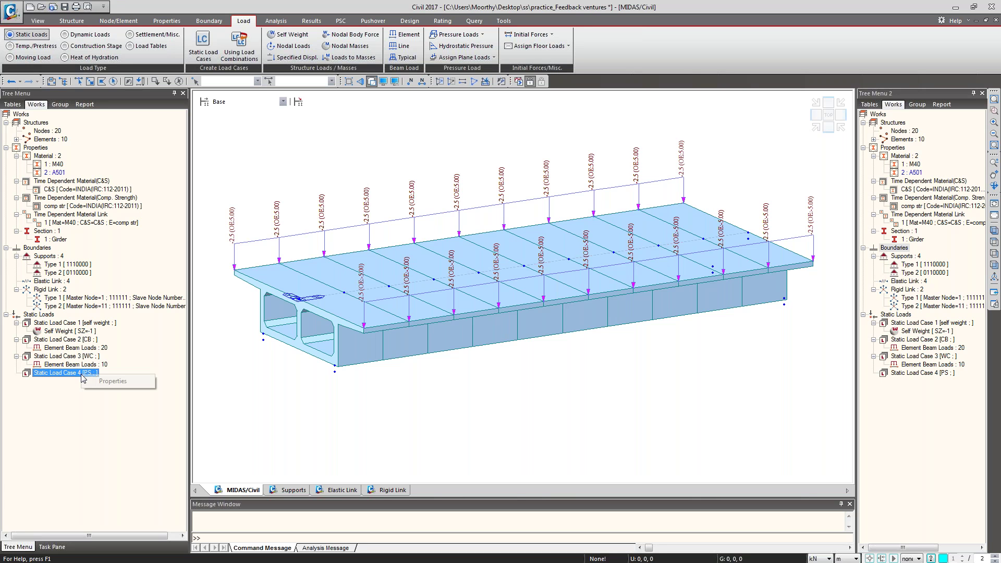
{"action": "right_click", "coordinate": [76, 366]}
{"action": "left_click", "coordinate": [102, 406]}
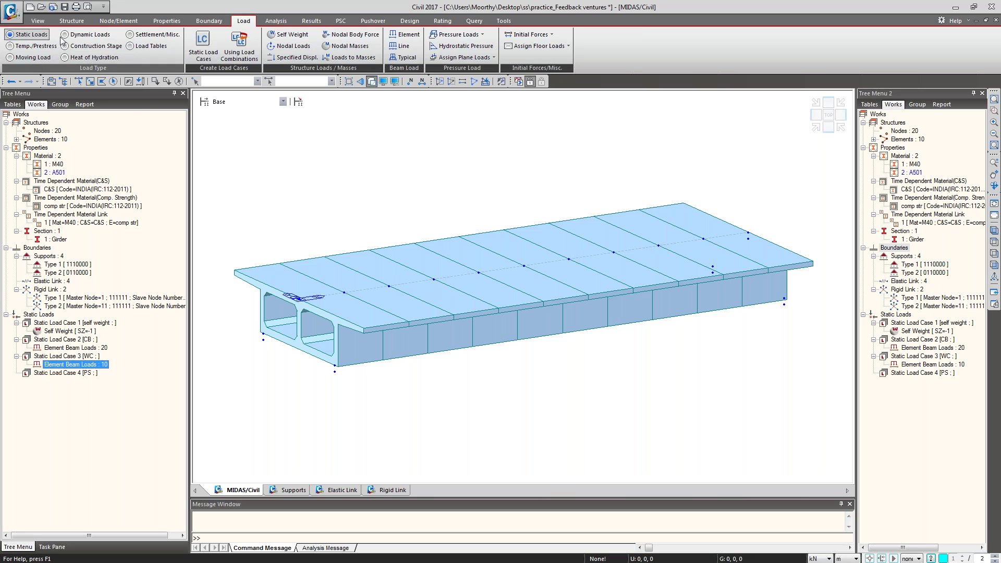
- Modify the A501 steel material, setting its standard to IS(S) and its database grade to E410
{"action": "left_click", "coordinate": [166, 21]}
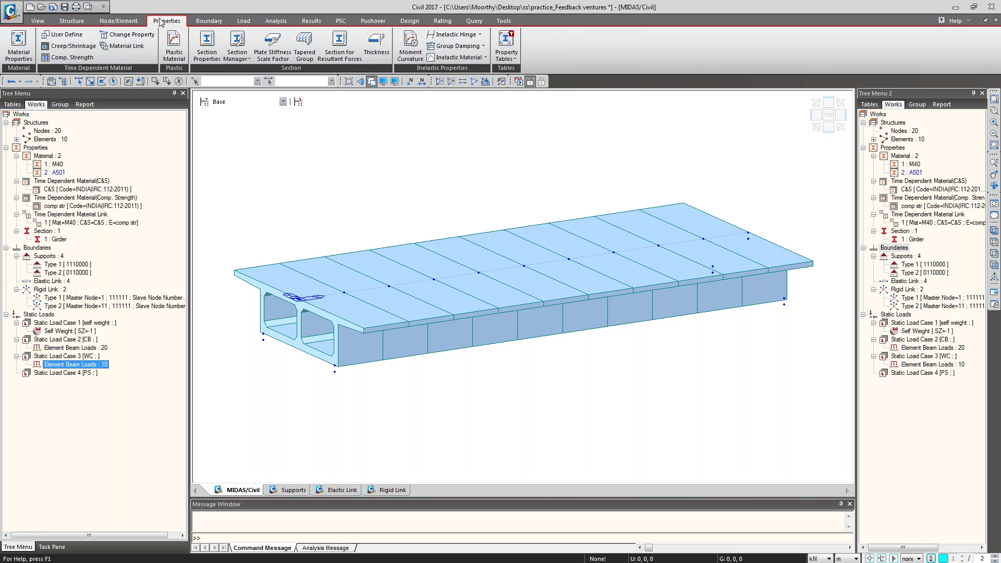
{"action": "left_click", "coordinate": [19, 46]}
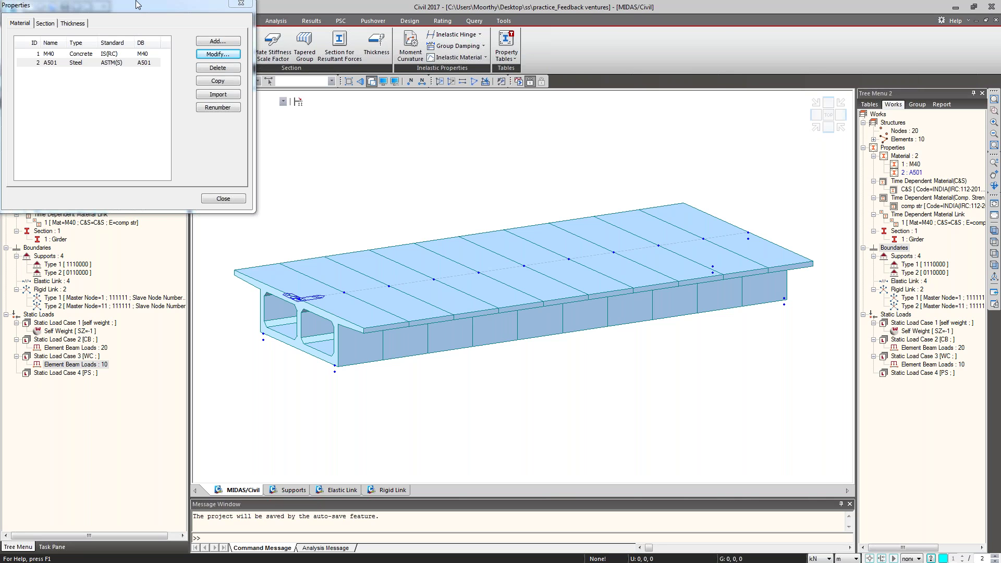
{"action": "left_click", "coordinate": [218, 53]}
{"action": "left_click_drag", "start_coordinate": [589, 24], "coordinate": [462, 5]}
{"action": "left_click", "coordinate": [528, 70]}
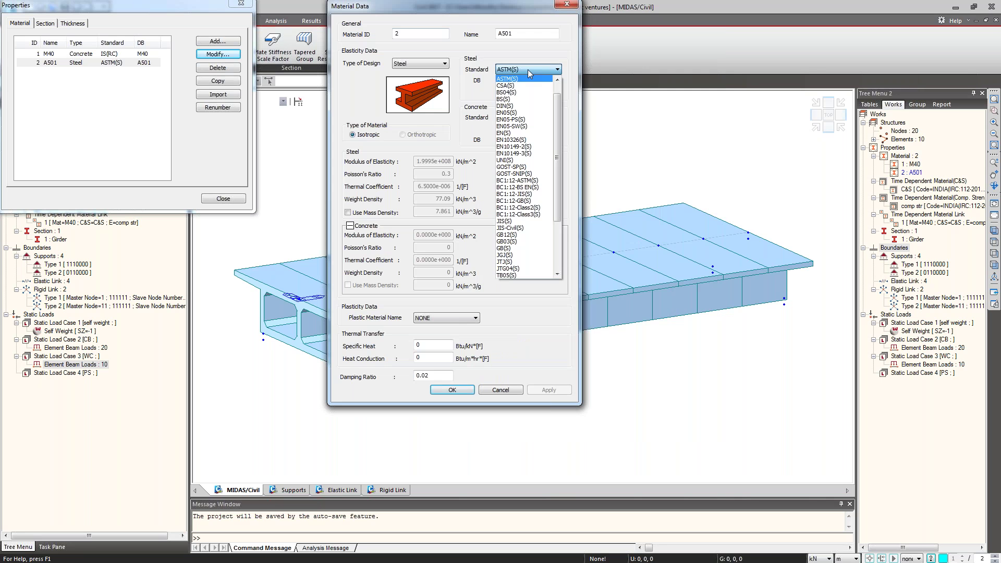
{"action": "scroll", "coordinate": [509, 234], "scroll_direction": "down", "scroll_amount": 3}
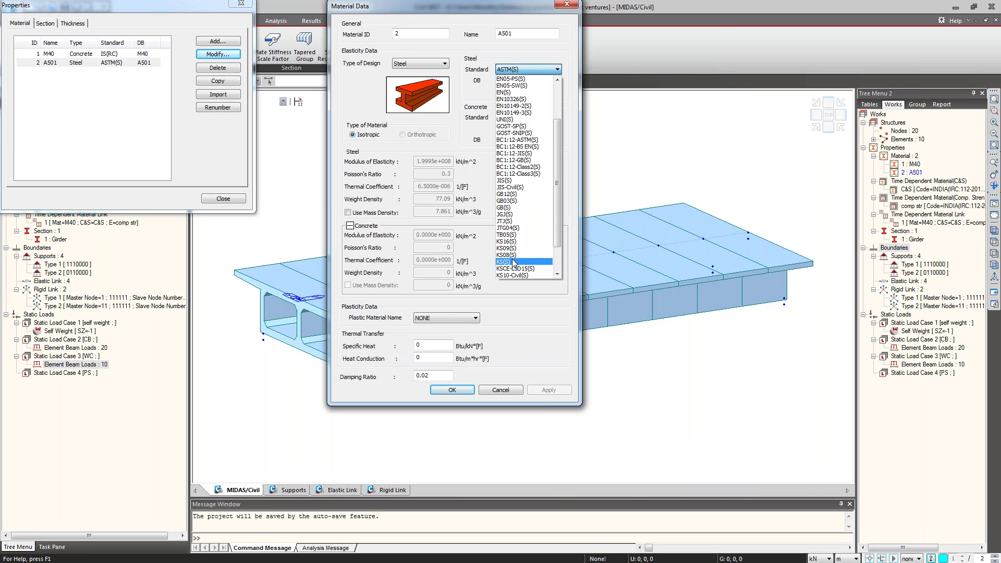
{"action": "scroll", "coordinate": [513, 263], "scroll_direction": "up", "scroll_amount": 3}
{"action": "left_click", "coordinate": [514, 267]}
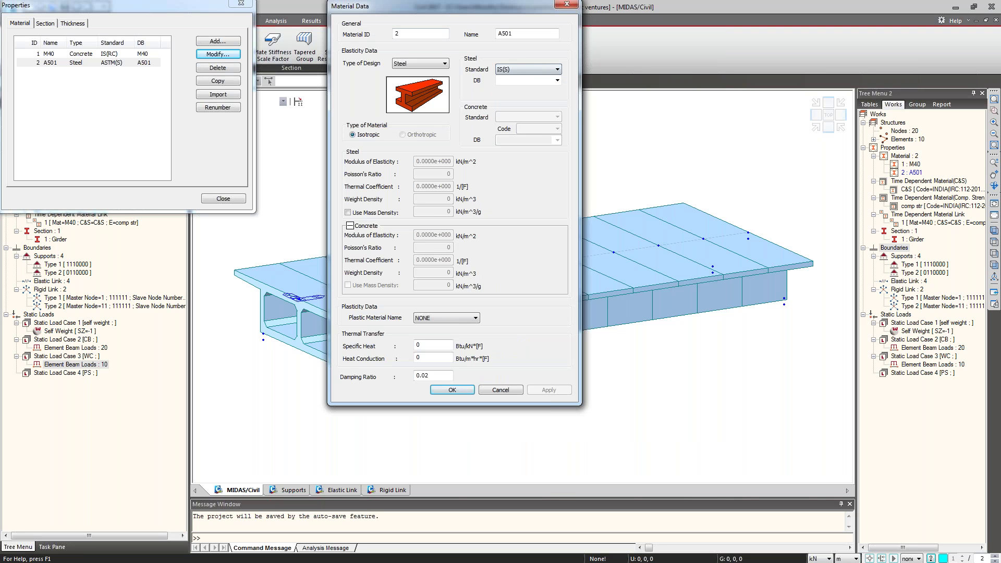
{"action": "left_click", "coordinate": [557, 80]}
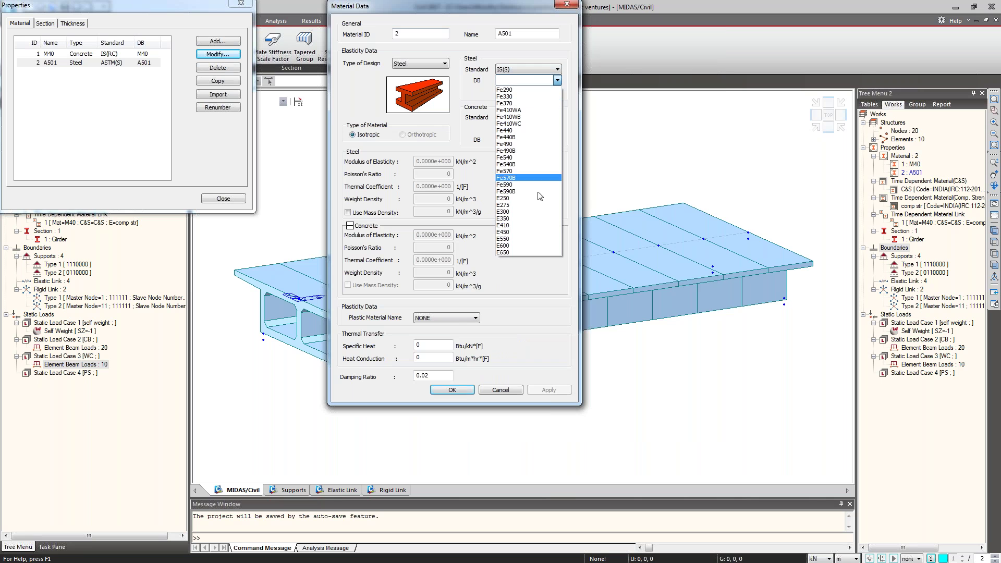
{"action": "left_click", "coordinate": [529, 225]}
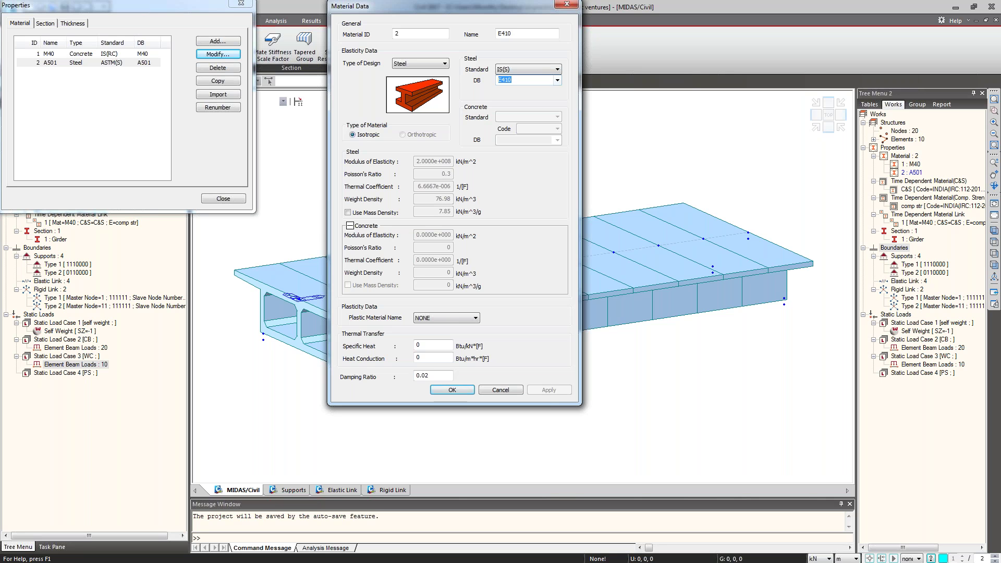
- Check the other steel grades, try another design type for the material and return it to Steel
{"action": "left_click", "coordinate": [557, 81]}
{"action": "left_click", "coordinate": [558, 81]}
{"action": "left_click", "coordinate": [445, 64]}
{"action": "left_click", "coordinate": [415, 95]}
{"action": "left_click", "coordinate": [445, 64]}
{"action": "left_click", "coordinate": [443, 73]}
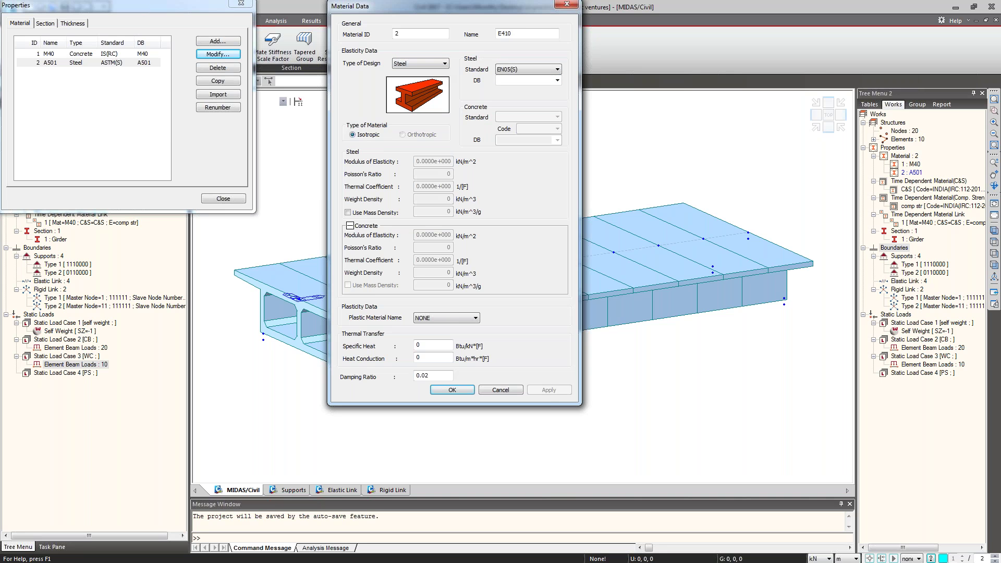
- Set the steel material's standard to IS(S) and its database grade to E650
{"action": "left_click", "coordinate": [556, 69]}
{"action": "scroll", "coordinate": [516, 256], "scroll_direction": "down", "scroll_amount": 5}
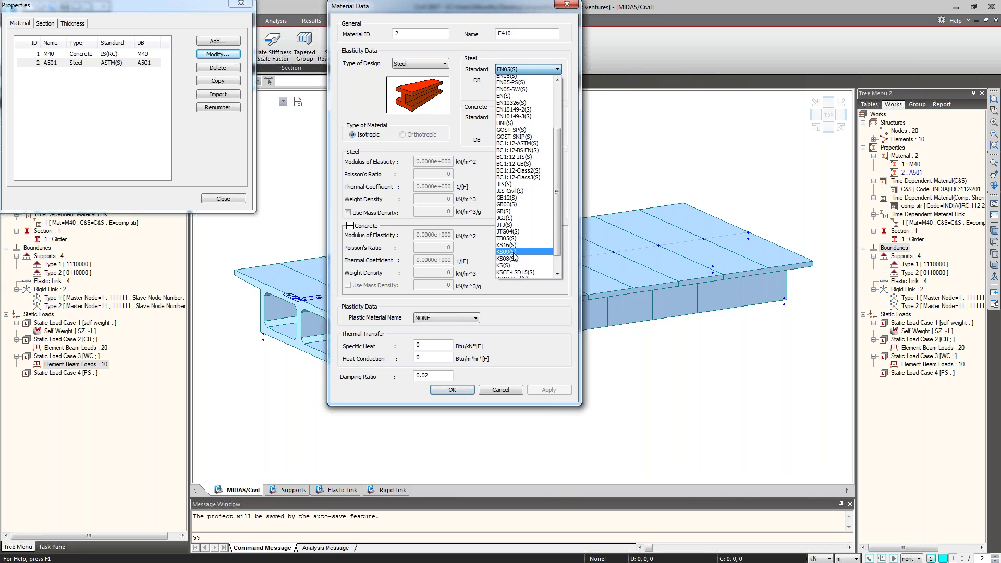
{"action": "scroll", "coordinate": [516, 256], "scroll_direction": "up", "scroll_amount": 3}
{"action": "left_click", "coordinate": [511, 260]}
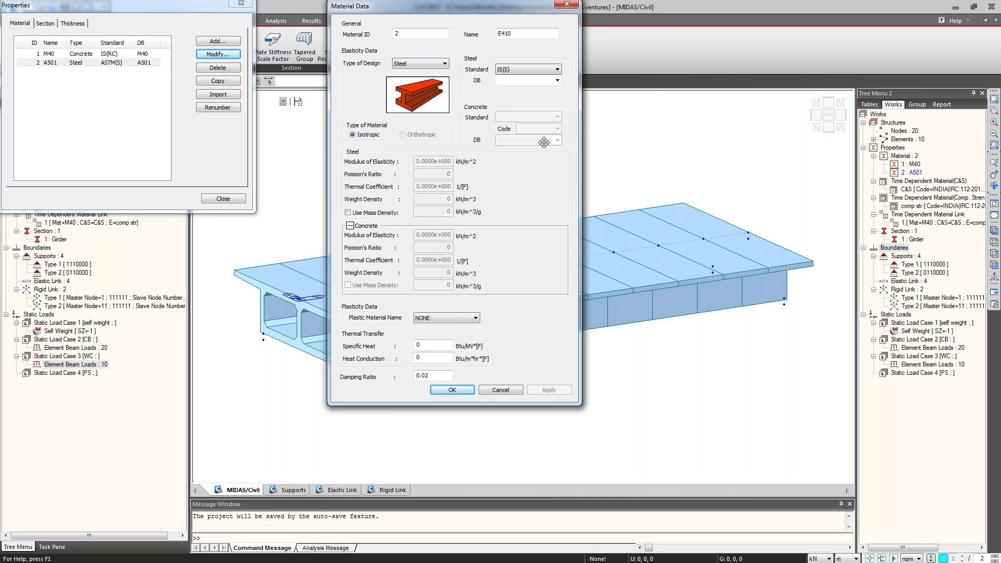
{"action": "left_click", "coordinate": [558, 81]}
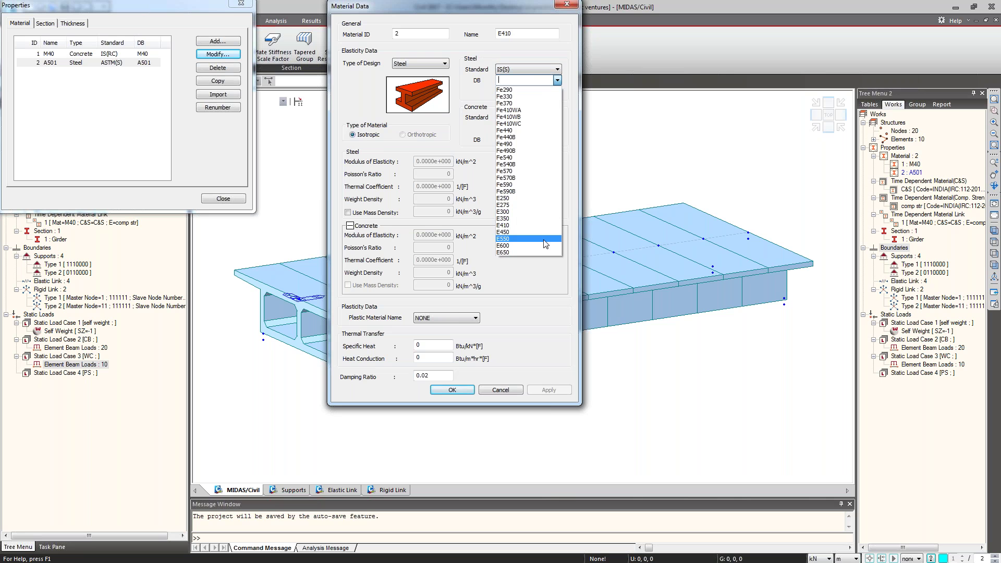
{"action": "left_click", "coordinate": [537, 253]}
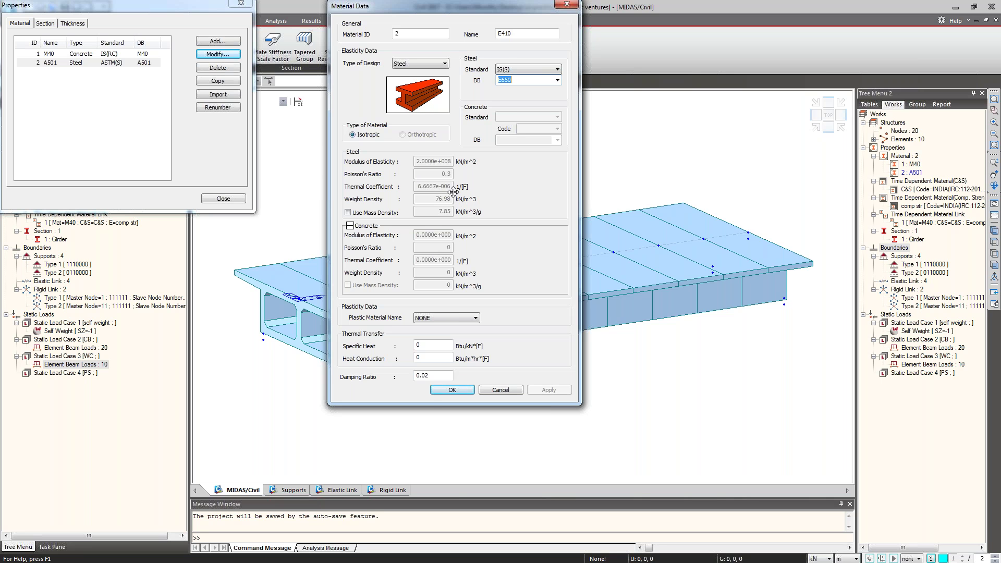
- Rename the material as Steel, save the change and close the material properties
{"action": "left_click_drag", "start_coordinate": [516, 35], "coordinate": [493, 35]}
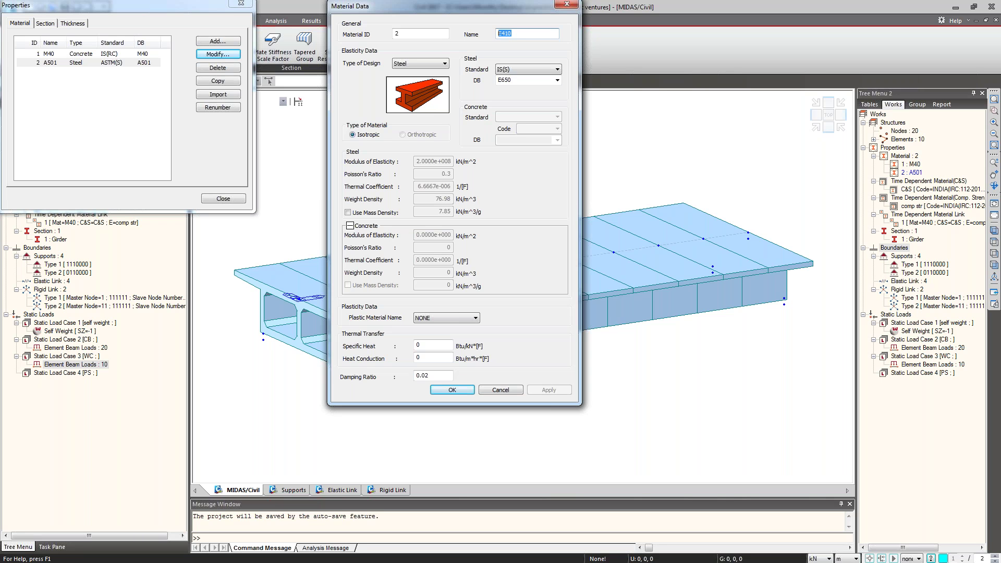
{"action": "type", "text": "sTEEL"}
{"action": "key", "text": "BackSpace"}
{"action": "key", "text": "BackSpace"}
{"action": "key", "text": "BackSpace"}
{"action": "key", "text": "BackSpace"}
{"action": "type", "text": "Stel"}
{"action": "key", "text": "BackSpace"}
{"action": "type", "text": "el"}
{"action": "left_click", "coordinate": [443, 389]}
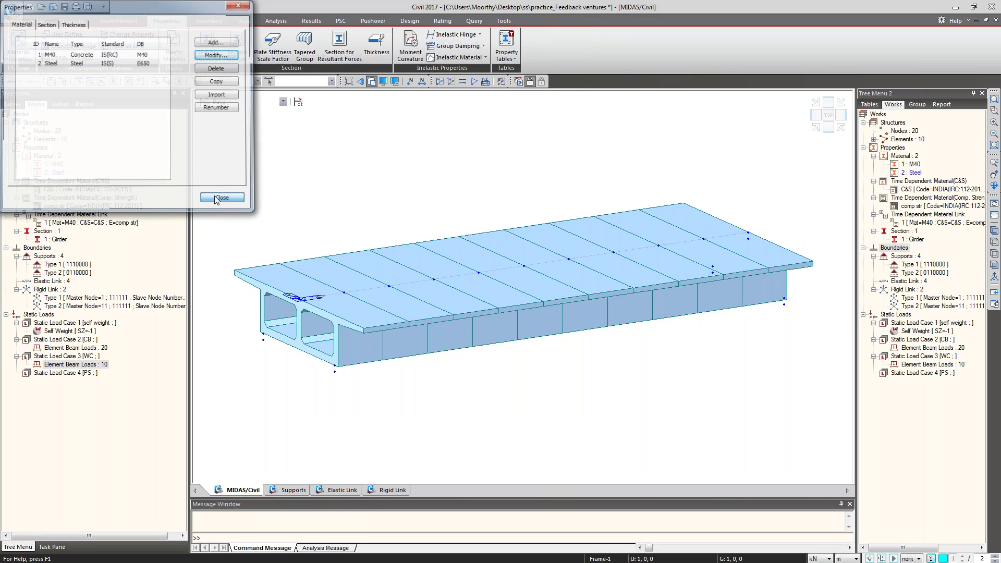
{"action": "left_click", "coordinate": [235, 198]}
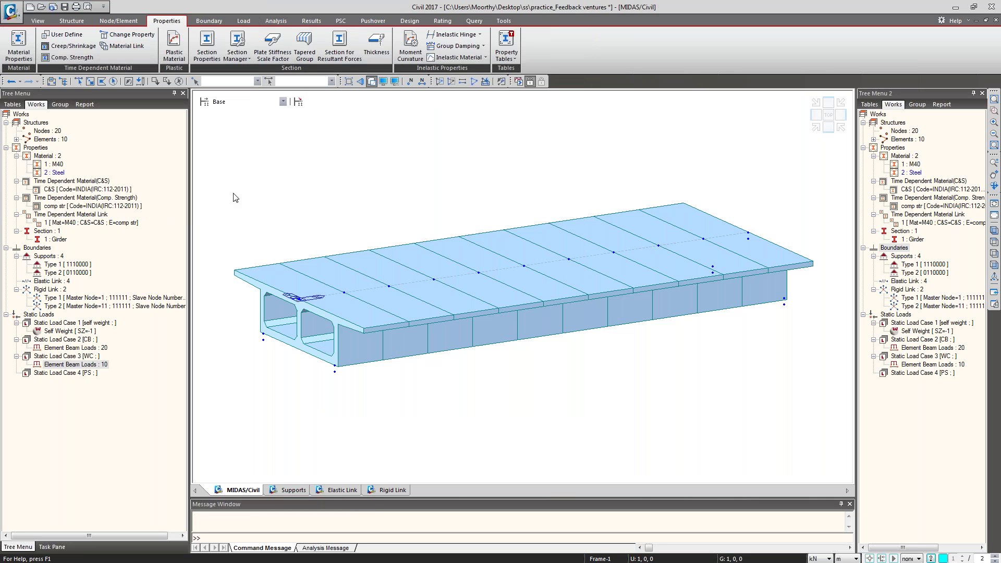
- Start a new tendon property with tendon type Internal(Post-Tension) and material 2: Steel
{"action": "left_click", "coordinate": [241, 24]}
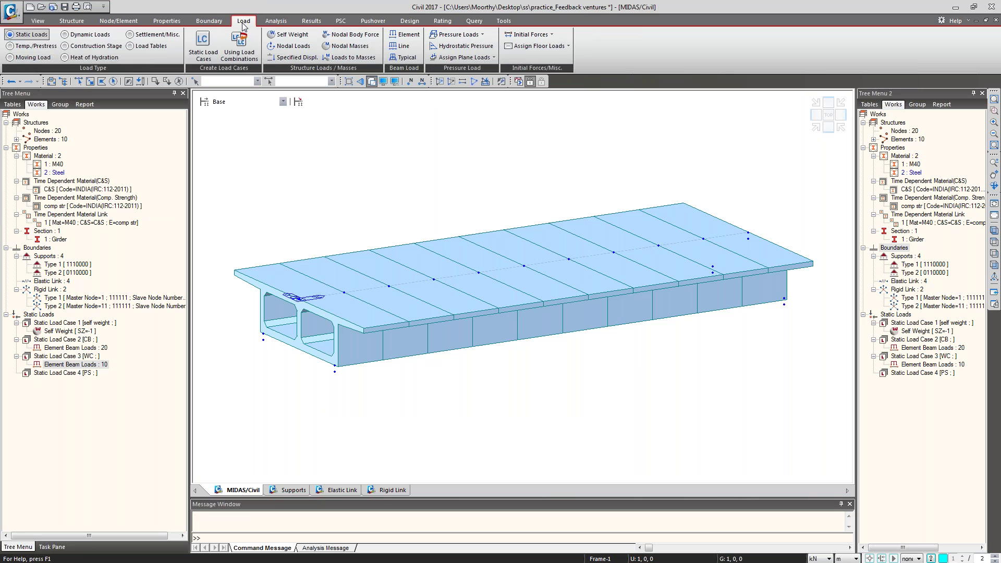
{"action": "left_click", "coordinate": [35, 47]}
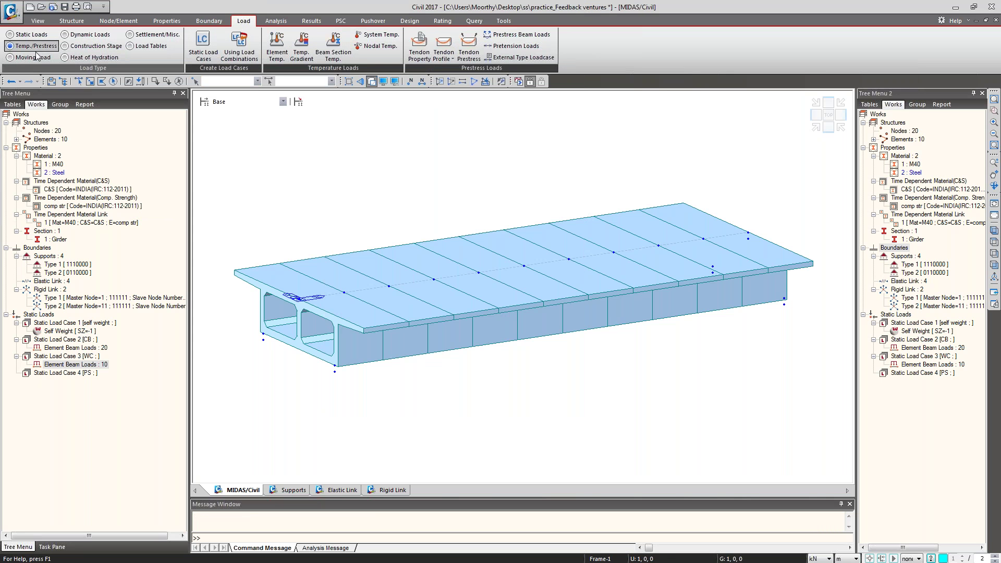
{"action": "left_click", "coordinate": [425, 62]}
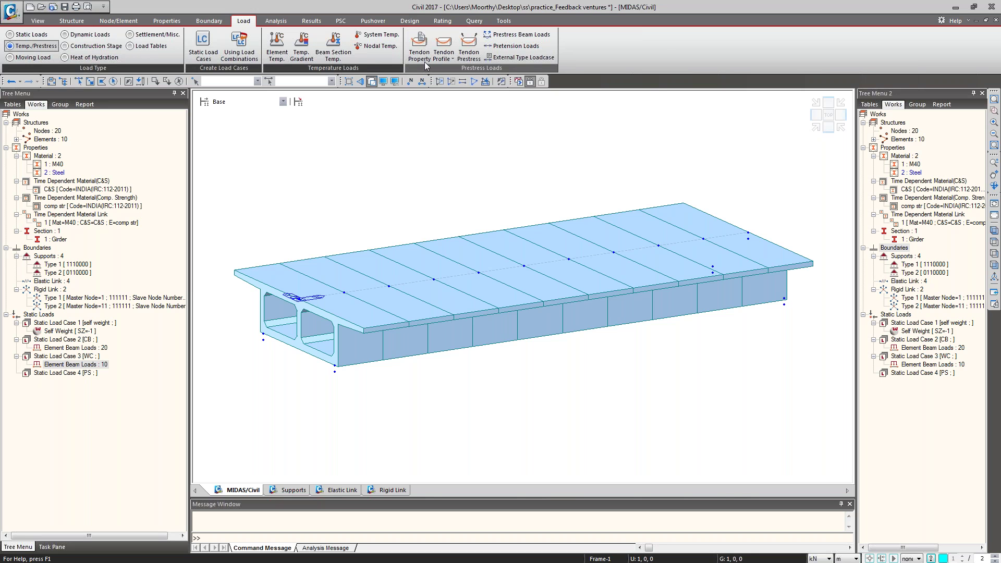
{"action": "left_click_drag", "start_coordinate": [451, 214], "coordinate": [259, 101]}
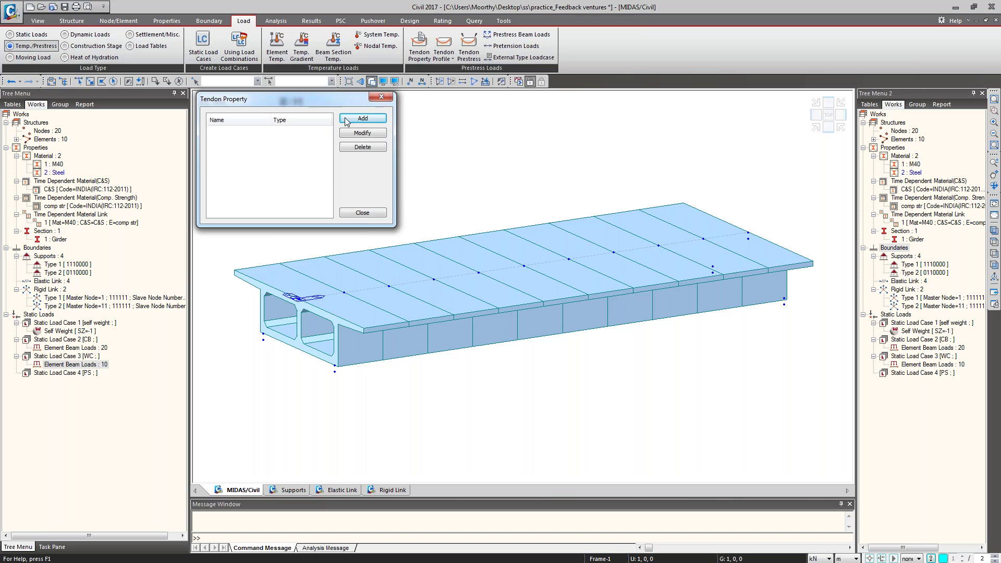
{"action": "left_click", "coordinate": [362, 118]}
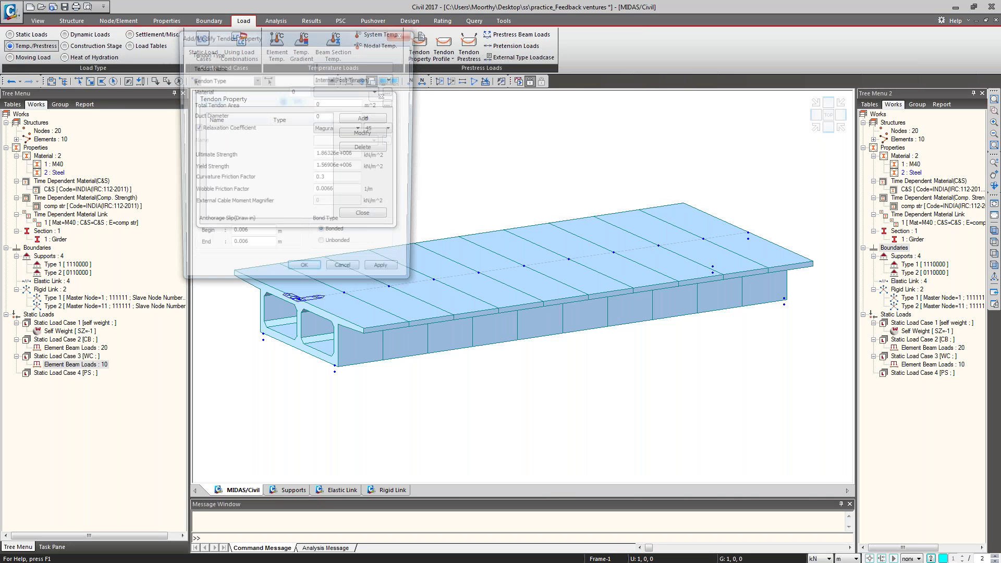
{"action": "left_click_drag", "start_coordinate": [348, 35], "coordinate": [577, 96]}
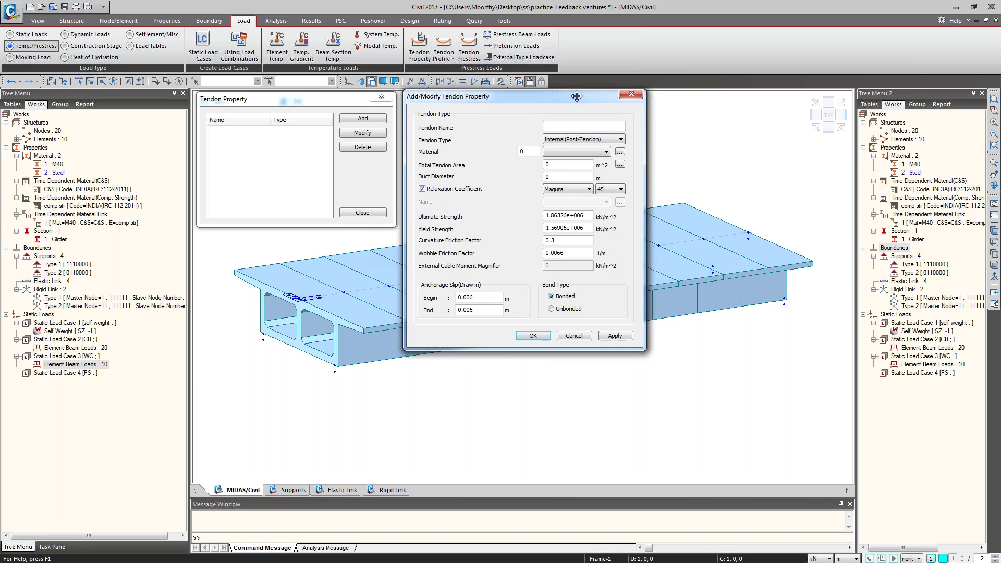
{"action": "left_click", "coordinate": [621, 138]}
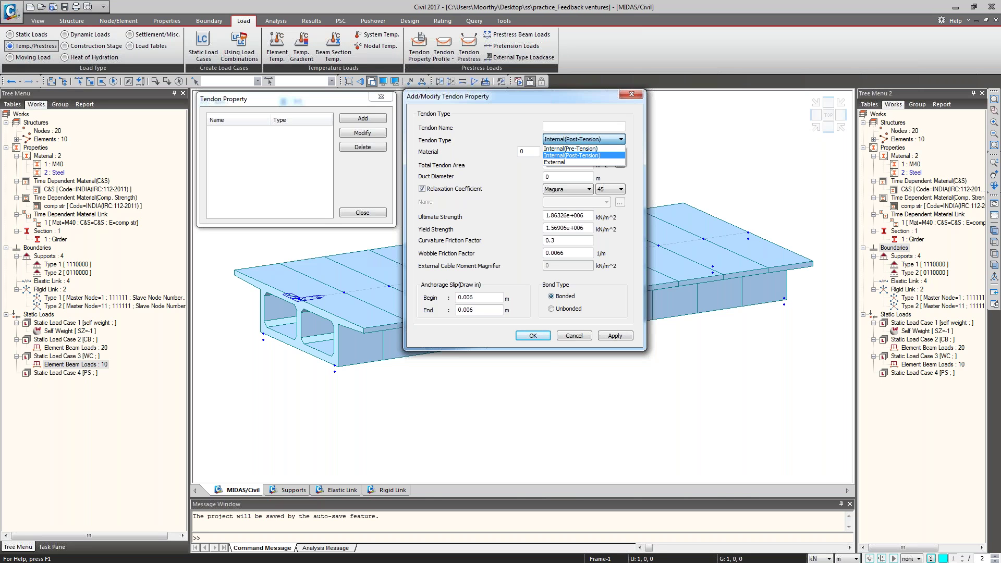
{"action": "left_click", "coordinate": [617, 155]}
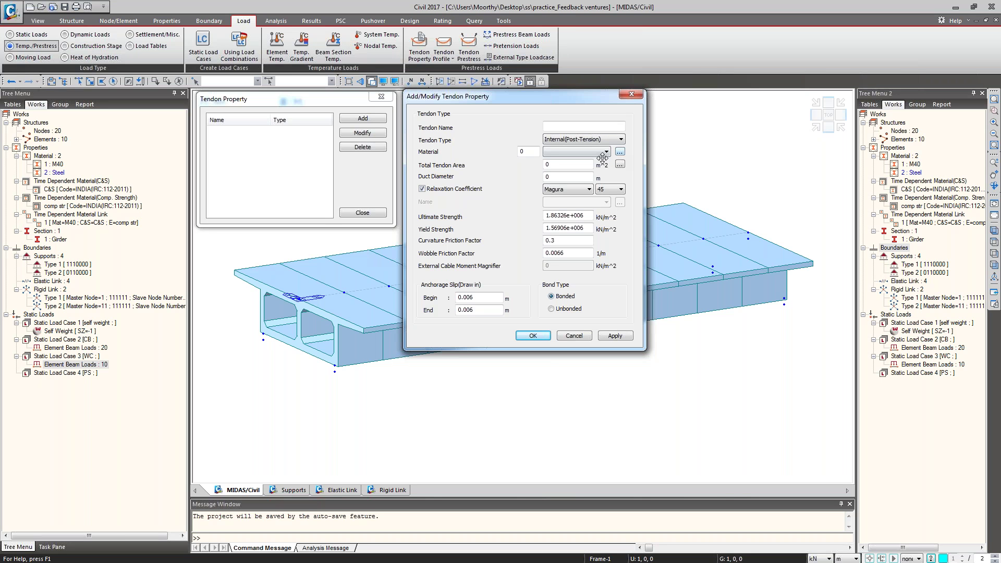
{"action": "left_click", "coordinate": [605, 152]}
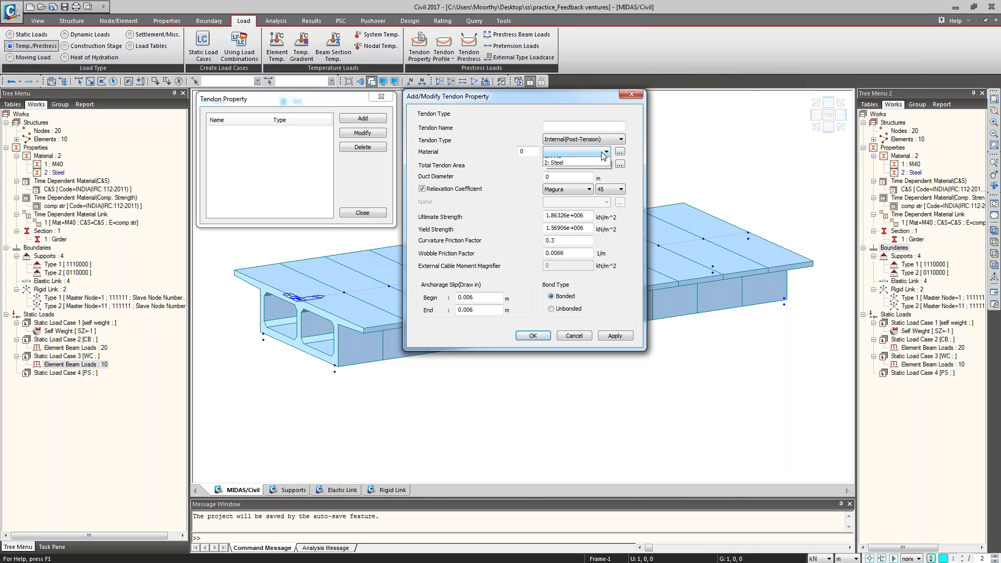
{"action": "left_click", "coordinate": [594, 168]}
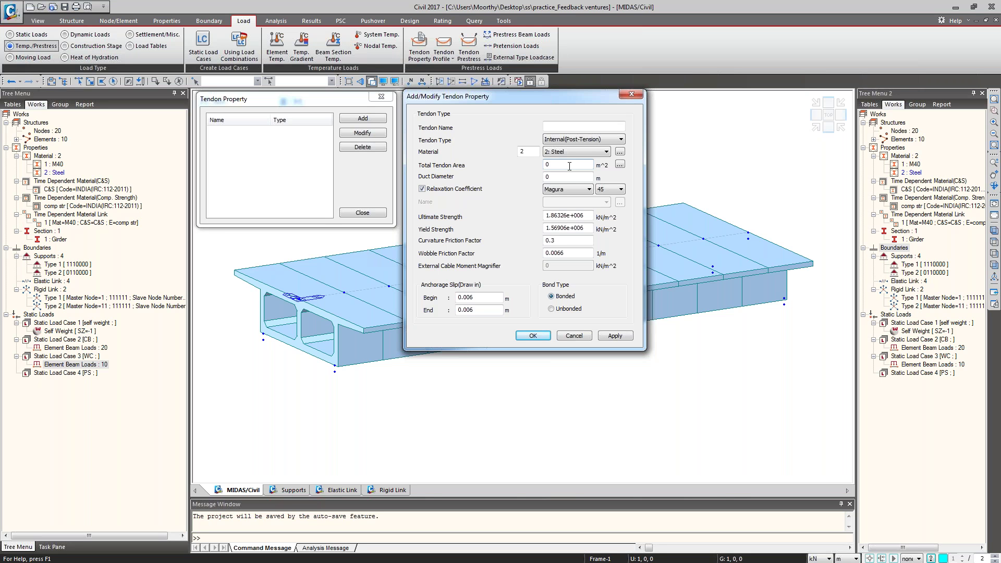
- Define the total tendon area from 19 strands of 12.7mm(0.5") diameter
{"action": "left_click", "coordinate": [569, 165]}
{"action": "left_click", "coordinate": [620, 165]}
{"action": "left_click_drag", "start_coordinate": [557, 189], "coordinate": [766, 142]}
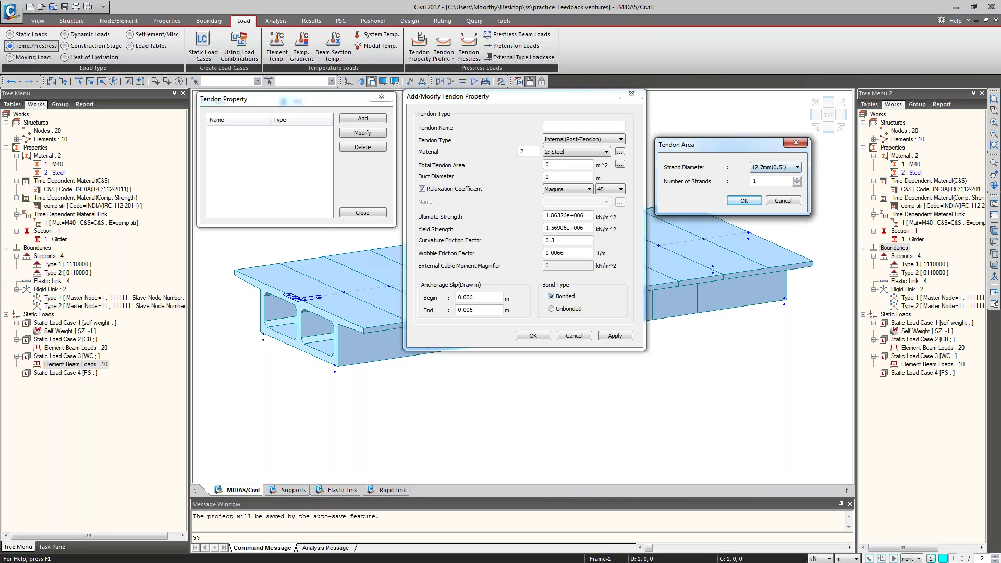
{"action": "left_click", "coordinate": [797, 168]}
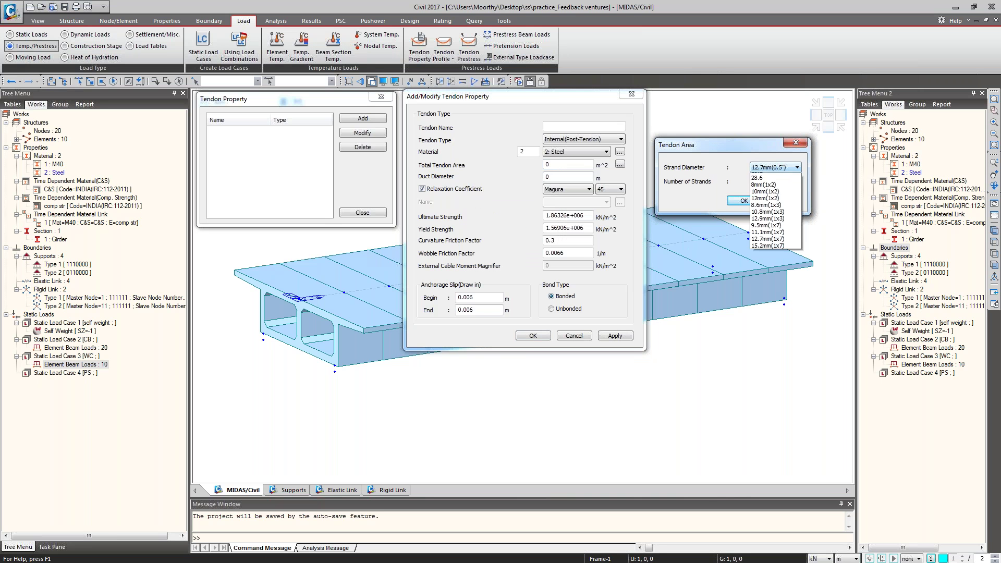
{"action": "left_click", "coordinate": [798, 167]}
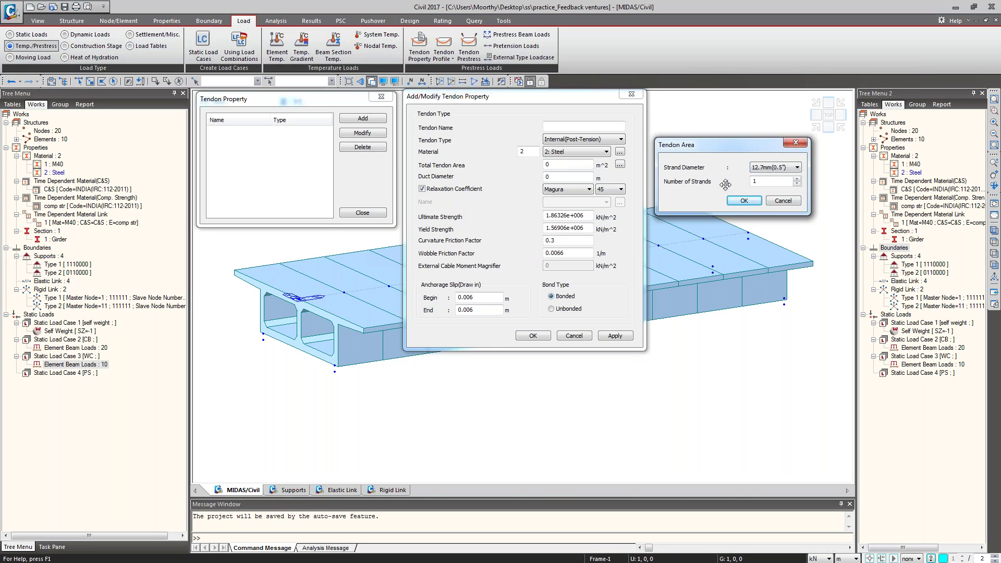
{"action": "left_click", "coordinate": [772, 180]}
{"action": "type", "text": "9"}
{"action": "key", "text": "Return"}
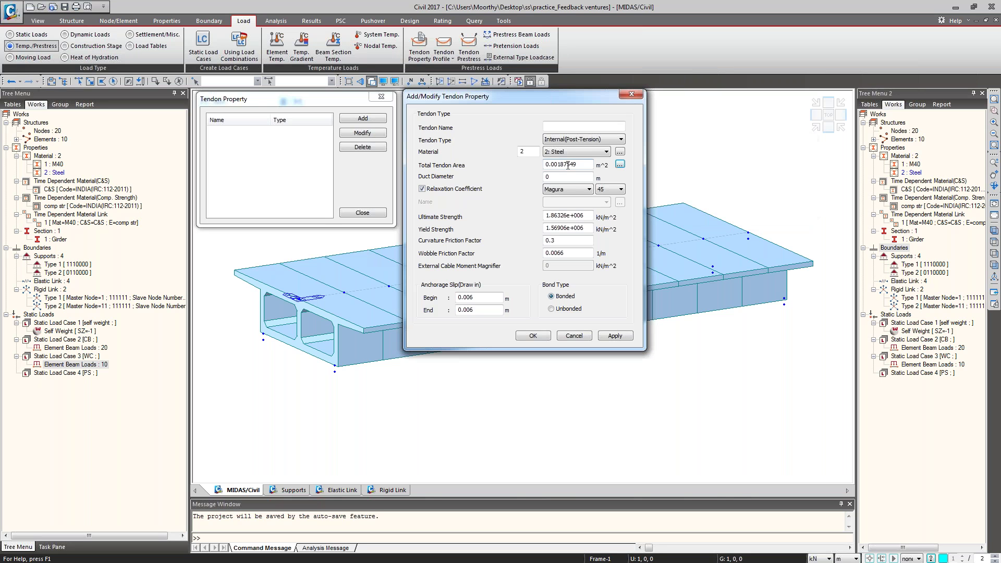
- Set the duct diameter to 0.09 m and the relaxation coefficient to IRC:112-2011 with Normal relaxation
{"action": "left_click", "coordinate": [558, 178]}
{"action": "type", "text": ".09"}
{"action": "left_click", "coordinate": [580, 188]}
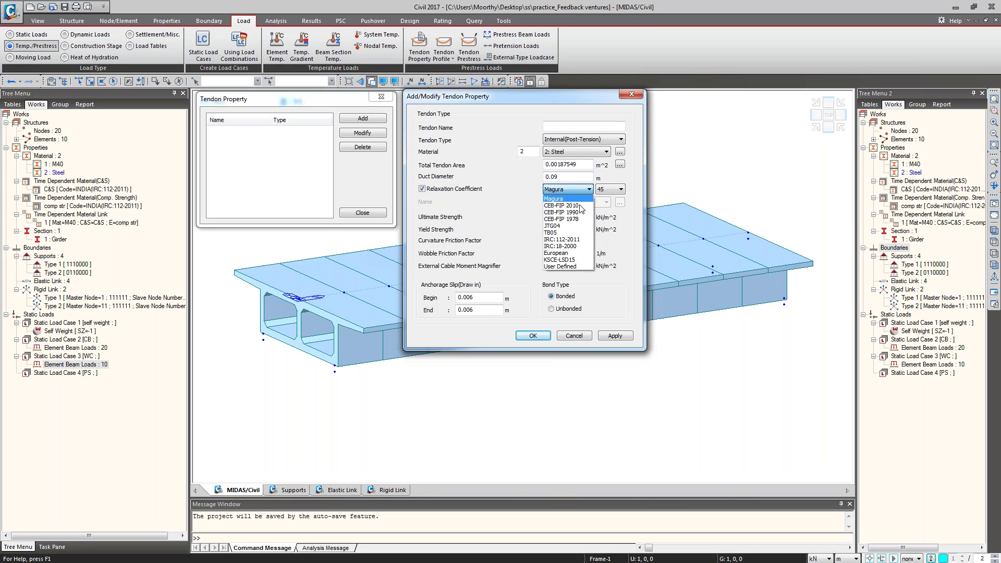
{"action": "left_click", "coordinate": [580, 240]}
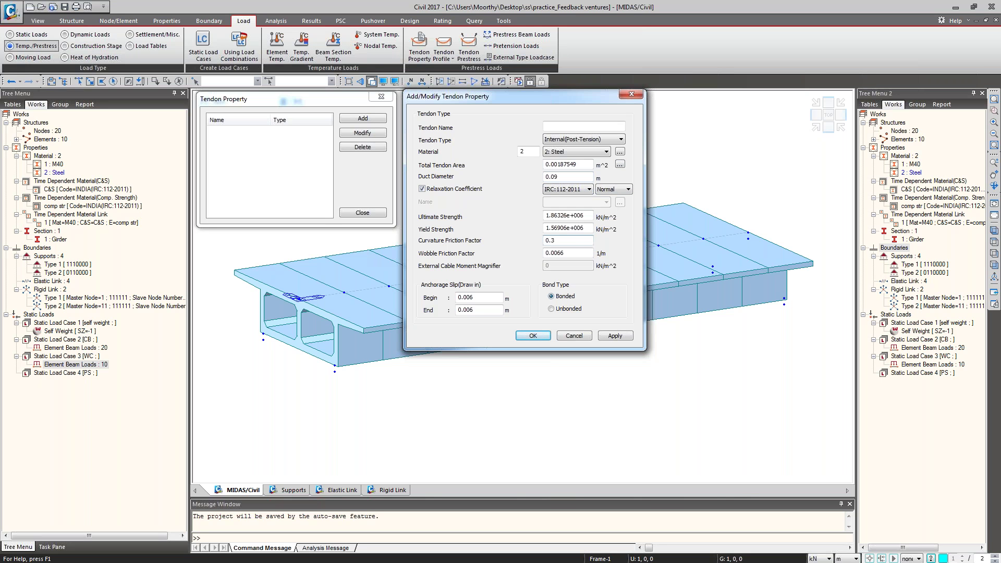
{"action": "left_click", "coordinate": [625, 190]}
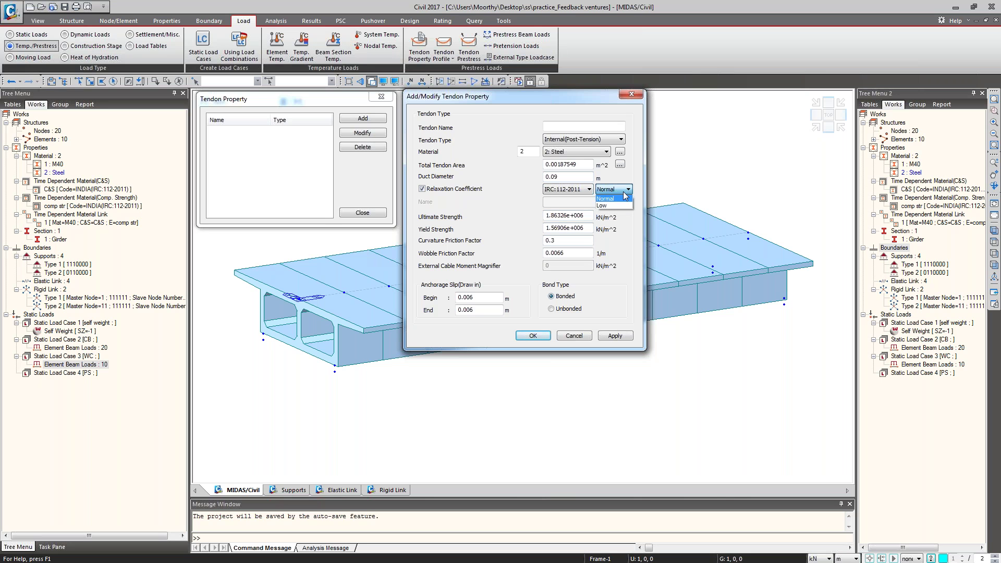
{"action": "left_click", "coordinate": [624, 192]}
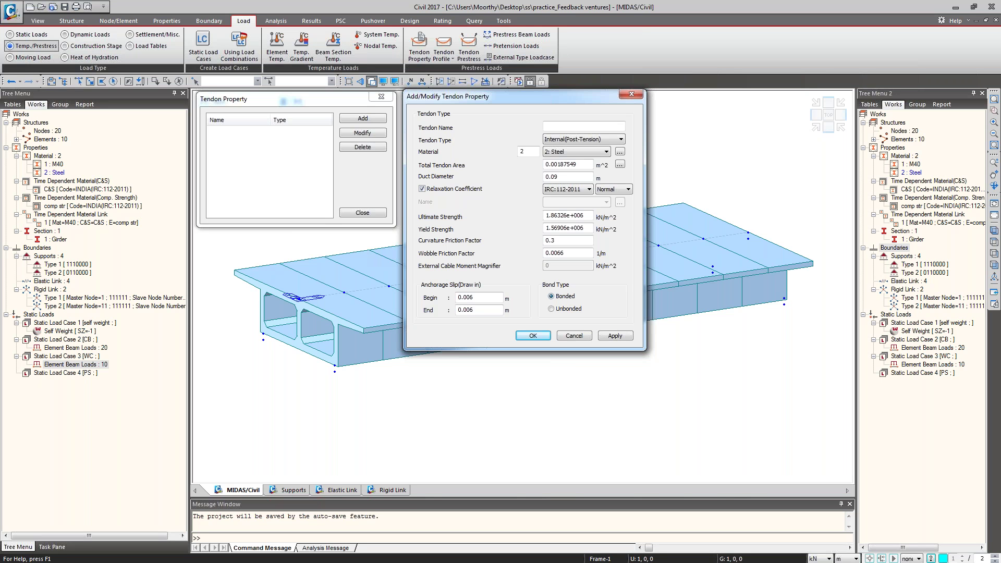
- Name the tendon property Tendon, save it and close the tendon property list
{"action": "key", "text": "Return"}
{"action": "type", "text": "Tendon"}
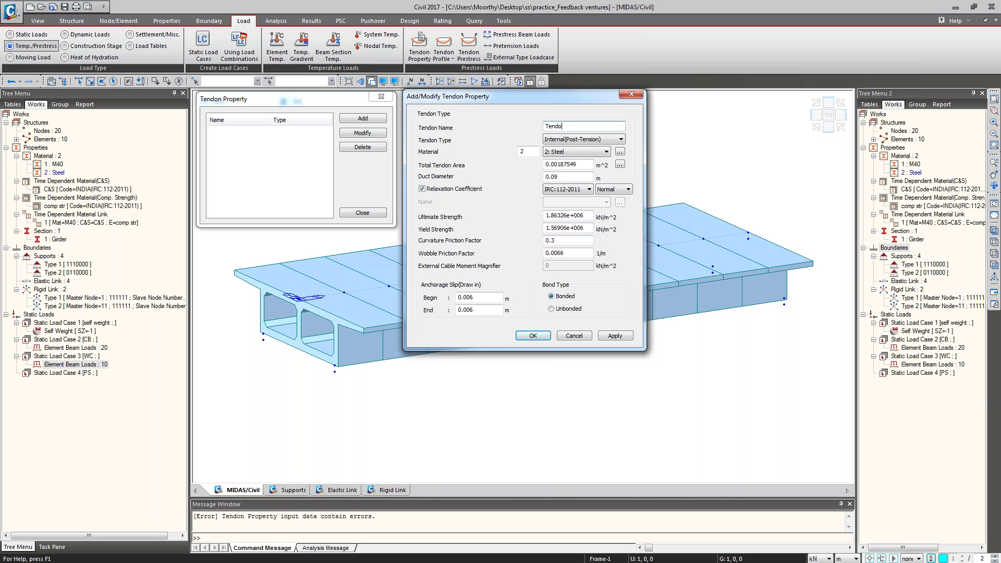
{"action": "left_click", "coordinate": [533, 336]}
{"action": "left_click", "coordinate": [220, 131]}
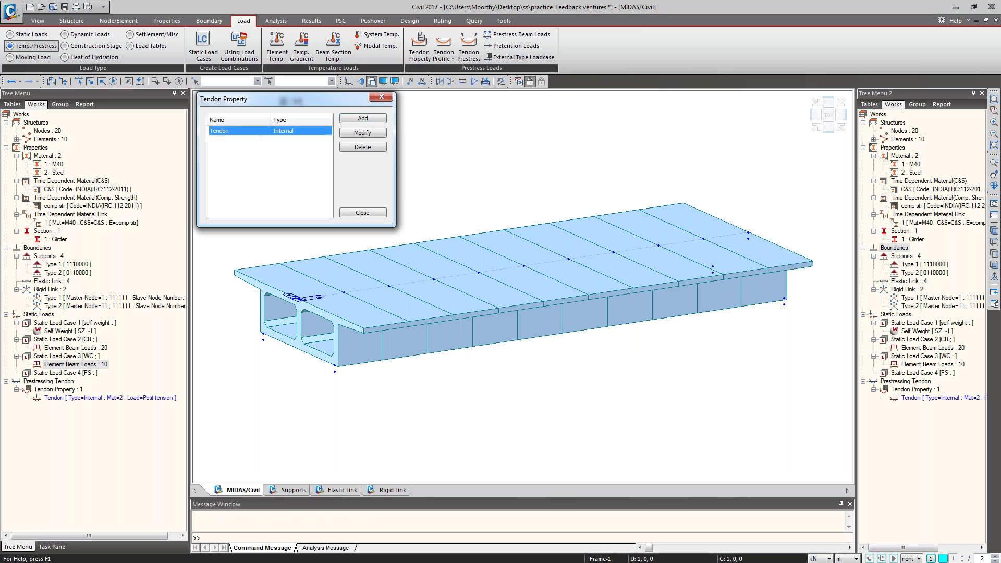
{"action": "left_click", "coordinate": [380, 212]}
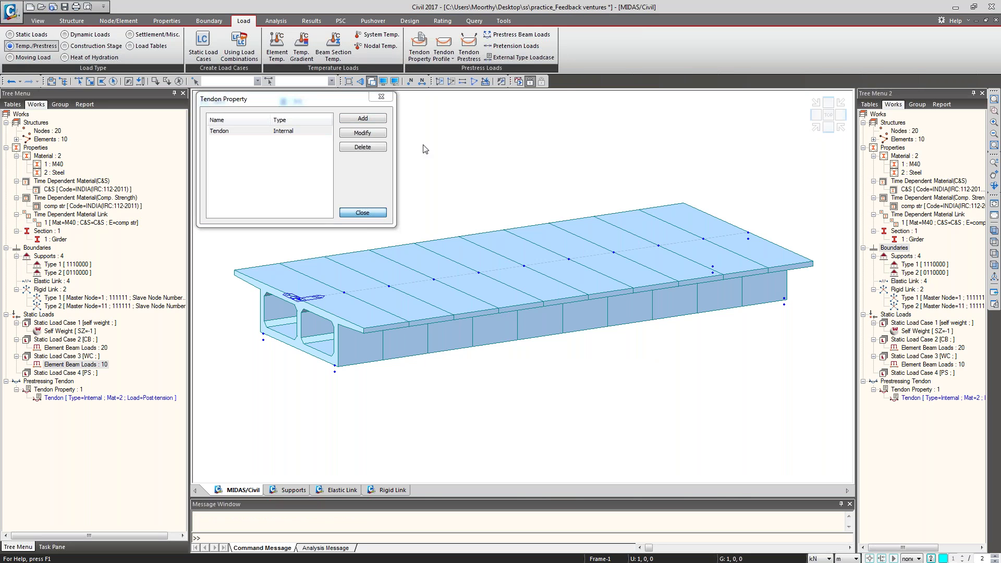
{"action": "left_click", "coordinate": [447, 54]}
{"action": "left_click", "coordinate": [457, 76]}
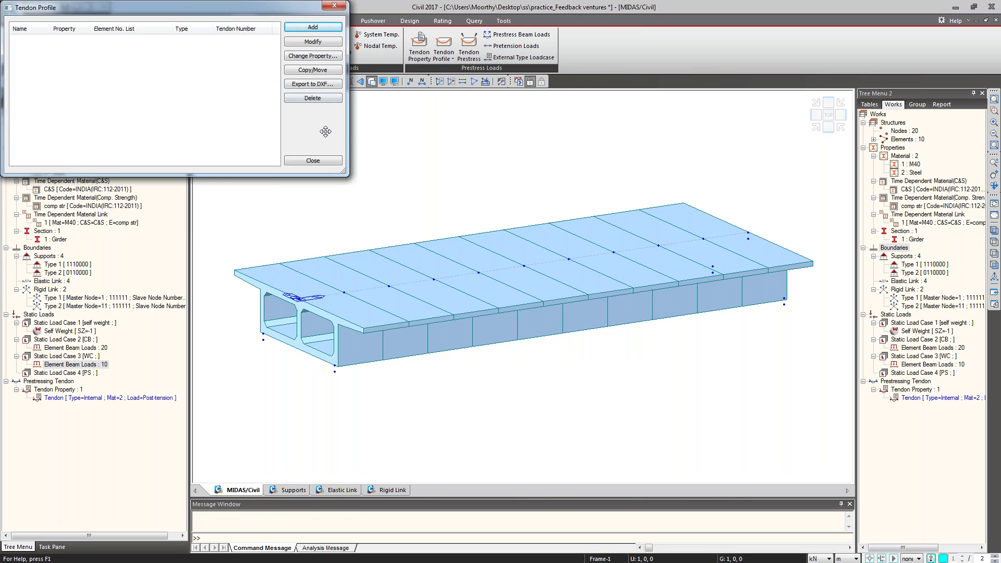
{"action": "left_click", "coordinate": [315, 160]}
- Add a new tendon profile named T1 that uses the Tendon property
{"action": "left_click", "coordinate": [449, 58]}
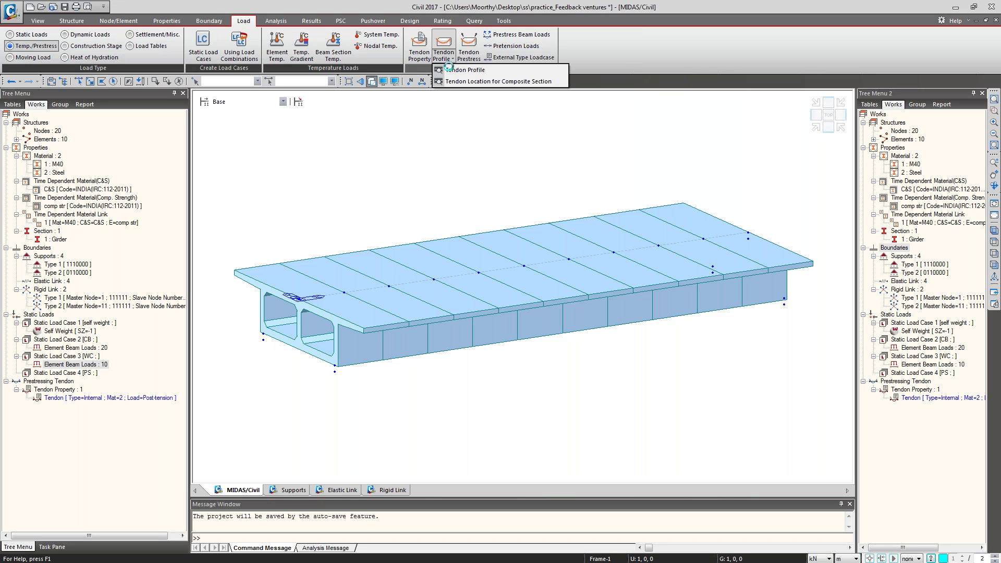
{"action": "left_click", "coordinate": [454, 70]}
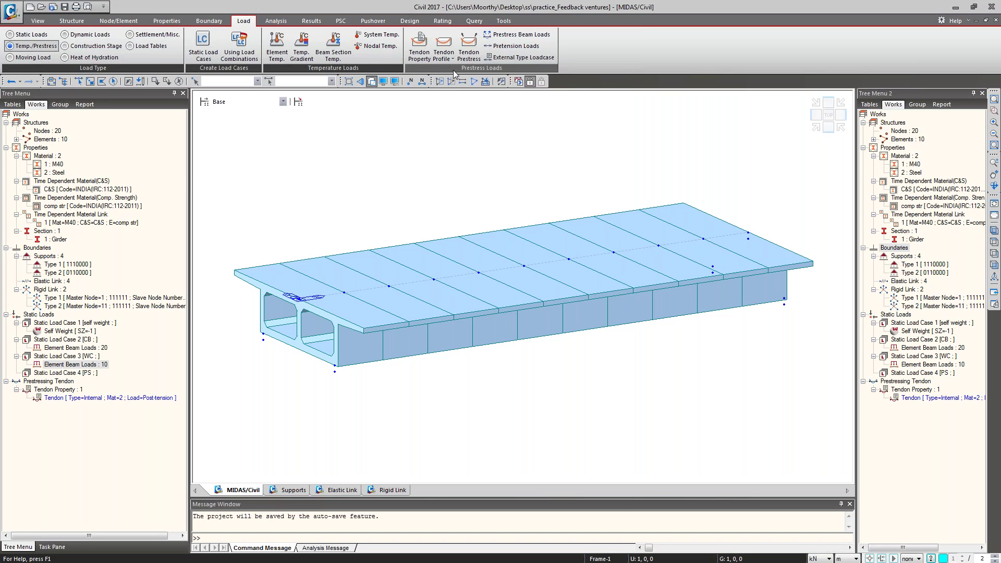
{"action": "left_click", "coordinate": [333, 27]}
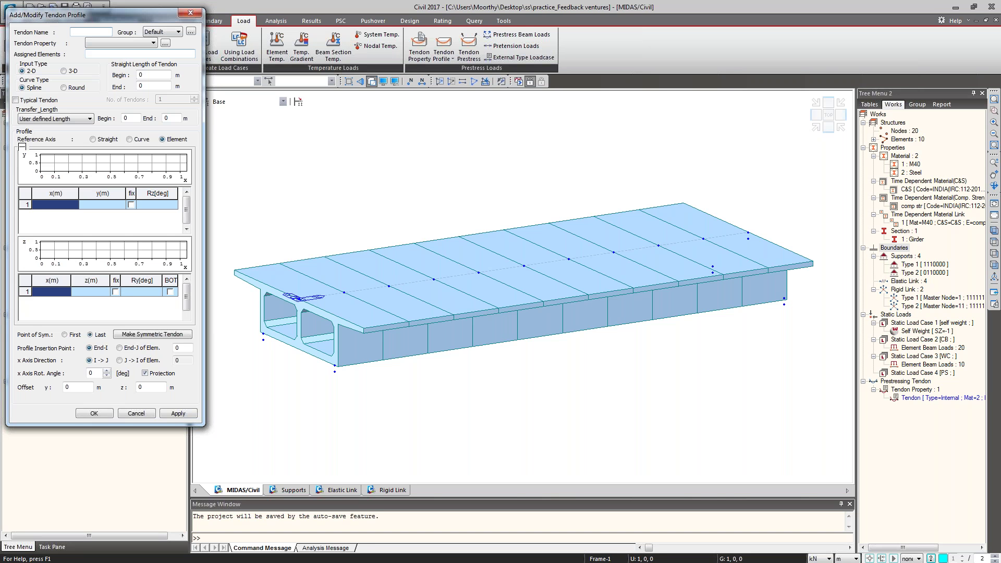
{"action": "type", "text": "T1"}
{"action": "left_click", "coordinate": [153, 42]}
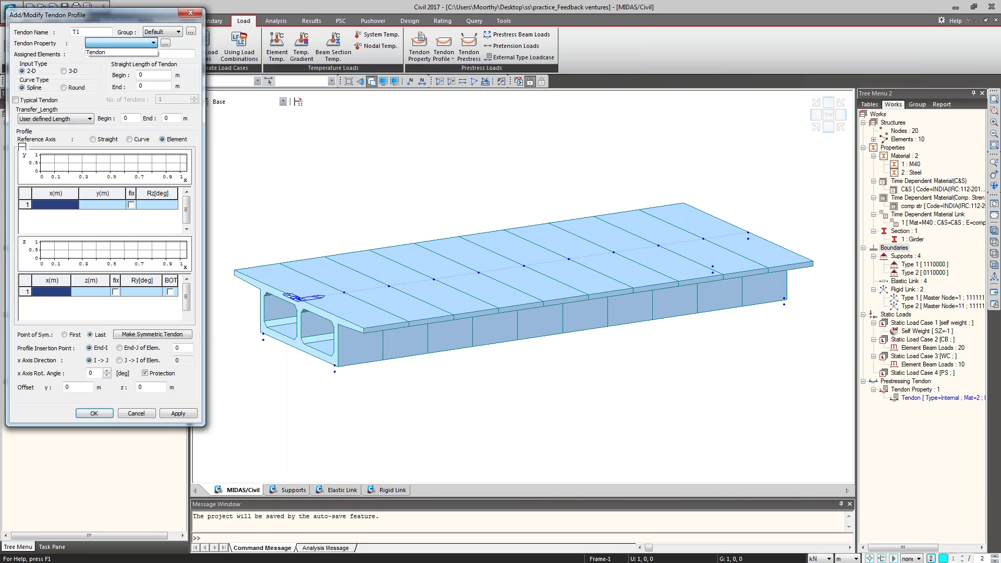
{"action": "left_click", "coordinate": [140, 52]}
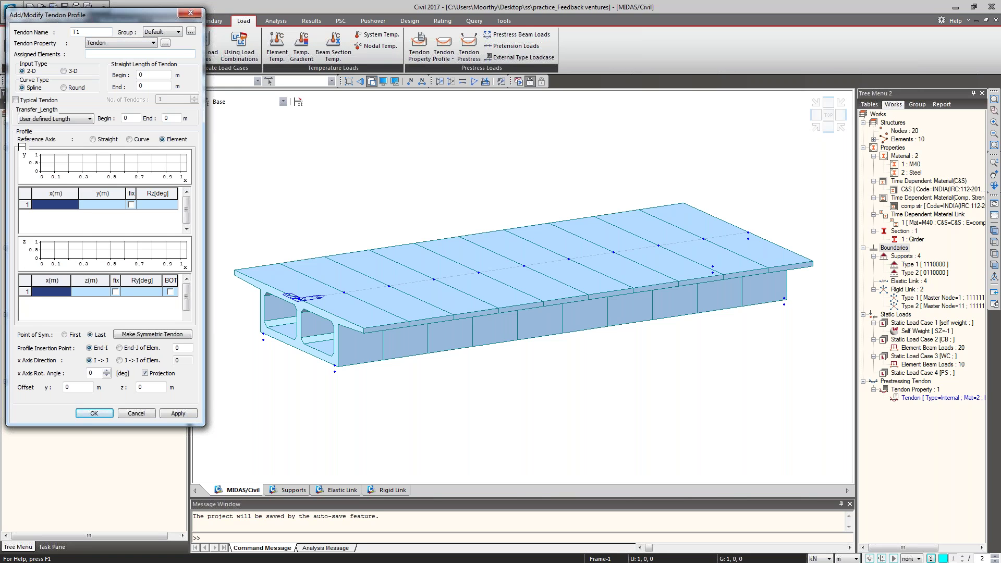
- Assign all girder elements, 1to10, to tendon profile T1 and set its input type to 3-D
{"action": "left_click", "coordinate": [139, 54]}
{"action": "left_click_drag", "start_coordinate": [117, 114], "coordinate": [127, 218]}
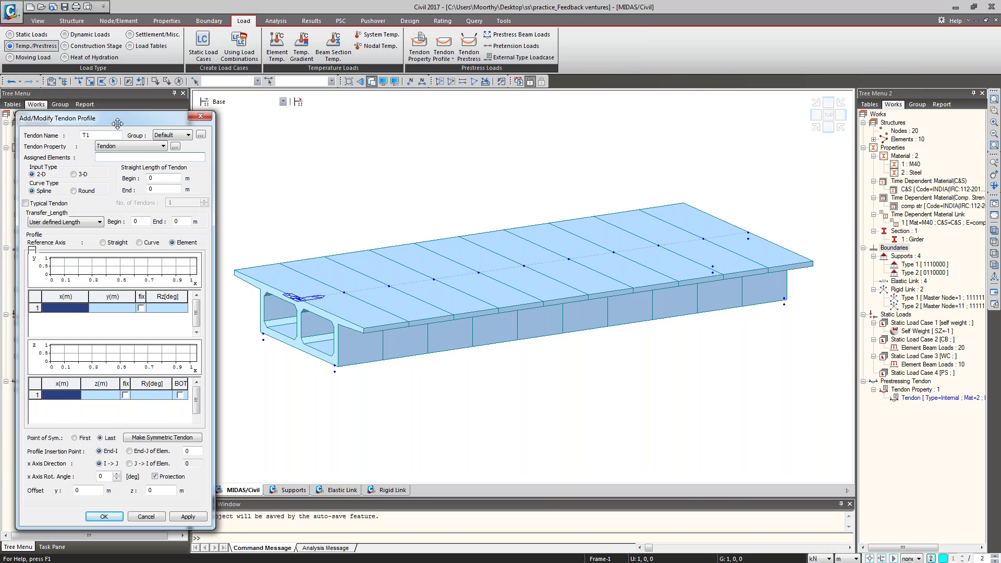
{"action": "left_click", "coordinate": [113, 81]}
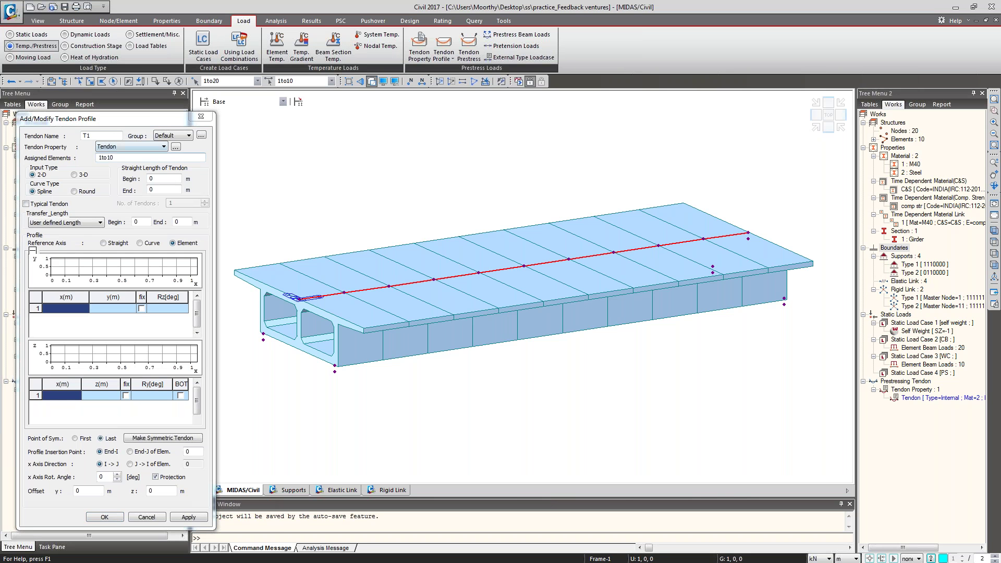
{"action": "left_click_drag", "start_coordinate": [115, 67], "coordinate": [111, 18]}
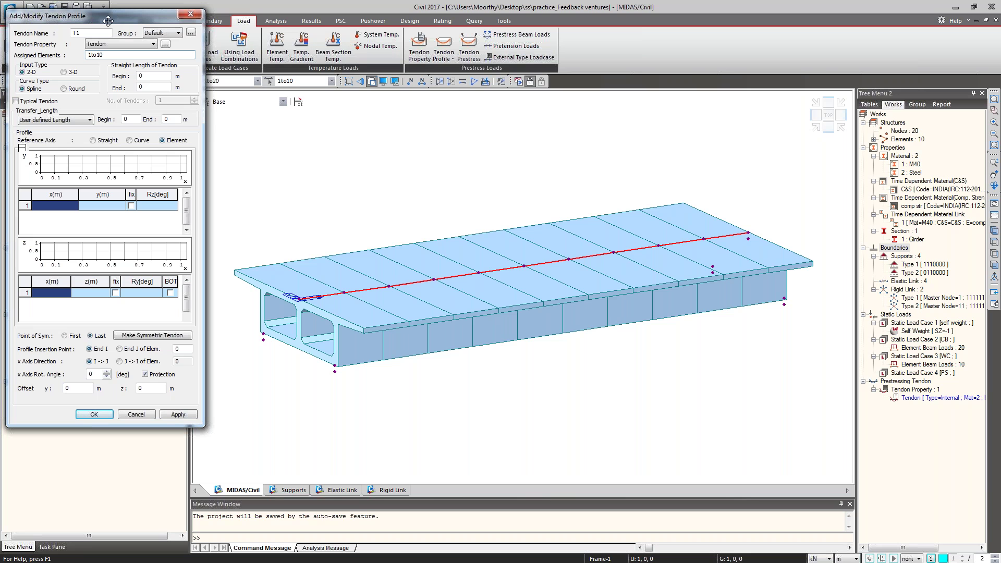
{"action": "left_click", "coordinate": [65, 72]}
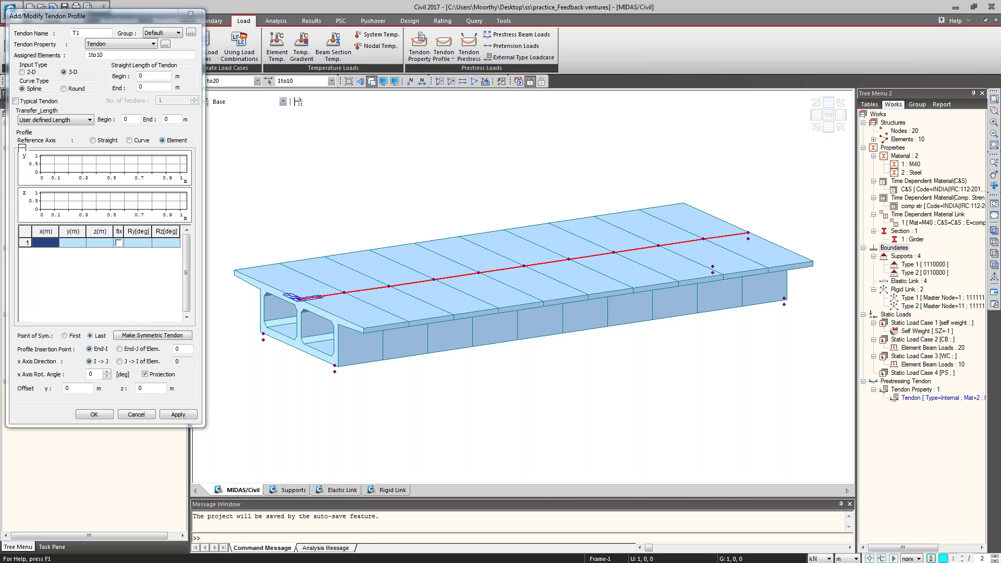
- Switch to the blank Excel workbook and resize its window to full screen height beside the Add/Modify Tendon Profile dialog
{"action": "left_click_drag", "start_coordinate": [0, 42], "coordinate": [667, 49]}
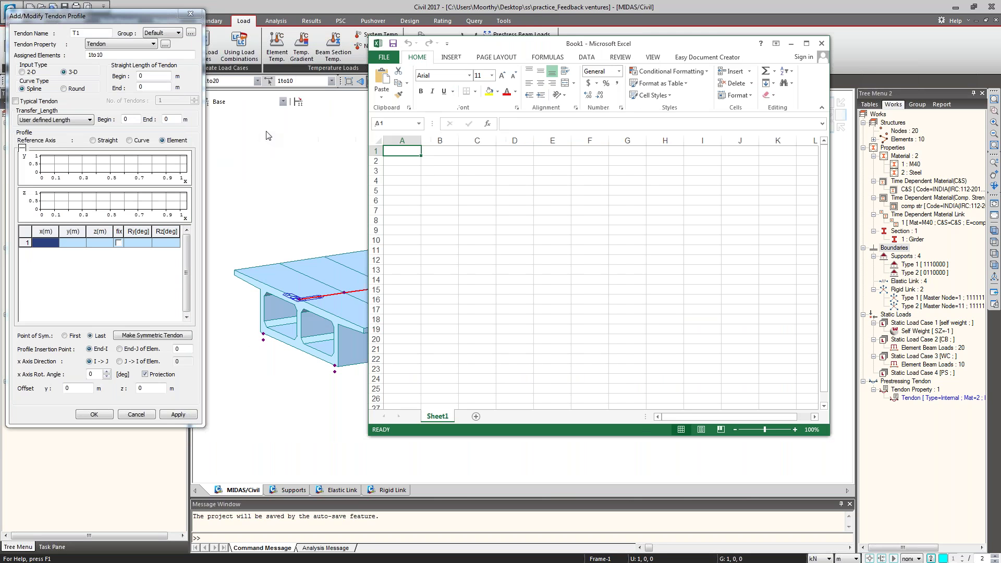
{"action": "left_click_drag", "start_coordinate": [369, 148], "coordinate": [505, 148]}
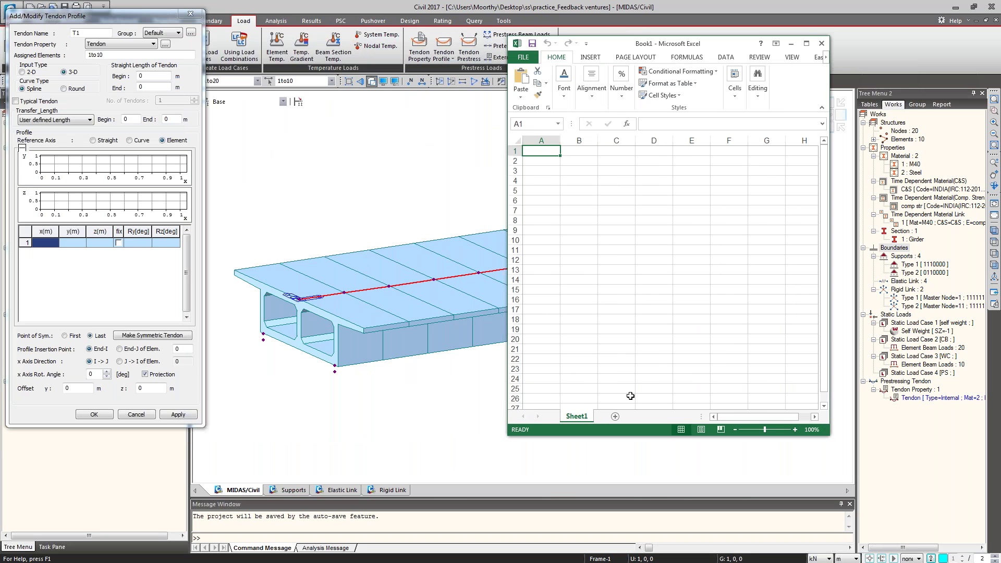
{"action": "left_click_drag", "start_coordinate": [633, 436], "coordinate": [640, 560]}
{"action": "double_click", "coordinate": [639, 561]}
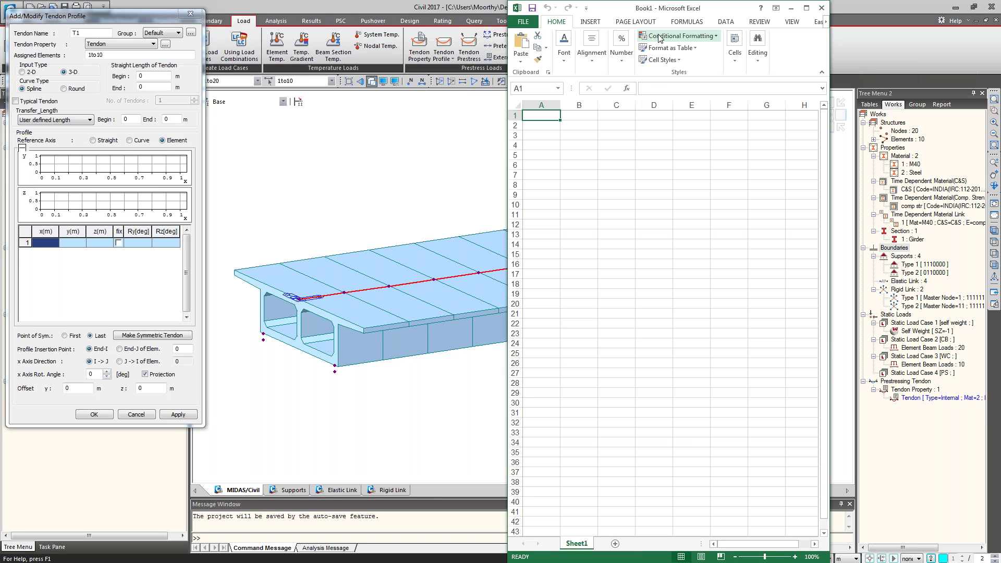
- Enter the heading CABLE 1 in A1 and the column labels X, Y and Z in A2:C2
{"action": "type", "text": "CABLE "}
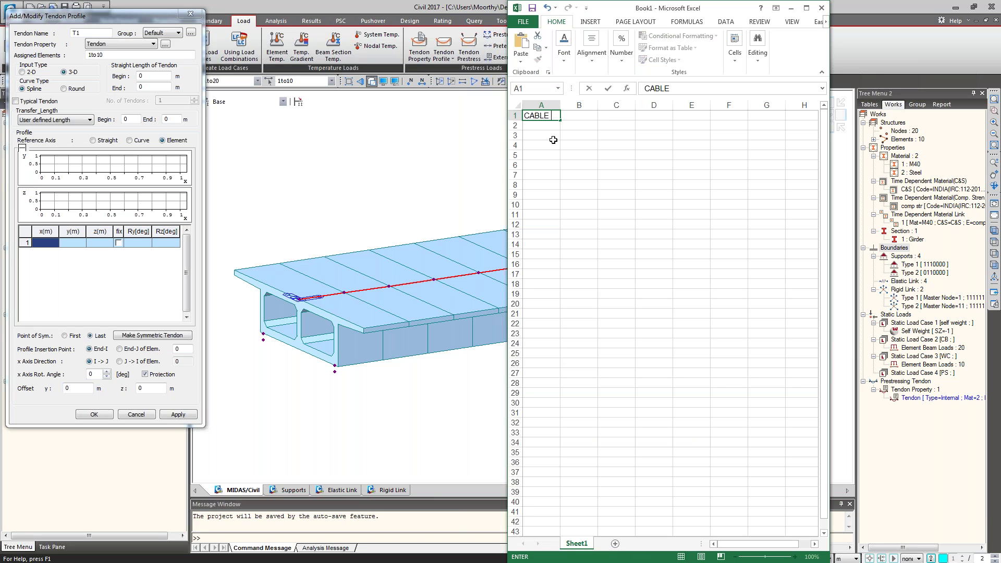
{"action": "type", "text": "1"}
{"action": "left_click", "coordinate": [540, 125]}
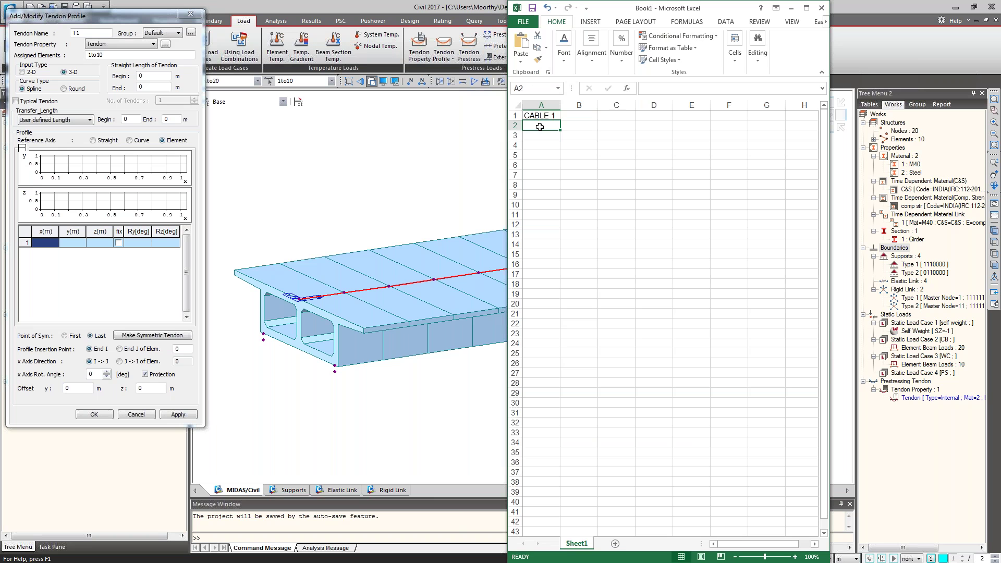
{"action": "type", "text": "X"}
{"action": "key", "text": "Tab"}
{"action": "type", "text": "Y"}
{"action": "key", "text": "Tab"}
{"action": "type", "text": "Z"}
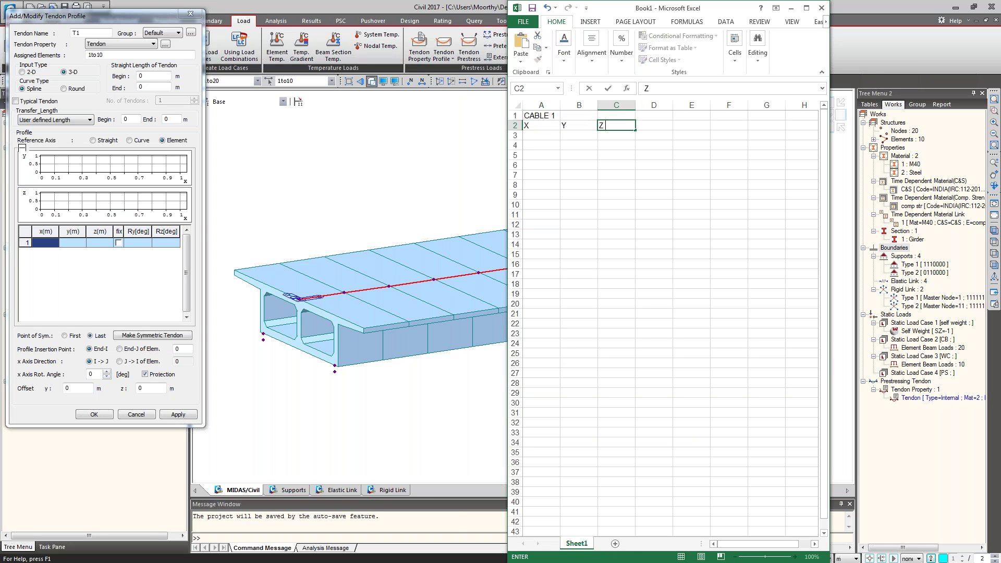
- Center the X, Y and Z labels in A2:C2
{"action": "left_click", "coordinate": [558, 156]}
{"action": "left_click_drag", "start_coordinate": [545, 125], "coordinate": [620, 125]}
{"action": "left_click", "coordinate": [592, 53]}
{"action": "left_click", "coordinate": [595, 103]}
{"action": "left_click", "coordinate": [594, 87]}
{"action": "key", "text": "Escape"}
- Merge and center CABLE 1 across A1:C1, and fill the two header rows across to column I for CABLE 2 and CABLE 3
{"action": "left_click_drag", "start_coordinate": [539, 115], "coordinate": [612, 116]}
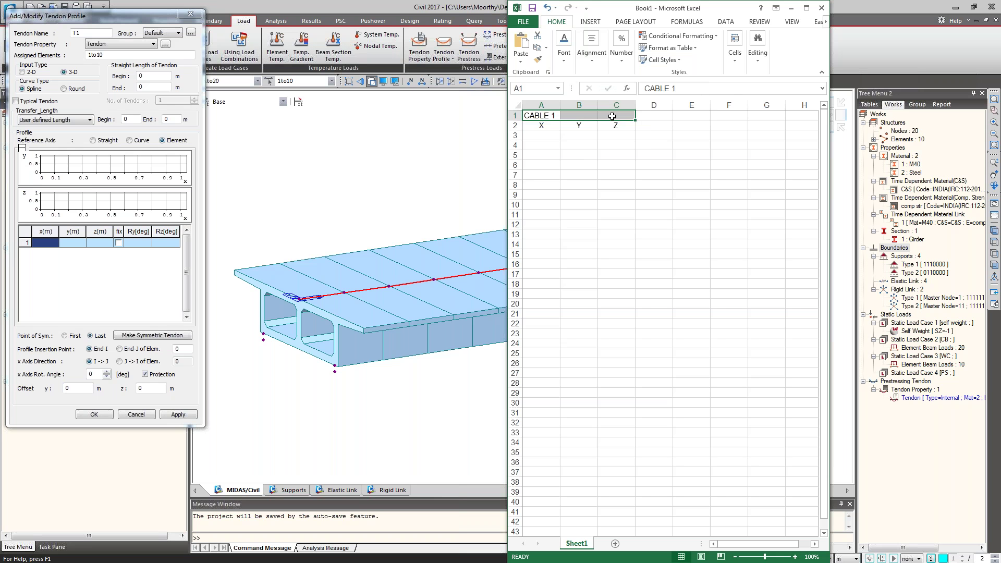
{"action": "right_click", "coordinate": [612, 117]}
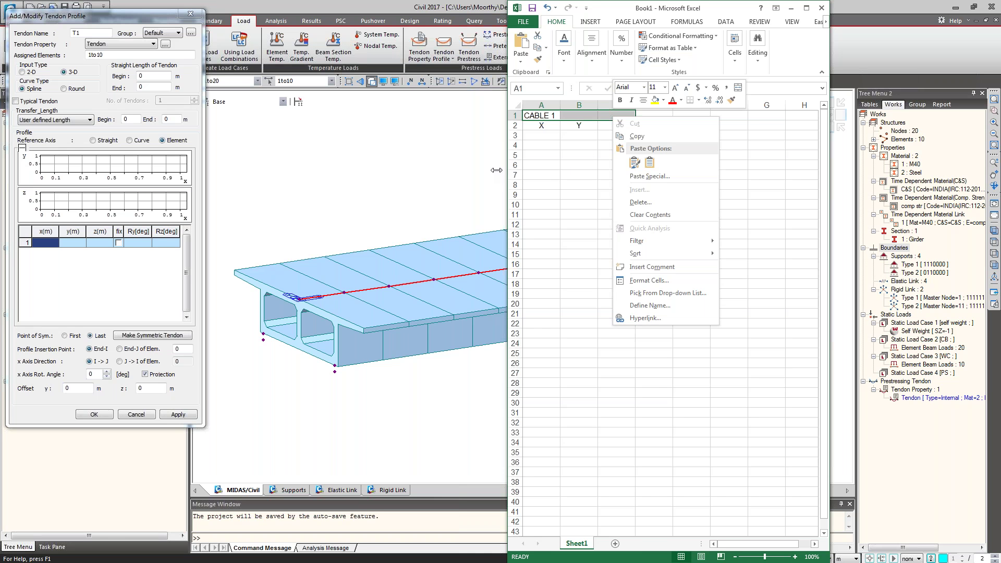
{"action": "left_click_drag", "start_coordinate": [497, 170], "coordinate": [383, 172]}
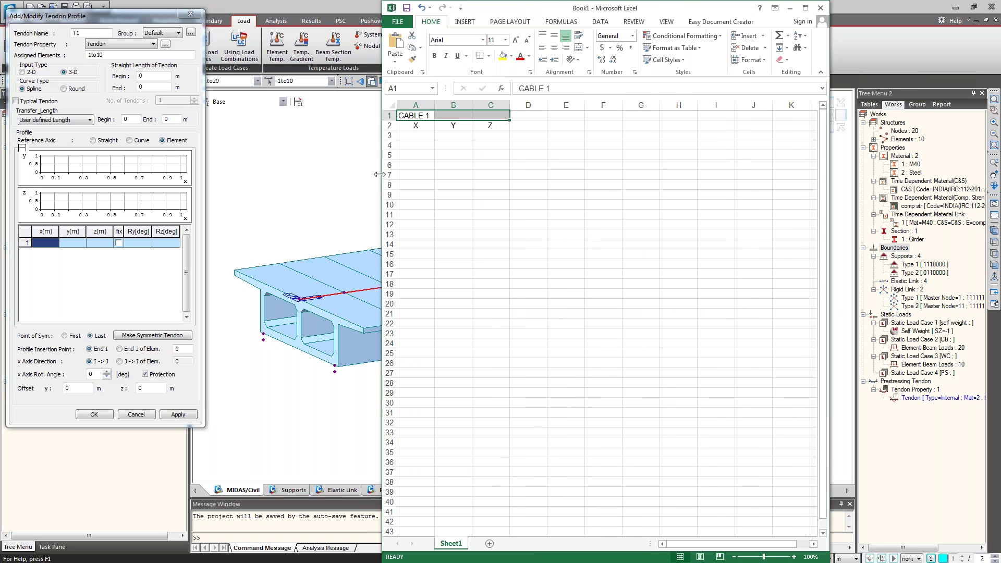
{"action": "left_click", "coordinate": [579, 47]}
{"action": "left_click", "coordinate": [575, 157]}
{"action": "left_click_drag", "start_coordinate": [438, 118], "coordinate": [733, 135]}
{"action": "left_click", "coordinate": [689, 201]}
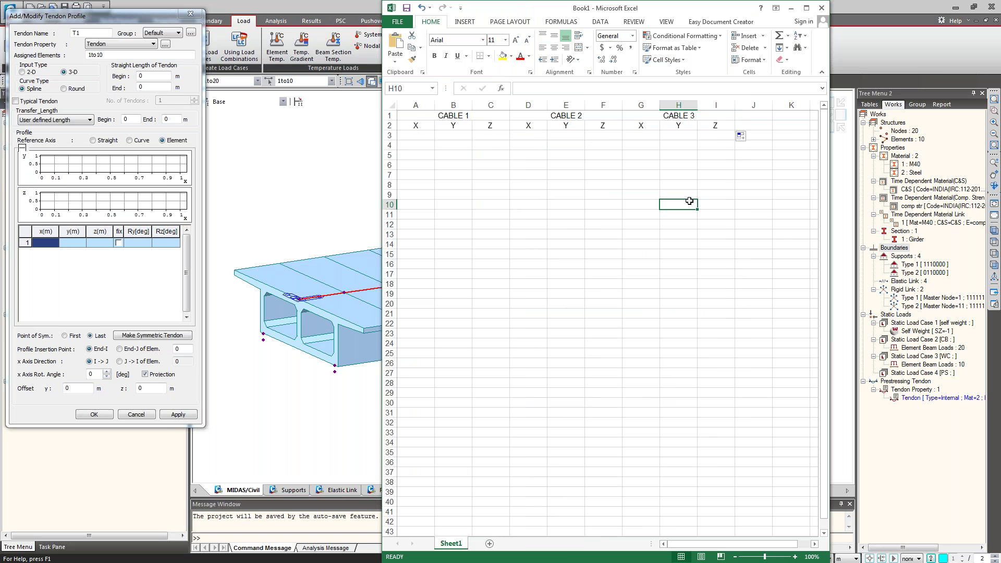
- Enter the first Cable 1 coordinate in row 3 as X 0, Y 0 and Z -0.5
{"action": "left_click", "coordinate": [420, 135]}
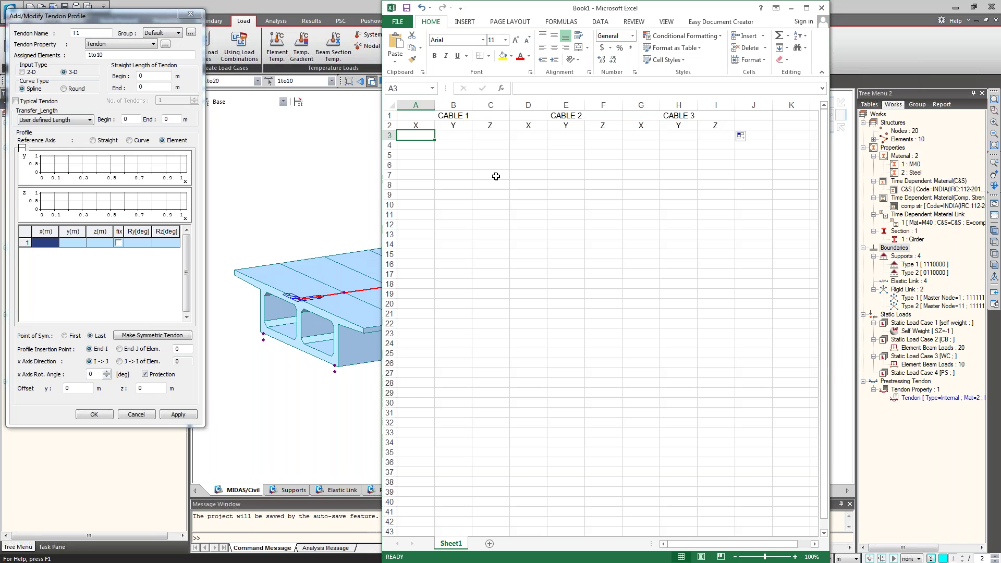
{"action": "type", "text": "0"}
{"action": "key", "text": "Tab"}
{"action": "type", "text": "0"}
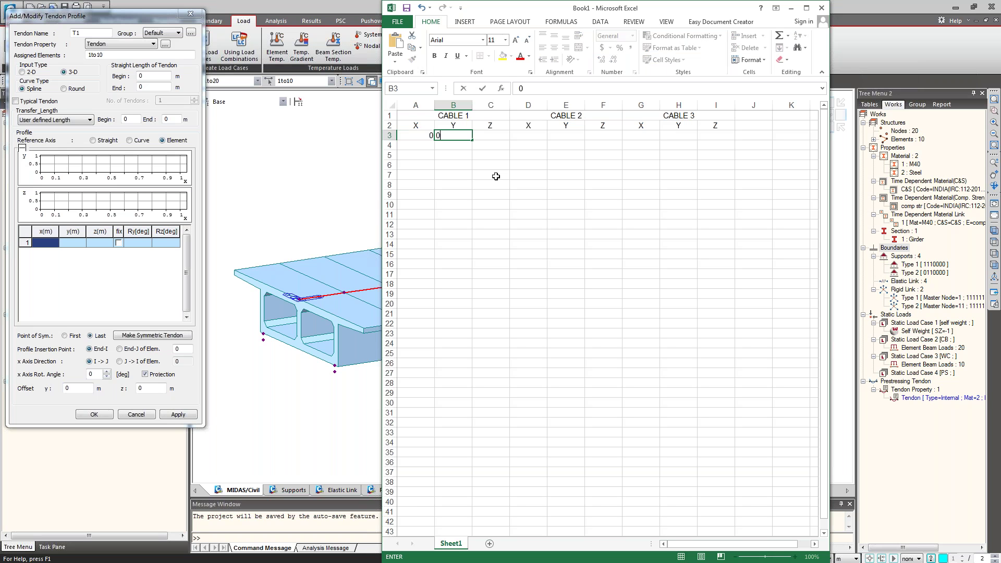
{"action": "key", "text": "Tab"}
{"action": "type", "text": "-0.5"}
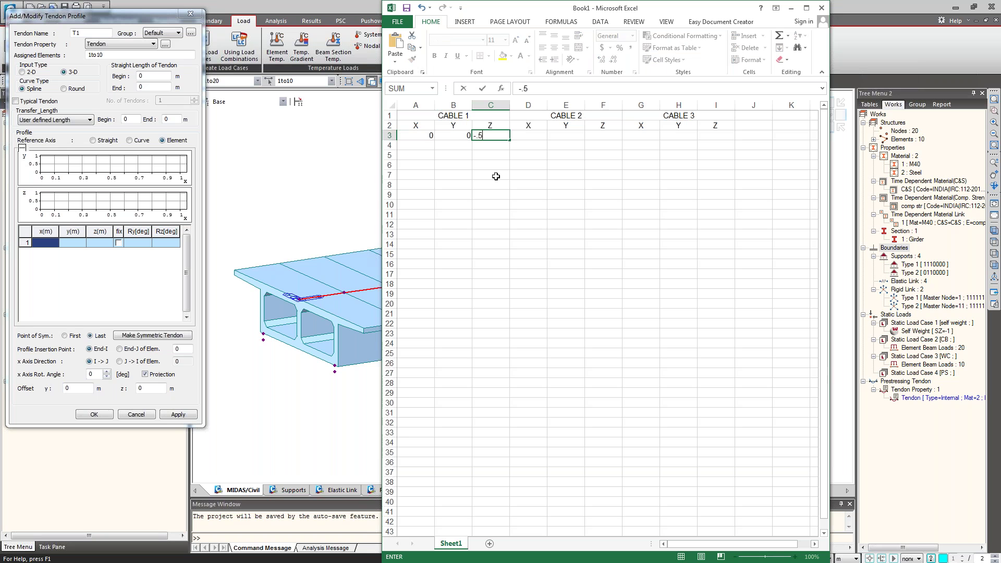
{"action": "key", "text": "Return"}
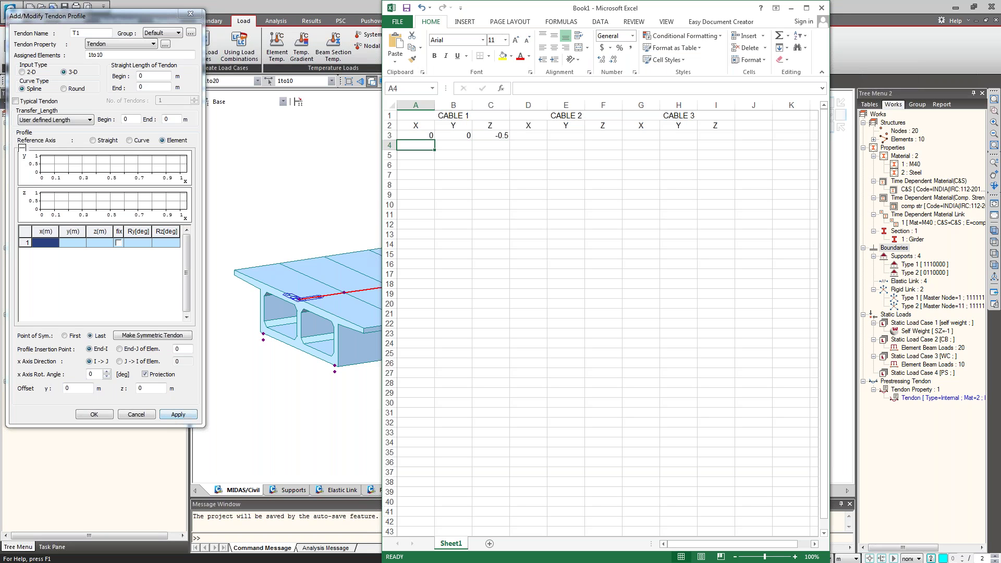
- Check the Girder section's data in MIDAS Civil, close it and return to the Excel sheet
{"action": "left_click", "coordinate": [912, 249]}
{"action": "right_click", "coordinate": [912, 240]}
{"action": "left_click", "coordinate": [942, 376]}
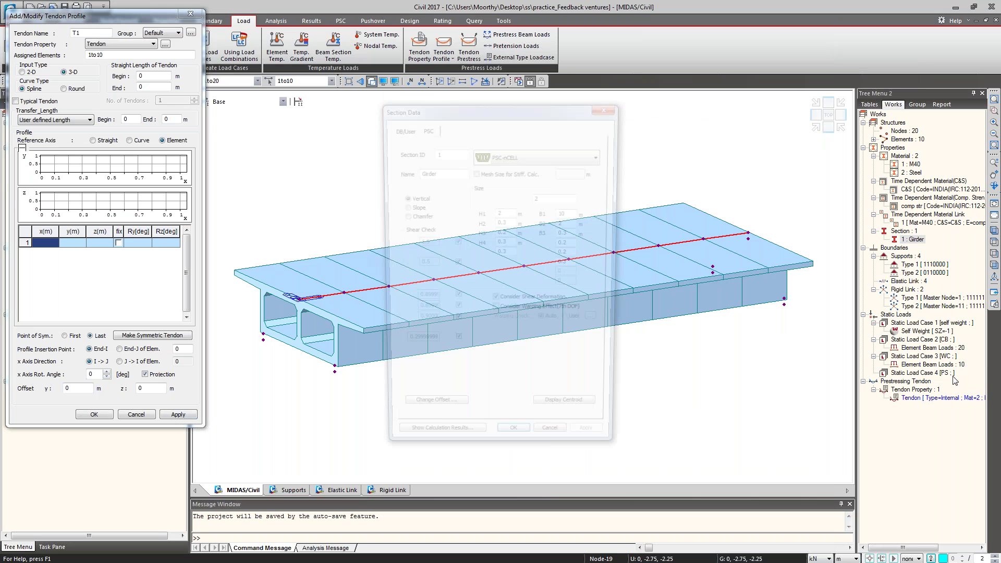
{"action": "left_click", "coordinate": [555, 448]}
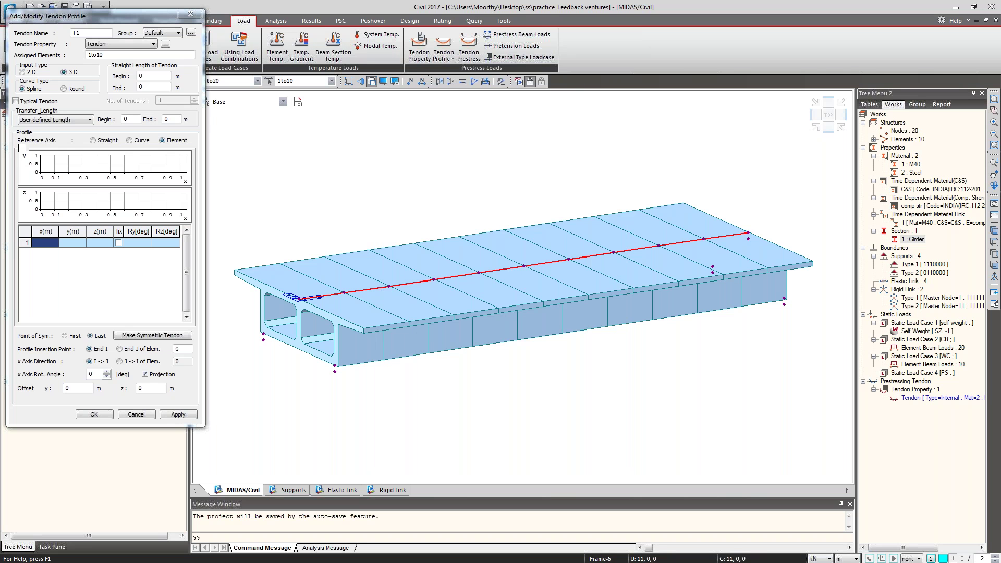
{"action": "key", "text": "alt+Tab"}
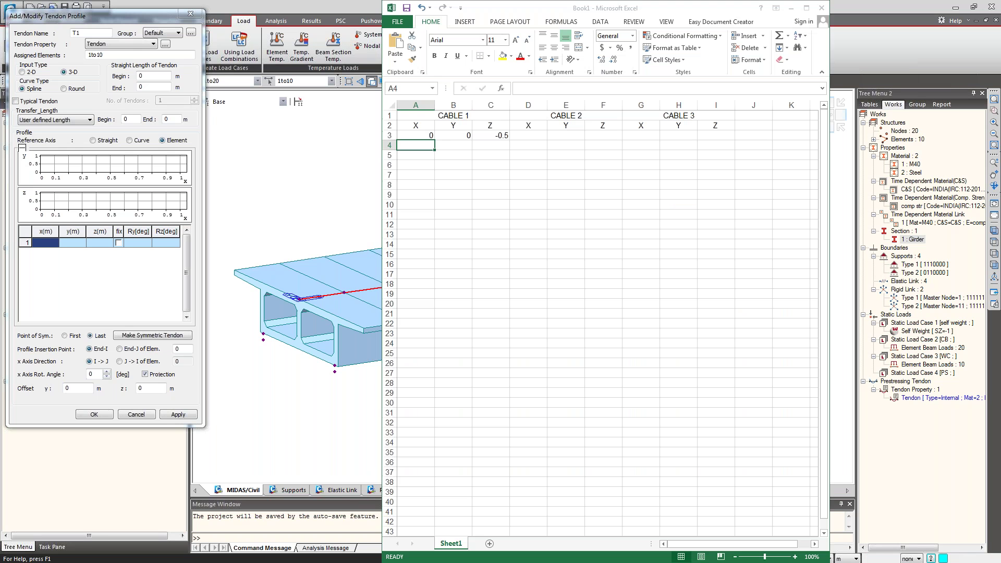
- Fill Cable 1's X column in A3:A13 with 0 to 10 in increments of 1, clearing the surplus entry in A14
{"action": "type", "text": "1"}
{"action": "key", "text": "Return"}
{"action": "left_click_drag", "start_coordinate": [426, 133], "coordinate": [435, 250]}
{"action": "left_click", "coordinate": [491, 264]}
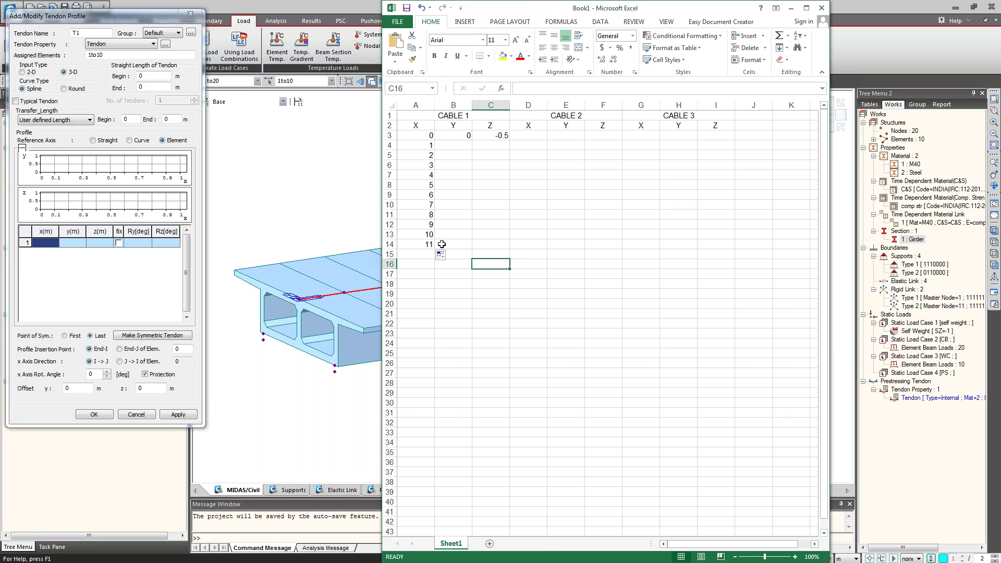
{"action": "left_click", "coordinate": [424, 244]}
{"action": "key", "text": "Delete"}
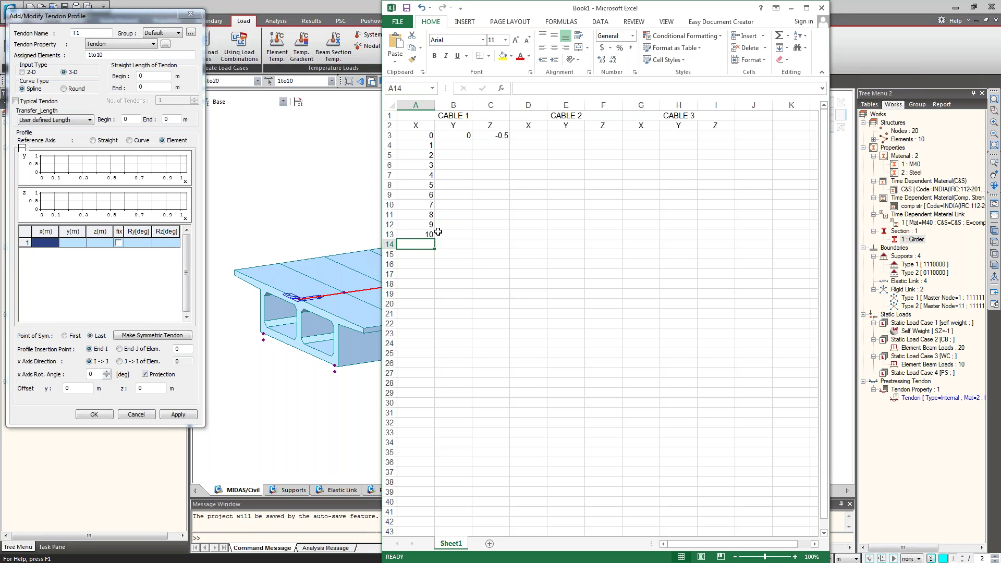
- Center the contents of the Cable 1 block A1:C13
{"action": "left_click_drag", "start_coordinate": [418, 118], "coordinate": [490, 235]}
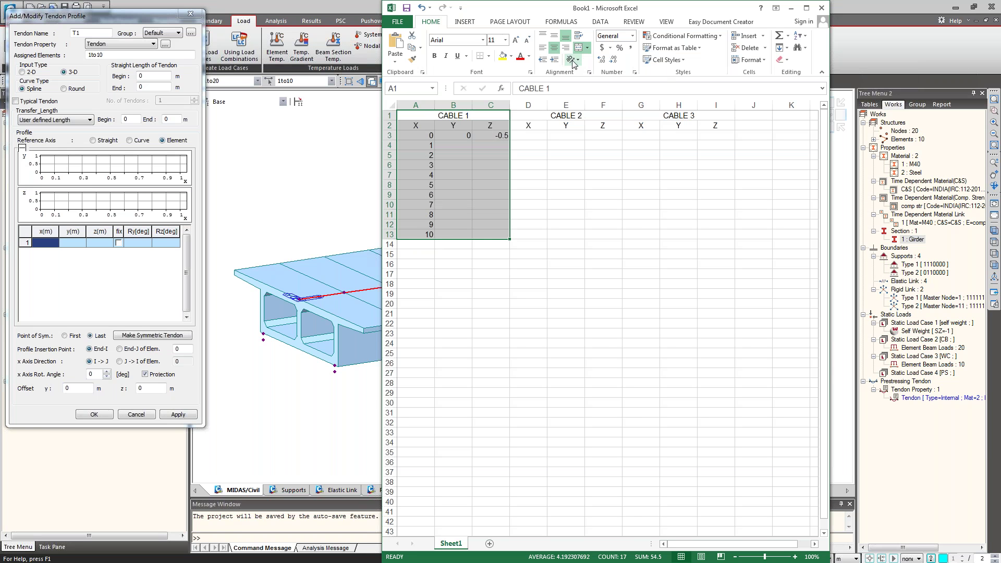
{"action": "left_click", "coordinate": [553, 50]}
{"action": "left_click", "coordinate": [550, 243]}
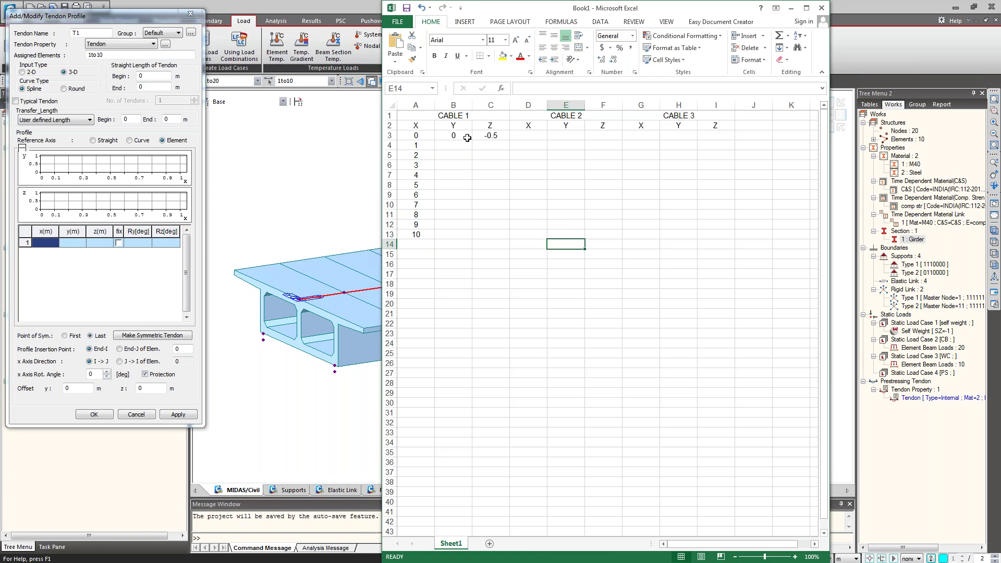
- Enter the formula =C3-0.05 in C4 and fill it down Cable 1's Z column to C13
{"action": "left_click", "coordinate": [492, 145]}
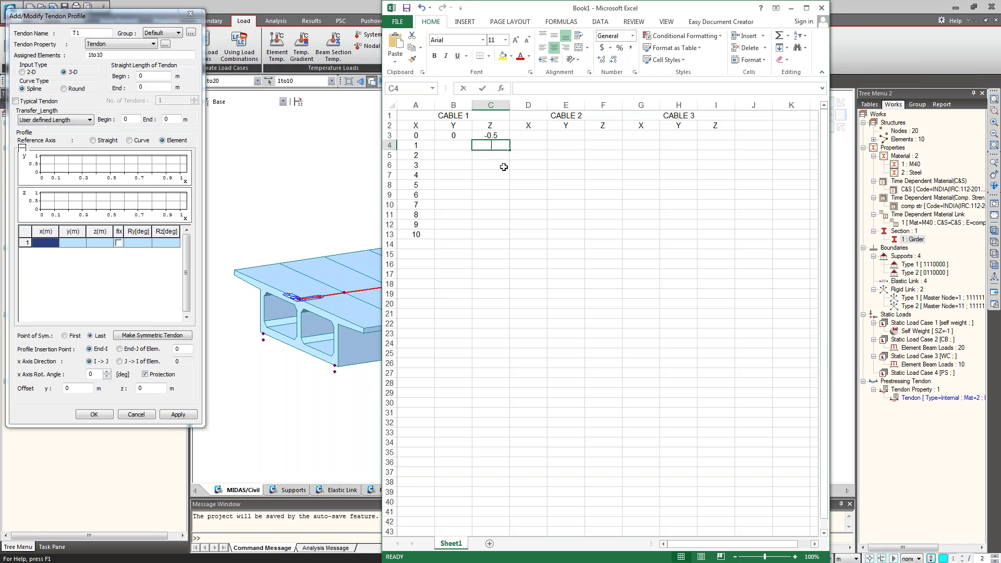
{"action": "type", "text": "="}
{"action": "left_click", "coordinate": [494, 135]}
{"action": "type", "text": "-"}
{"action": "type", "text": "0.05"}
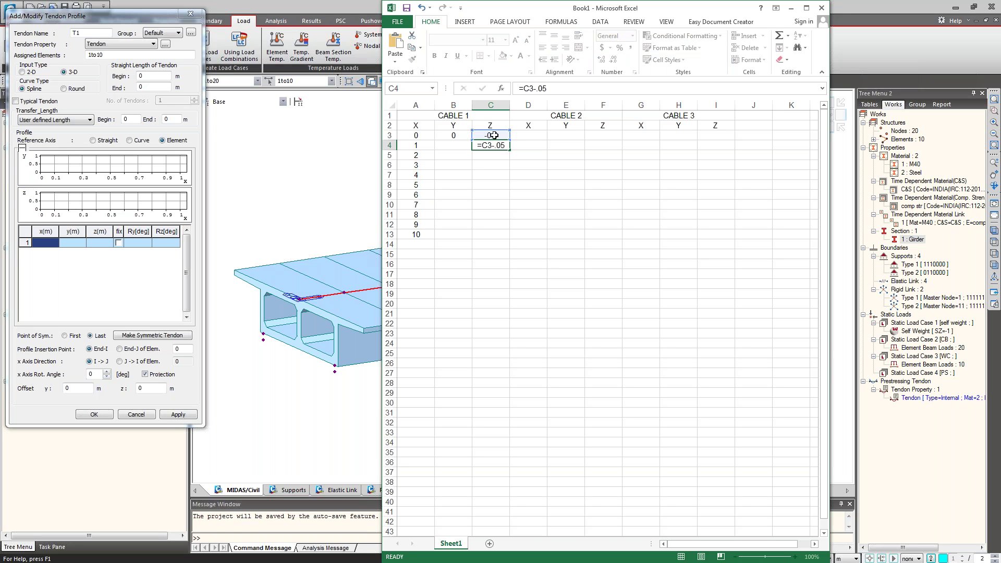
{"action": "key", "text": "Return"}
{"action": "left_click", "coordinate": [496, 147]}
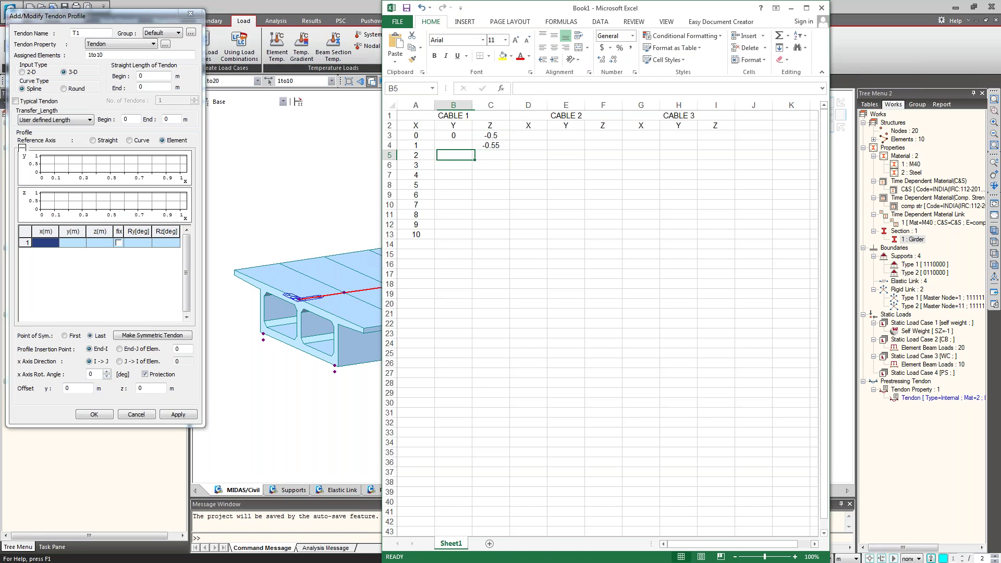
{"action": "left_click_drag", "start_coordinate": [511, 151], "coordinate": [512, 239]}
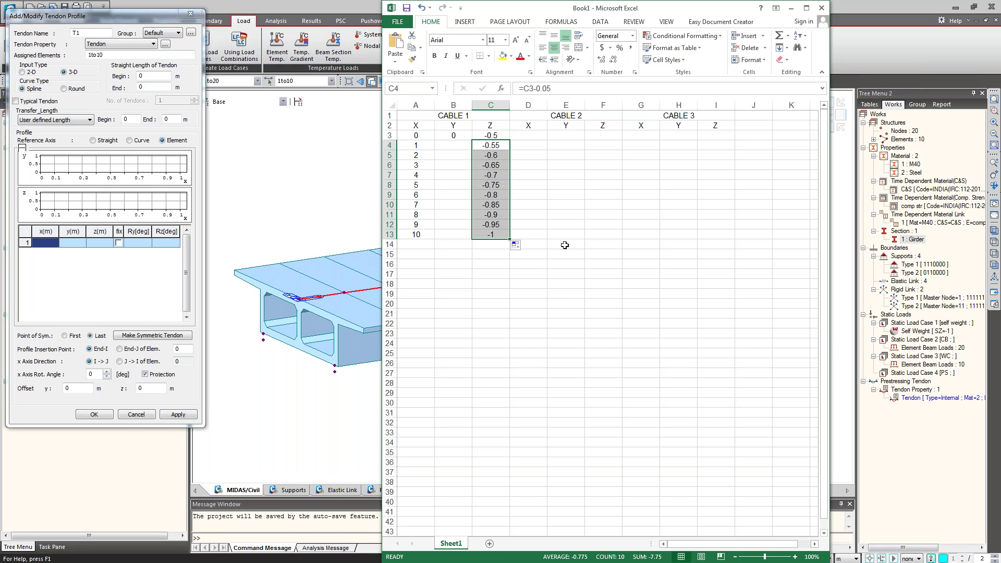
- Fill Cable 1's Y column with 0 from B3 down to B13
{"action": "left_click", "coordinate": [570, 252]}
{"action": "left_click", "coordinate": [463, 135]}
{"action": "left_click_drag", "start_coordinate": [473, 140], "coordinate": [458, 237]}
- Copy the Cable 1 coordinates A3:C13 into the Cable 2 and Cable 3 blocks starting at D3 and G3
{"action": "left_click_drag", "start_coordinate": [415, 135], "coordinate": [488, 231]}
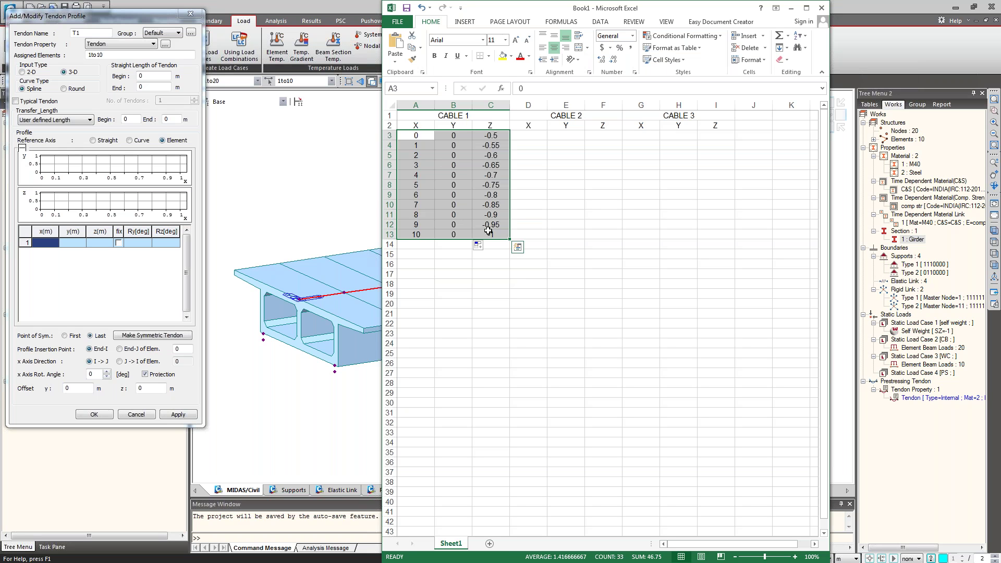
{"action": "key", "text": "ctrl+c"}
{"action": "left_click", "coordinate": [528, 135]}
{"action": "key", "text": "ctrl+v"}
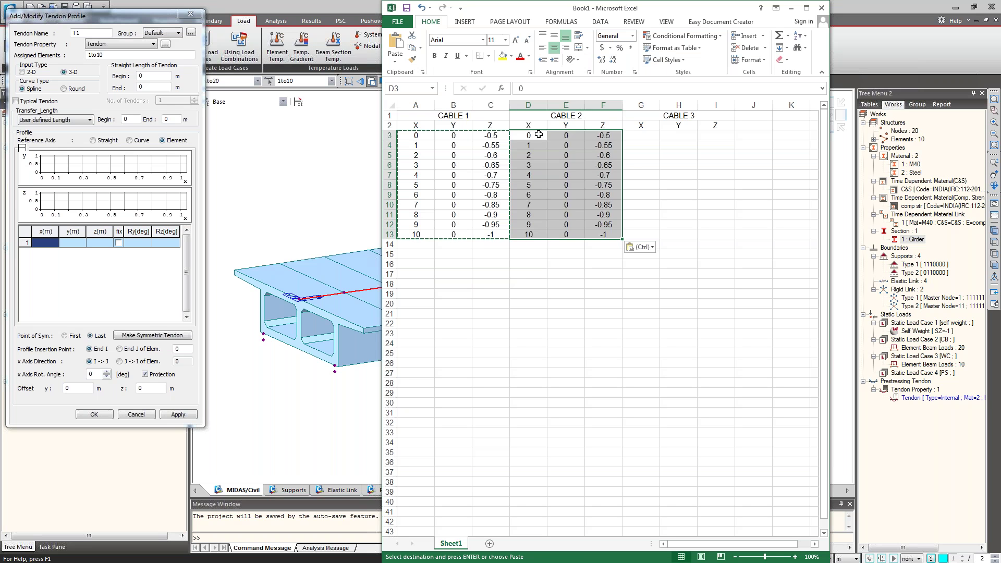
{"action": "left_click", "coordinate": [641, 135]}
{"action": "key", "text": "ctrl+v"}
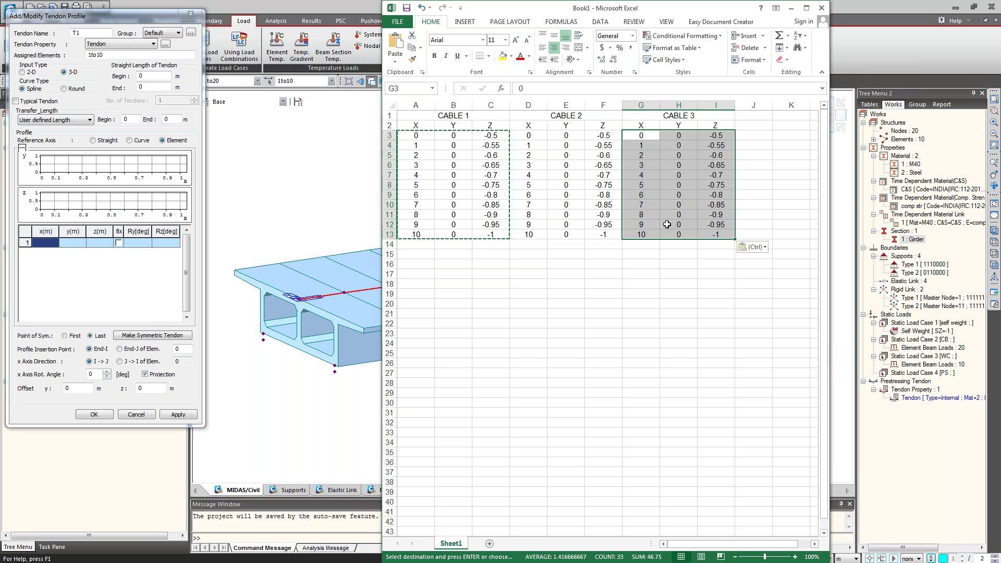
{"action": "left_click", "coordinate": [673, 284]}
- Set Cable 2's starting Z value in F3 to -0.7
{"action": "left_click", "coordinate": [605, 136]}
{"action": "double_click", "coordinate": [605, 135]}
{"action": "key", "text": "BackSpace"}
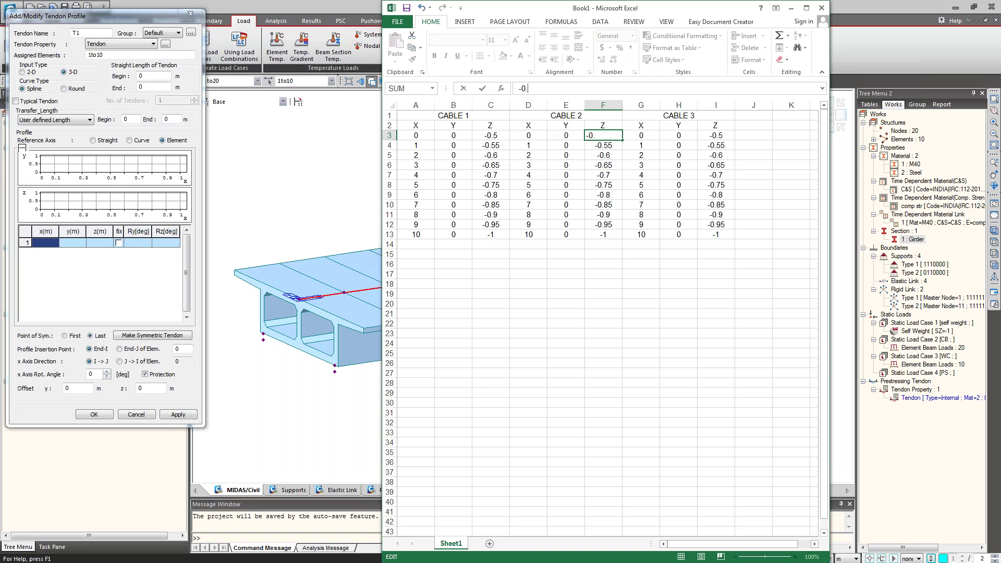
{"action": "type", "text": "7"}
{"action": "key", "text": "Return"}
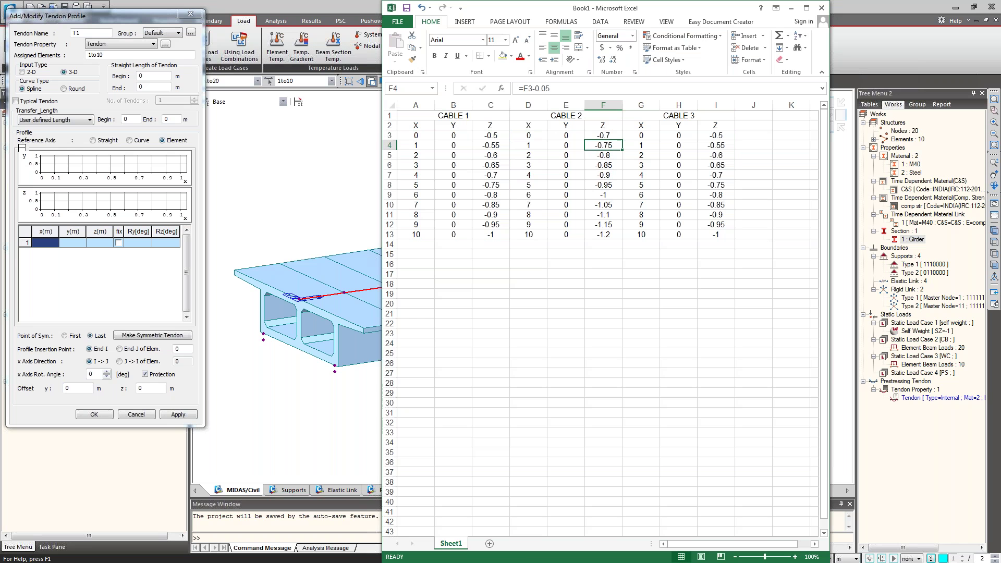
- Set Cable 3's starting Z value in I3 to -0.9
{"action": "left_click", "coordinate": [559, 90]}
{"action": "key", "text": "BackSpace"}
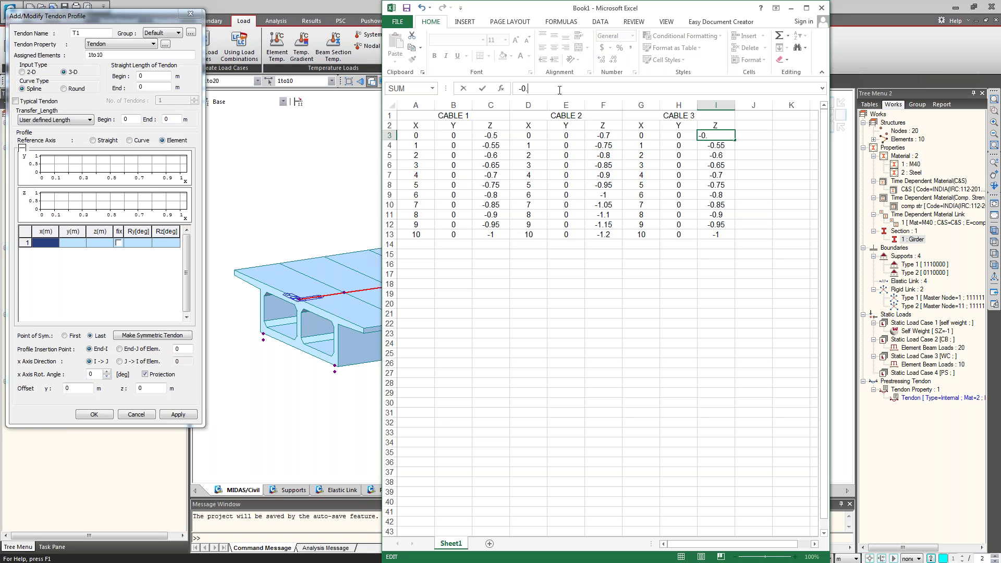
{"action": "type", "text": "9"}
{"action": "key", "text": "Return"}
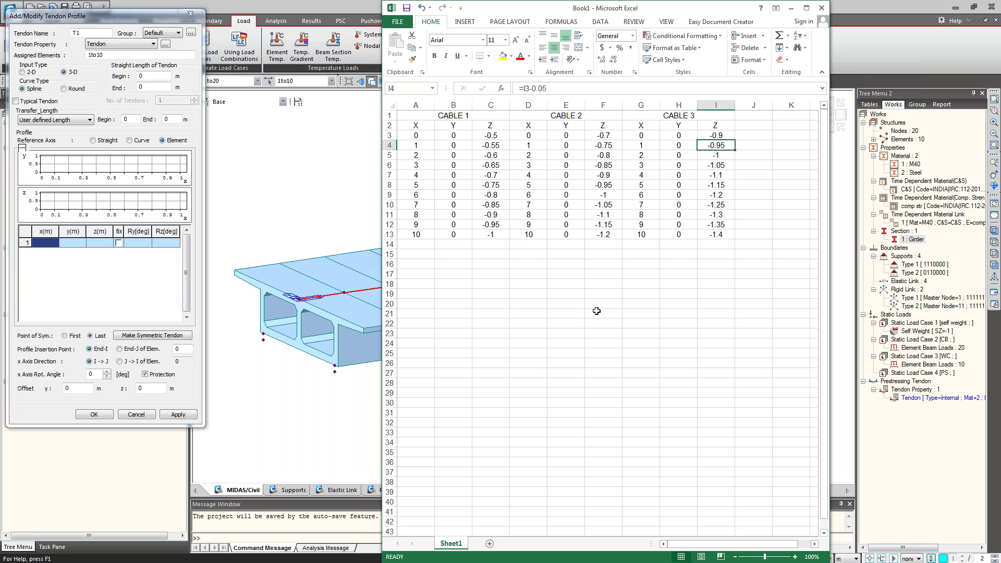
{"action": "left_click", "coordinate": [597, 312]}
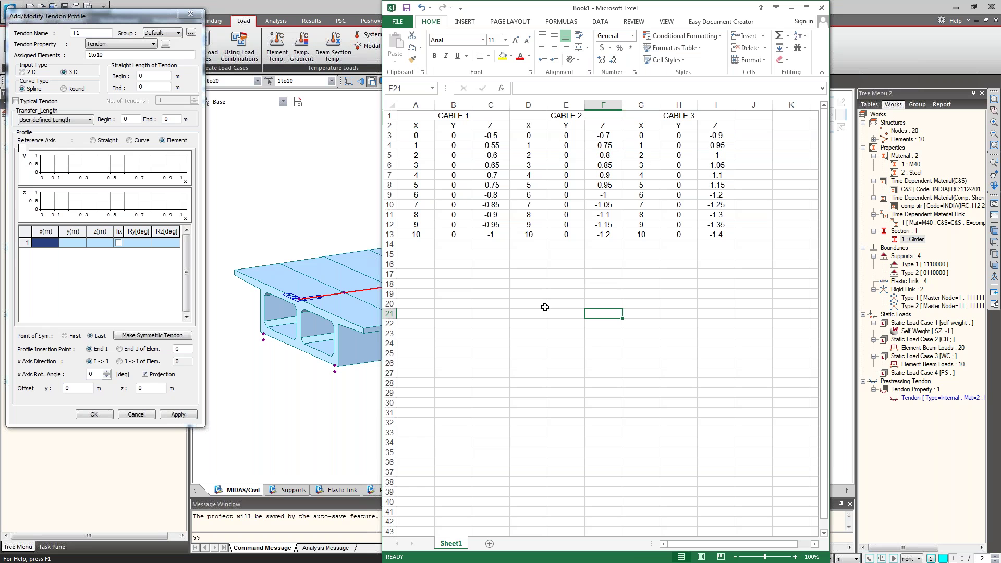
- Copy Cable 1's coordinates A3:C13 from Excel into tendon profile T1 in MIDAS Civil and make the tendon symmetric about its last point
{"action": "left_click_drag", "start_coordinate": [421, 139], "coordinate": [482, 230]}
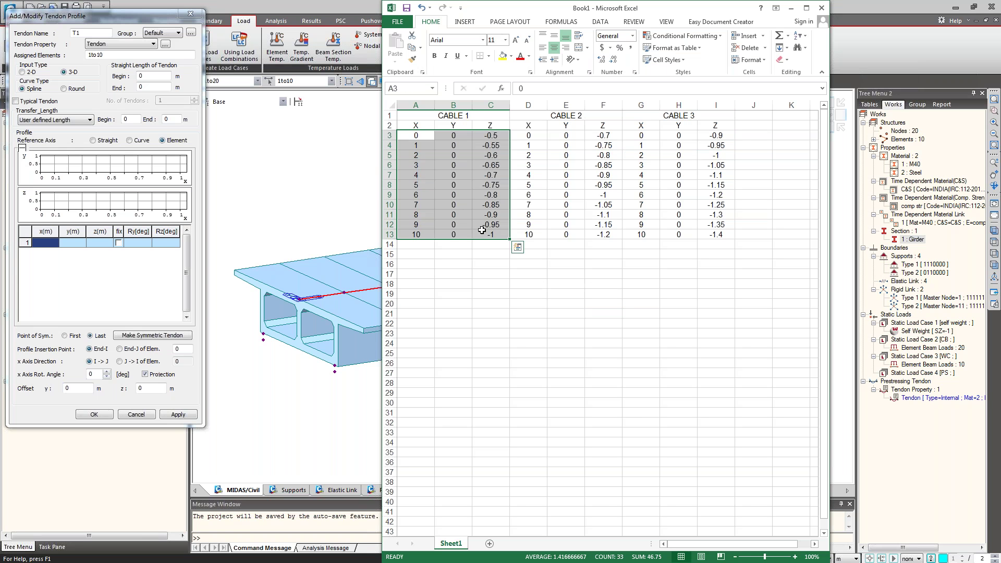
{"action": "key", "text": "ctrl+c"}
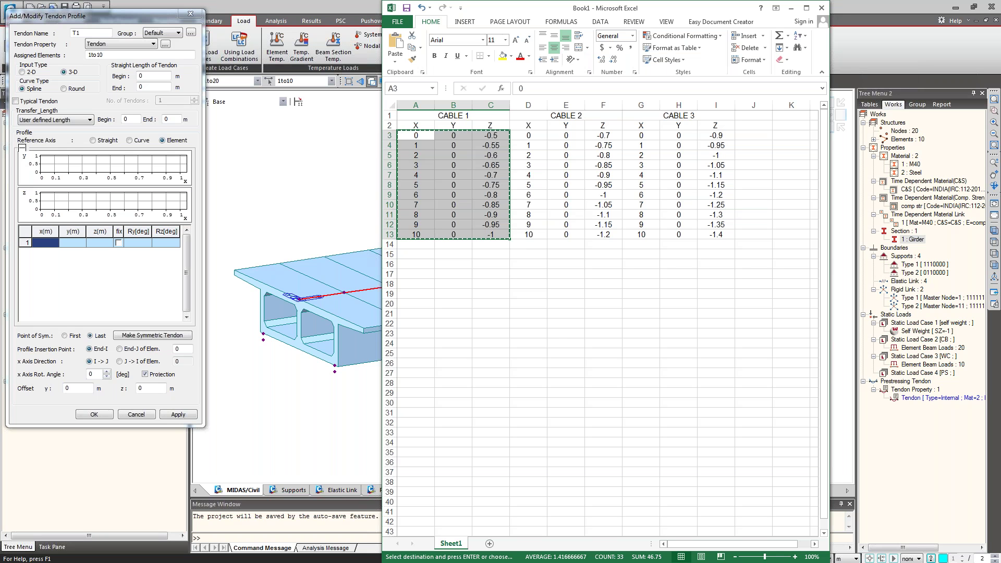
{"action": "left_click", "coordinate": [54, 245]}
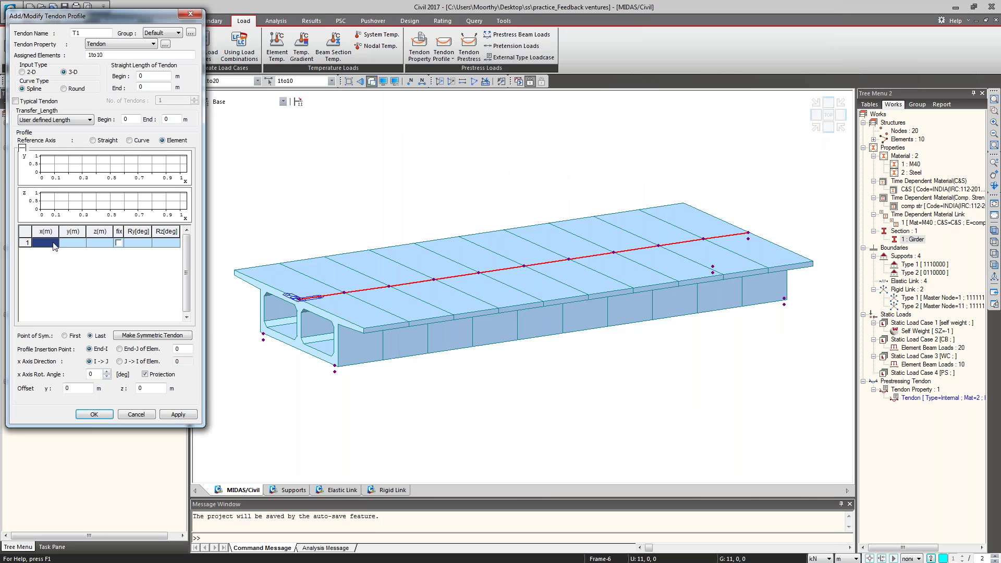
{"action": "key", "text": "ctrl+v"}
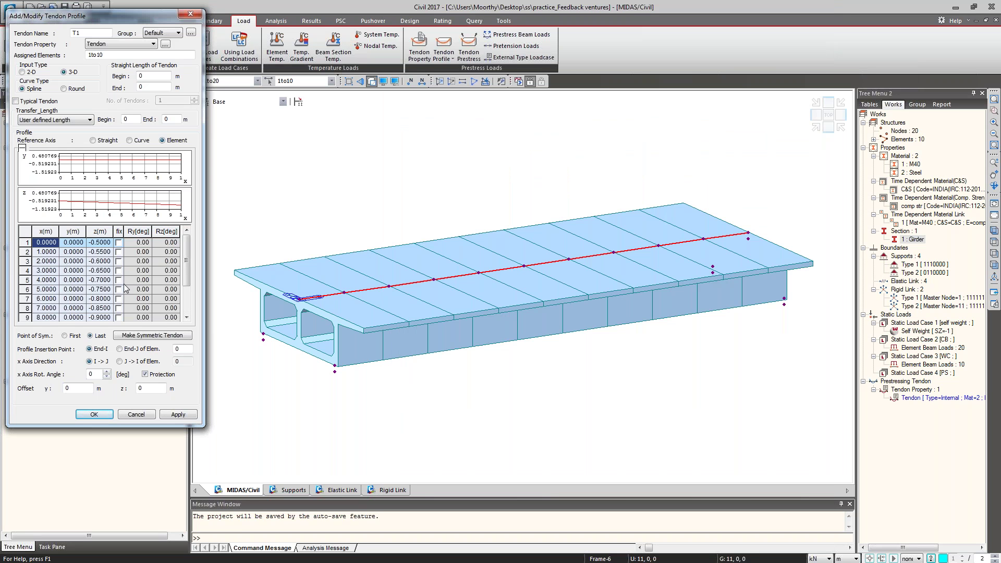
{"action": "left_click", "coordinate": [156, 336]}
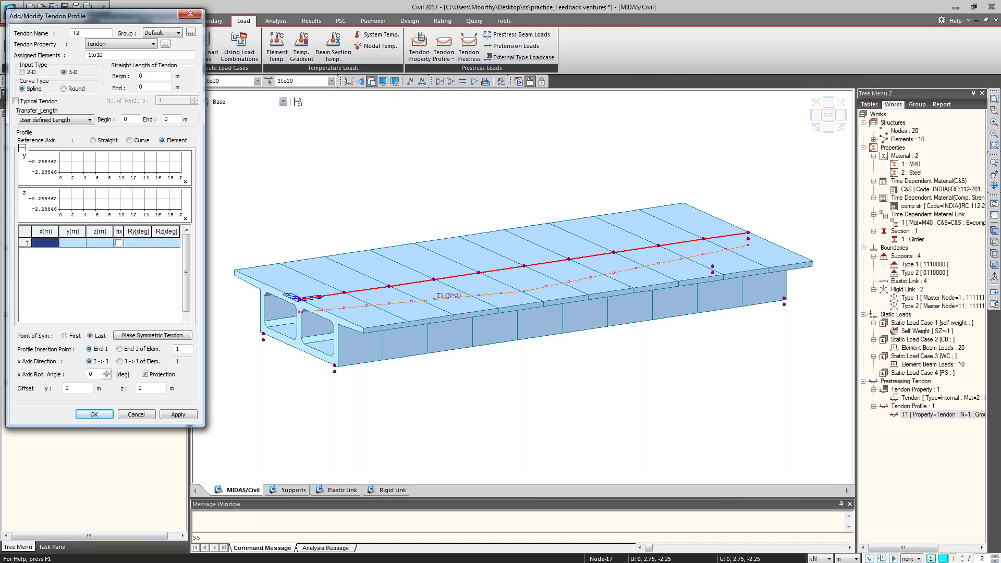
- Copy Cable 2's coordinates D3:F13 from Excel into tendon profile T2, make the tendon symmetric, and apply it
{"action": "key", "text": "alt+Tab"}
{"action": "left_click_drag", "start_coordinate": [521, 136], "coordinate": [594, 234]}
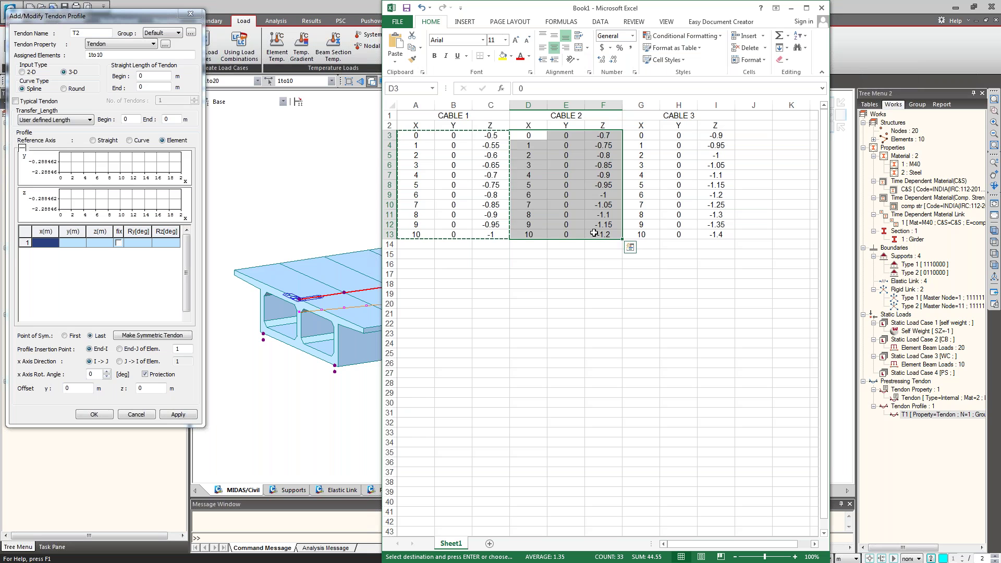
{"action": "key", "text": "ctrl+c"}
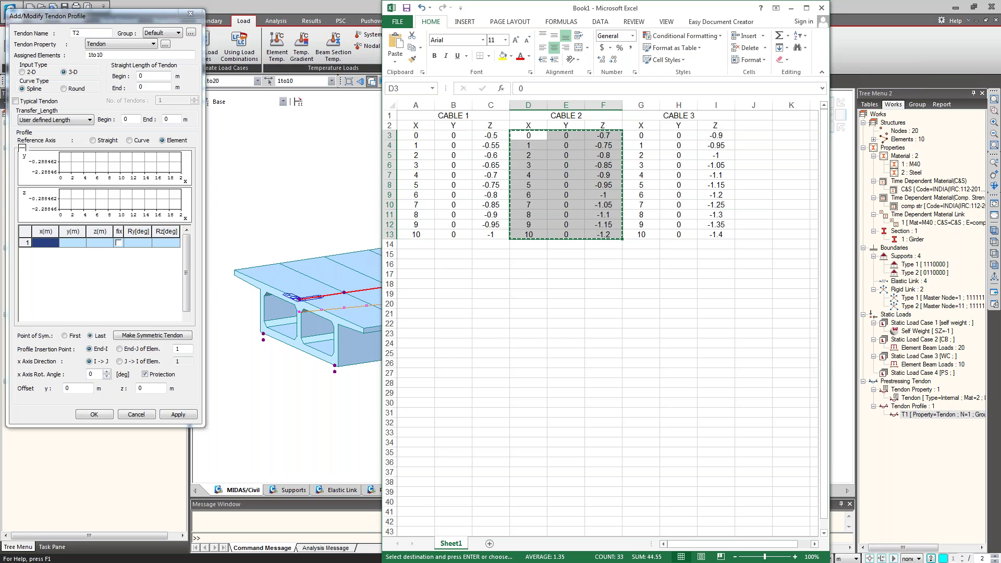
{"action": "left_click", "coordinate": [45, 245]}
{"action": "key", "text": "ctrl+v"}
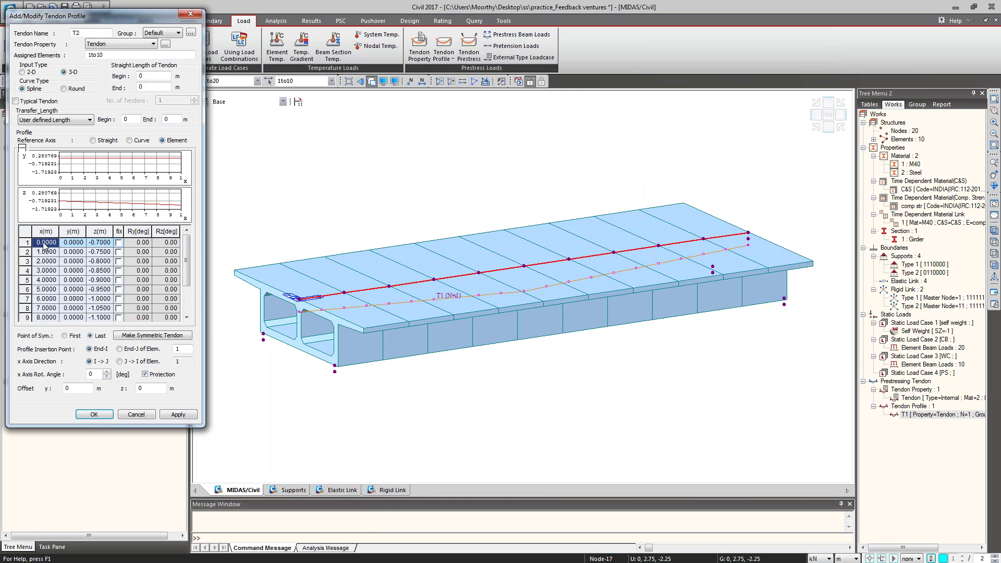
{"action": "left_click", "coordinate": [138, 336]}
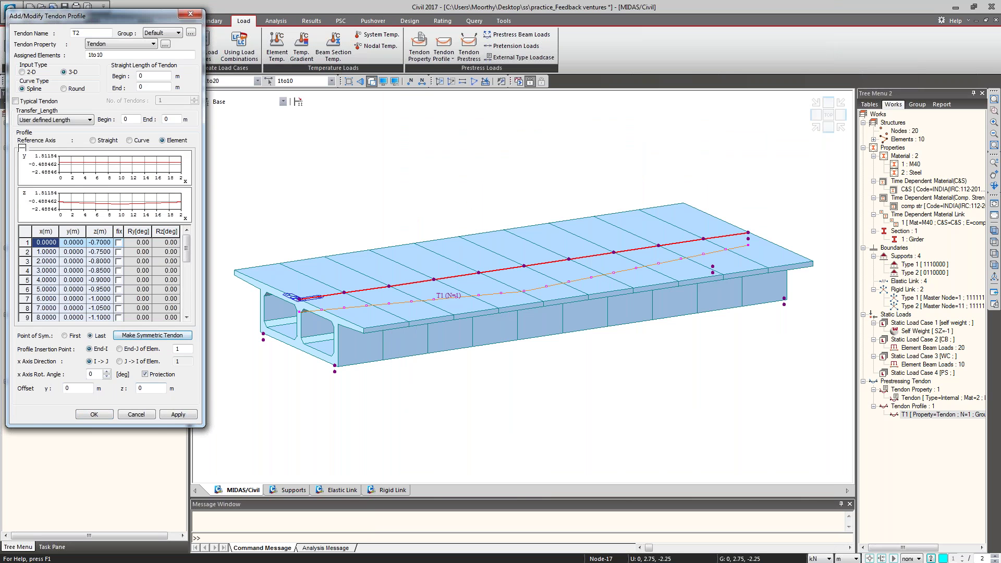
{"action": "left_click", "coordinate": [177, 415]}
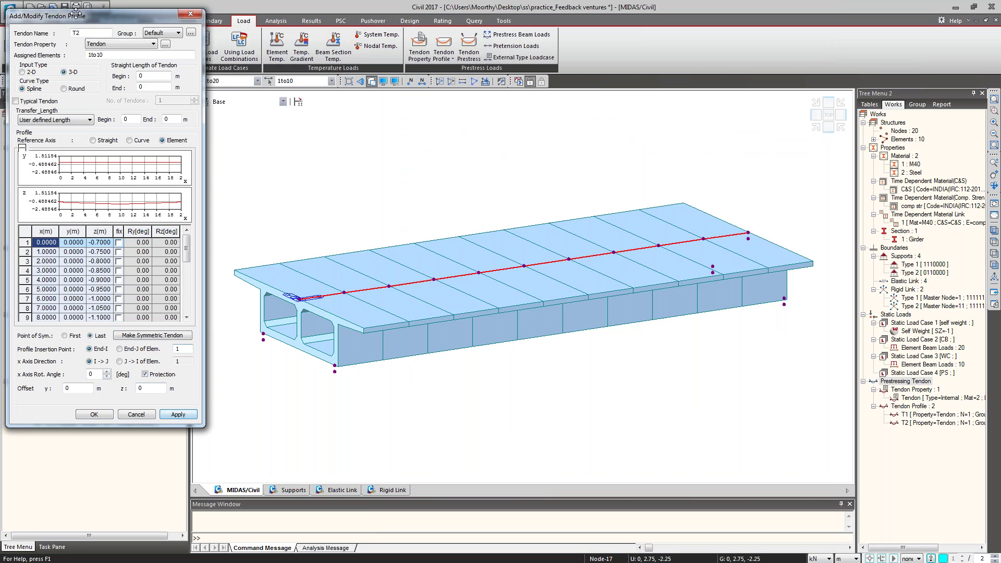
- Rename the tendon profile as T3 and clear its coordinate table
{"action": "type", "text": "3"}
{"action": "left_click", "coordinate": [25, 232]}
{"action": "key", "text": "Delete"}
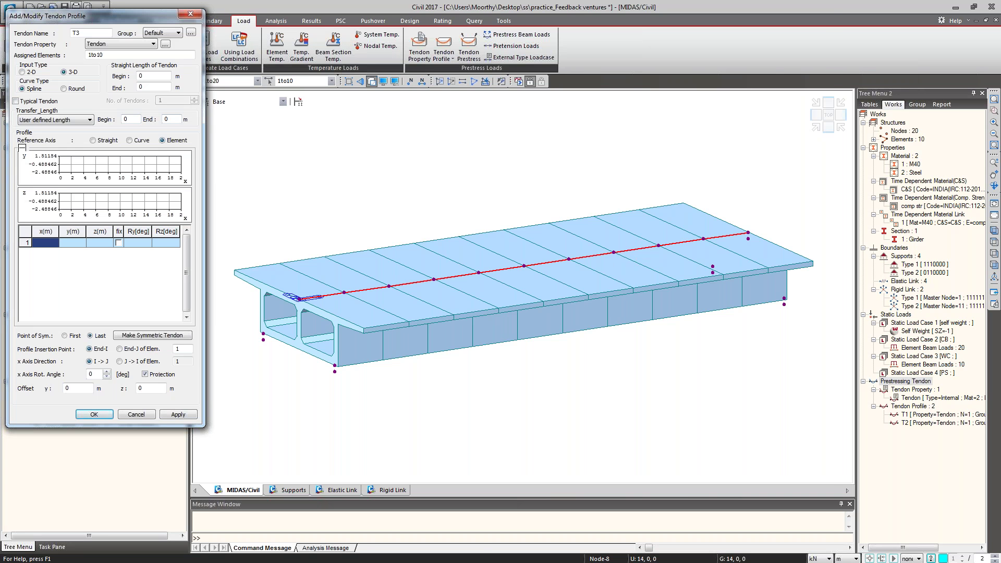
- Copy Cable 3's coordinates G3:I13 from Excel into tendon profile T3, make the tendon symmetric, and add it to the profile list
{"action": "key", "text": "alt+Tab"}
{"action": "key", "text": "ctrl+c"}
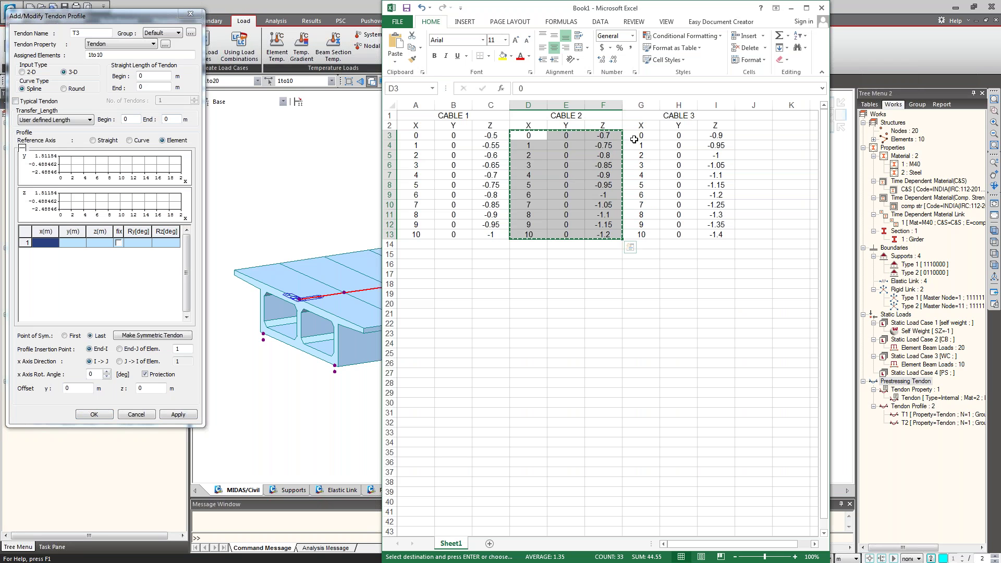
{"action": "left_click_drag", "start_coordinate": [631, 143], "coordinate": [729, 235]}
{"action": "key", "text": "ctrl+c"}
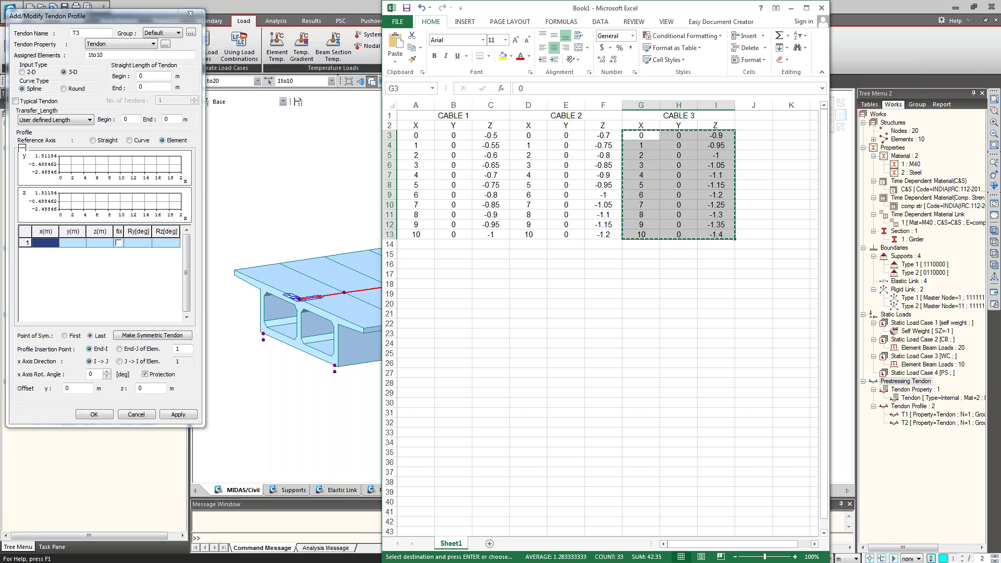
{"action": "key", "text": "alt+Tab"}
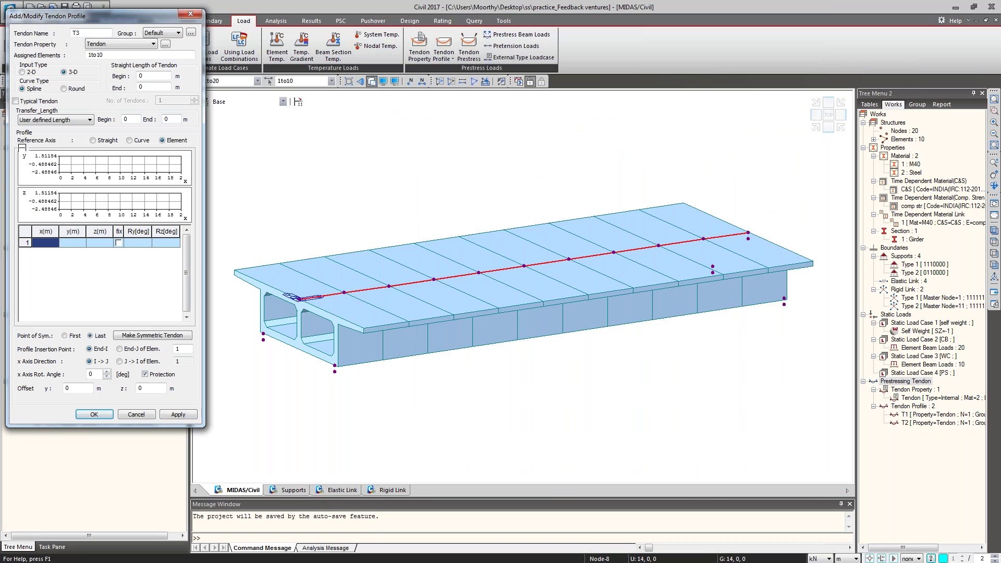
{"action": "key", "text": "ctrl+v"}
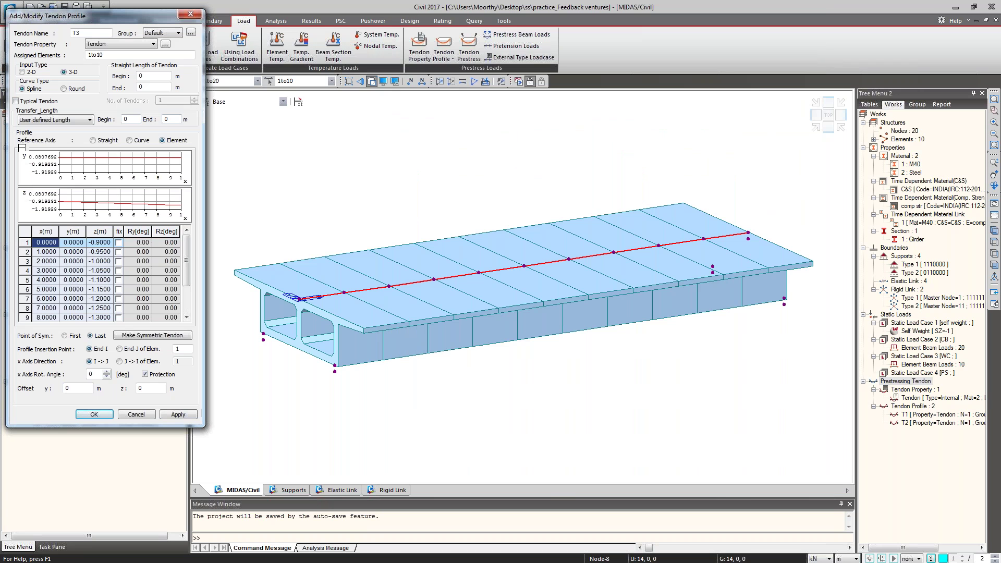
{"action": "left_click", "coordinate": [135, 337]}
{"action": "left_click", "coordinate": [178, 415]}
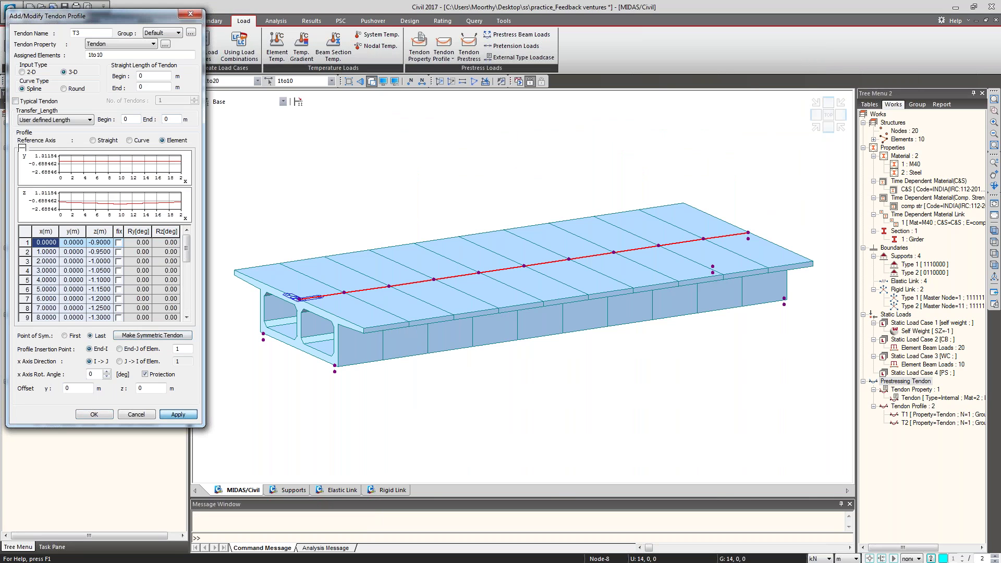
{"action": "left_click", "coordinate": [137, 415]}
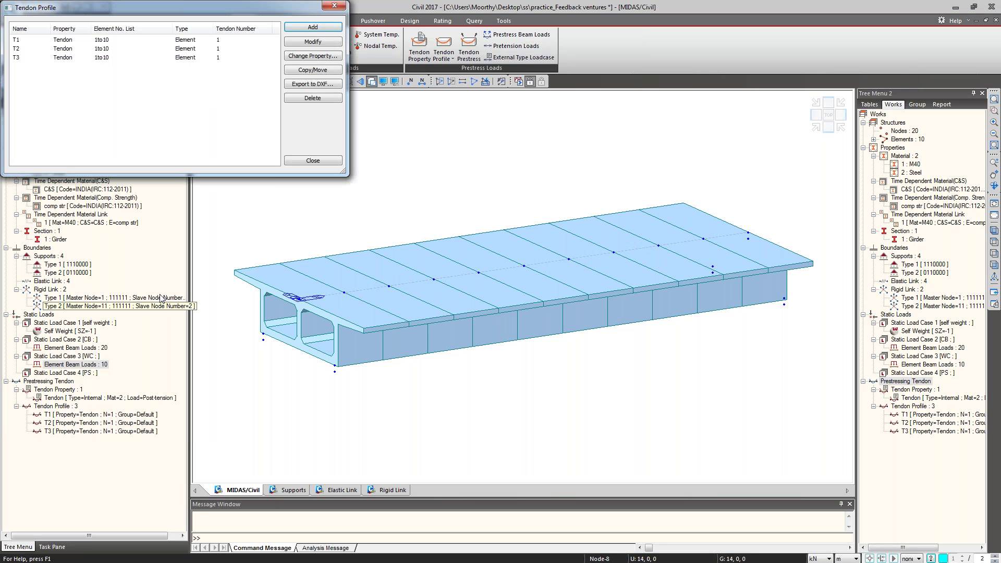
- Enable the Tendon Profile Point display option for the model view
{"action": "left_click", "coordinate": [384, 84]}
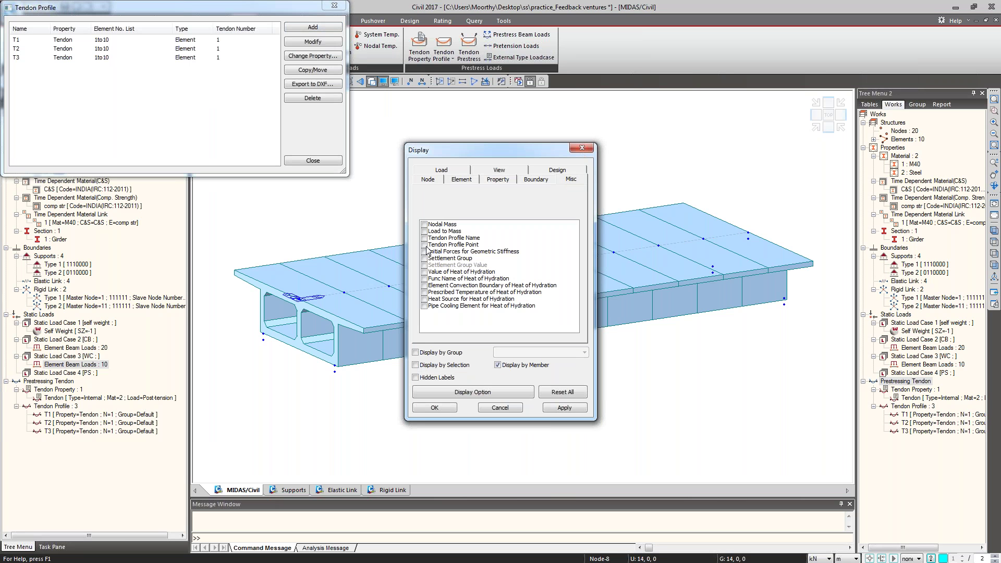
{"action": "left_click", "coordinate": [425, 245]}
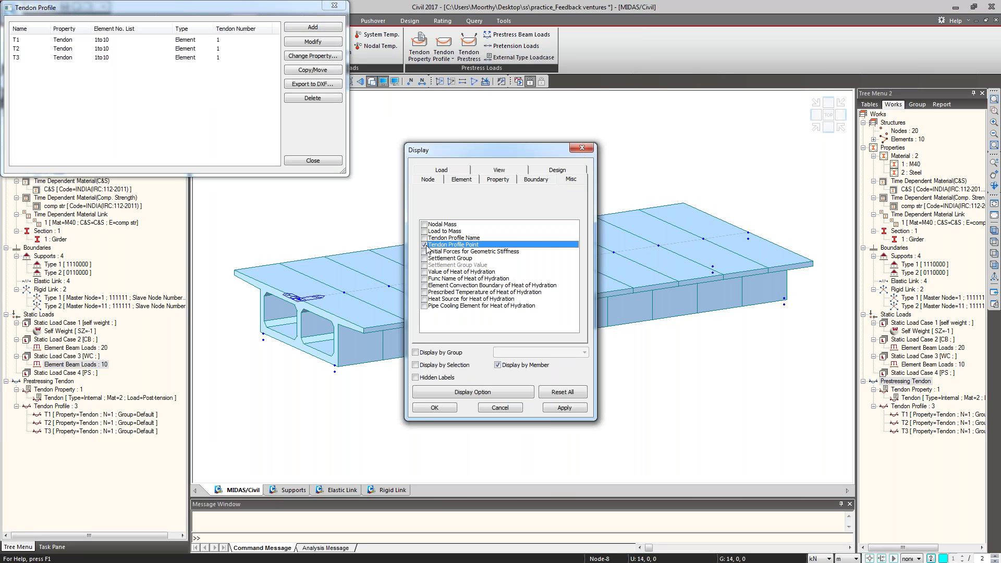
{"action": "left_click", "coordinate": [434, 408]}
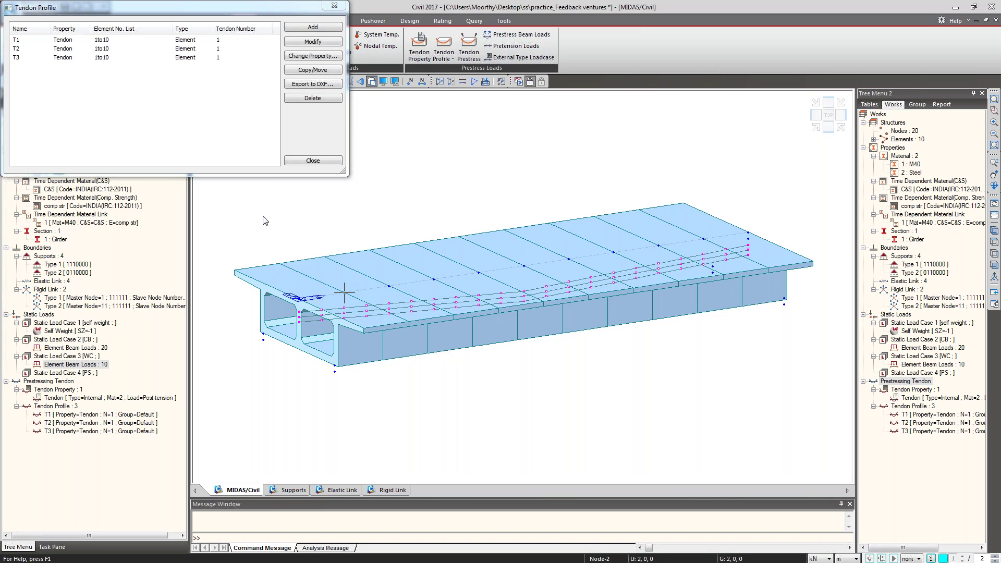
- Select tendon profiles T1, T2 and T3 in the list and move the Tendon Profile dialog clear of the ribbon commands
{"action": "left_click", "coordinate": [158, 134]}
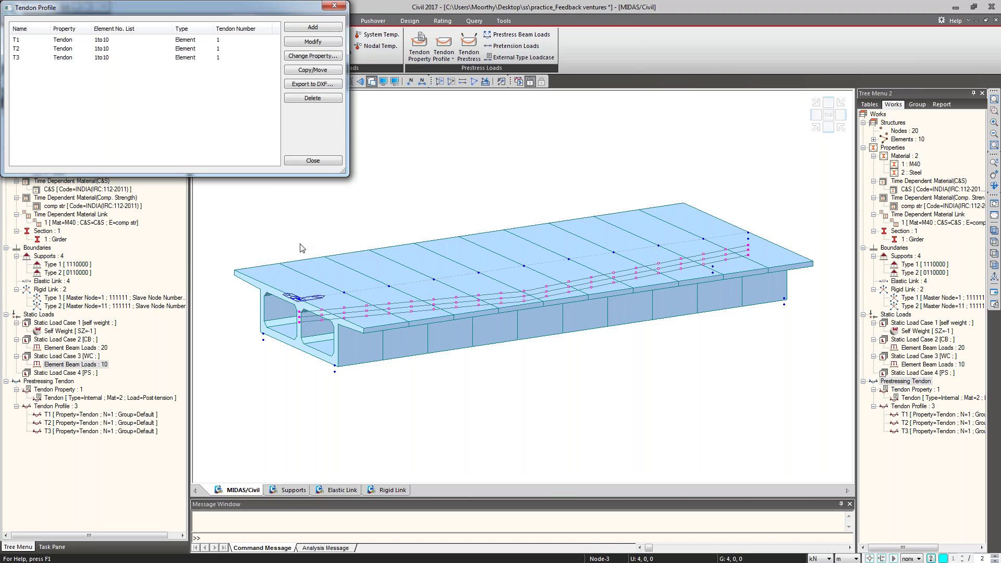
{"action": "left_click_drag", "start_coordinate": [86, 106], "coordinate": [15, 37]}
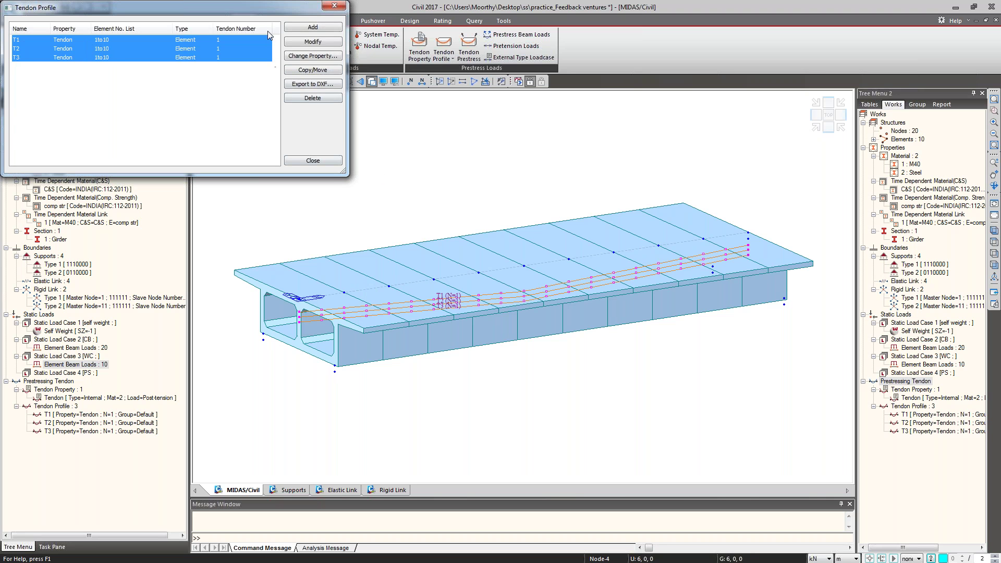
{"action": "left_click_drag", "start_coordinate": [265, 8], "coordinate": [678, 79]}
- Query node 12 beneath the outer web at the girder's near end for its offset from node 1
{"action": "left_click", "coordinate": [480, 24]}
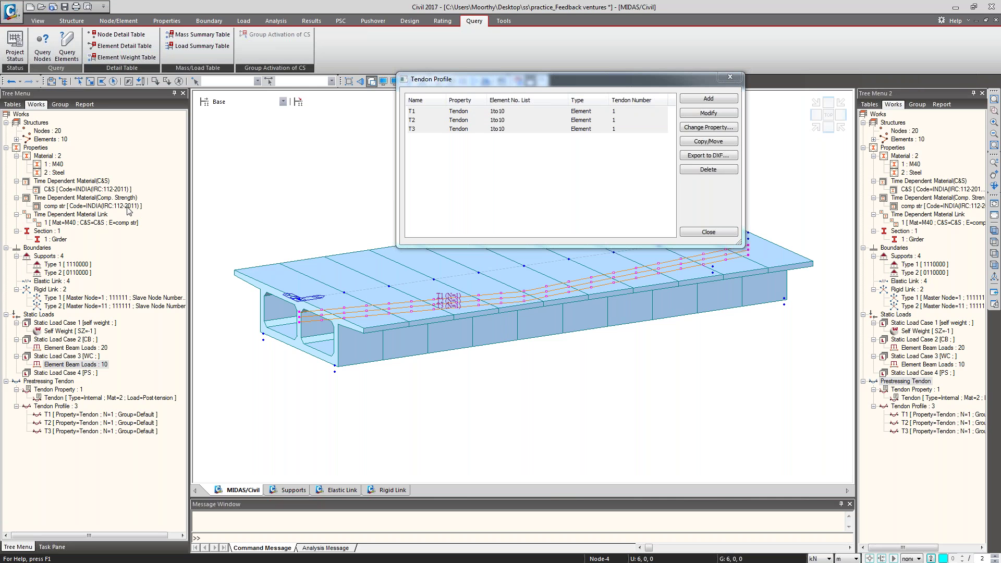
{"action": "left_click", "coordinate": [42, 46]}
{"action": "left_click", "coordinate": [264, 340]}
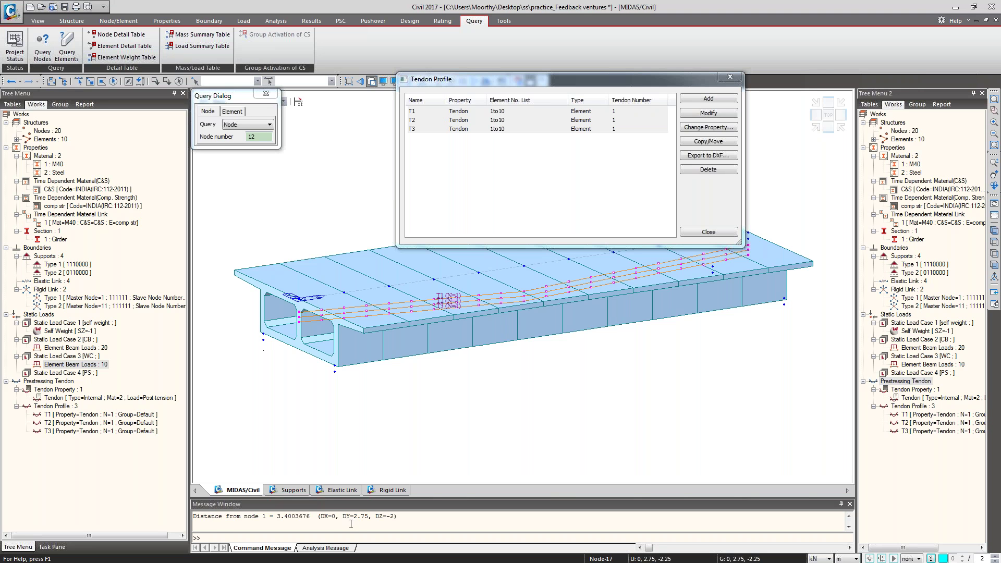
- Copy tendons T1 to T3 by an equal distance of 0,2.75,0 m, keeping the current assigned elements
{"action": "left_click", "coordinate": [699, 142]}
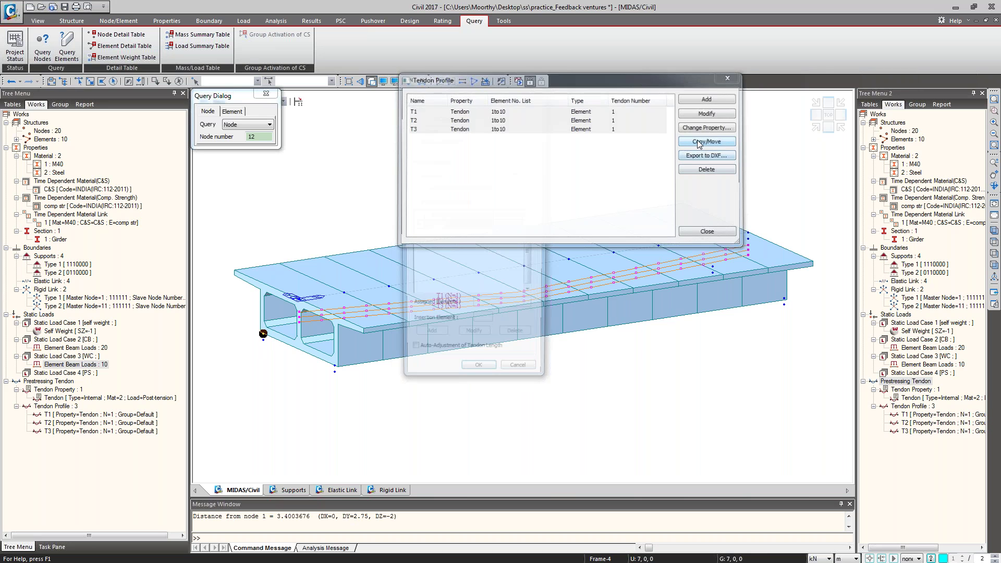
{"action": "left_click", "coordinate": [411, 162]}
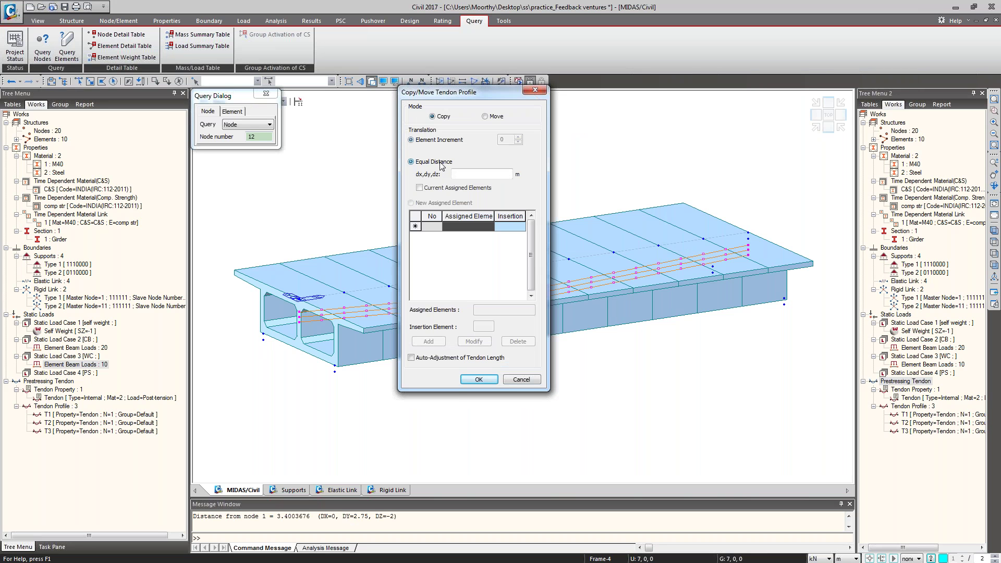
{"action": "left_click", "coordinate": [479, 175]}
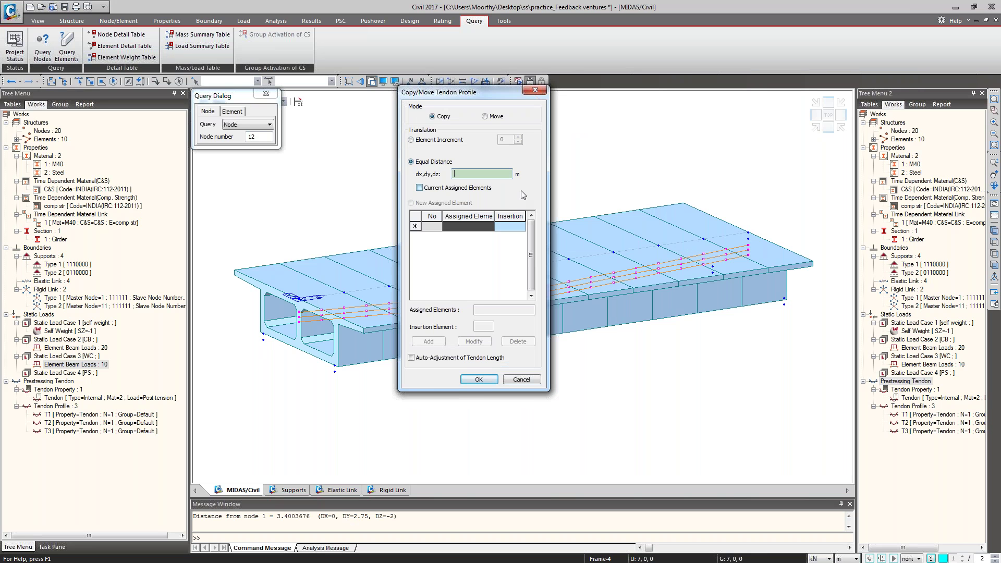
{"action": "type", "text": "0,2.75,0"}
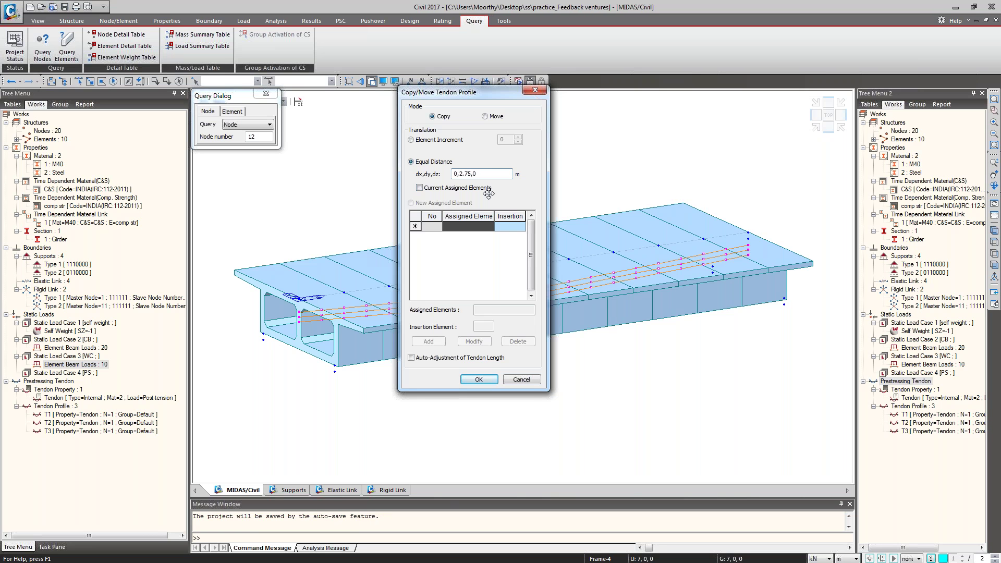
{"action": "left_click", "coordinate": [420, 188]}
{"action": "left_click", "coordinate": [479, 380]}
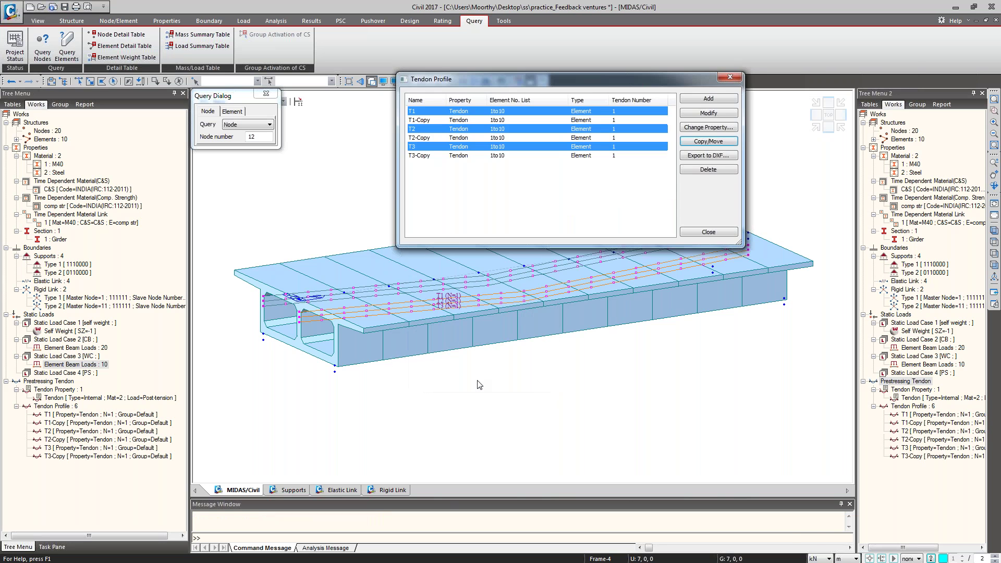
- Copy tendons T1 to T3 by an equal distance of 0,-2.75,0 m with the current assigned elements, and close the tendon profile list
{"action": "mouse_move", "coordinate": [286, 344]}
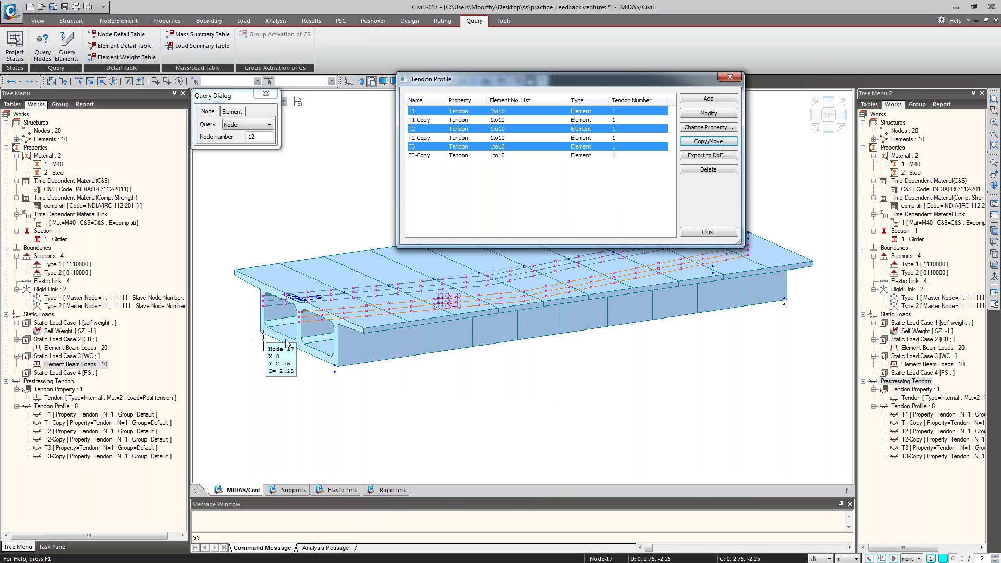
{"action": "left_click", "coordinate": [710, 147]}
{"action": "left_click", "coordinate": [424, 162]}
{"action": "left_click", "coordinate": [466, 175]}
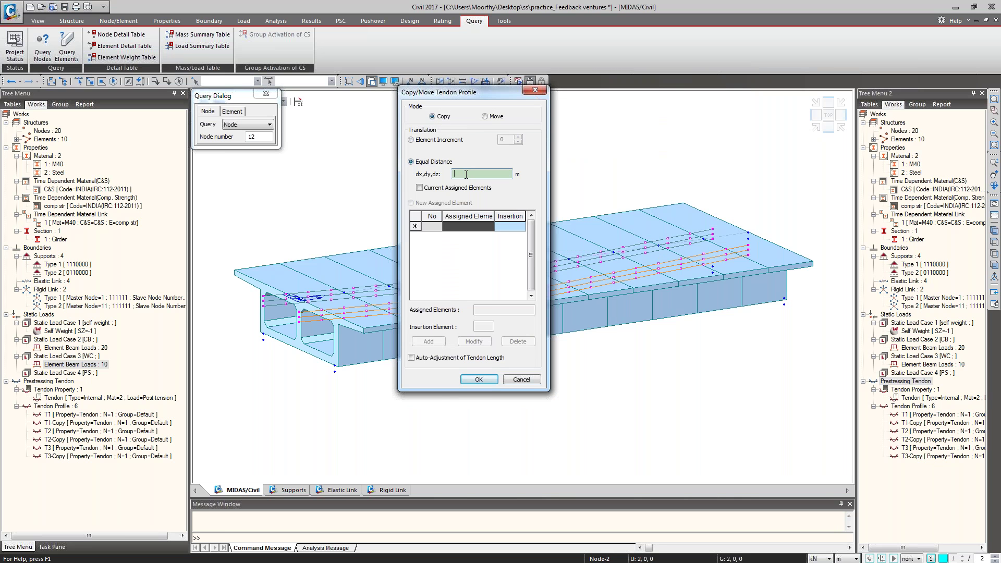
{"action": "type", "text": "0,-2."}
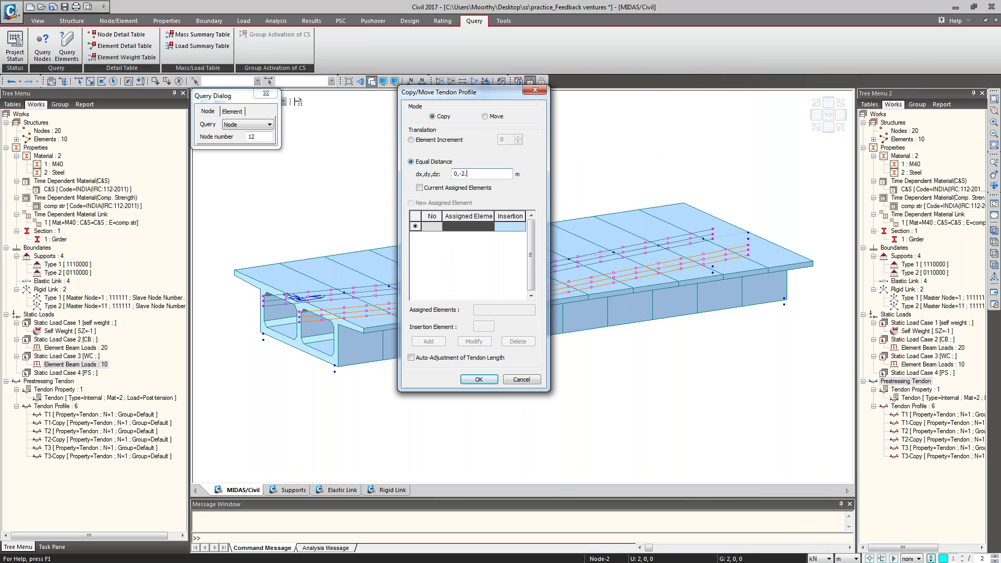
{"action": "type", "text": "75,0"}
{"action": "left_click", "coordinate": [451, 189]}
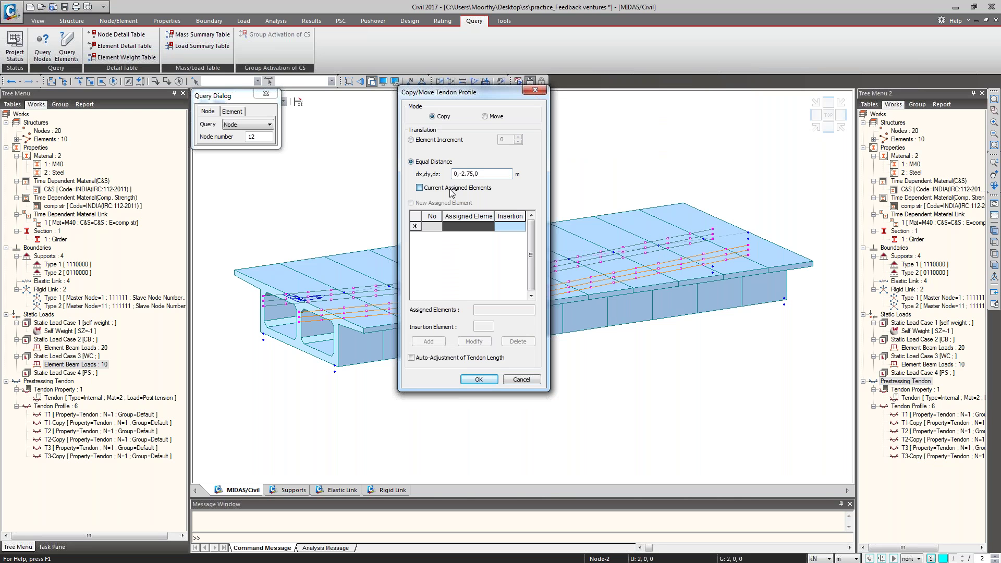
{"action": "left_click", "coordinate": [479, 381]}
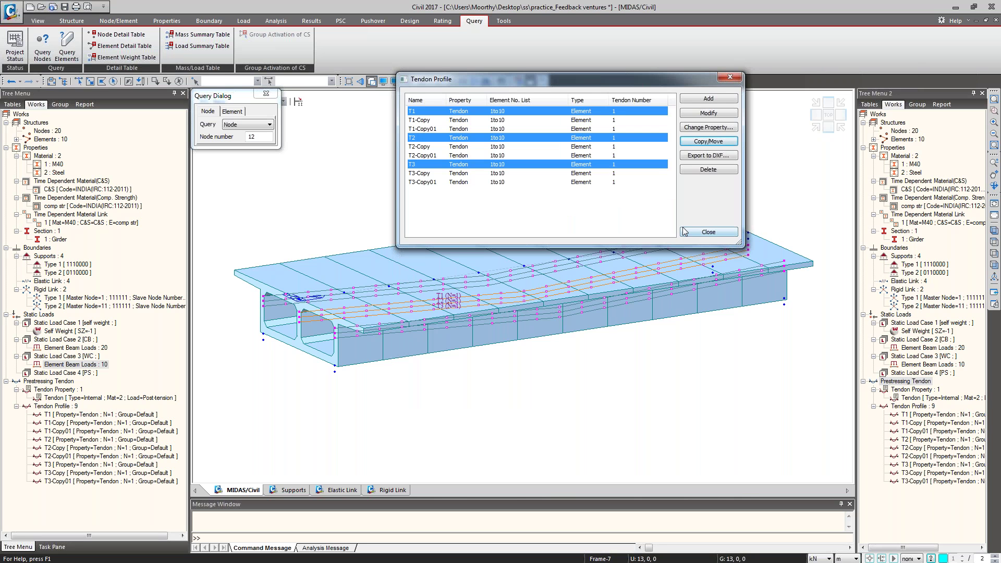
{"action": "left_click", "coordinate": [708, 232]}
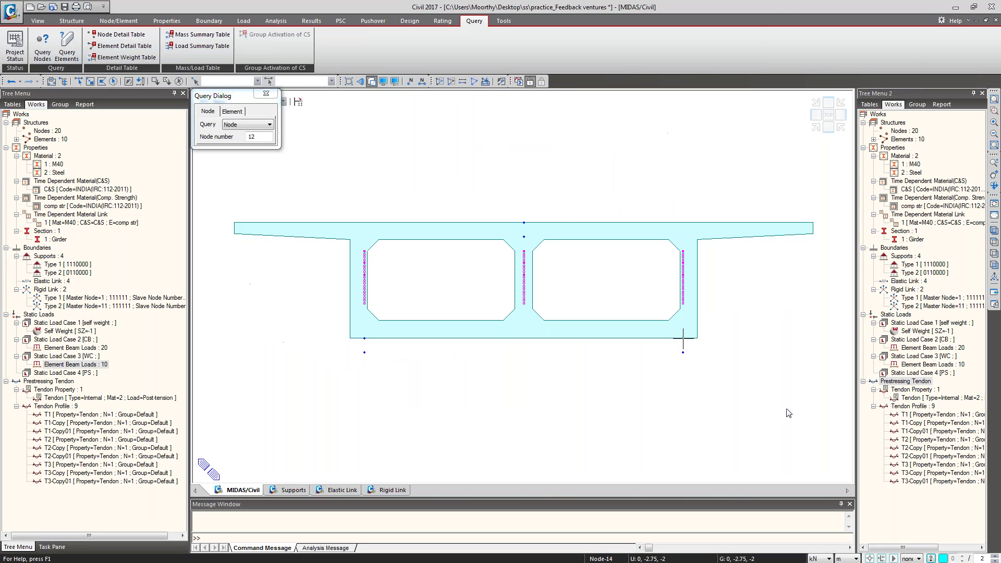
- Start tendon prestress loads for load case PS in load group pre stress, and select all tendons for loading
{"action": "left_click", "coordinate": [815, 126]}
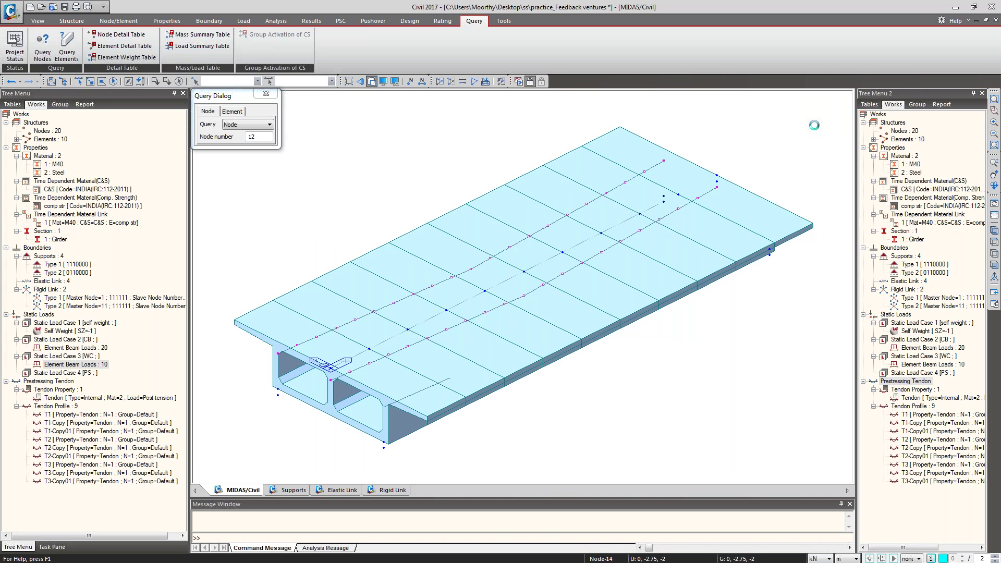
{"action": "left_click", "coordinate": [69, 408]}
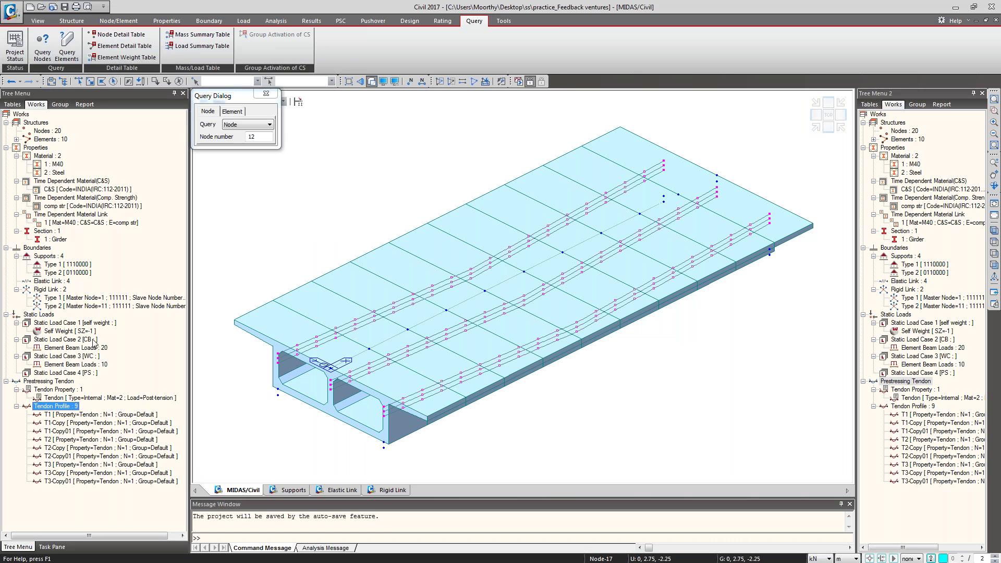
{"action": "left_click", "coordinate": [244, 22]}
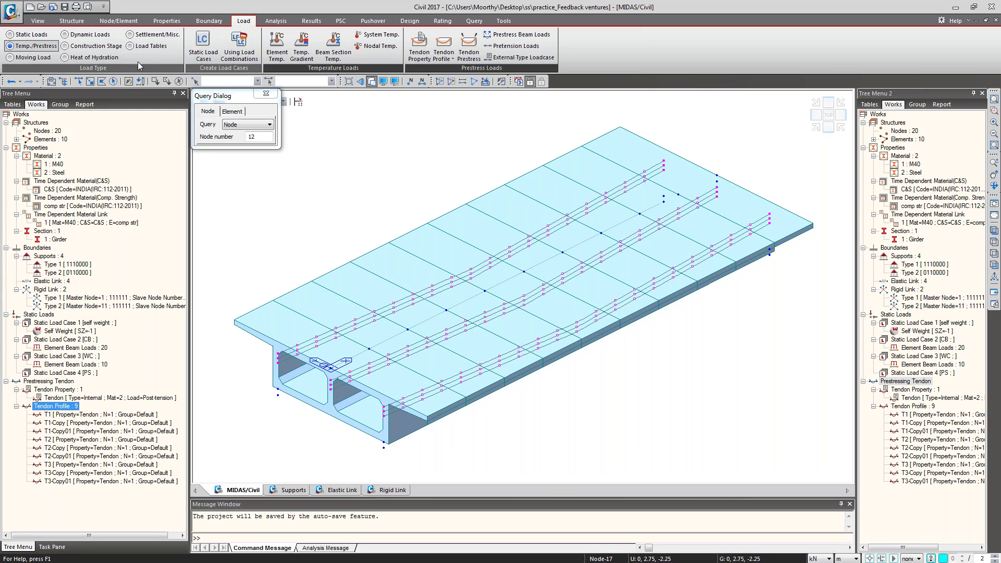
{"action": "left_click", "coordinate": [469, 50]}
{"action": "left_click", "coordinate": [49, 147]}
{"action": "left_click", "coordinate": [56, 177]}
{"action": "left_click", "coordinate": [69, 172]}
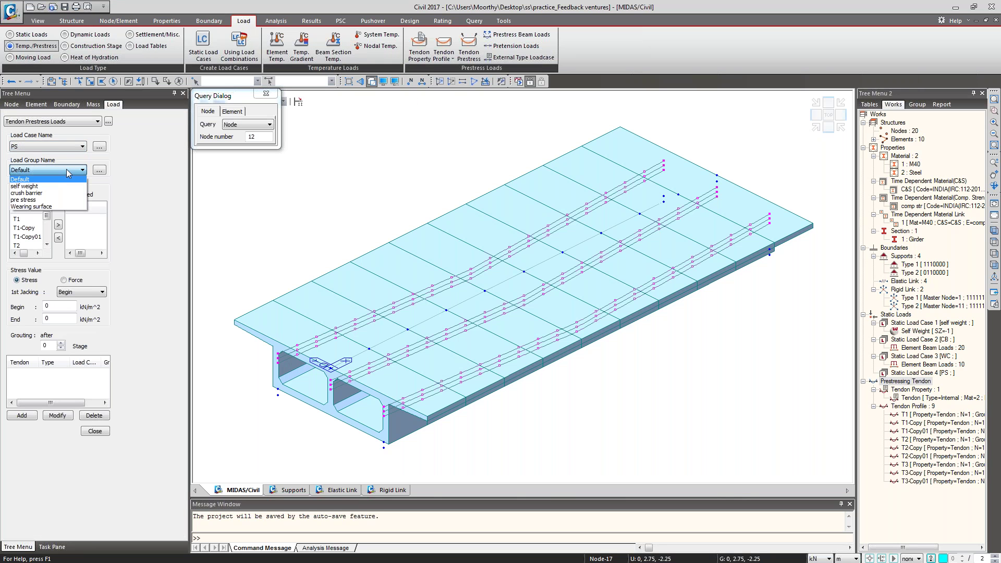
{"action": "left_click", "coordinate": [67, 201]}
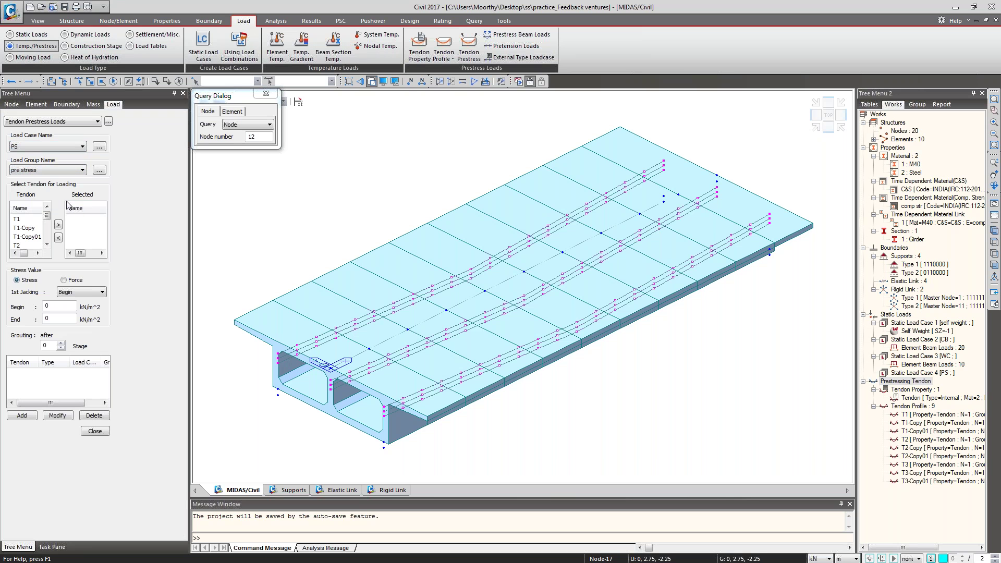
{"action": "double_click", "coordinate": [32, 218]}
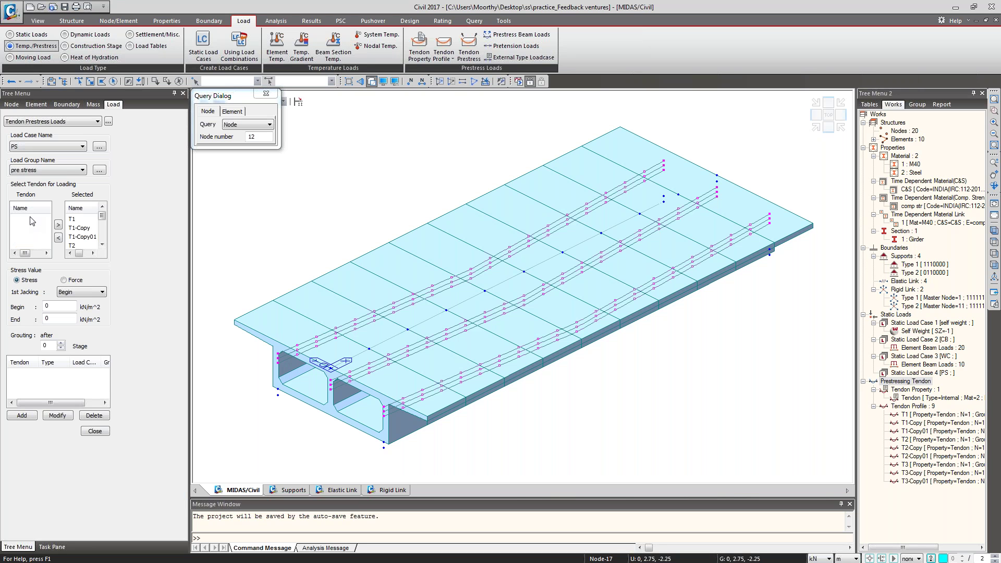
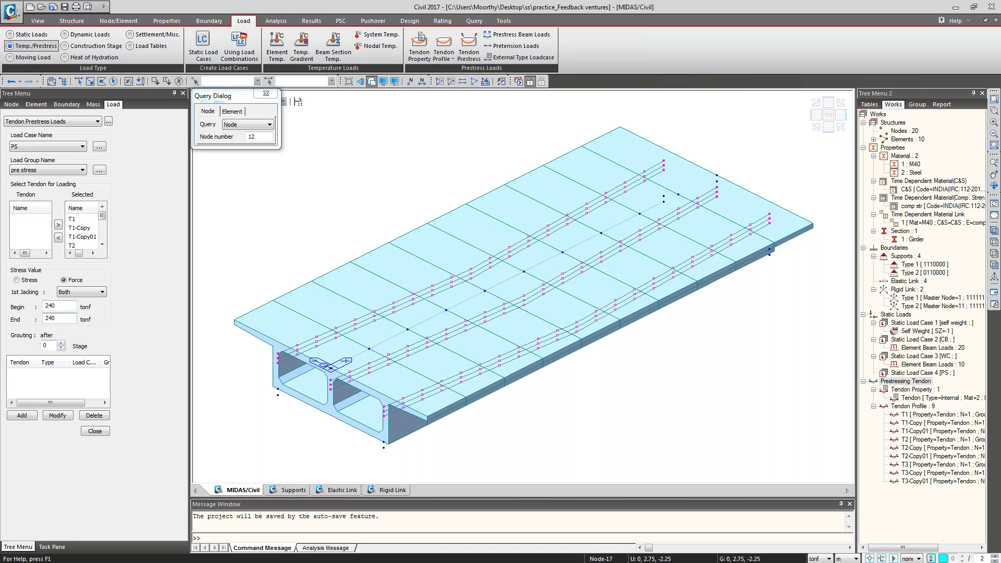
- Add the tendon prestress loads as a 240 tonf force jacked at both ends, with grouting after stage 1, and close the load definition
{"action": "left_click_drag", "start_coordinate": [45, 344], "coordinate": [32, 346]}
{"action": "type", "text": "1"}
{"action": "left_click", "coordinate": [35, 417]}
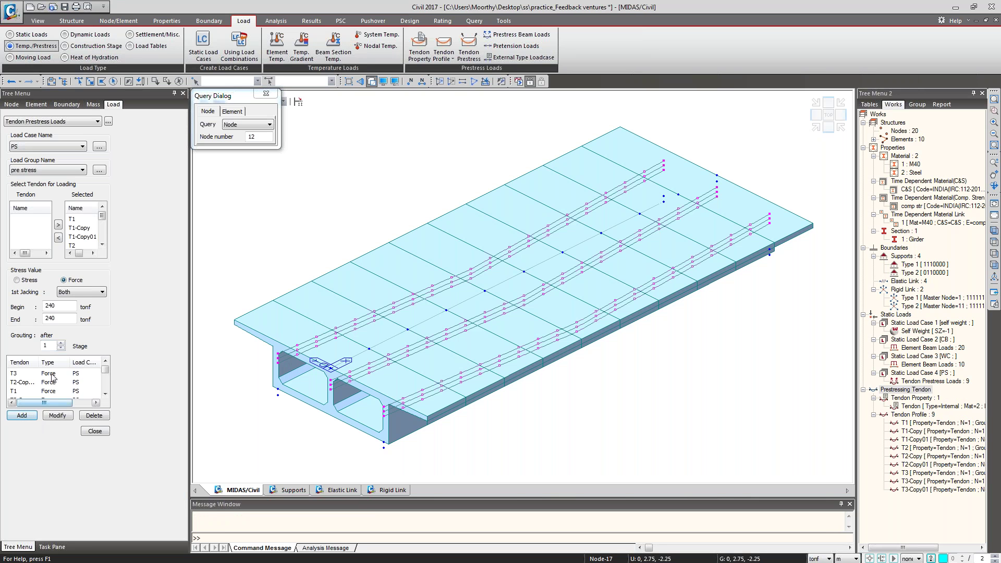
{"action": "left_click", "coordinate": [89, 432]}
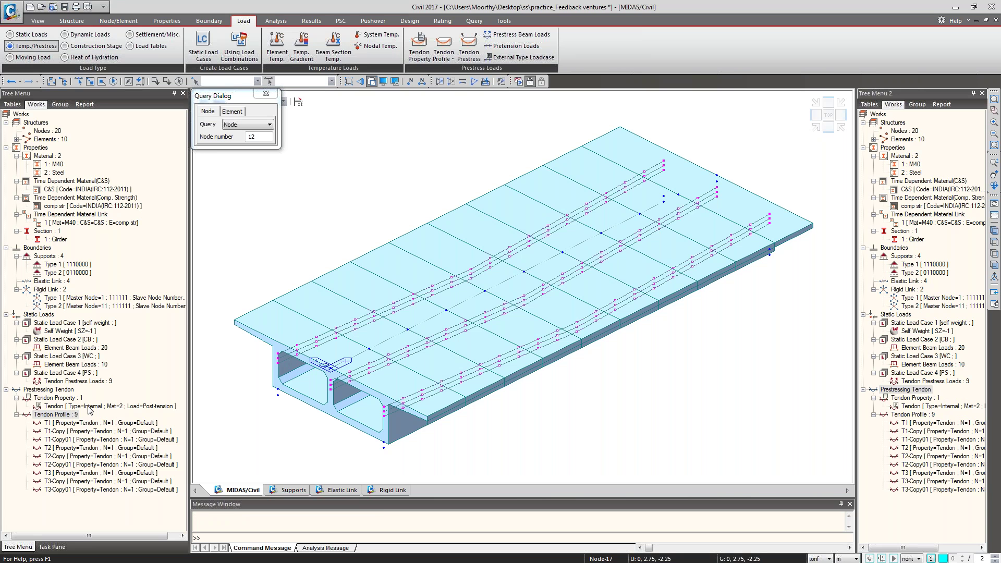
- Display the tendon prestress loads of load case PS on the model and hide them again
{"action": "left_click", "coordinate": [90, 382]}
{"action": "right_click", "coordinate": [90, 384]}
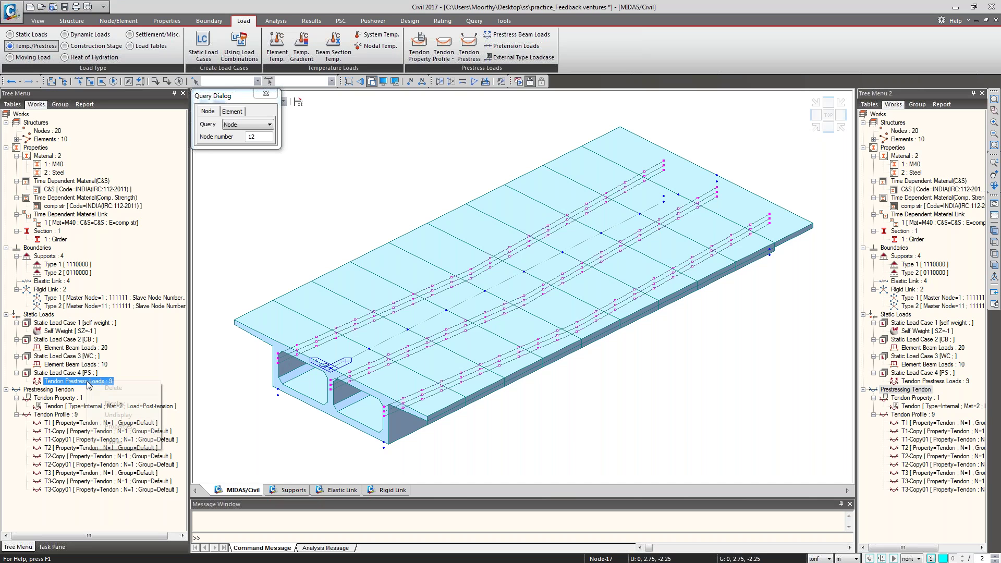
{"action": "left_click", "coordinate": [115, 404]}
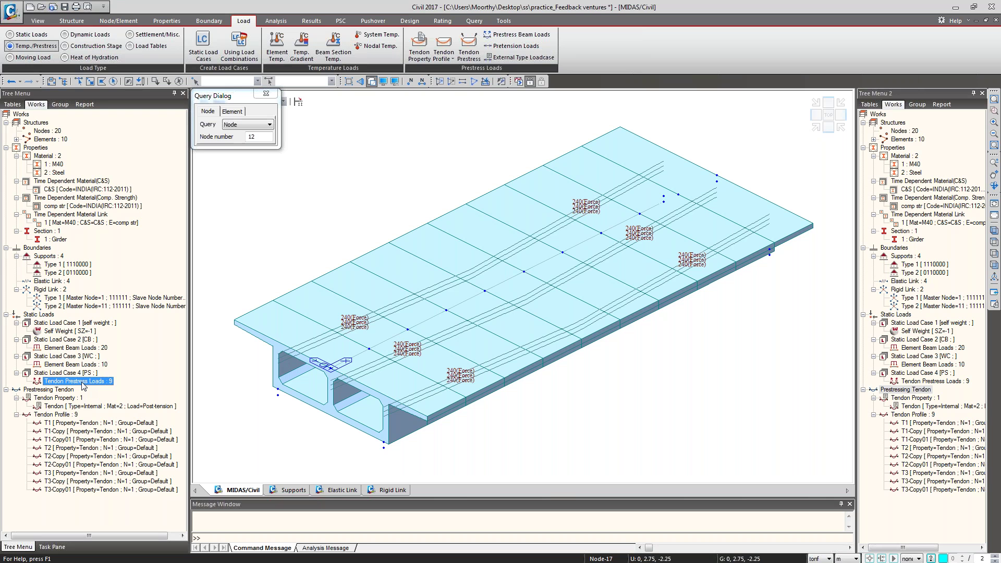
{"action": "right_click", "coordinate": [82, 385]}
{"action": "left_click", "coordinate": [113, 417]}
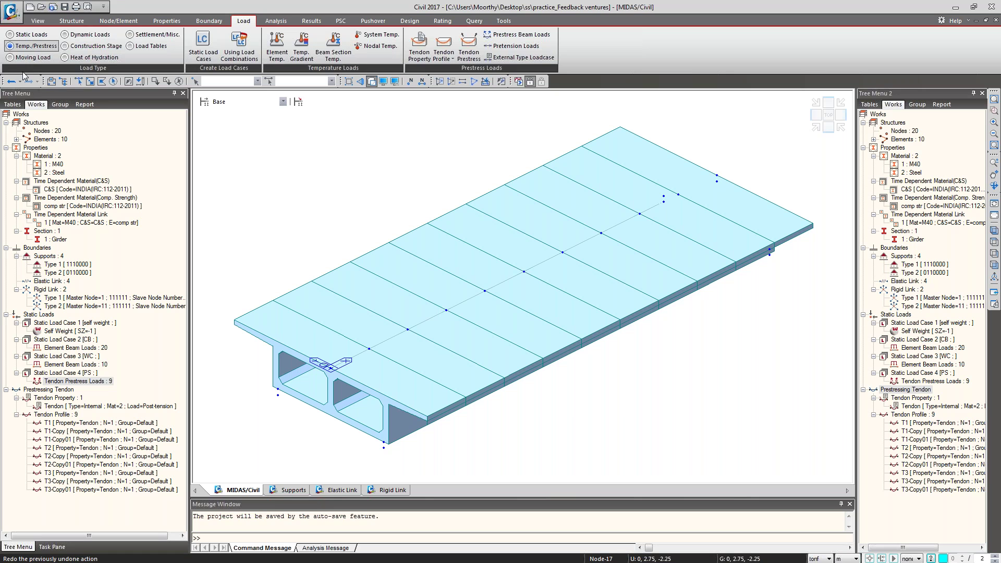
- Start a moving-load traffic line lane named LANE 1 with an eccentricity of 2 m and a span length of 20 m
{"action": "left_click", "coordinate": [31, 57]}
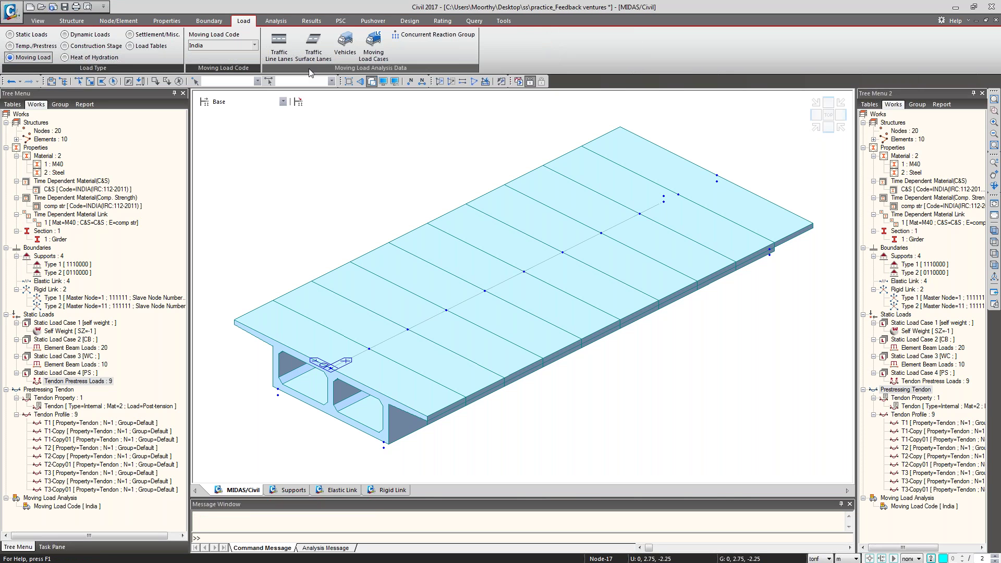
{"action": "left_click", "coordinate": [280, 52]}
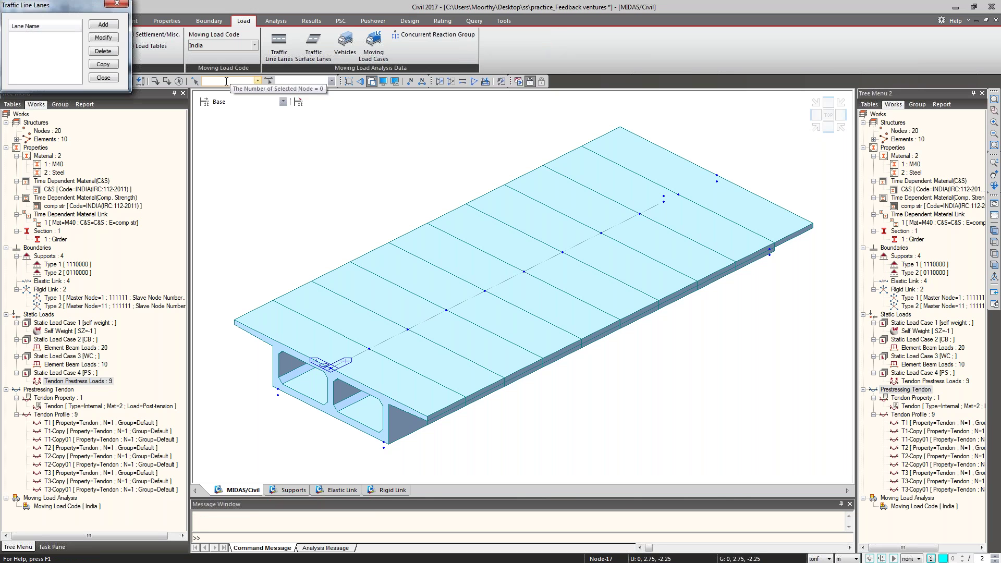
{"action": "left_click", "coordinate": [91, 26]}
{"action": "type", "text": "LANE"}
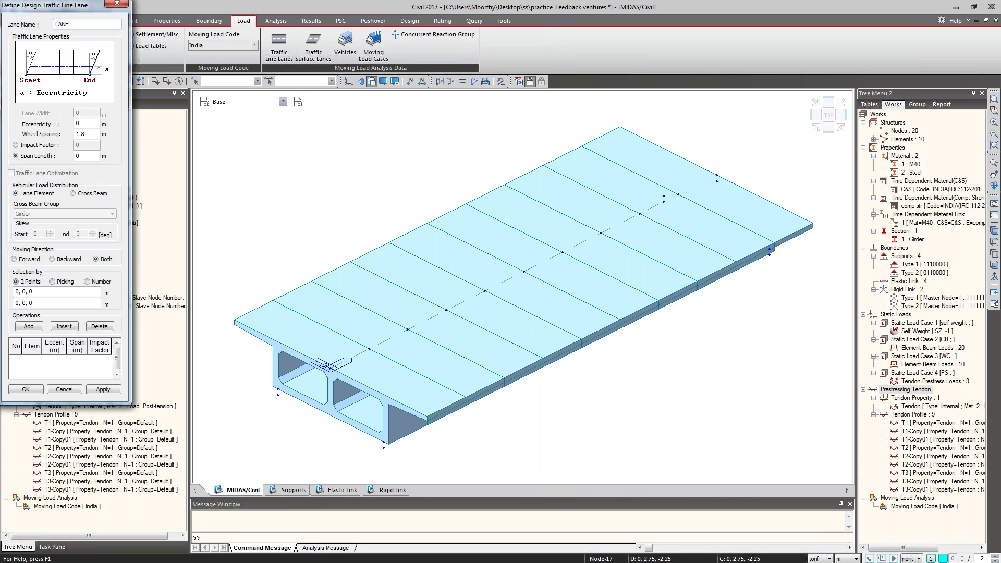
{"action": "type", "text": " 1"}
{"action": "key", "text": "Tab"}
{"action": "type", "text": "2"}
{"action": "double_click", "coordinate": [85, 156]}
{"action": "type", "text": "20"}
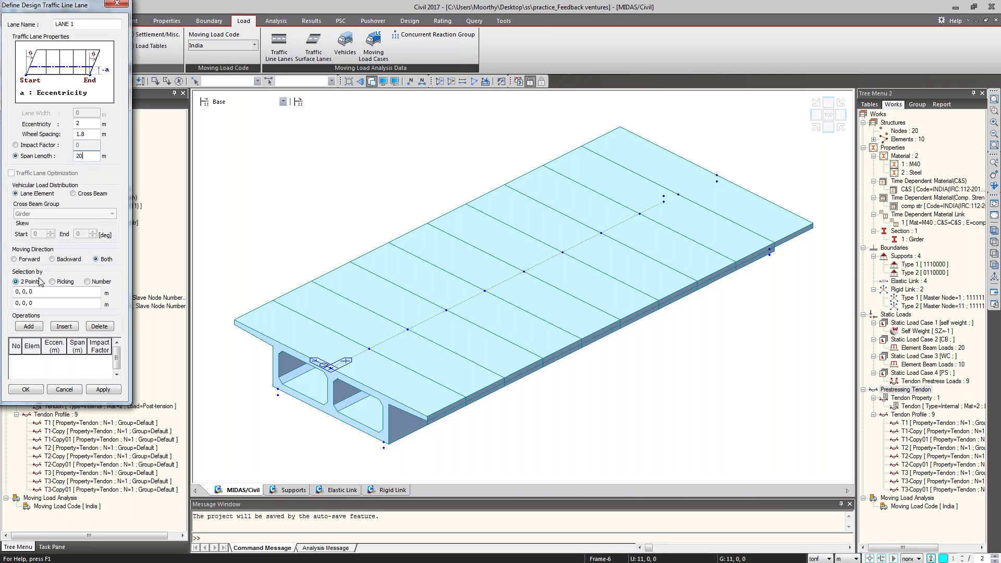
- Assign LANE 1 to the girder elements between points 0,0,0 and 20,0,0, and apply the lane
{"action": "left_click", "coordinate": [46, 295]}
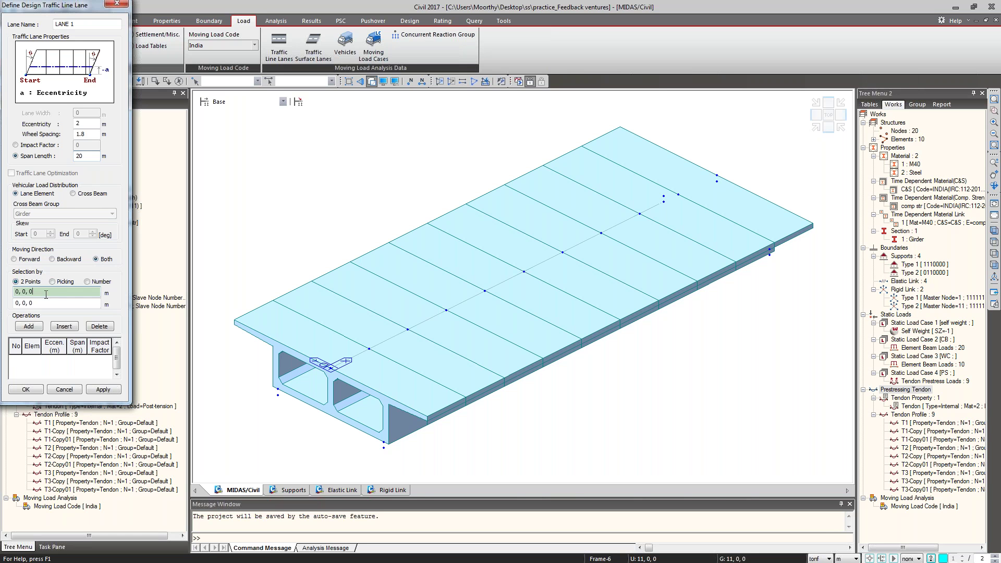
{"action": "left_click", "coordinate": [316, 370]}
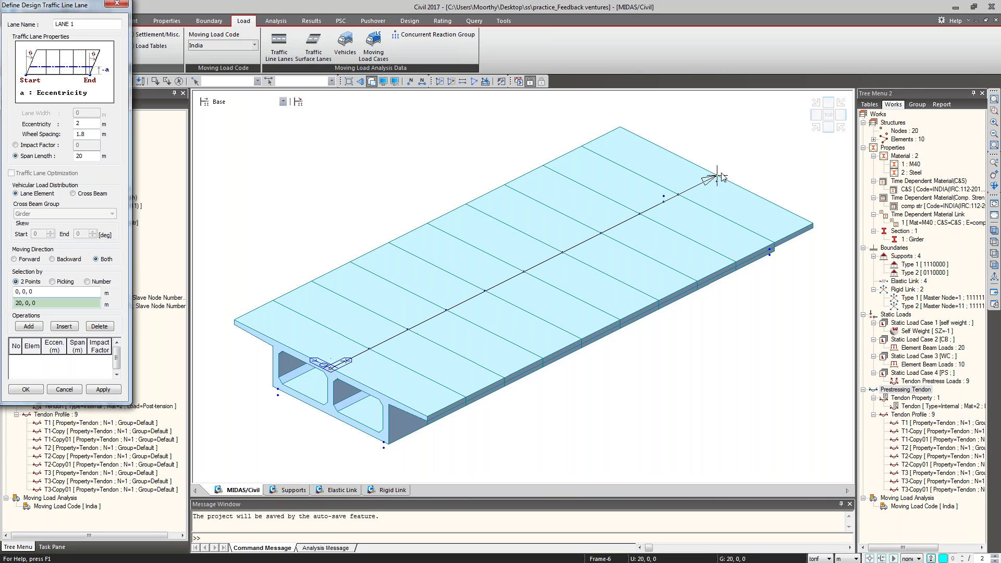
{"action": "left_click", "coordinate": [720, 176]}
{"action": "left_click", "coordinate": [398, 324]}
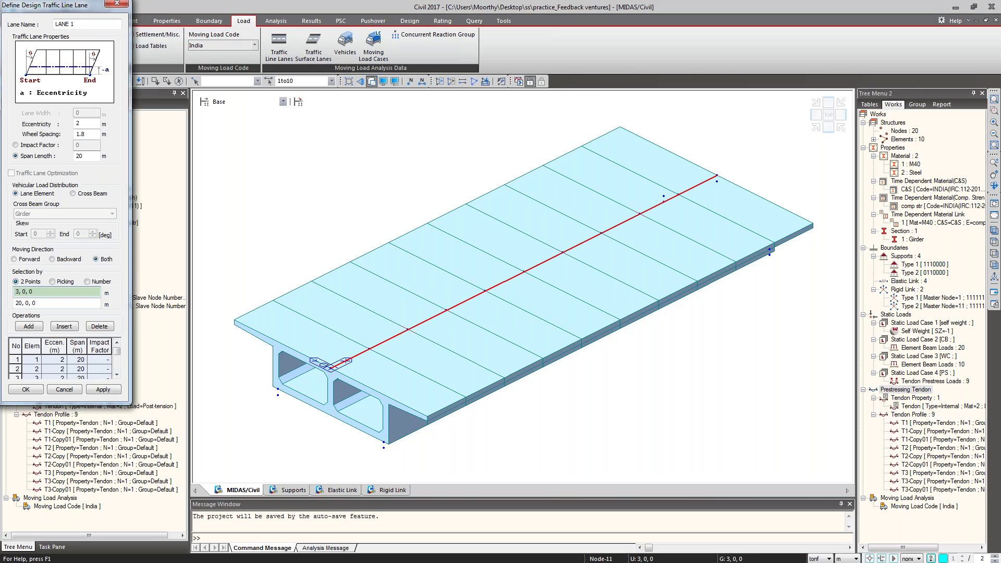
{"action": "left_click", "coordinate": [102, 390]}
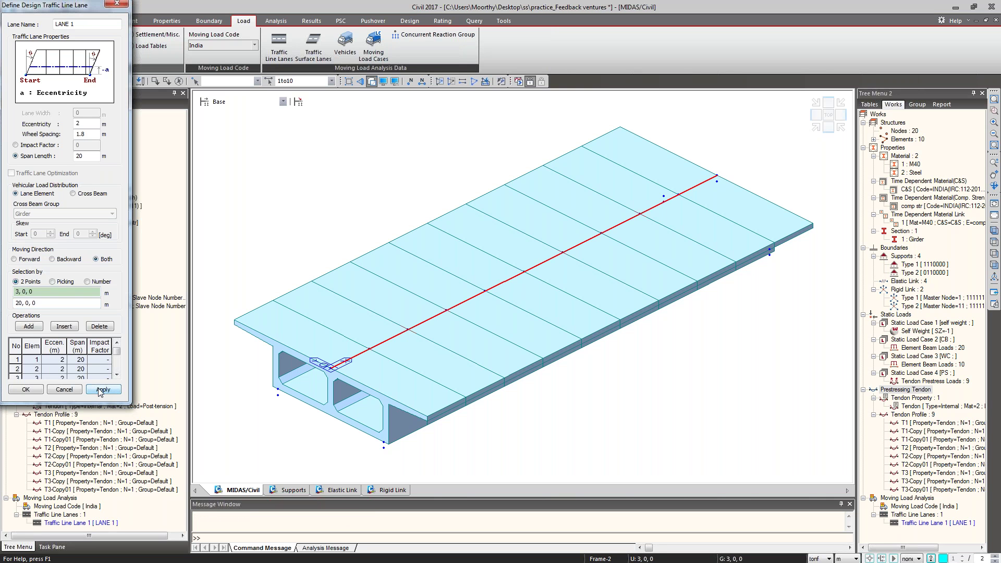
- Name the next traffic line lane LANE 2 and clear all entries from its element list
{"action": "left_click", "coordinate": [81, 24]}
{"action": "left_click", "coordinate": [16, 346]}
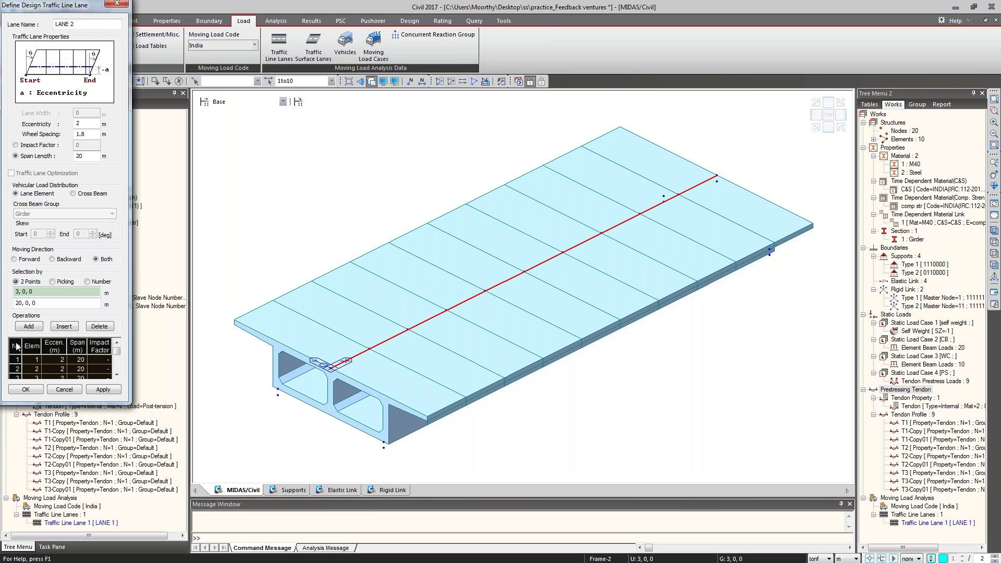
{"action": "key", "text": "Delete"}
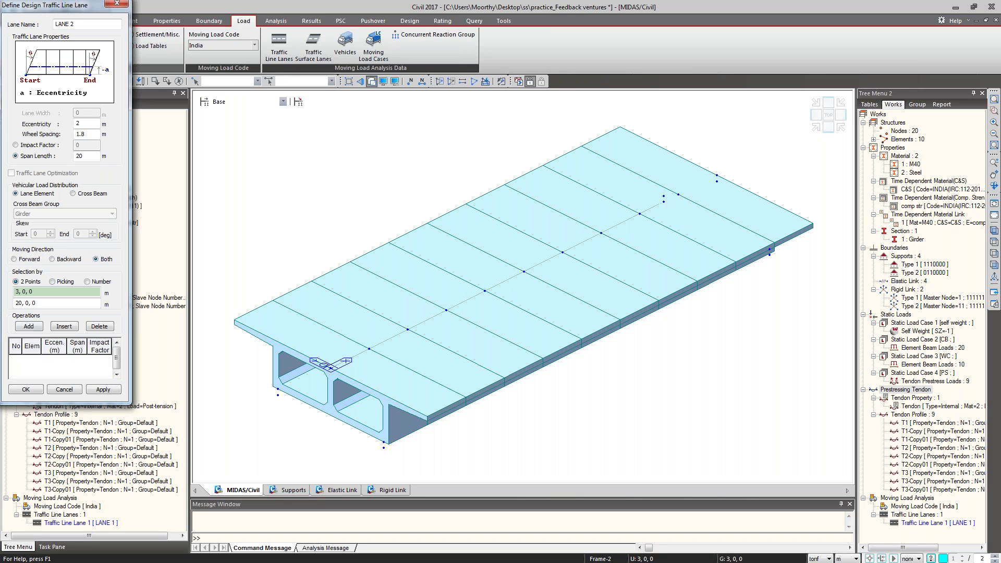
- Create traffic line lane LANE 2 with eccentricity -2 m along the girder from point 0,0,0 to 20,0,0
{"action": "double_click", "coordinate": [79, 124]}
{"action": "type", "text": "-2"}
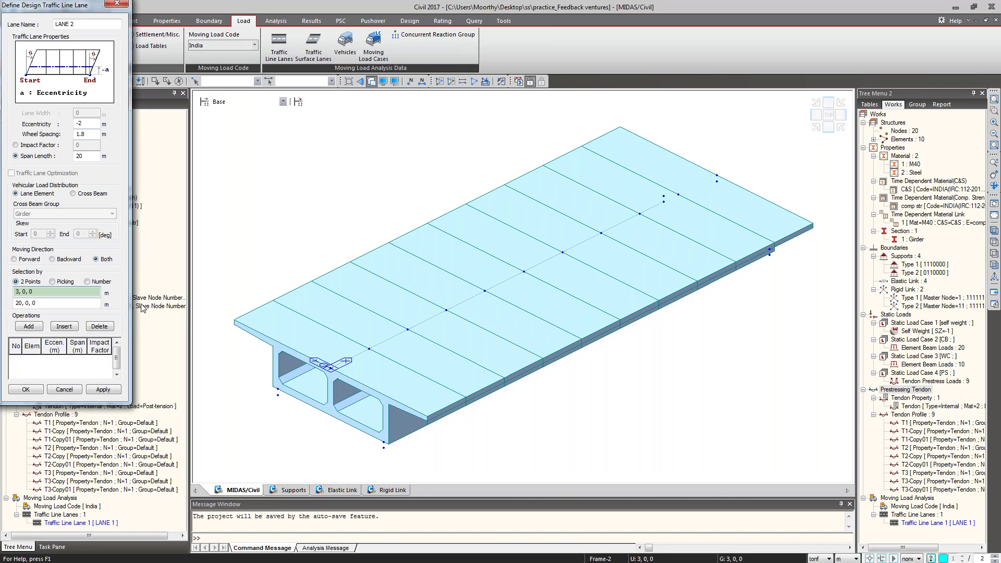
{"action": "left_click", "coordinate": [330, 368]}
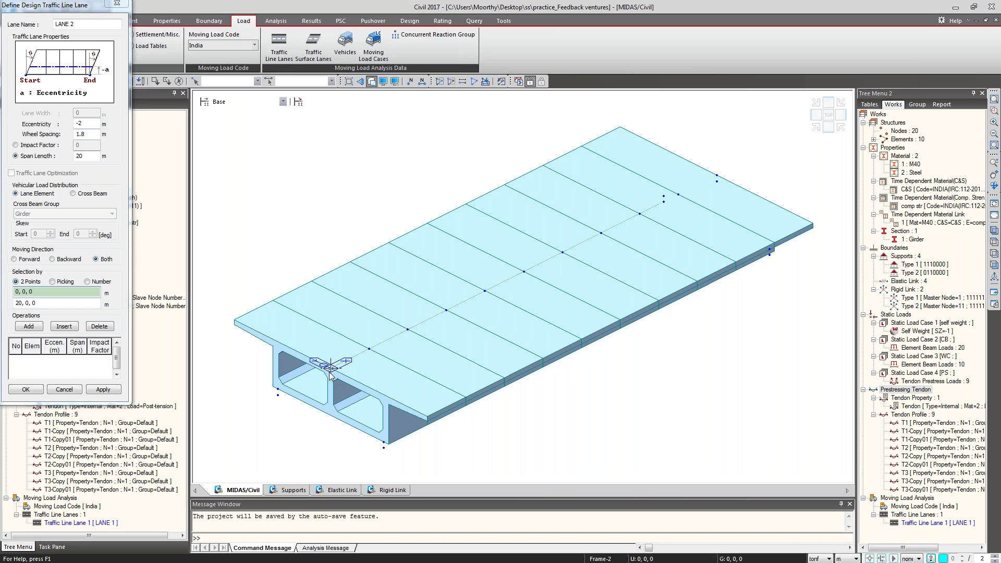
{"action": "left_click", "coordinate": [717, 176]}
{"action": "left_click", "coordinate": [104, 390]}
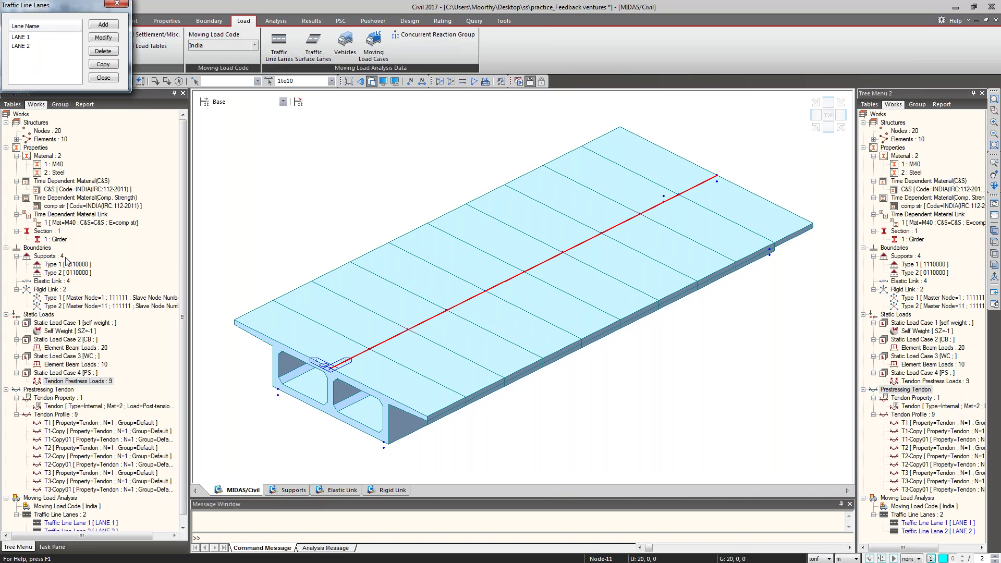
{"action": "left_click", "coordinate": [99, 78]}
- Display the defined traffic line lanes on the bridge model
{"action": "scroll", "coordinate": [182, 192], "scroll_direction": "down", "scroll_amount": 1}
{"action": "right_click", "coordinate": [89, 506]}
{"action": "left_click", "coordinate": [94, 516]}
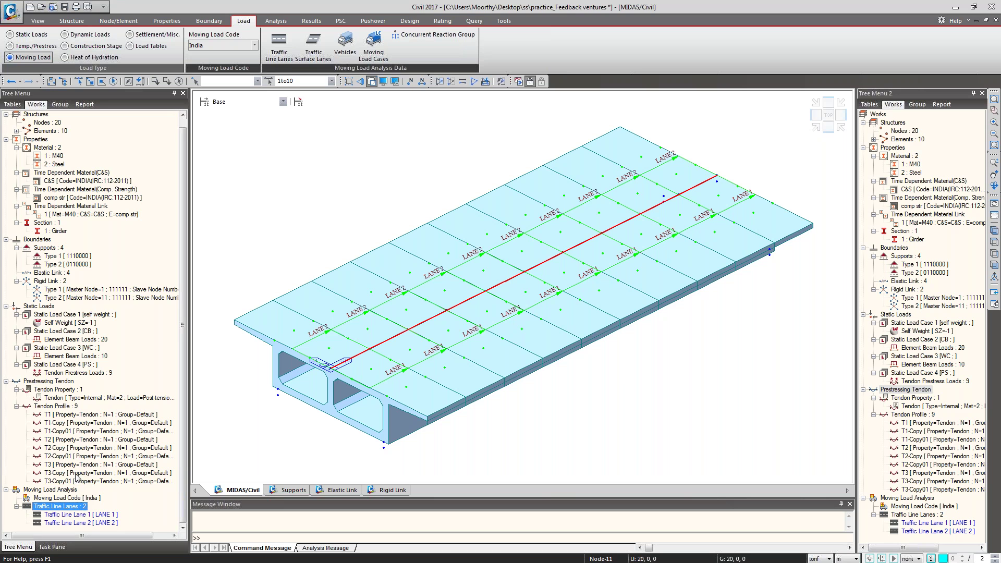
- Add a standard vehicular load of type Class A from the IRC:6-2000 Standard Load code
{"action": "left_click", "coordinate": [334, 43]}
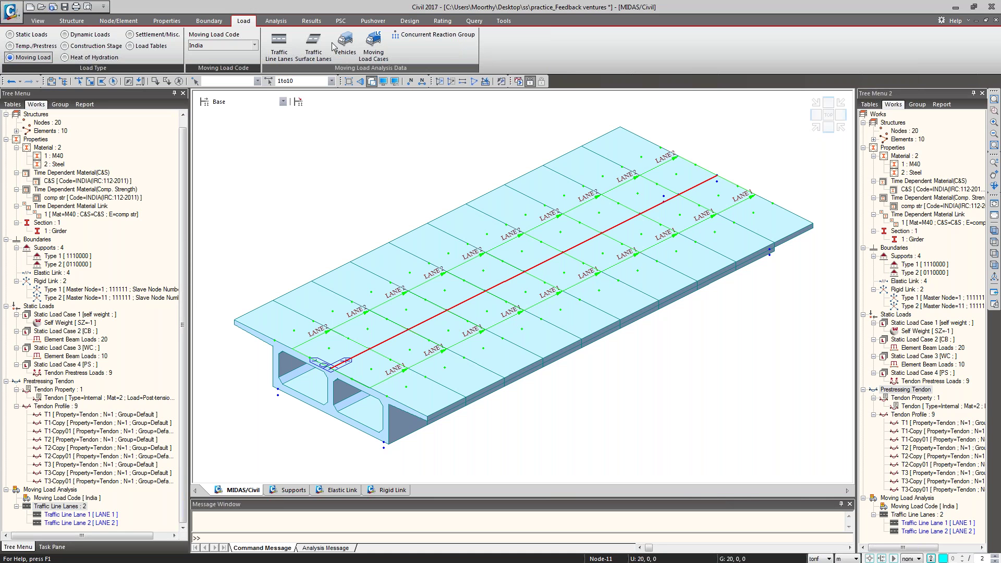
{"action": "left_click", "coordinate": [151, 40]}
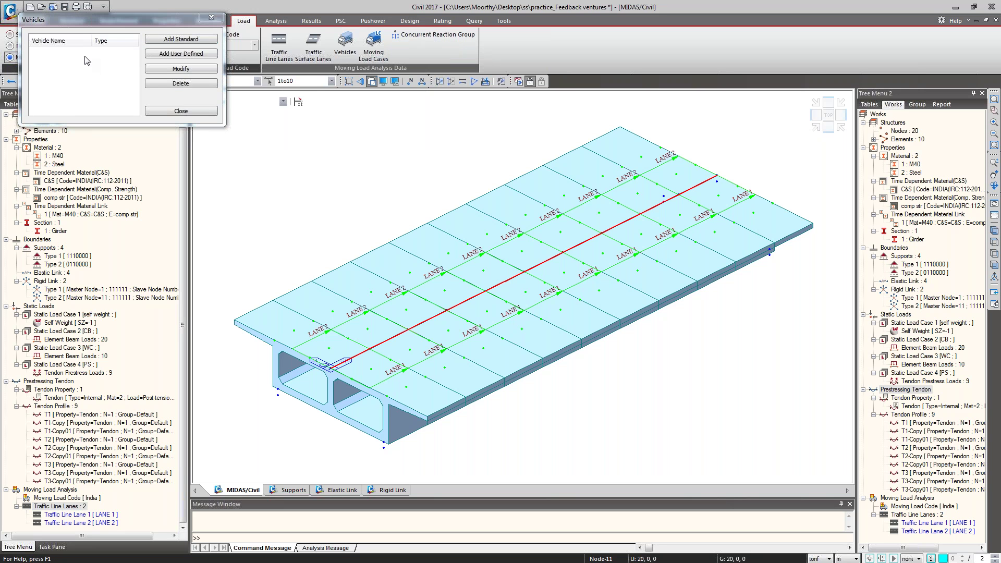
{"action": "left_click_drag", "start_coordinate": [139, 10], "coordinate": [257, 20]}
{"action": "left_click", "coordinate": [384, 89]}
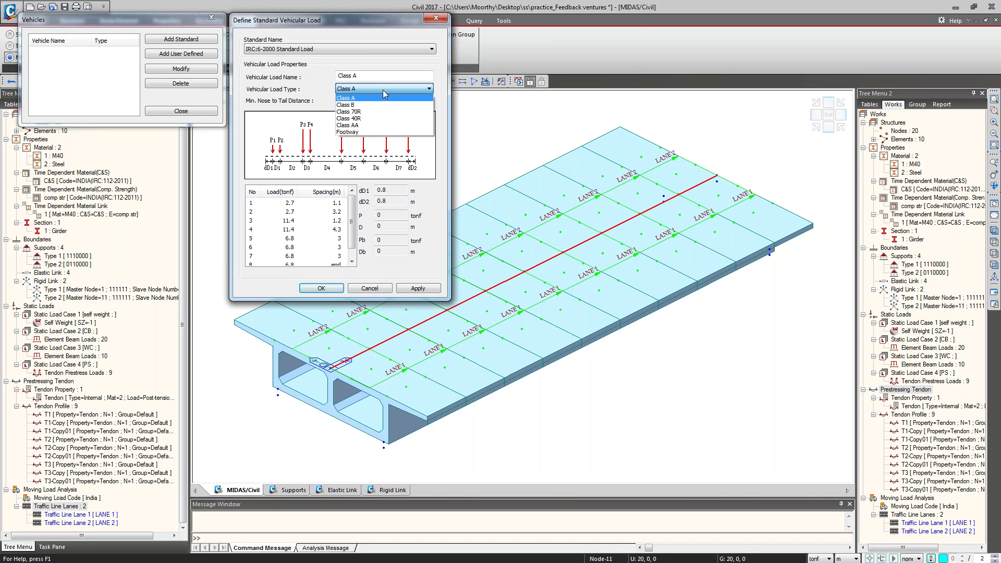
{"action": "left_click", "coordinate": [385, 93]}
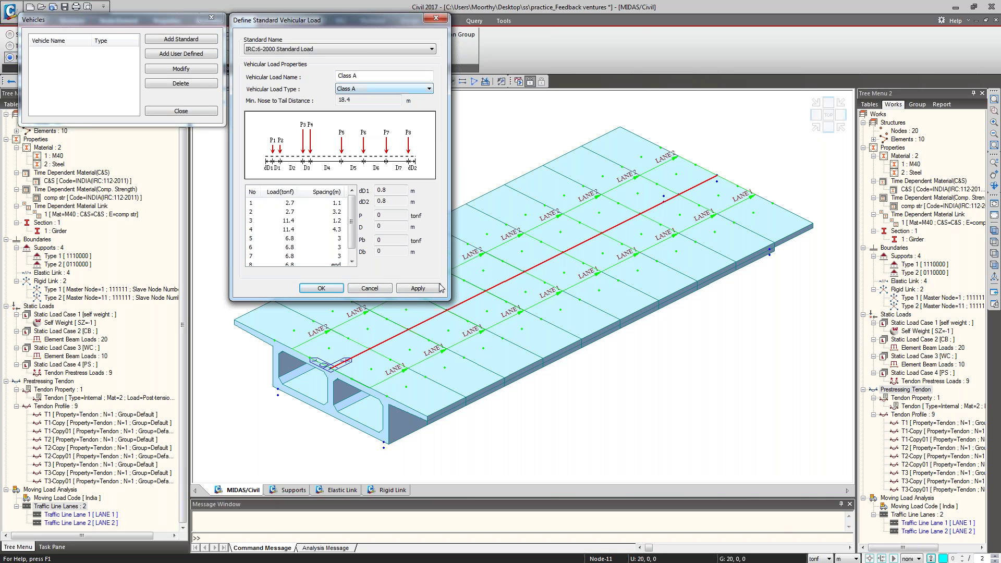
{"action": "left_click", "coordinate": [418, 289]}
- Add a second IRC:6-2000 standard vehicular load of type Class 70R and finish the vehicle definition
{"action": "left_click", "coordinate": [384, 89]}
{"action": "left_click", "coordinate": [376, 112]}
{"action": "left_click", "coordinate": [413, 290]}
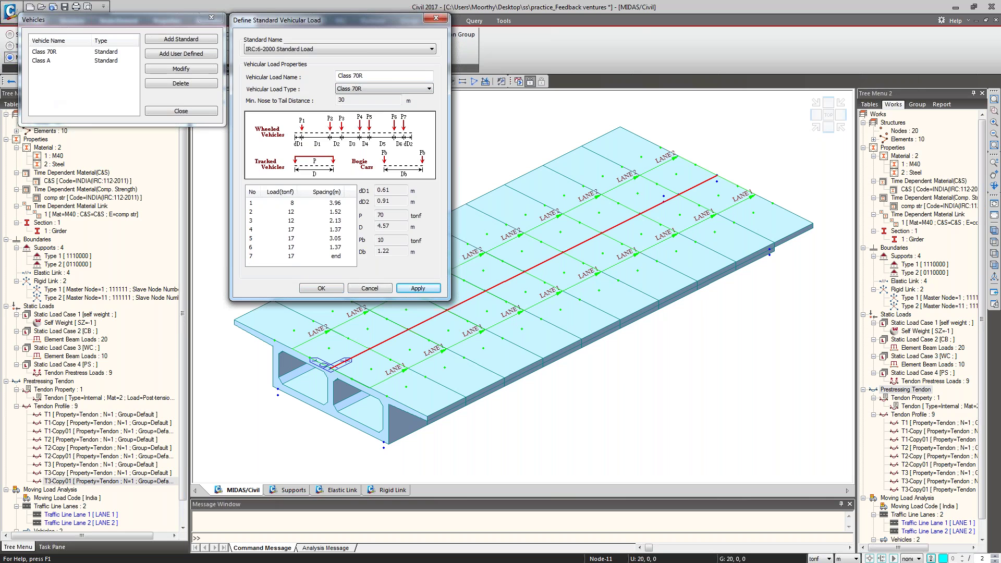
{"action": "left_click", "coordinate": [370, 288]}
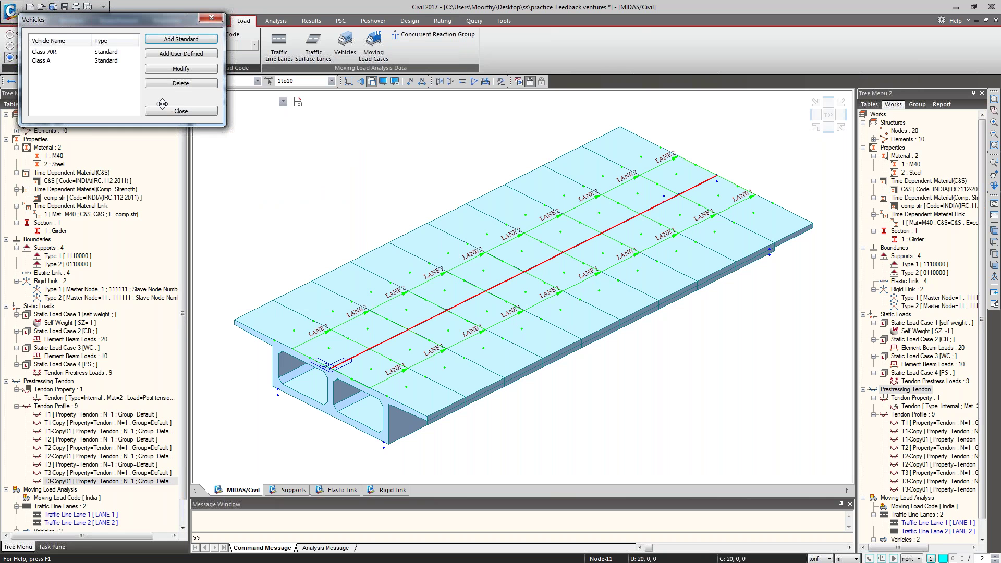
{"action": "left_click", "coordinate": [181, 112]}
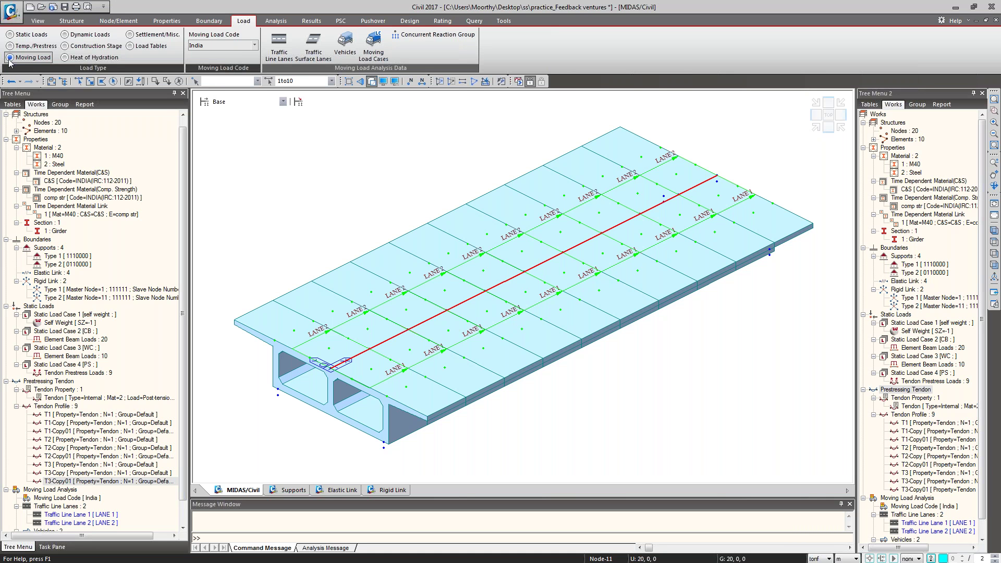
- Start a new moving load case named MVC
{"action": "left_click_drag", "start_coordinate": [0, 34], "coordinate": [37, 35]}
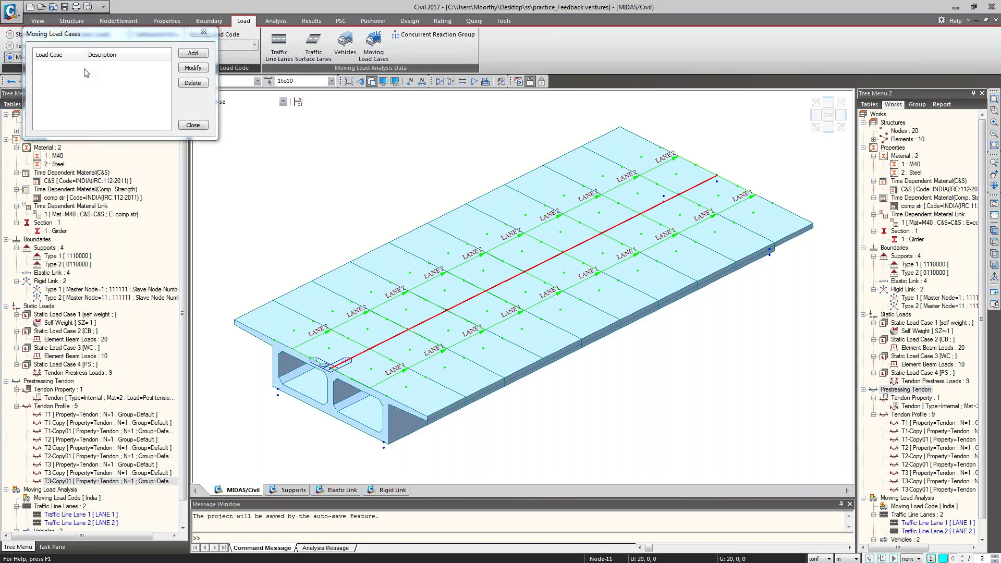
{"action": "left_click", "coordinate": [192, 53]}
{"action": "left_click_drag", "start_coordinate": [63, 146], "coordinate": [320, 110]}
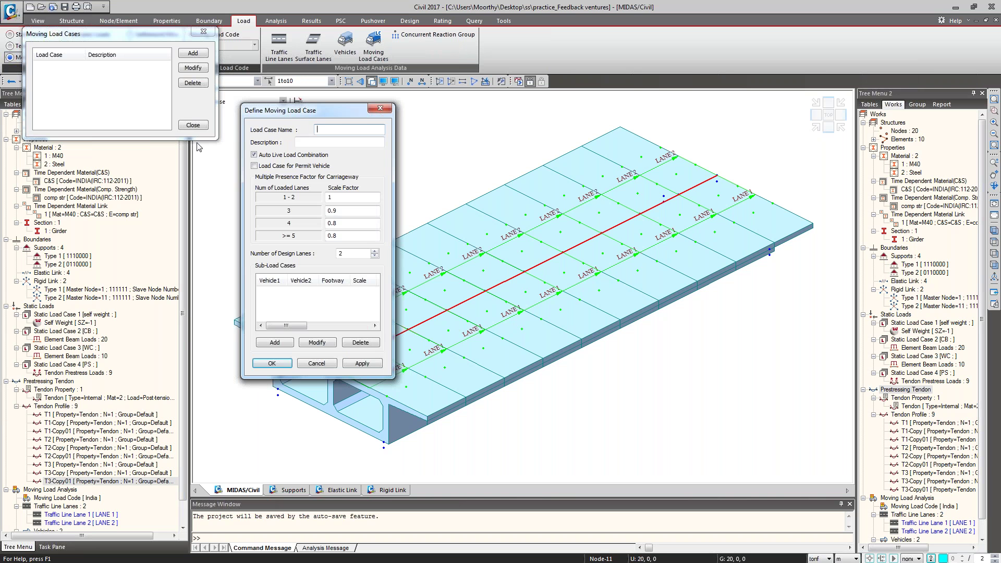
{"action": "type", "text": "MVC"}
{"action": "left_click", "coordinate": [275, 343]}
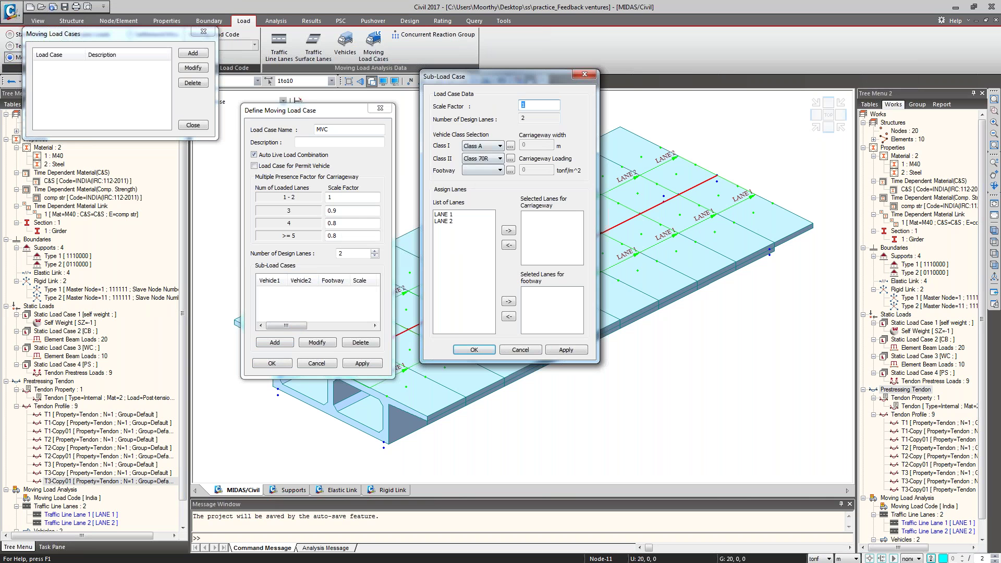
{"action": "left_click", "coordinate": [481, 144]}
{"action": "left_click", "coordinate": [481, 146]}
{"action": "left_click", "coordinate": [483, 158]}
{"action": "left_click", "coordinate": [476, 167]}
{"action": "left_click_drag", "start_coordinate": [463, 216], "coordinate": [457, 246]}
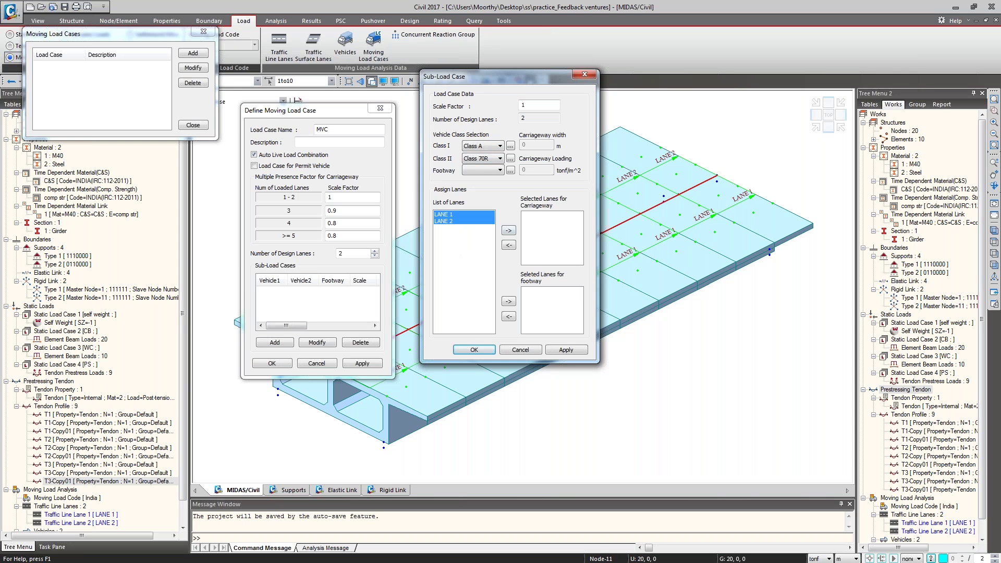
{"action": "left_click", "coordinate": [508, 230]}
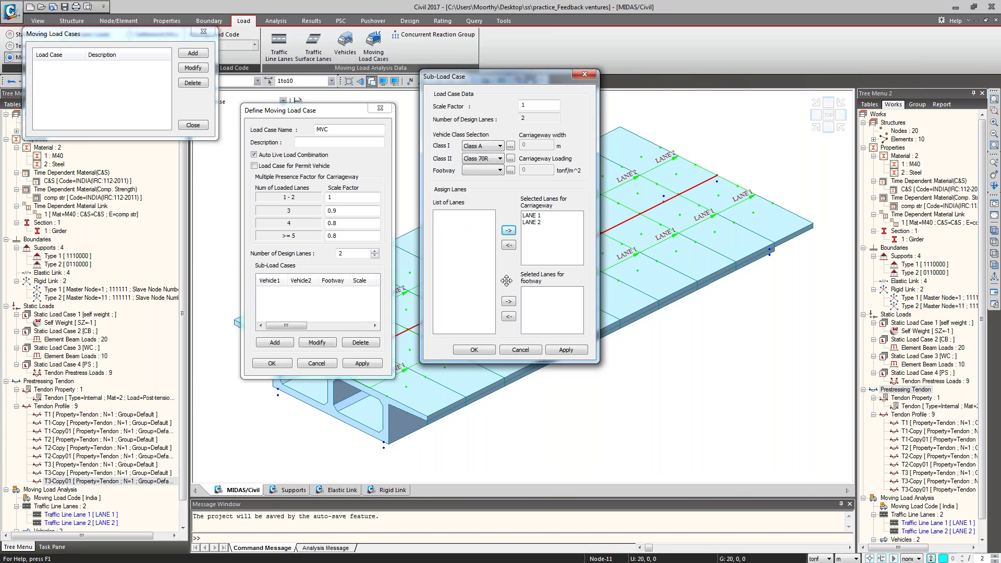
{"action": "left_click", "coordinate": [517, 346]}
- Turn off auto live load combination for MVC and add a Class A sub-load case with scale factor 1 on LANE 1 and LANE 2
{"action": "left_click", "coordinate": [254, 155]}
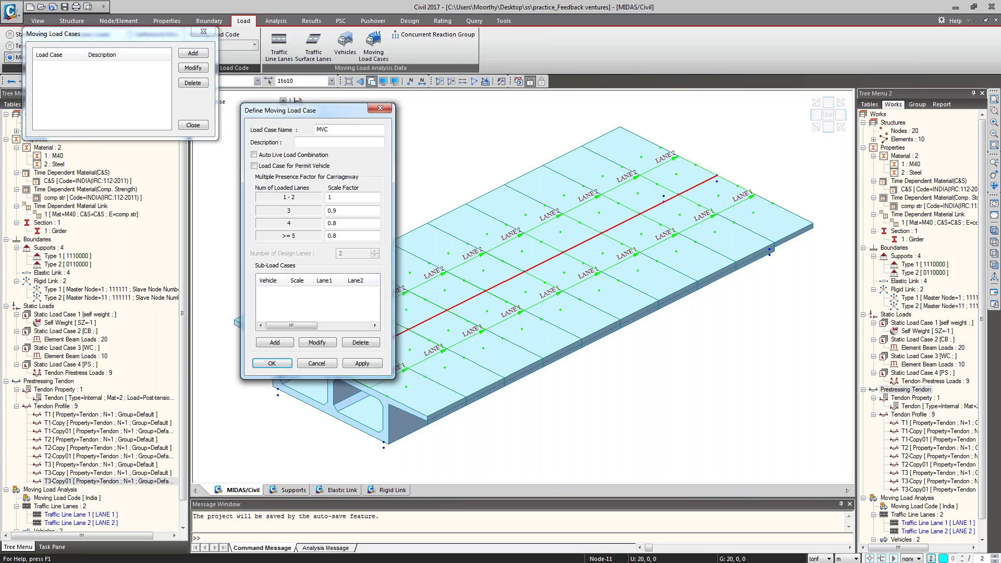
{"action": "left_click", "coordinate": [275, 342]}
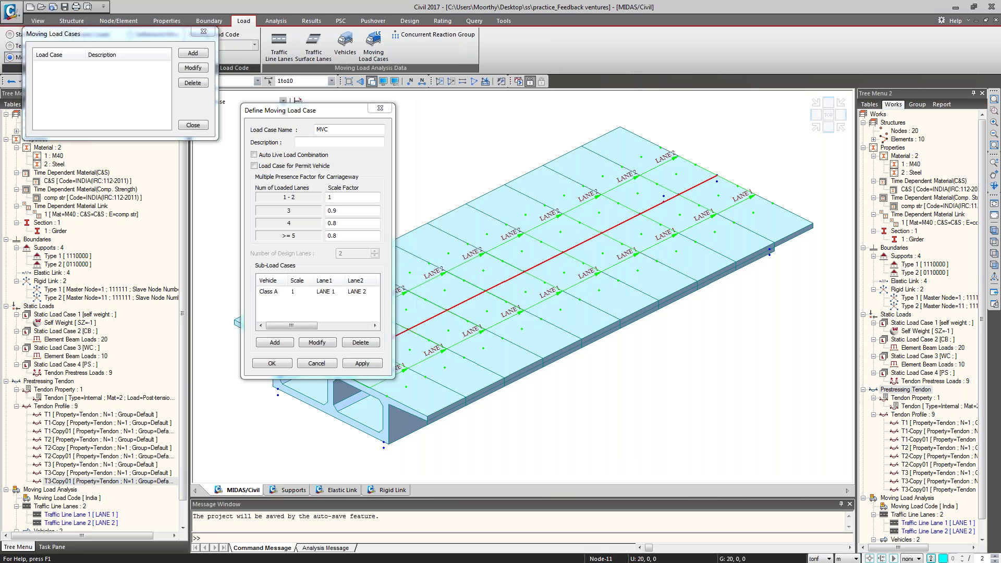
- Add a Class 70R sub-load case on LANE 1 and LANE 2 with minimum and maximum loaded lanes of 1, and save load case MVC
{"action": "left_click", "coordinate": [275, 343]}
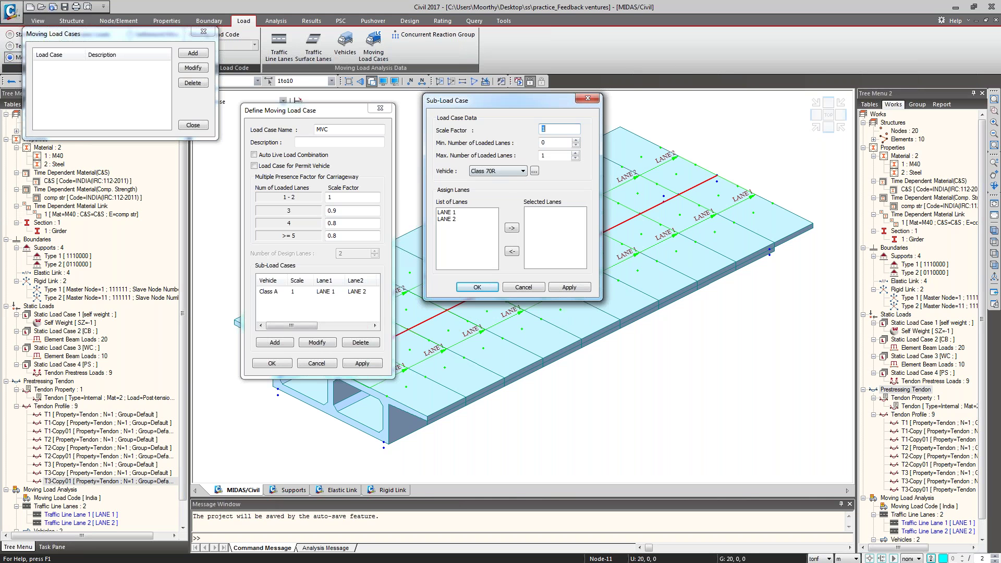
{"action": "key", "text": "Tab"}
{"action": "left_click_drag", "start_coordinate": [459, 213], "coordinate": [453, 234]}
{"action": "left_click", "coordinate": [512, 228]}
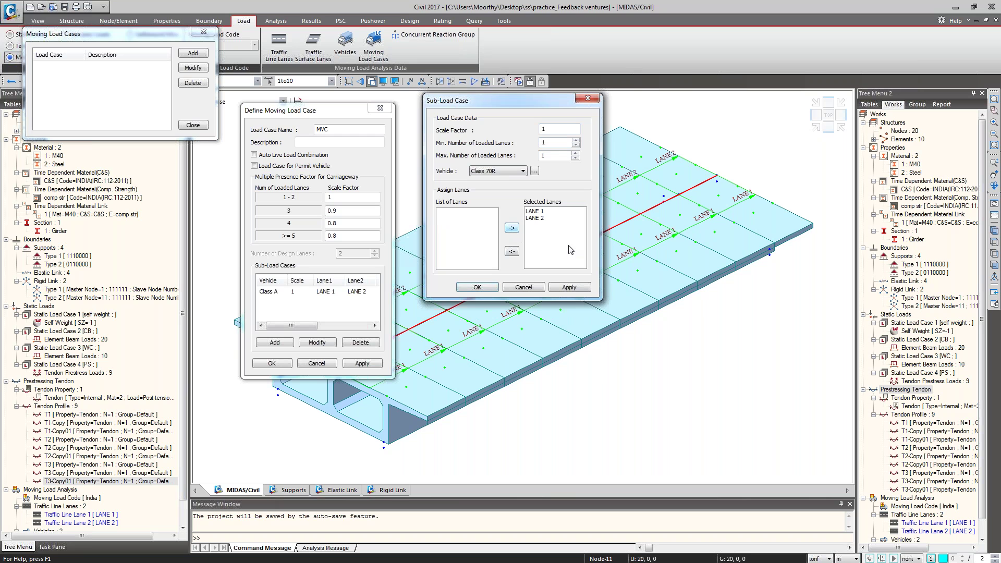
{"action": "left_click", "coordinate": [479, 291]}
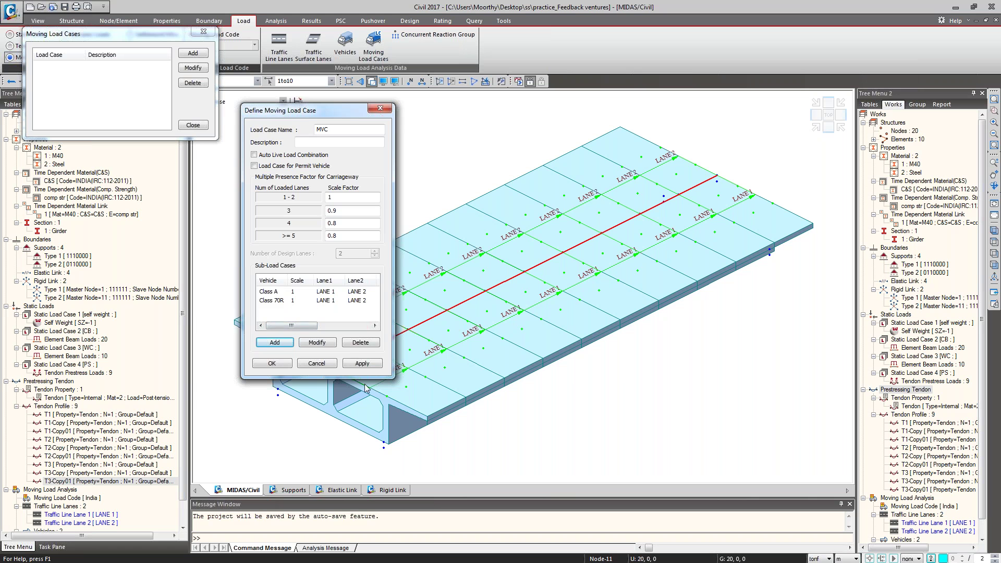
{"action": "left_click", "coordinate": [272, 364]}
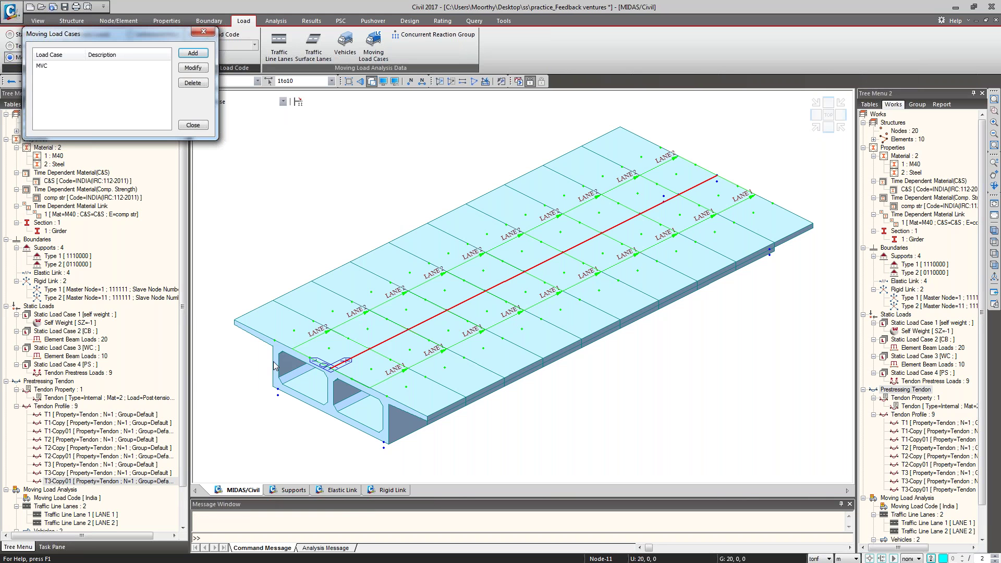
{"action": "left_click", "coordinate": [192, 126]}
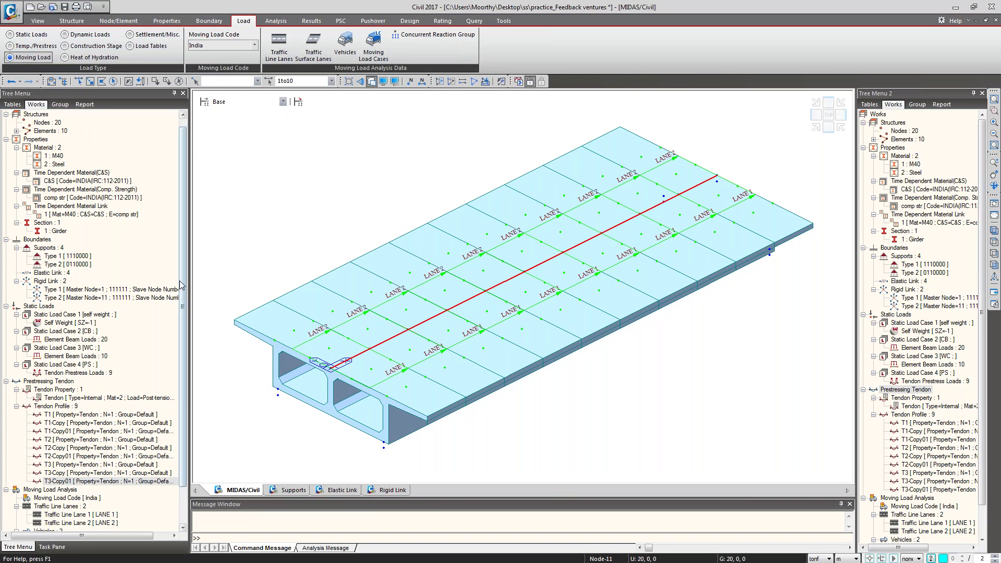
{"action": "scroll", "coordinate": [184, 305], "scroll_direction": "down", "scroll_amount": 2}
{"action": "scroll", "coordinate": [184, 305], "scroll_direction": "down", "scroll_amount": 3}
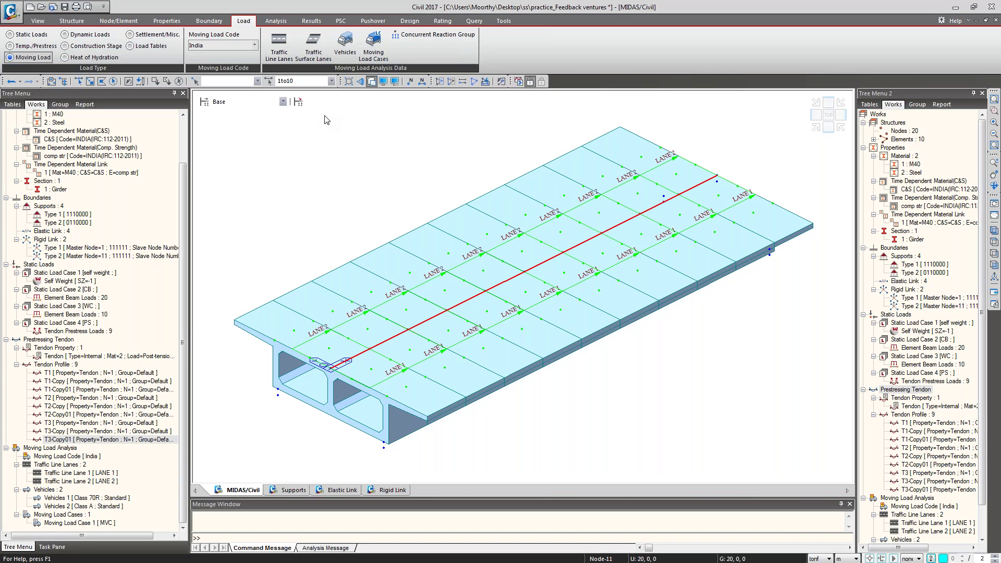
- Try to generate an IS1893(2002) response spectrum function for seismic zone IV (0.24) and medium soil, and discard it
{"action": "left_click", "coordinate": [90, 35]}
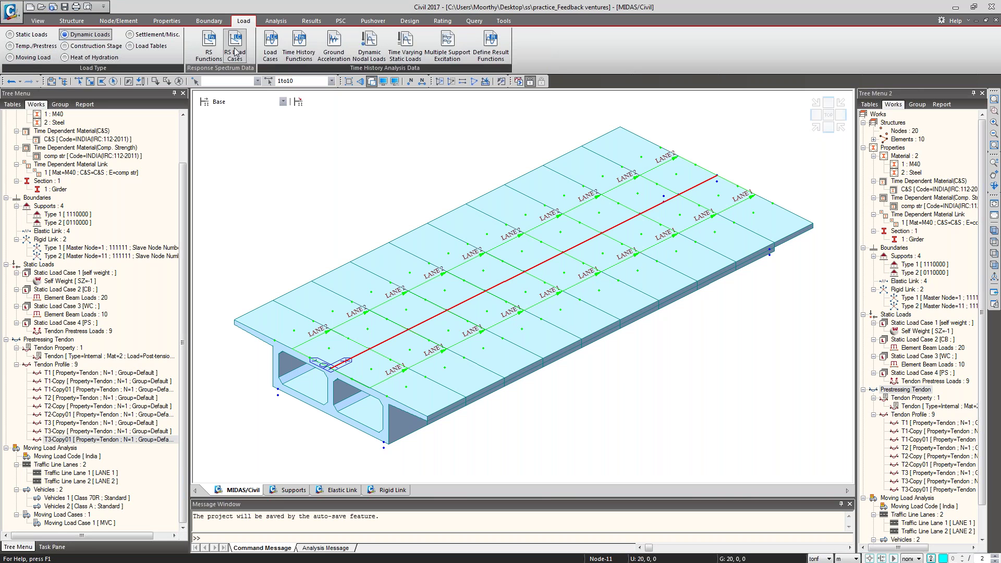
{"action": "left_click", "coordinate": [208, 44]}
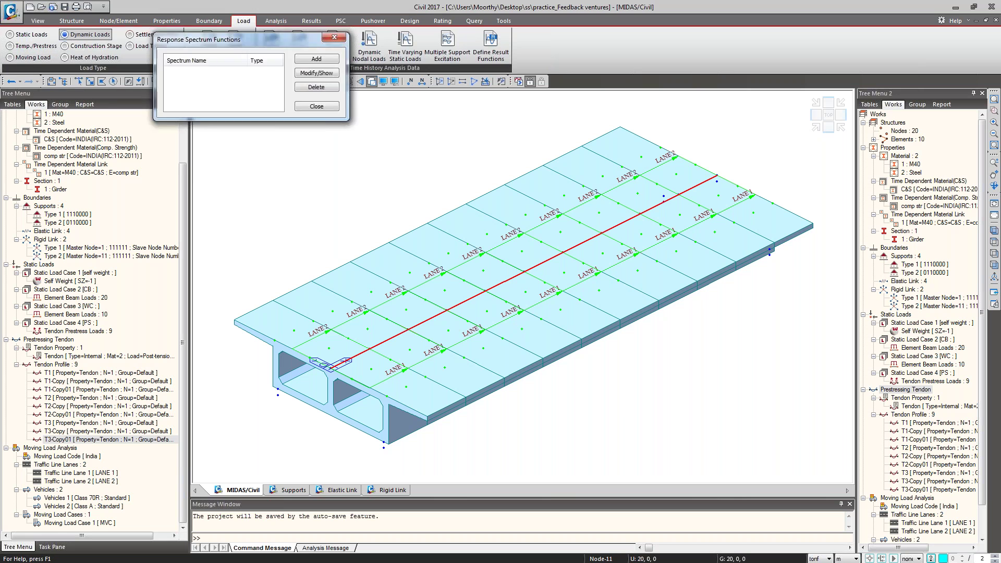
{"action": "left_click", "coordinate": [353, 110]}
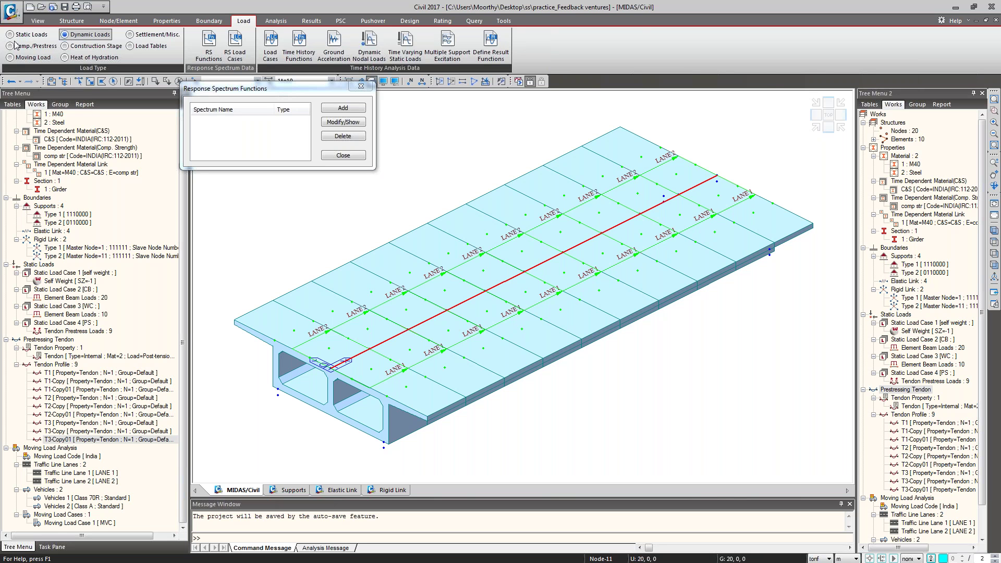
{"action": "left_click_drag", "start_coordinate": [591, 91], "coordinate": [590, 85]}
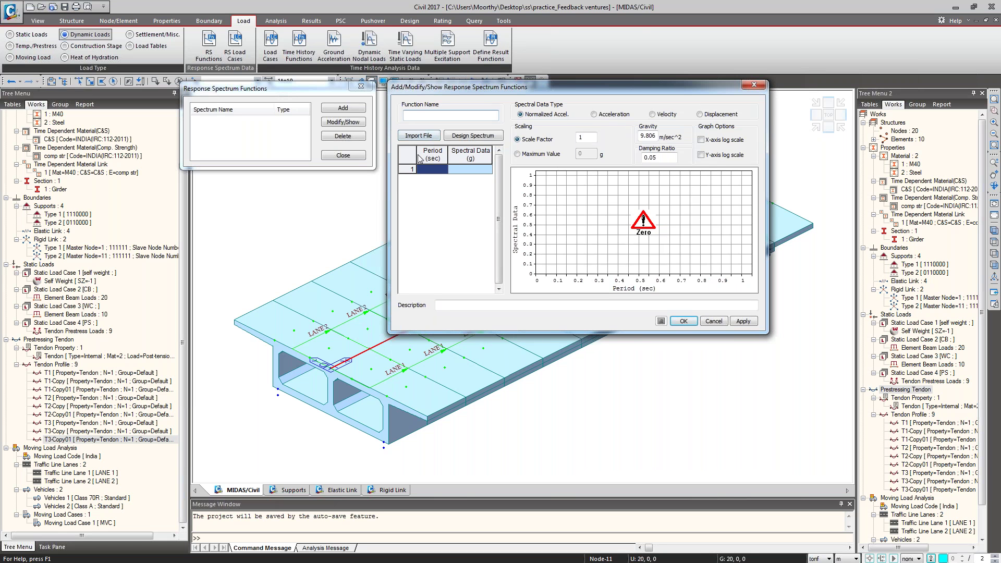
{"action": "left_click", "coordinate": [471, 138]}
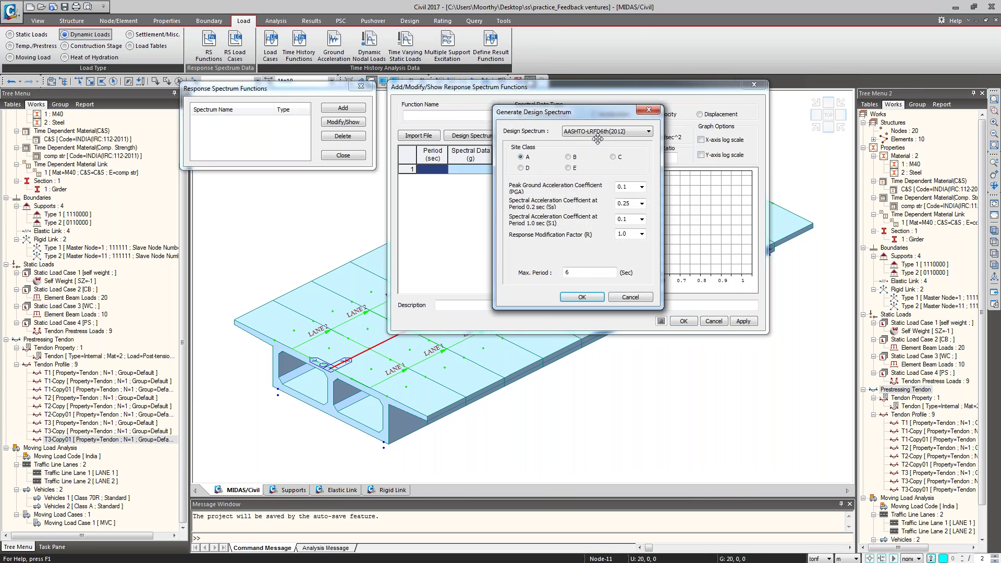
{"action": "left_click", "coordinate": [626, 132]}
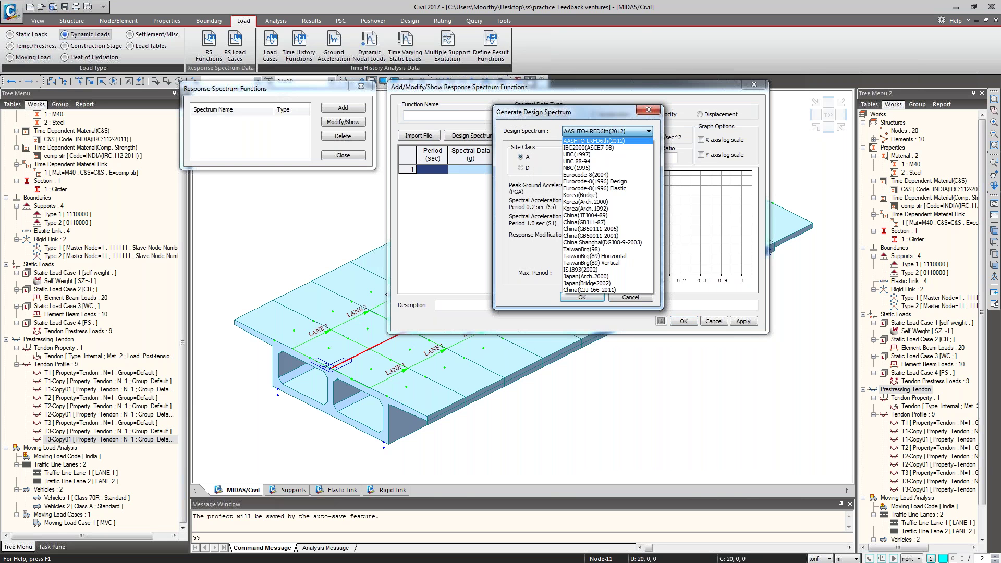
{"action": "left_click", "coordinate": [624, 270]}
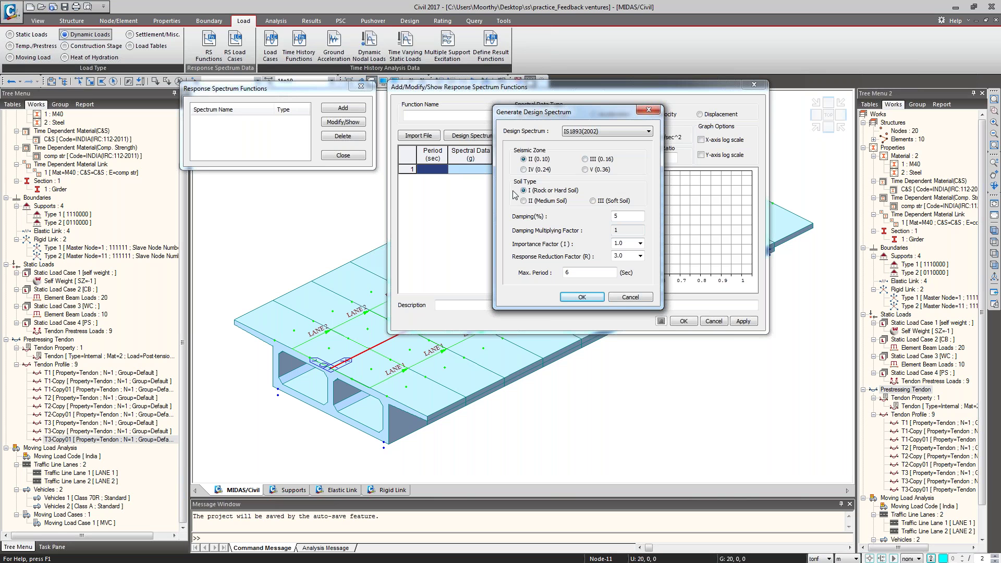
{"action": "left_click", "coordinate": [524, 170]}
{"action": "left_click", "coordinate": [582, 298]}
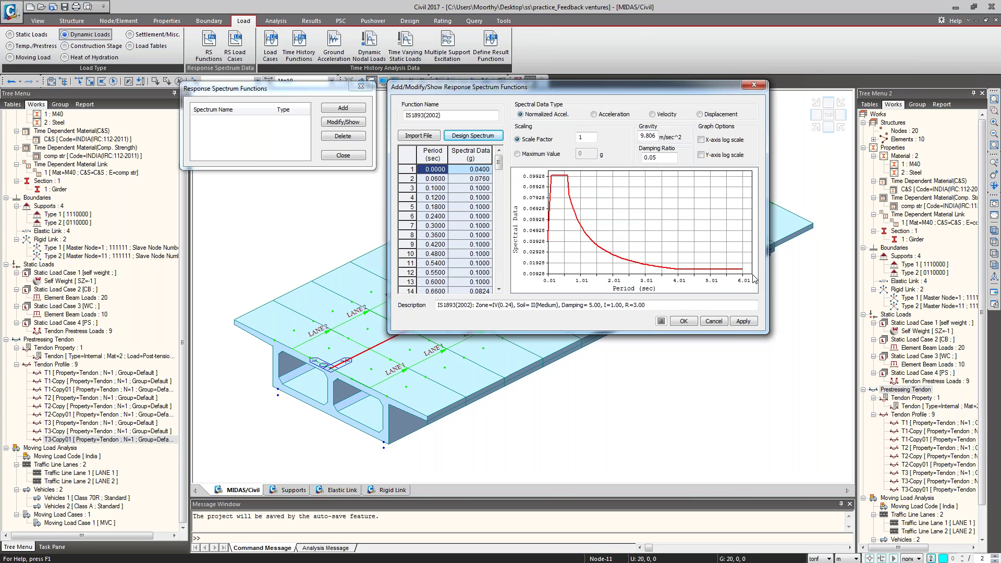
{"action": "left_click", "coordinate": [714, 321]}
{"action": "left_click", "coordinate": [345, 156]}
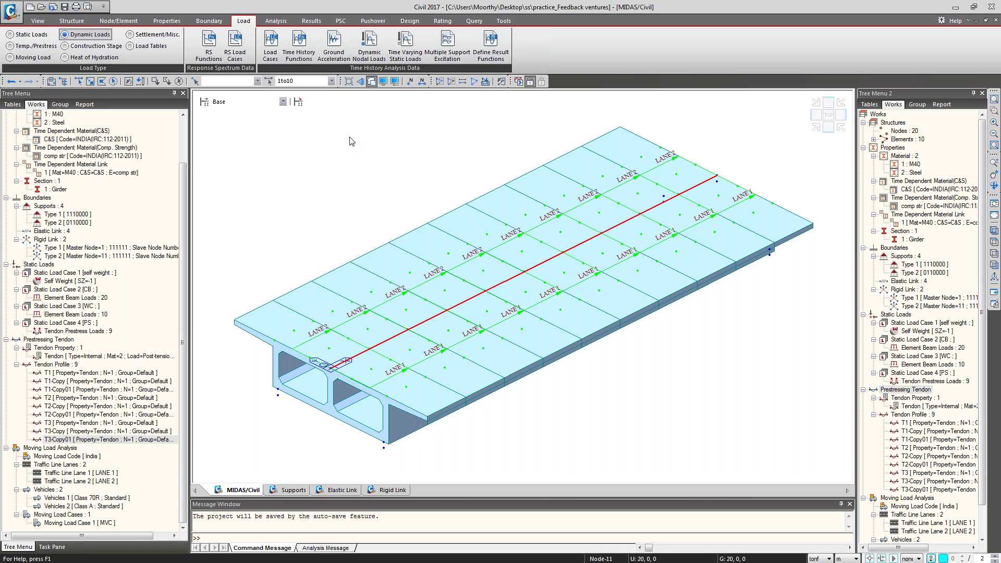
- Start a response spectrum load case named X DIR in direction X-Y with the damping method applied, and try to add it
{"action": "left_click", "coordinate": [227, 55]}
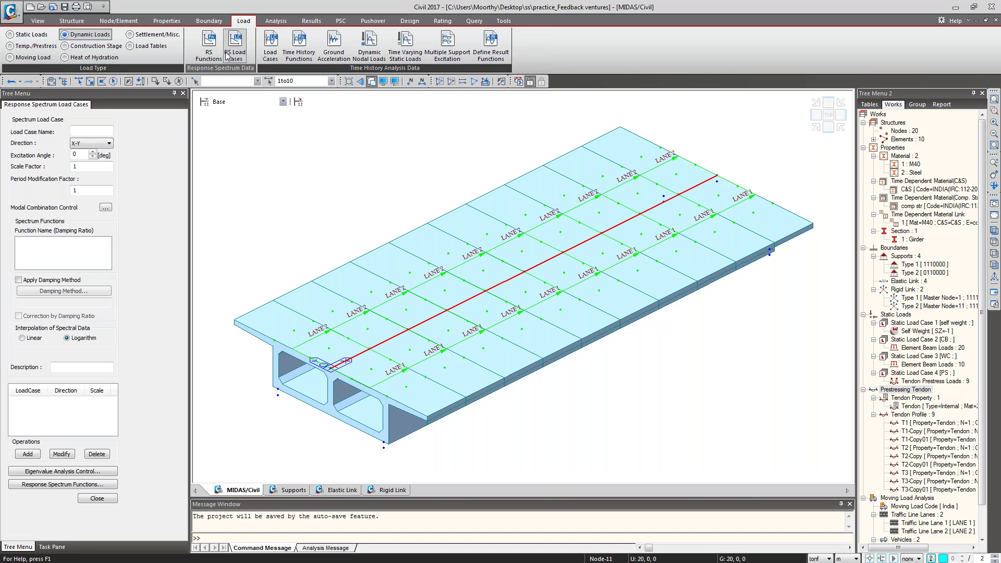
{"action": "left_click", "coordinate": [97, 132]}
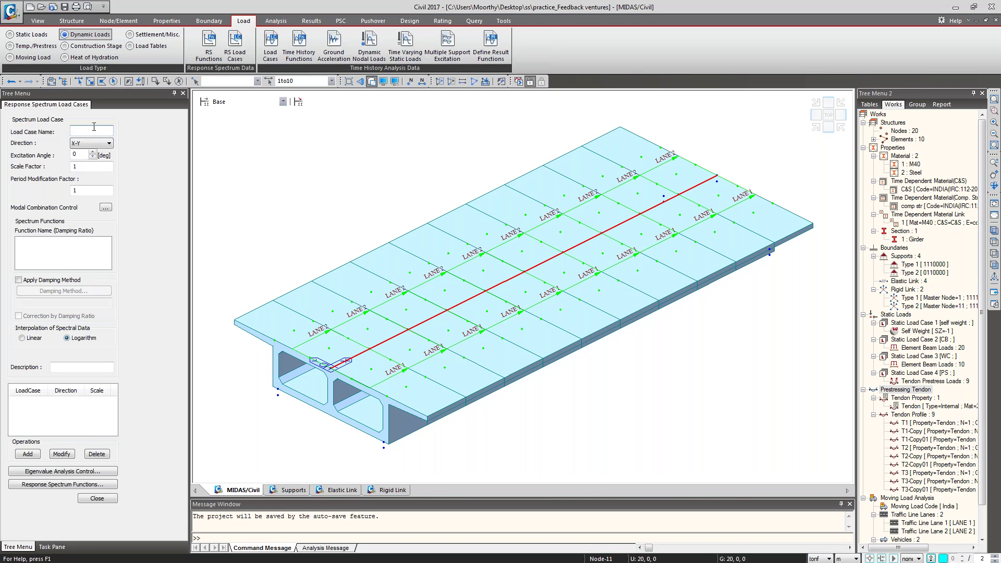
{"action": "type", "text": "X DIR"}
{"action": "left_click", "coordinate": [107, 207]}
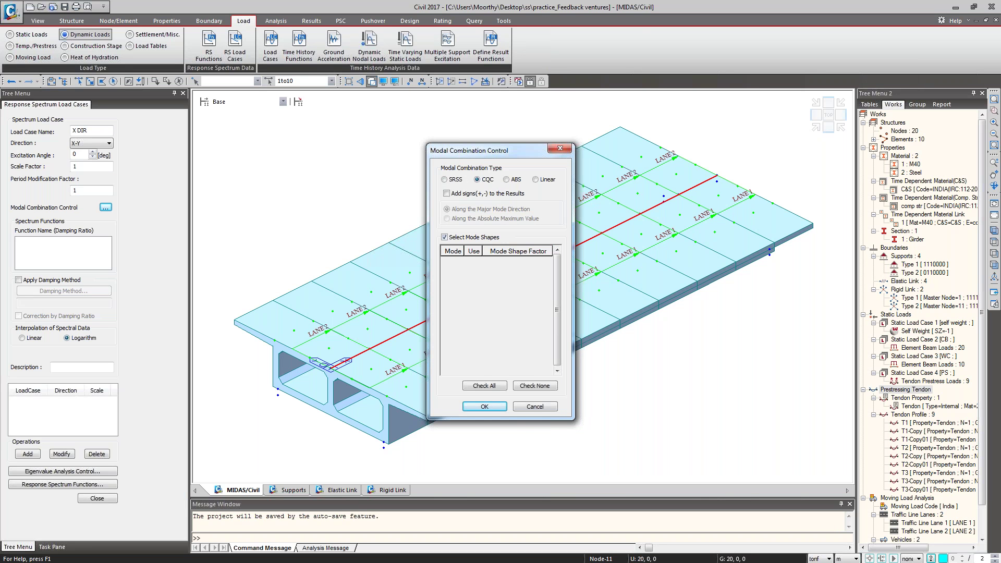
{"action": "left_click", "coordinate": [484, 407]}
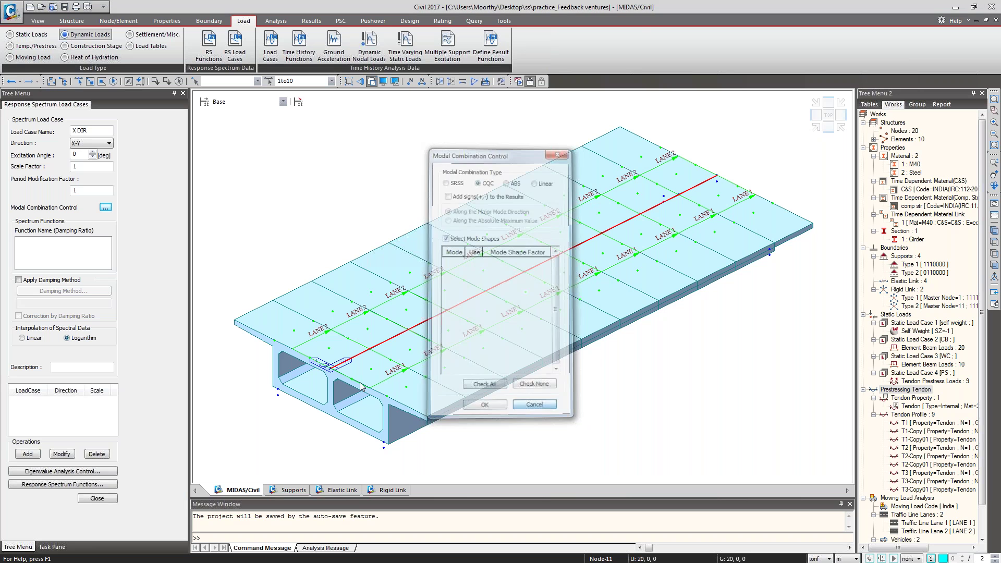
{"action": "left_click", "coordinate": [33, 285]}
{"action": "left_click", "coordinate": [55, 291]}
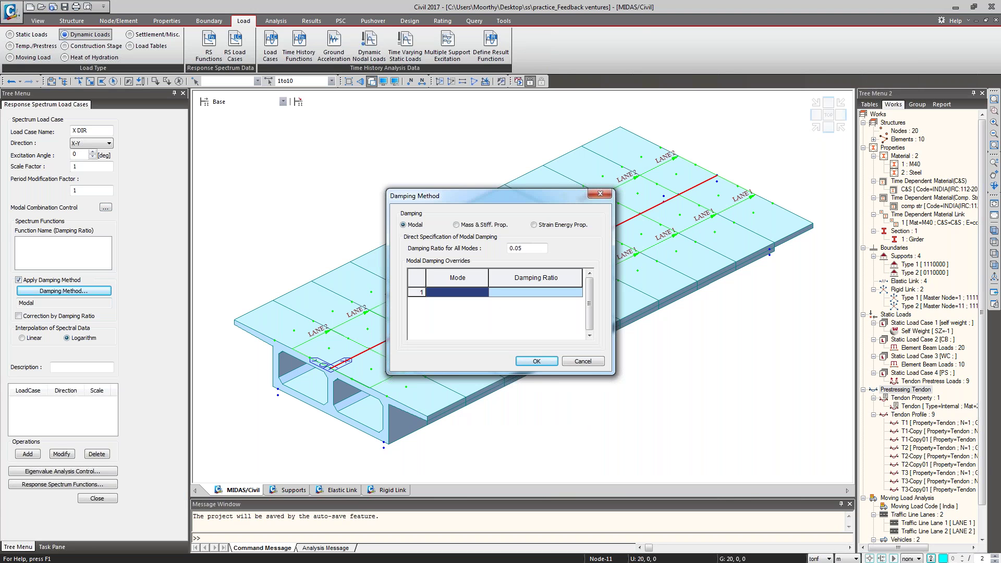
{"action": "left_click", "coordinate": [589, 364]}
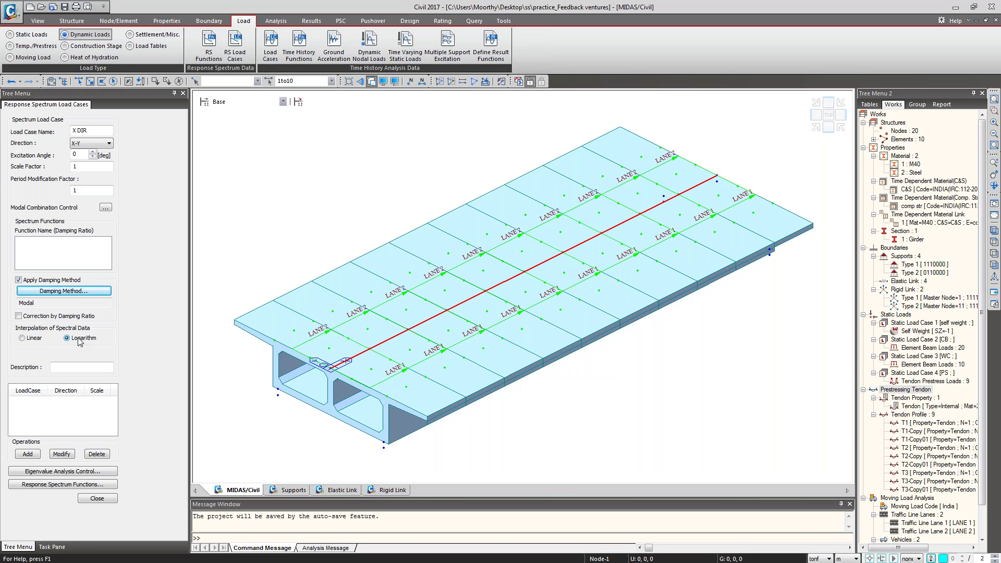
{"action": "left_click", "coordinate": [29, 454]}
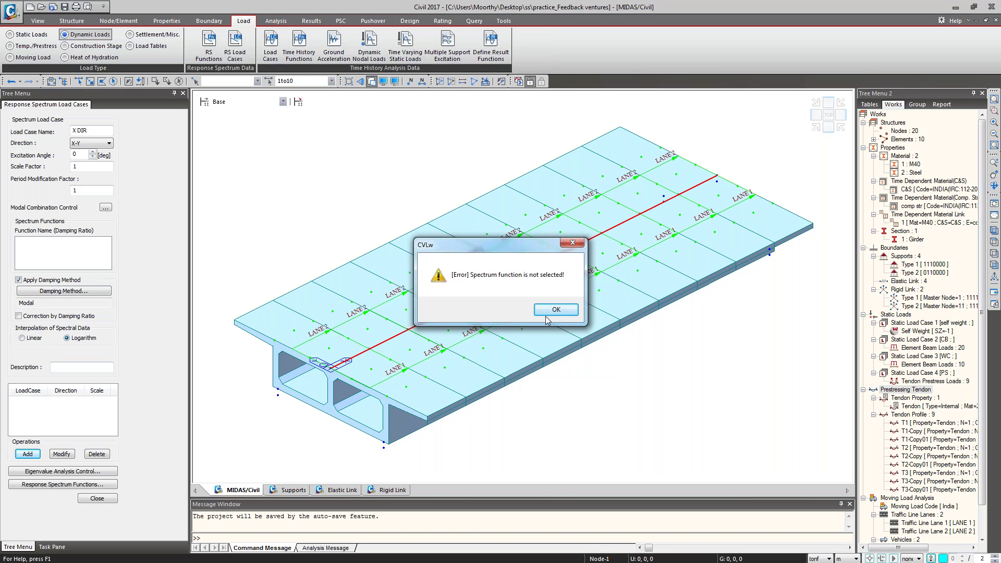
{"action": "left_click", "coordinate": [553, 310]}
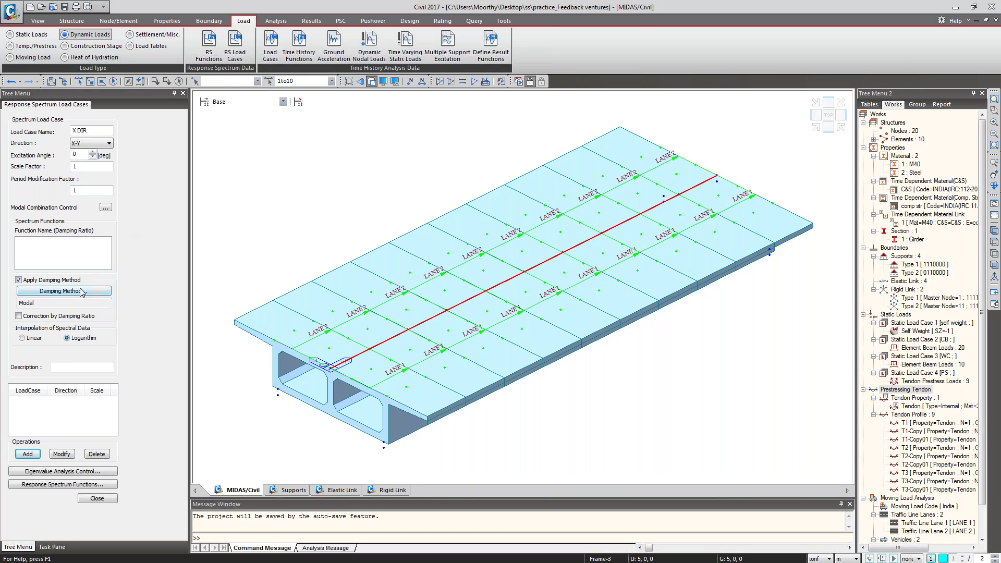
{"action": "left_click", "coordinate": [85, 245]}
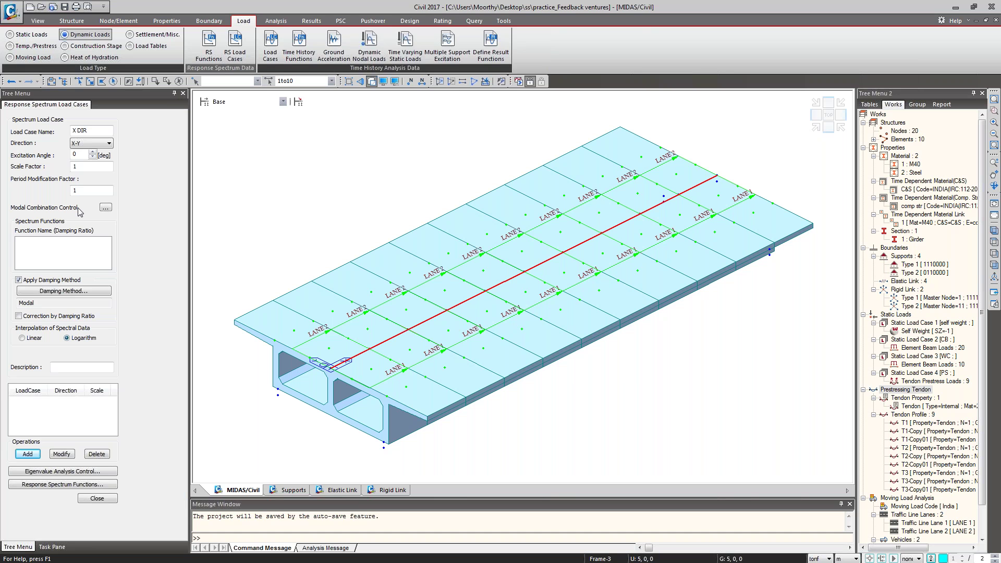
- Add an IS1893(2002) response spectrum function for seismic zone IV (0.24) and soil type II (Medium Soil)
{"action": "left_click", "coordinate": [209, 48]}
{"action": "left_click_drag", "start_coordinate": [333, 14], "coordinate": [221, 59]}
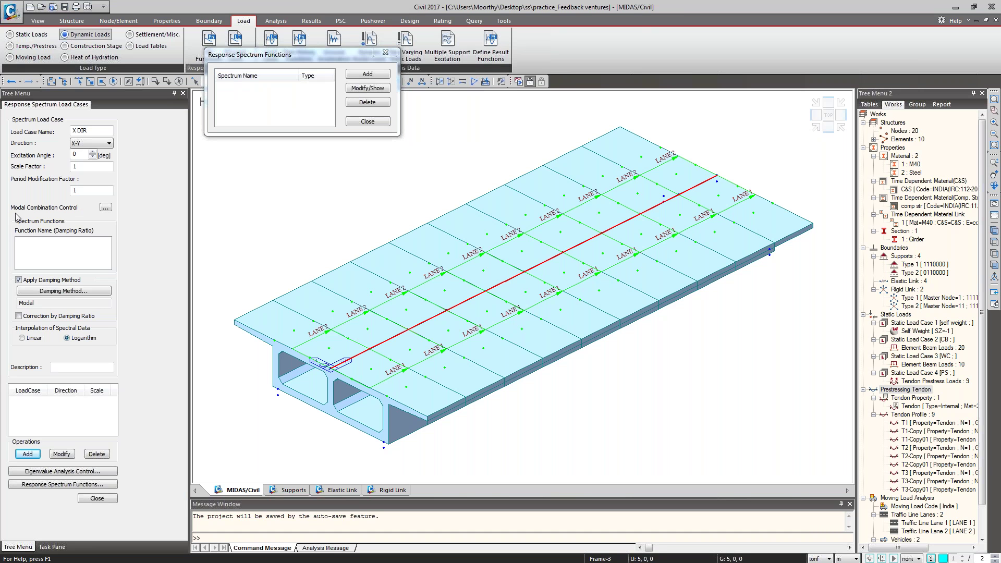
{"action": "left_click", "coordinate": [368, 74]}
{"action": "left_click_drag", "start_coordinate": [344, 87], "coordinate": [562, 126]}
{"action": "left_click", "coordinate": [458, 174]}
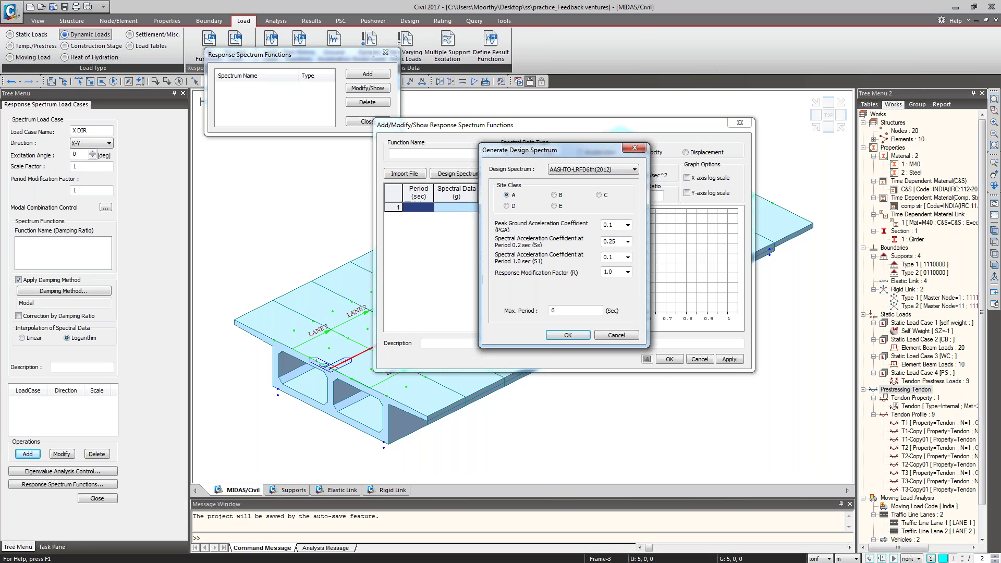
{"action": "left_click", "coordinate": [593, 169]}
{"action": "left_click", "coordinate": [579, 313]}
{"action": "left_click", "coordinate": [524, 208]}
{"action": "left_click", "coordinate": [532, 239]}
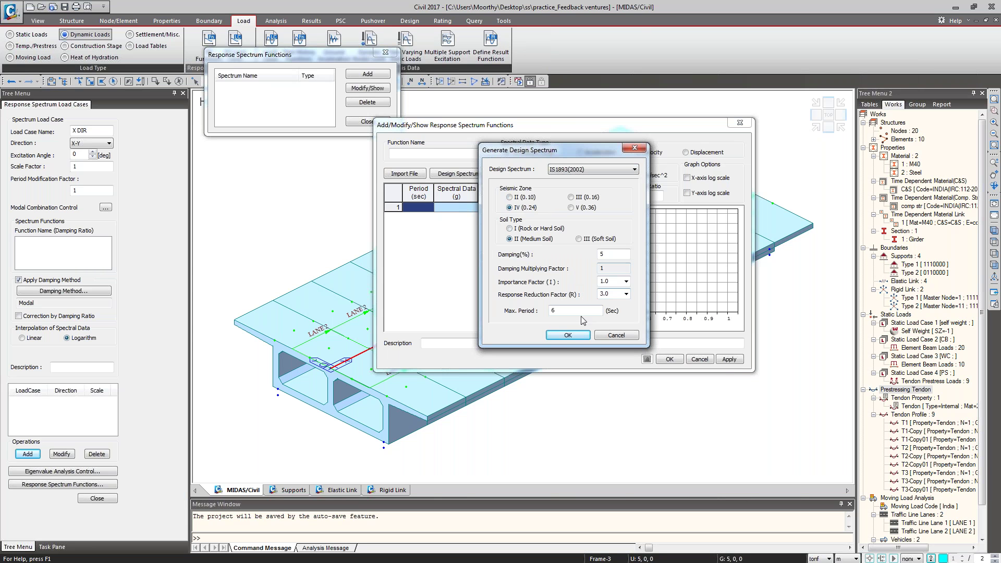
{"action": "left_click", "coordinate": [568, 336]}
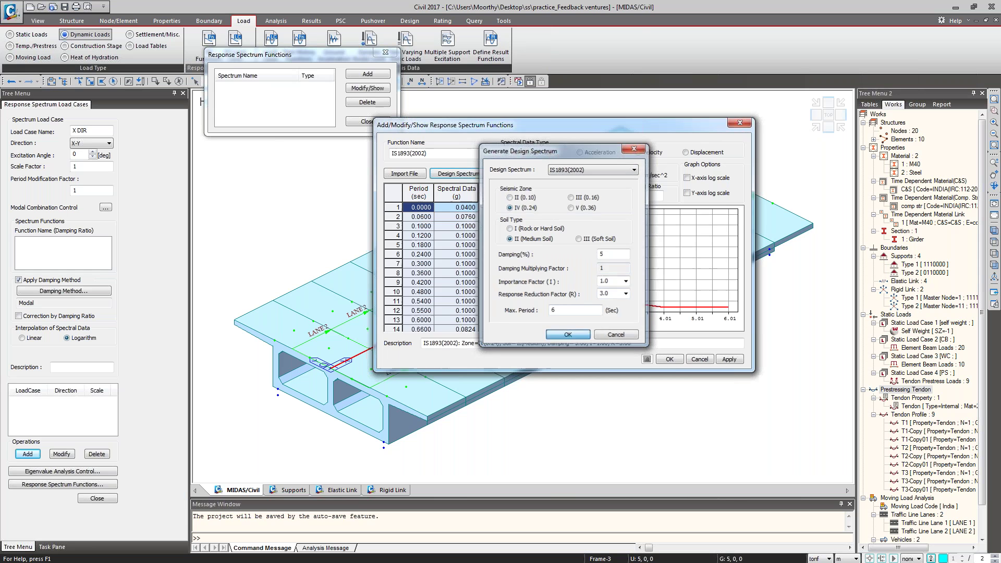
{"action": "left_click", "coordinate": [670, 359]}
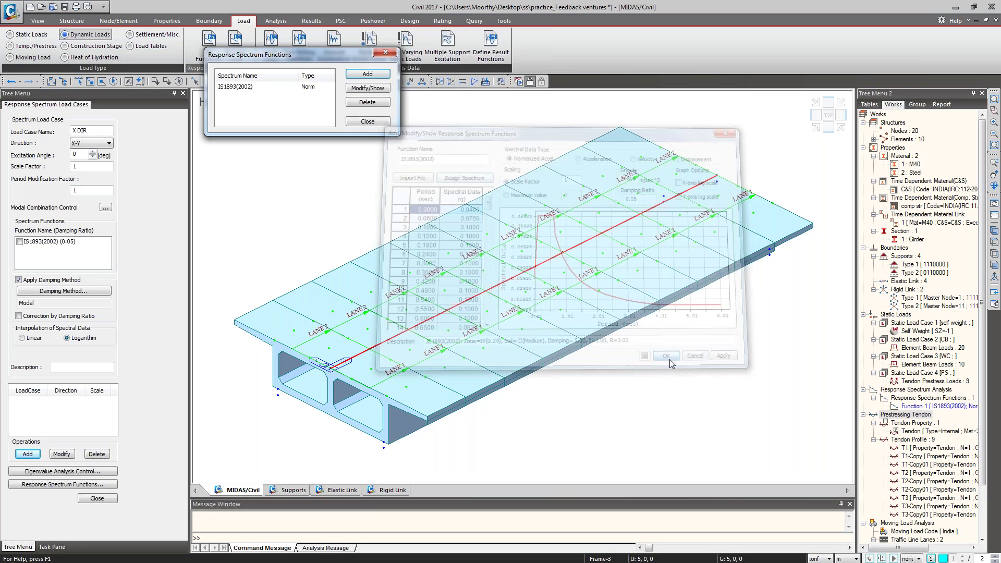
{"action": "left_click", "coordinate": [363, 121]}
- Add load case X DIR using the IS1893(2002) function, and a matching case Y DIR with an excitation angle of 90 degrees
{"action": "left_click", "coordinate": [20, 242]}
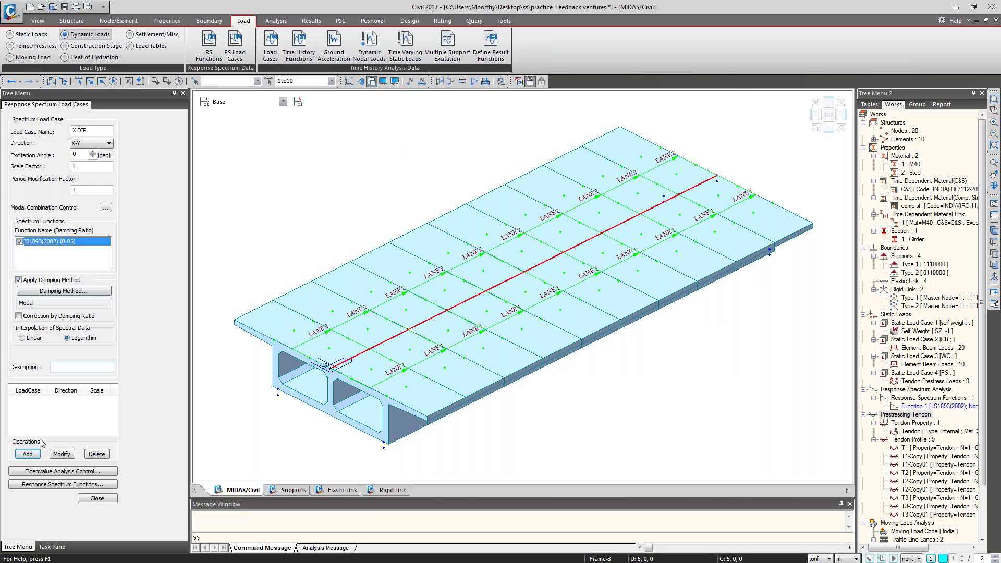
{"action": "left_click", "coordinate": [33, 454]}
{"action": "left_click", "coordinate": [33, 402]}
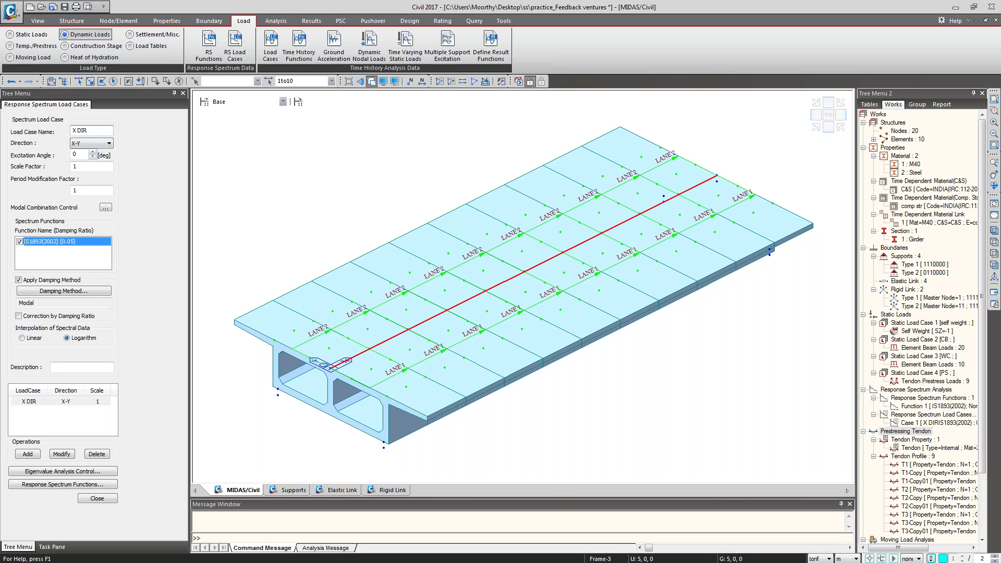
{"action": "key", "text": "Delete"}
{"action": "type", "text": "Y"}
{"action": "key", "text": "Tab"}
{"action": "key", "text": "Tab"}
{"action": "type", "text": "90"}
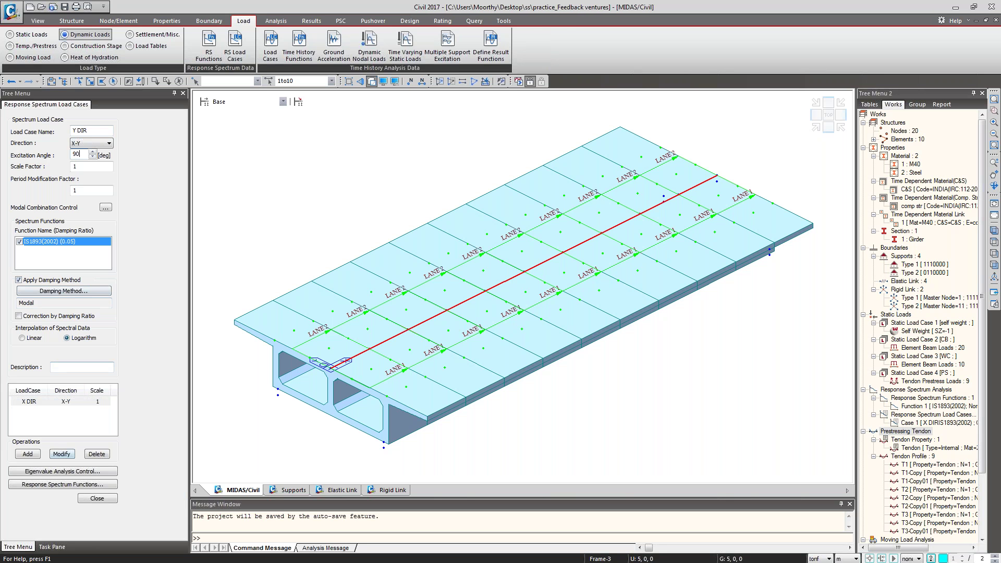
{"action": "left_click", "coordinate": [28, 453]}
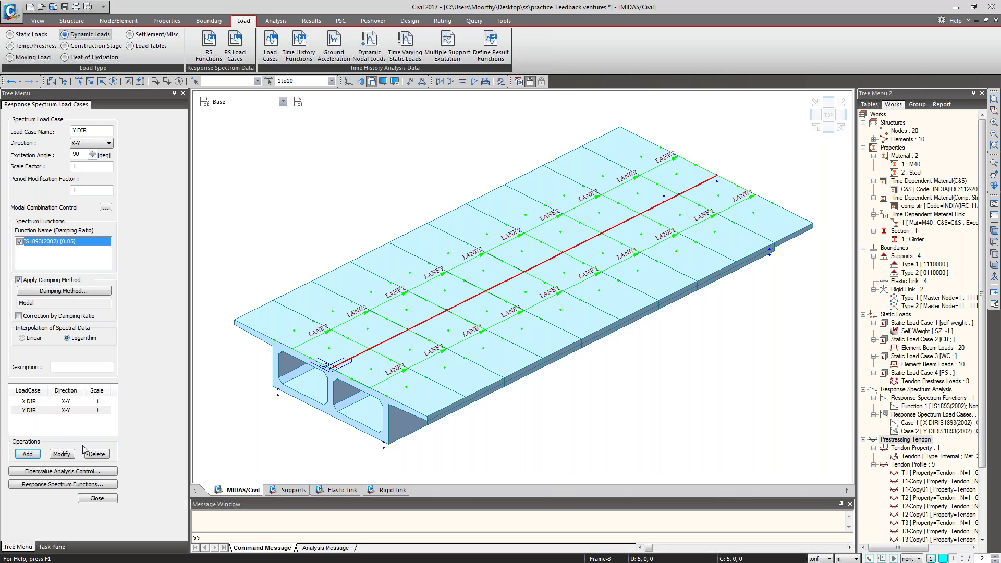
- Set the eigenvalue analysis to 15 frequencies using Lanczos eigenvectors, and finish the response spectrum load case definition
{"action": "left_click", "coordinate": [75, 473]}
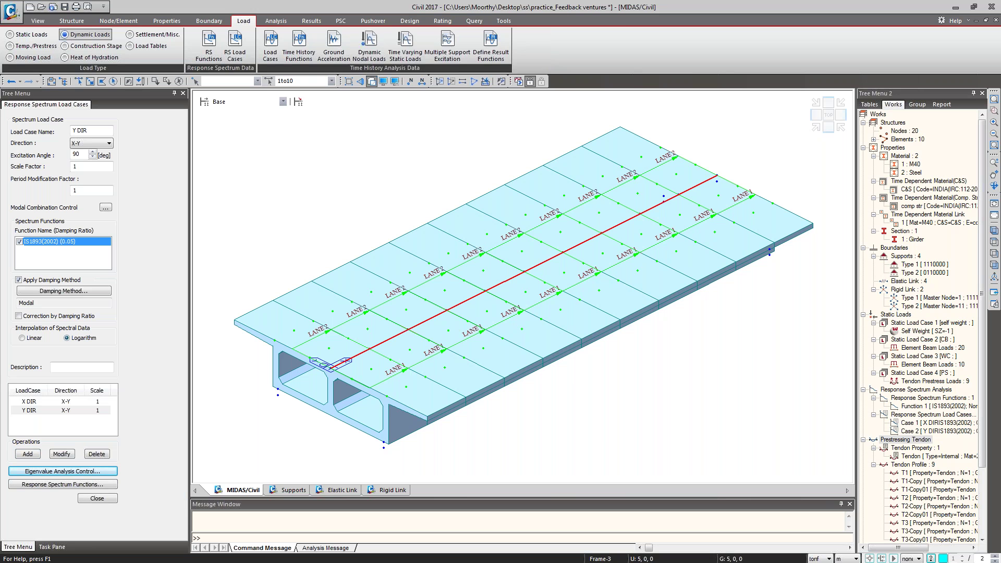
{"action": "left_click_drag", "start_coordinate": [422, 38], "coordinate": [277, 90]}
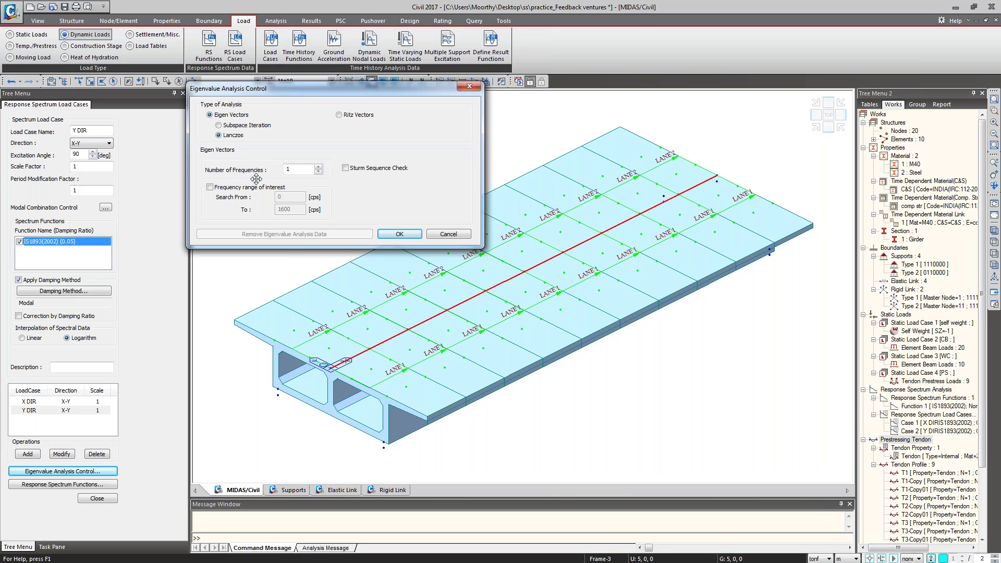
{"action": "double_click", "coordinate": [295, 170]}
{"action": "type", "text": "15"}
{"action": "left_click", "coordinate": [402, 235]}
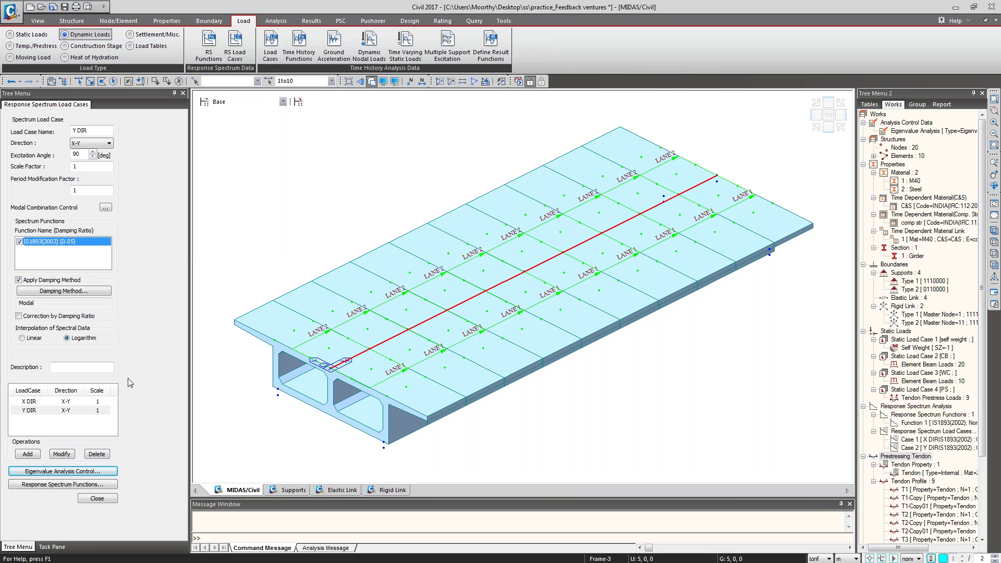
{"action": "left_click", "coordinate": [97, 499]}
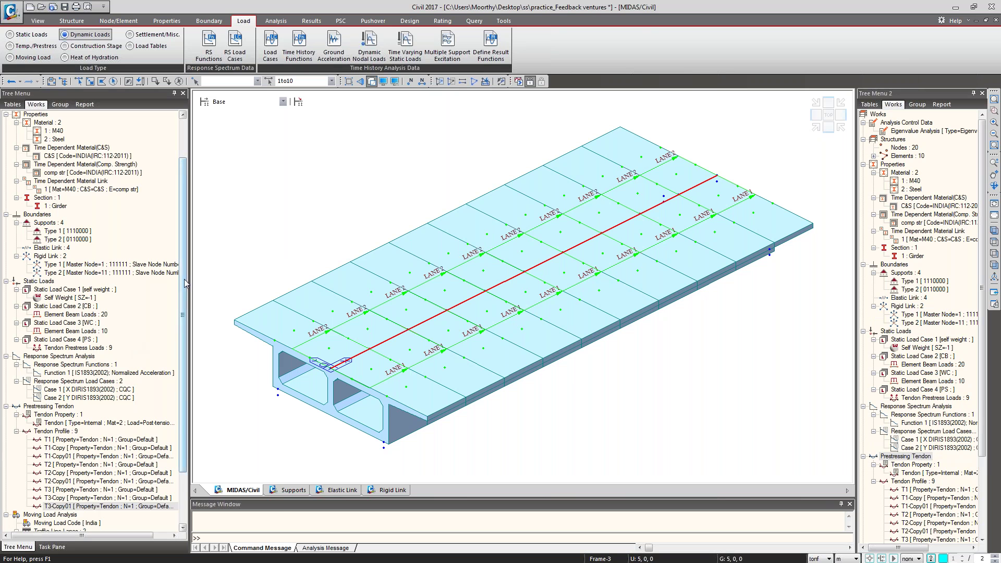
{"action": "scroll", "coordinate": [191, 350], "scroll_direction": "down", "scroll_amount": 3}
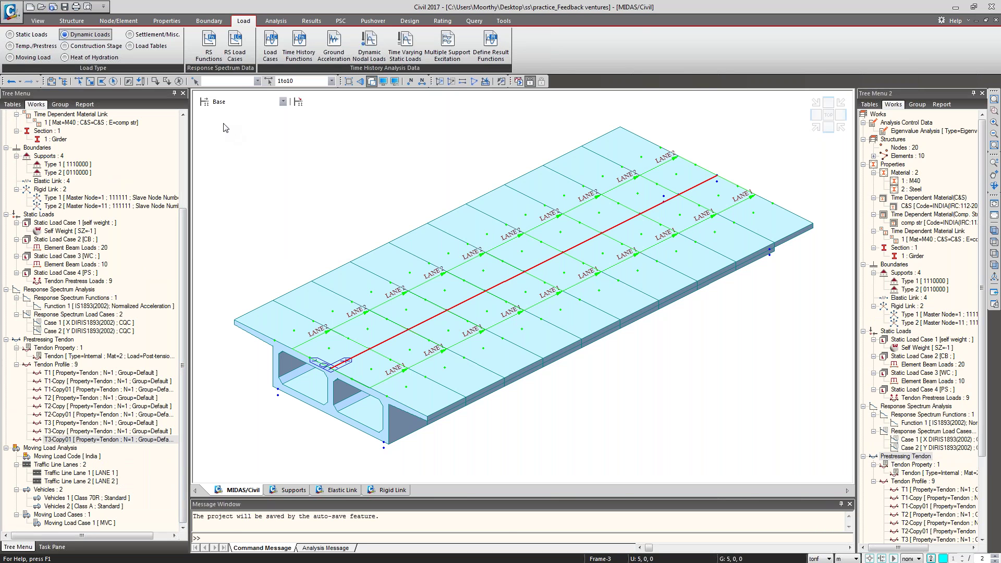
- Convert the structure's self-weight into masses in X, Y and Z in the structure type settings
{"action": "left_click", "coordinate": [67, 20]}
{"action": "left_click", "coordinate": [17, 47]}
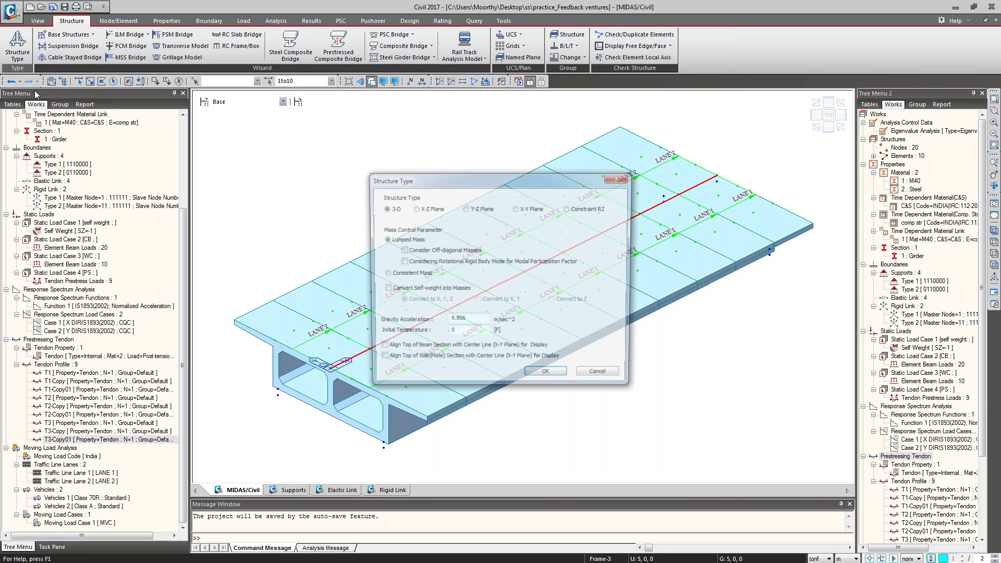
{"action": "left_click", "coordinate": [415, 291]}
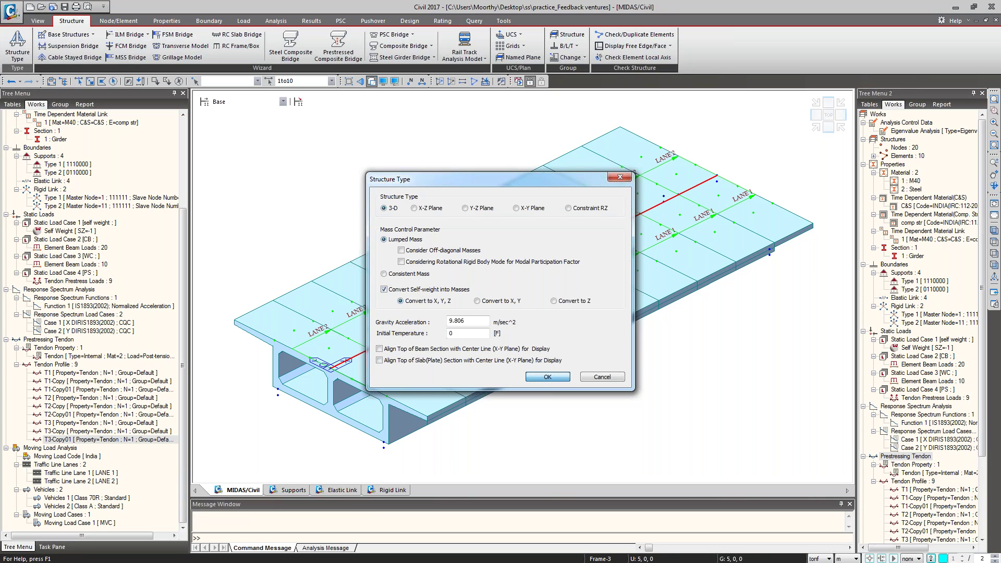
{"action": "left_click", "coordinate": [545, 377]}
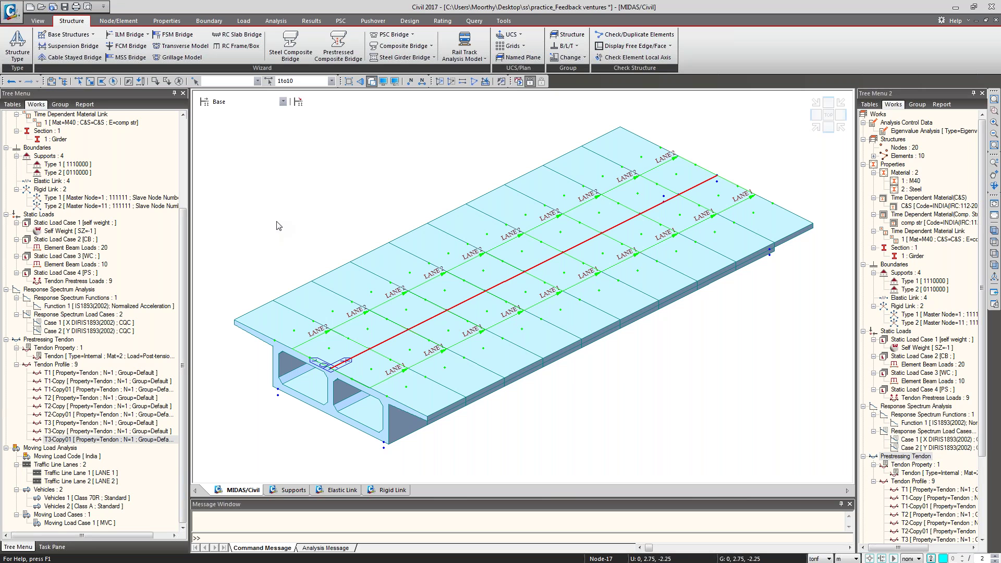
- Start composing a construction stage named STAGE 1 with a duration of 30 days
{"action": "left_click", "coordinate": [203, 104]}
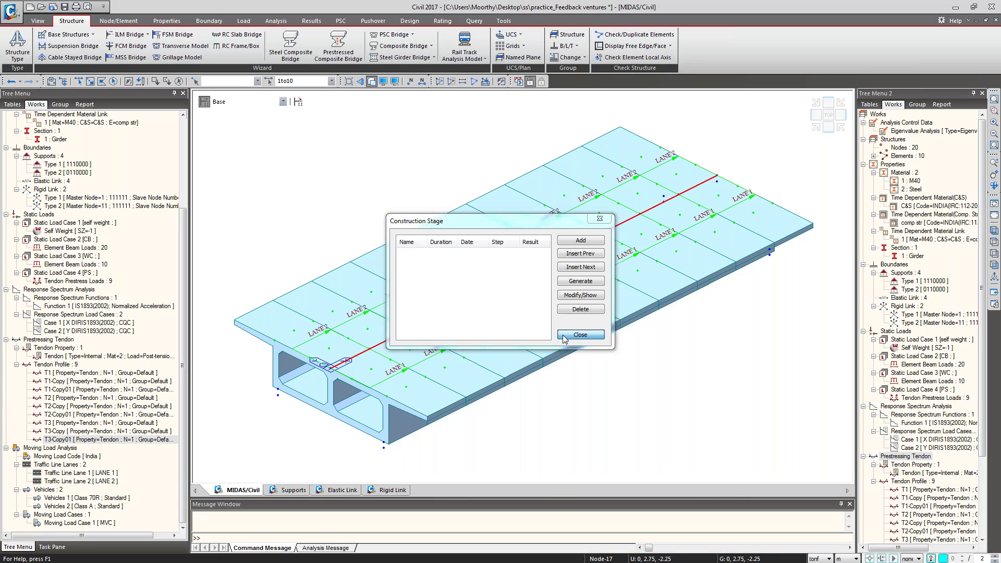
{"action": "left_click", "coordinate": [580, 335]}
{"action": "left_click", "coordinate": [245, 22]}
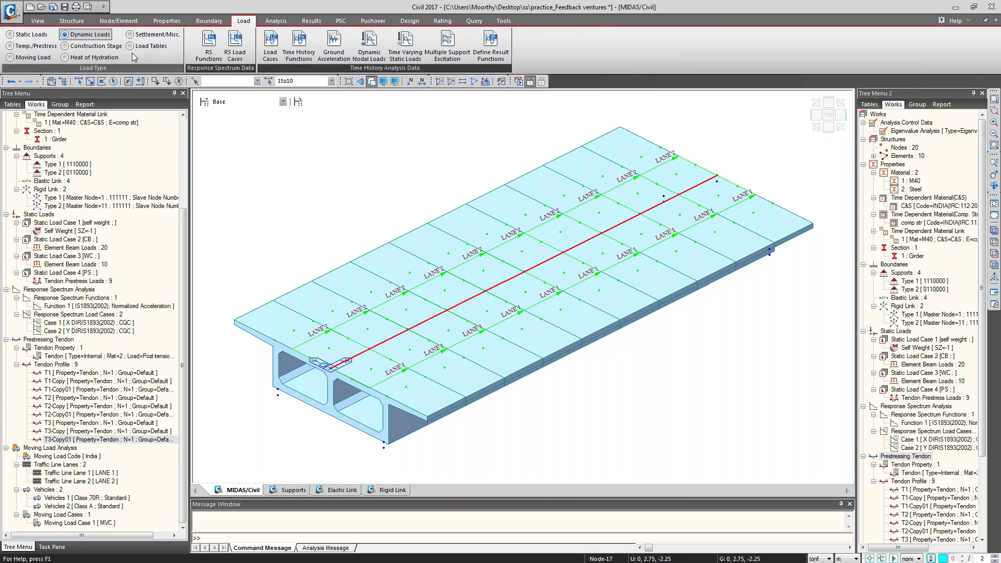
{"action": "left_click", "coordinate": [115, 48]}
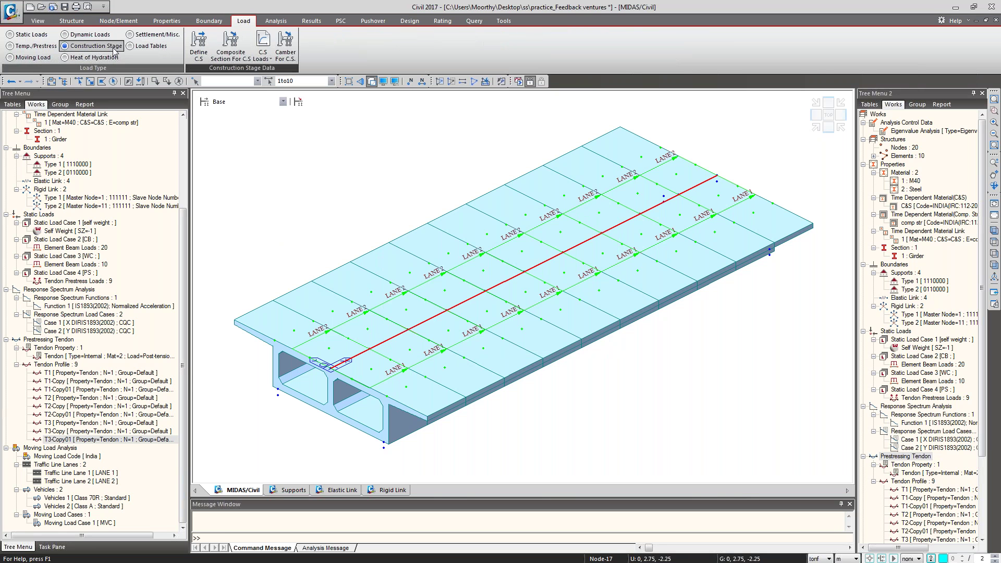
{"action": "left_click", "coordinate": [200, 51]}
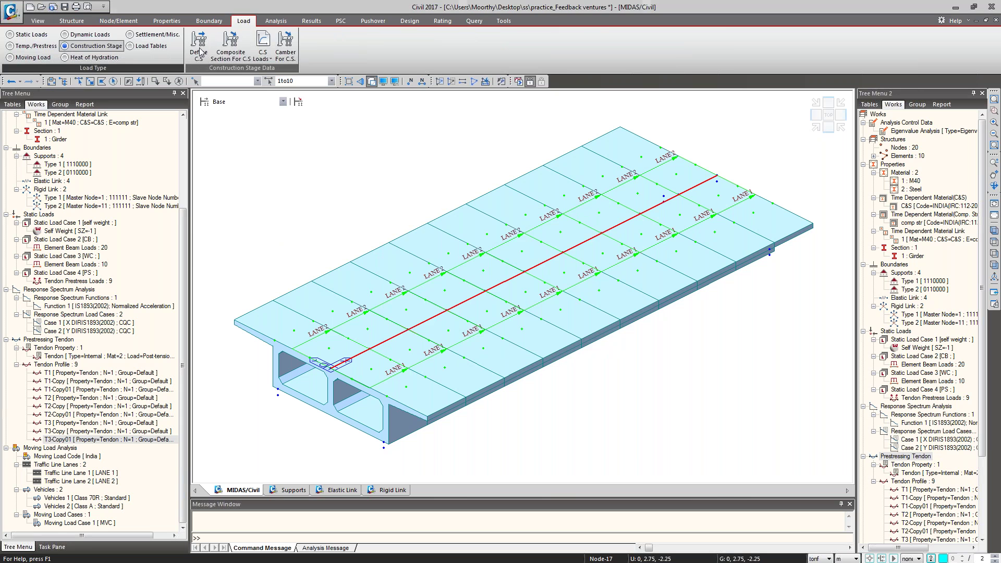
{"action": "left_click_drag", "start_coordinate": [420, 214], "coordinate": [208, 86]}
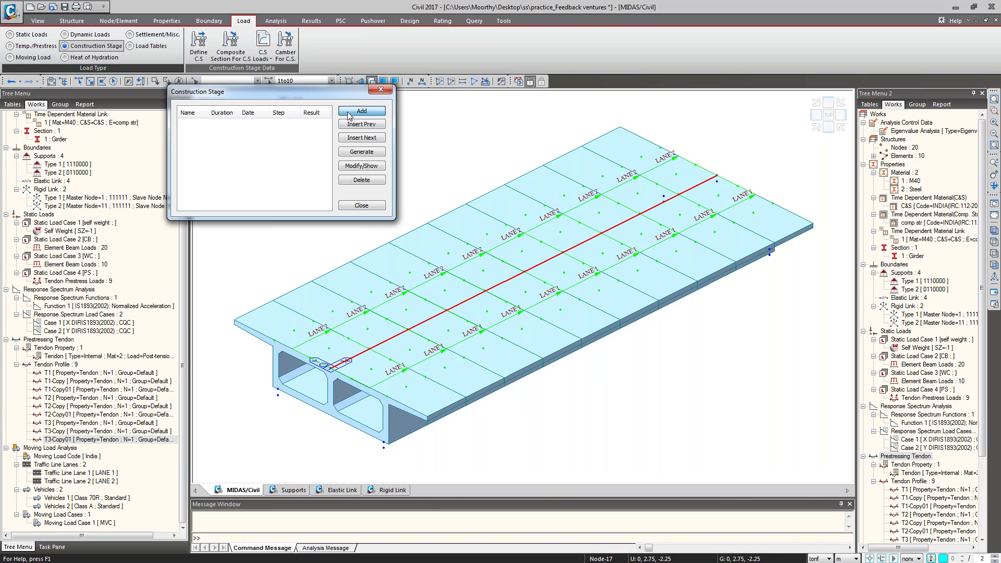
{"action": "left_click", "coordinate": [349, 113]}
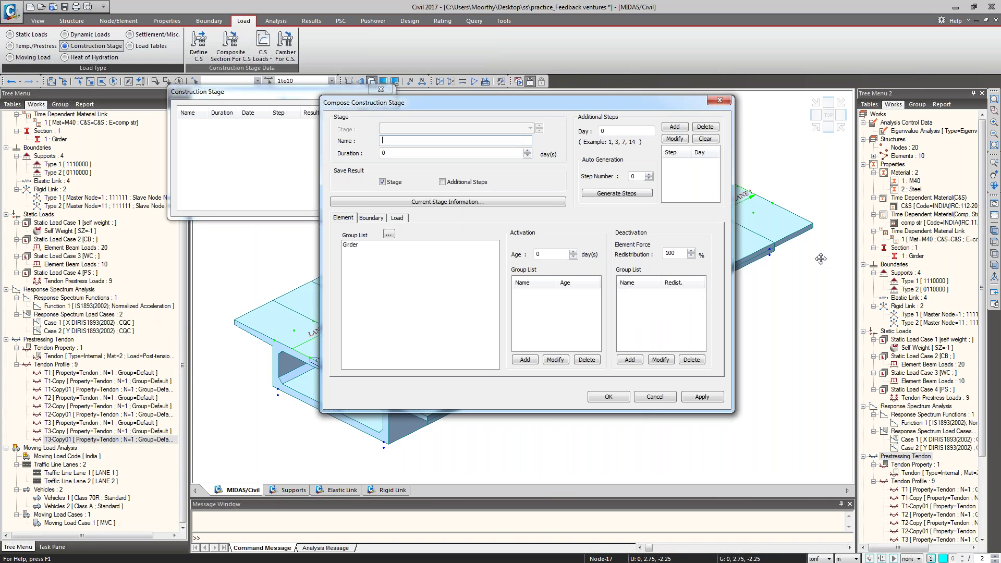
{"action": "type", "text": "STAG"}
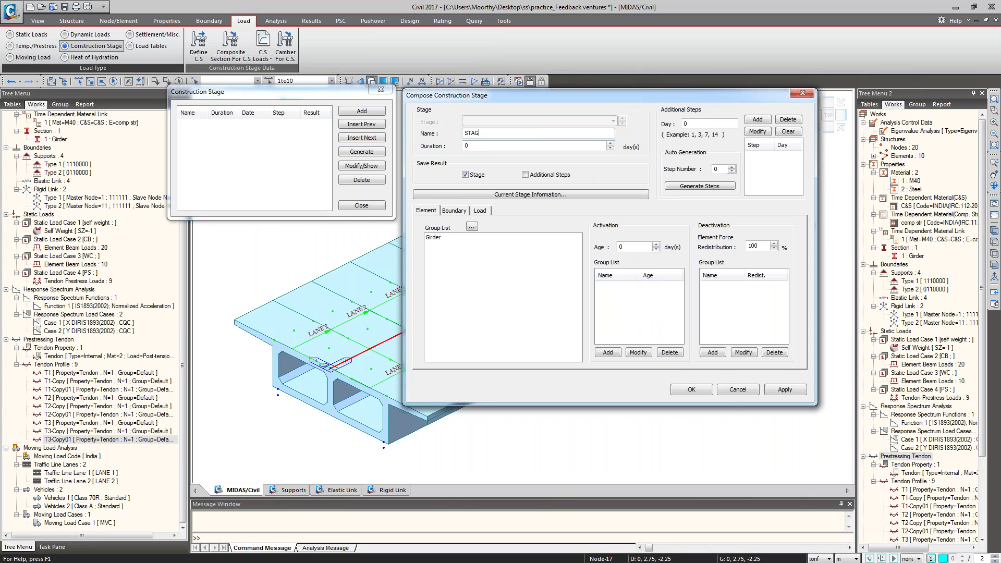
{"action": "type", "text": "E 1"}
{"action": "key", "text": "Tab"}
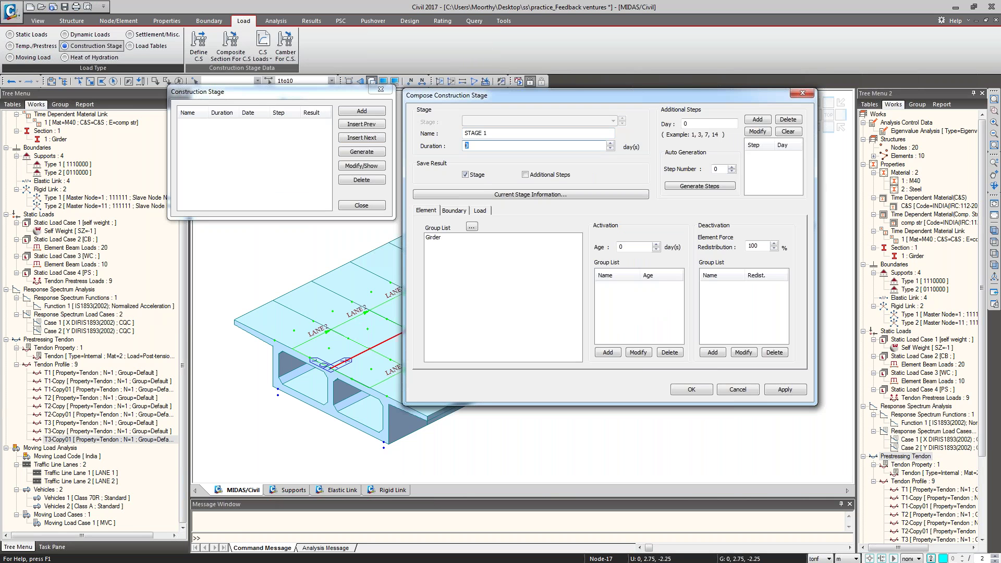
{"action": "type", "text": "30"}
- Activate the Girder element group in STAGE 1 with an age of 14 days
{"action": "left_click", "coordinate": [433, 238]}
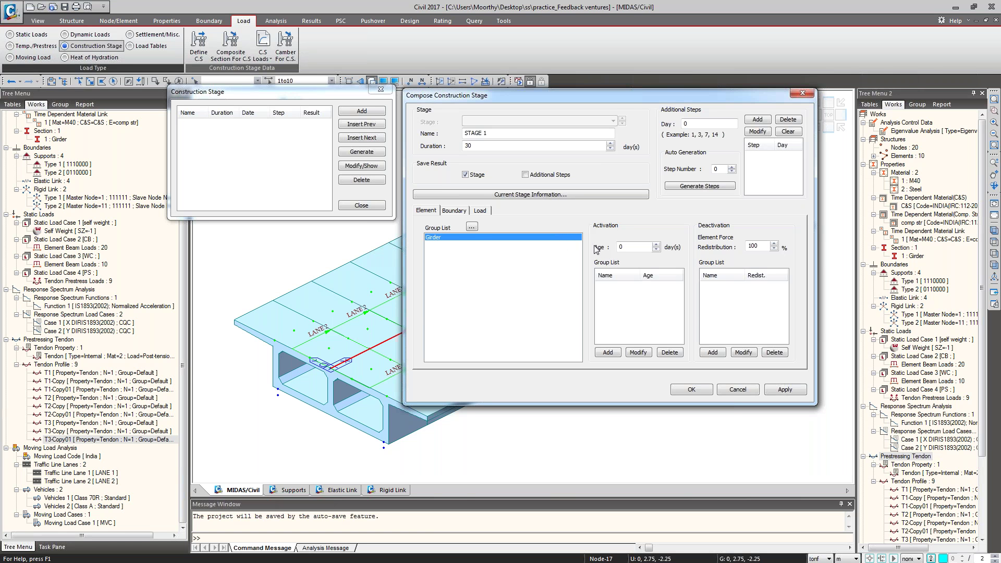
{"action": "double_click", "coordinate": [626, 247]}
{"action": "type", "text": "14"}
{"action": "left_click", "coordinate": [608, 352]}
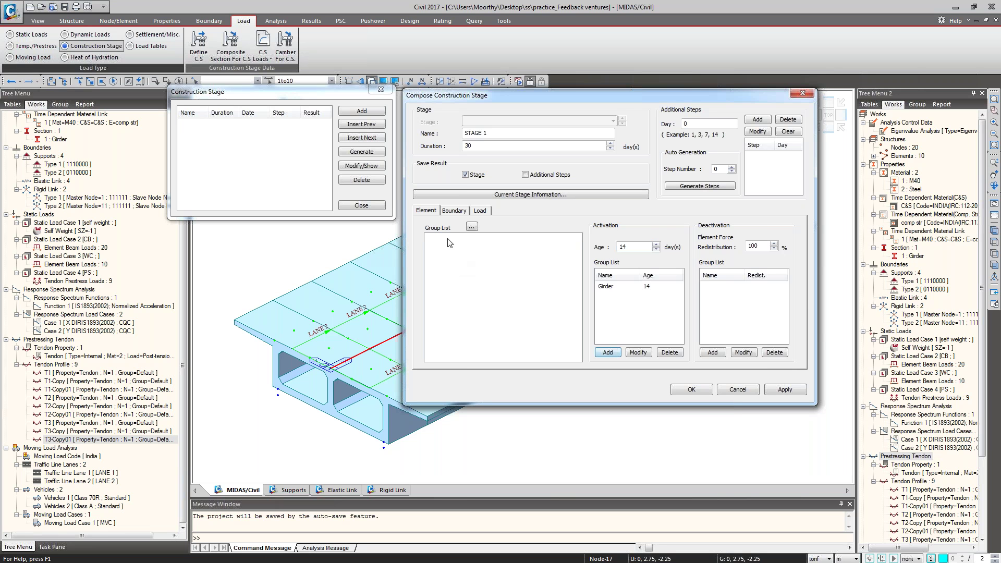
- Activate the support and links boundary groups in STAGE 1 at the Original support position
{"action": "left_click", "coordinate": [455, 210]}
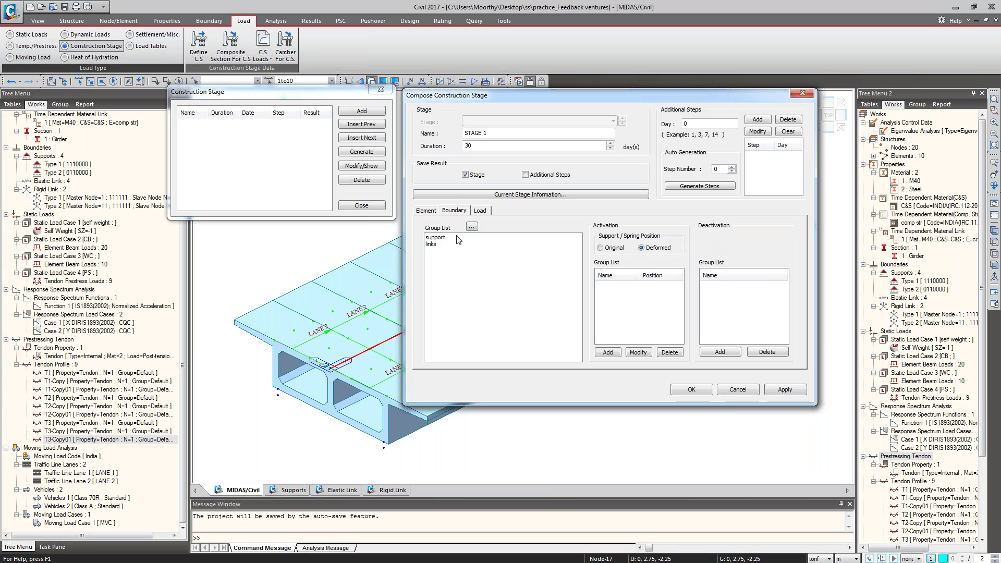
{"action": "left_click_drag", "start_coordinate": [460, 239], "coordinate": [424, 285]}
{"action": "left_click", "coordinate": [618, 248]}
{"action": "left_click", "coordinate": [609, 353]}
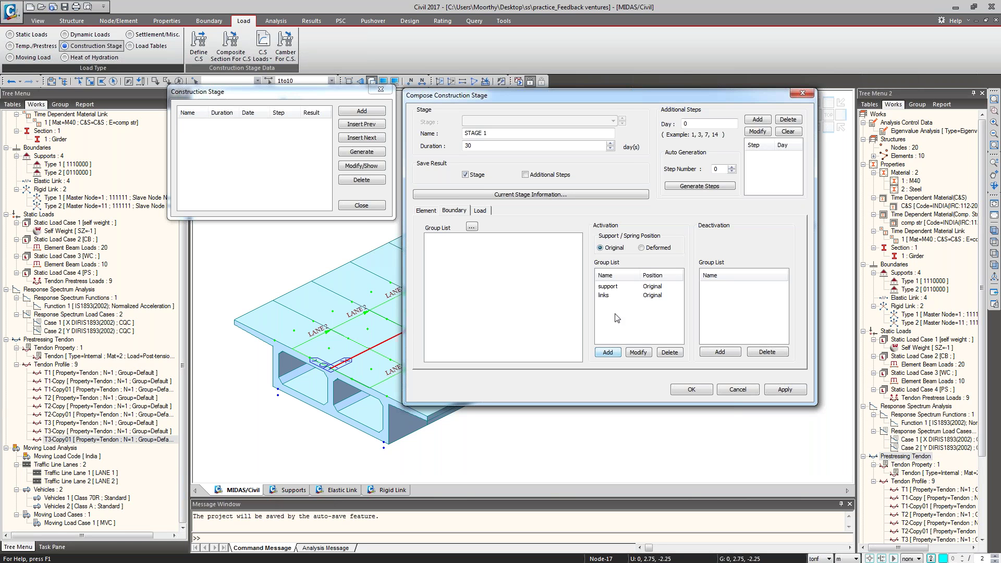
- Activate the self weight load group on the First day and apply STAGE 1
{"action": "left_click", "coordinate": [480, 210]}
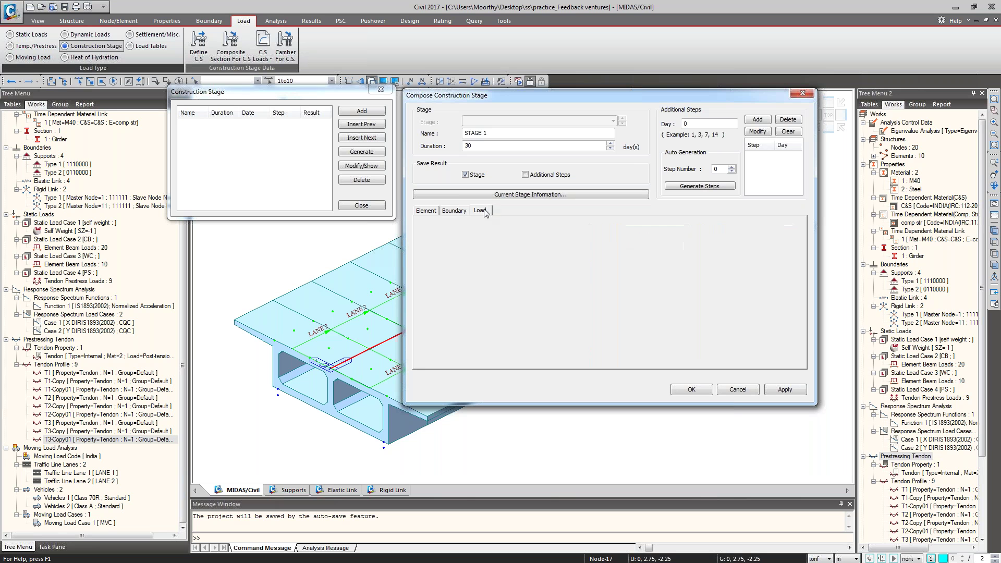
{"action": "left_click", "coordinate": [476, 238]}
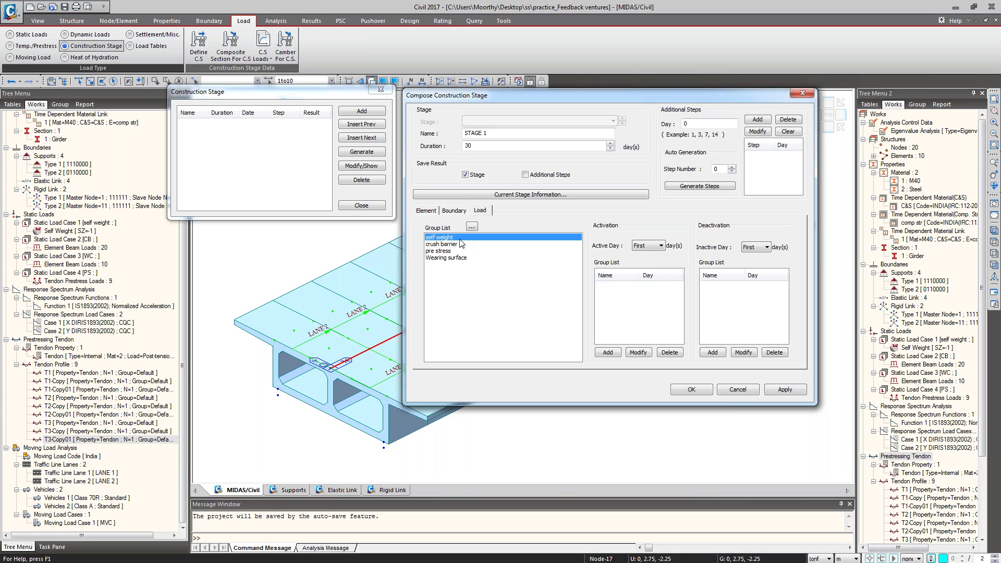
{"action": "left_click", "coordinate": [649, 246]}
{"action": "left_click", "coordinate": [613, 353]}
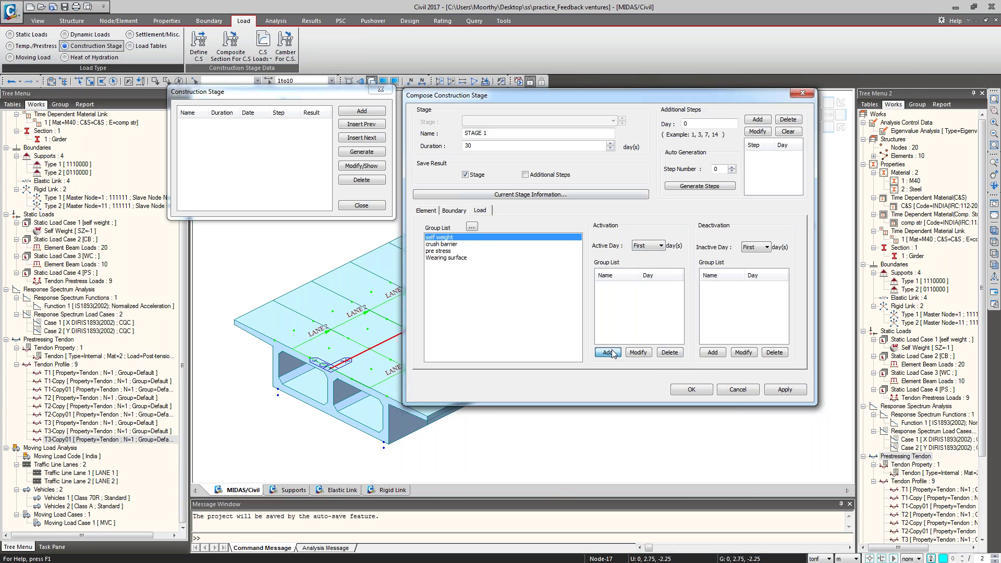
{"action": "left_click", "coordinate": [785, 390]}
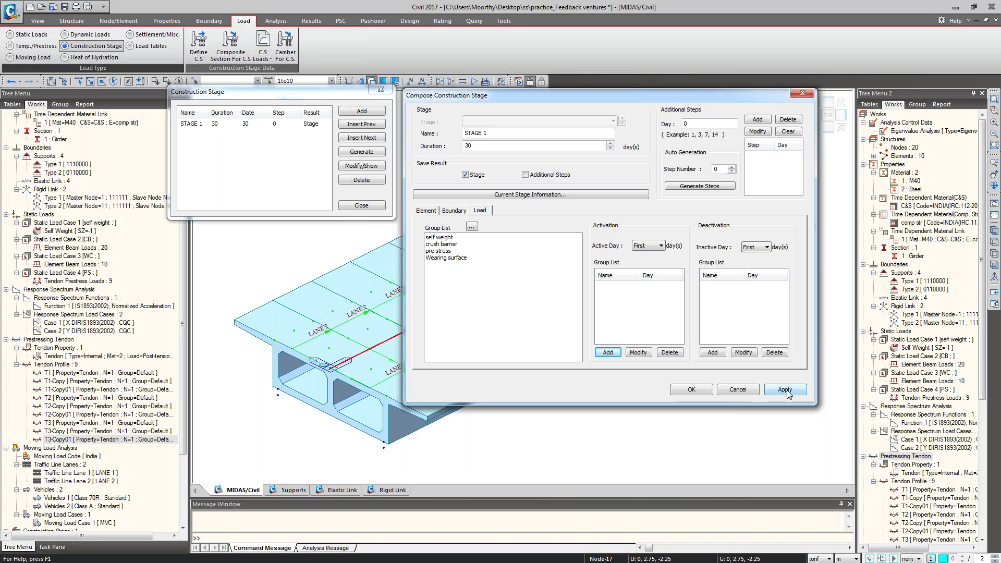
- Name the following stage STAGE 2, keep its 30-day duration, and add an additional step at day 14
{"action": "left_click", "coordinate": [491, 134]}
{"action": "key", "text": "BackSpace"}
{"action": "type", "text": "2"}
{"action": "left_click", "coordinate": [426, 211]}
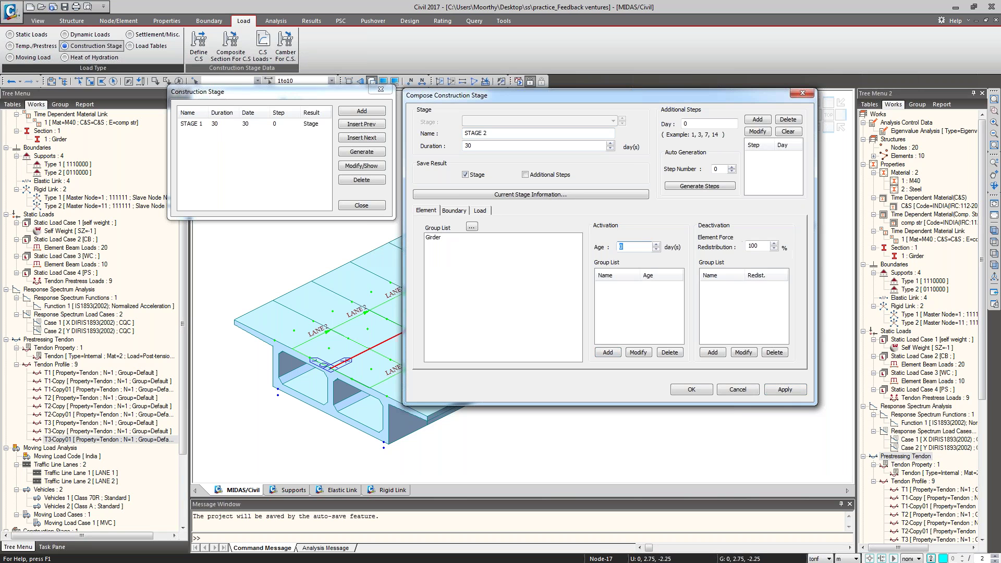
{"action": "left_click", "coordinate": [452, 212]}
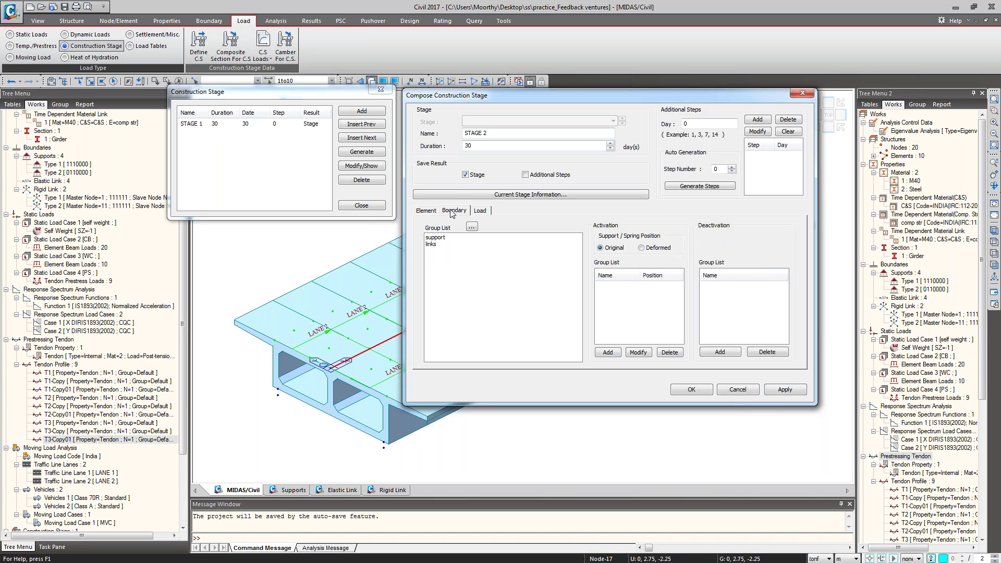
{"action": "left_click", "coordinate": [479, 211]}
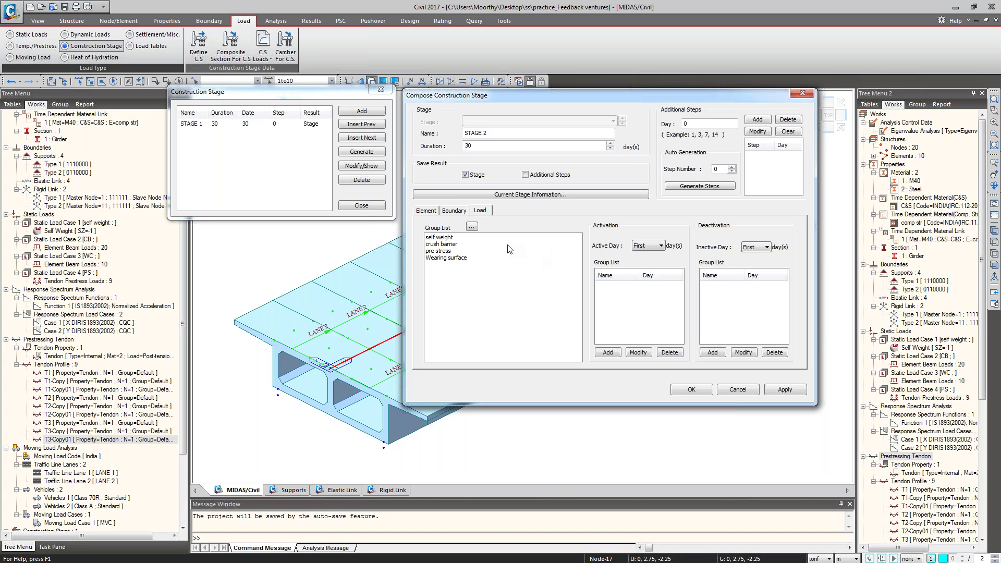
{"action": "left_click", "coordinate": [445, 251]}
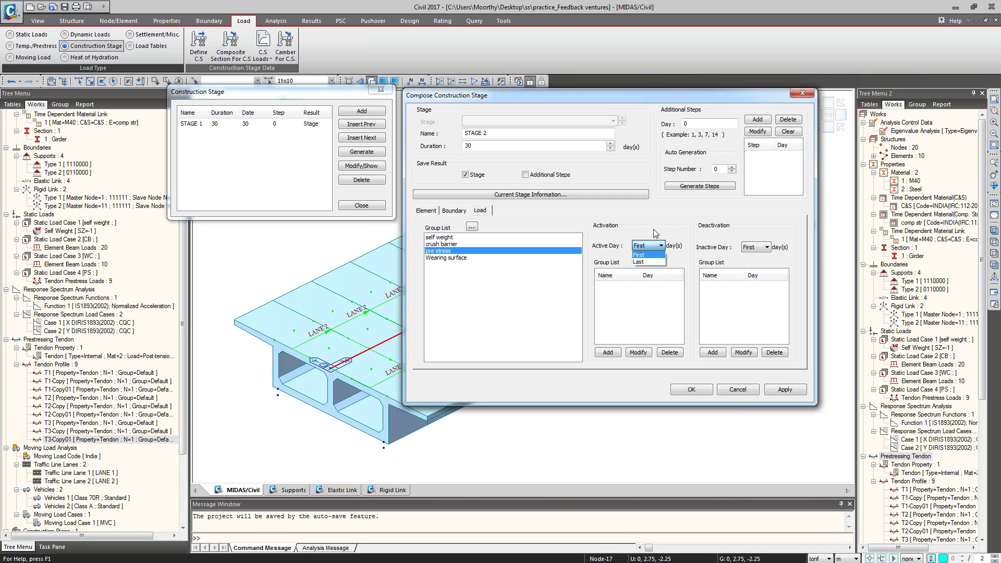
{"action": "left_click", "coordinate": [699, 125]}
{"action": "left_click", "coordinate": [699, 124]}
{"action": "double_click", "coordinate": [699, 124]}
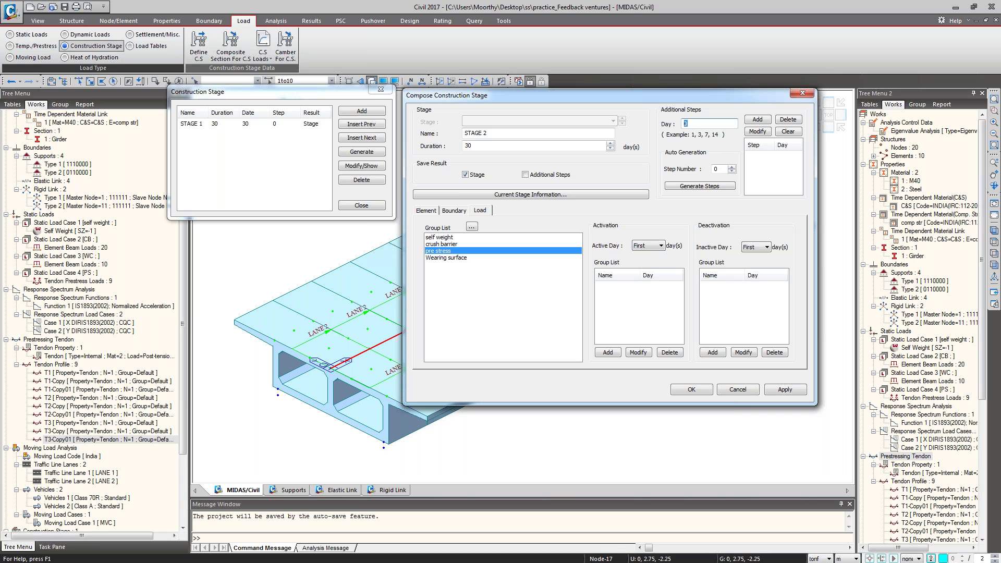
{"action": "type", "text": "14"}
{"action": "left_click", "coordinate": [758, 119]}
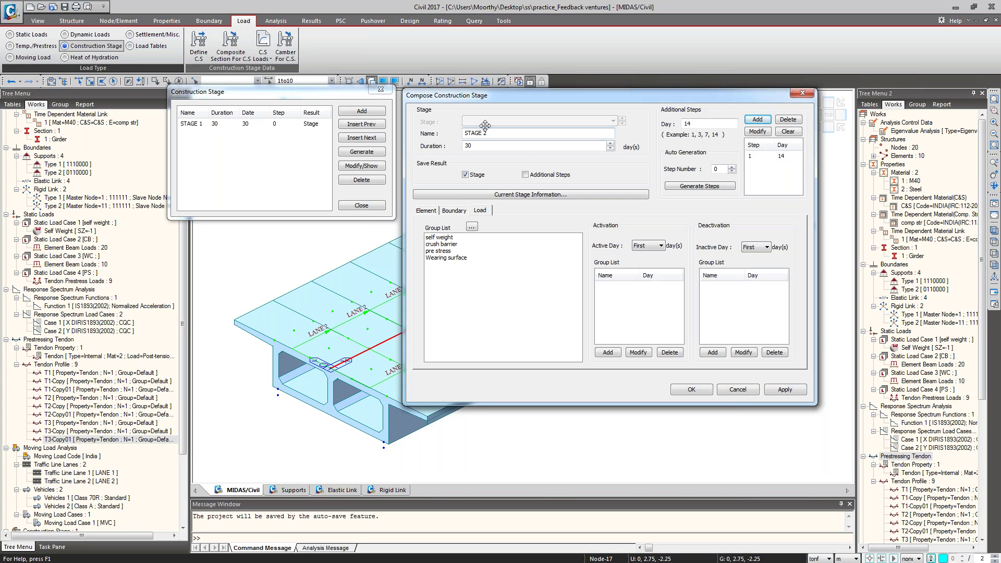
- Activate the pre stress load group in STAGE 2 on day 14
{"action": "left_click", "coordinate": [762, 156]}
{"action": "left_click", "coordinate": [645, 245]}
{"action": "left_click", "coordinate": [646, 246]}
{"action": "left_click", "coordinate": [452, 251]}
{"action": "left_click", "coordinate": [647, 246]}
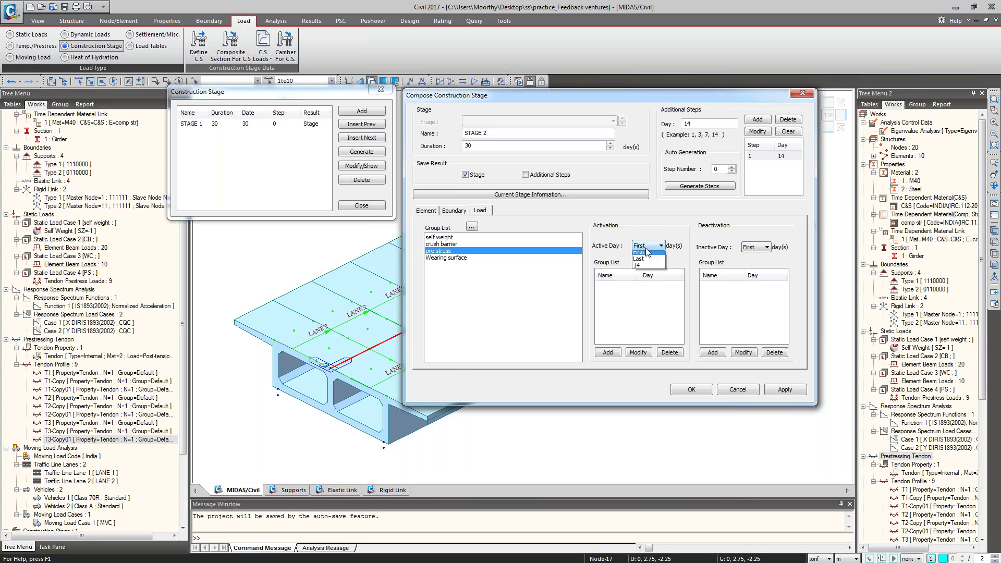
{"action": "left_click", "coordinate": [648, 264]}
{"action": "left_click", "coordinate": [608, 352]}
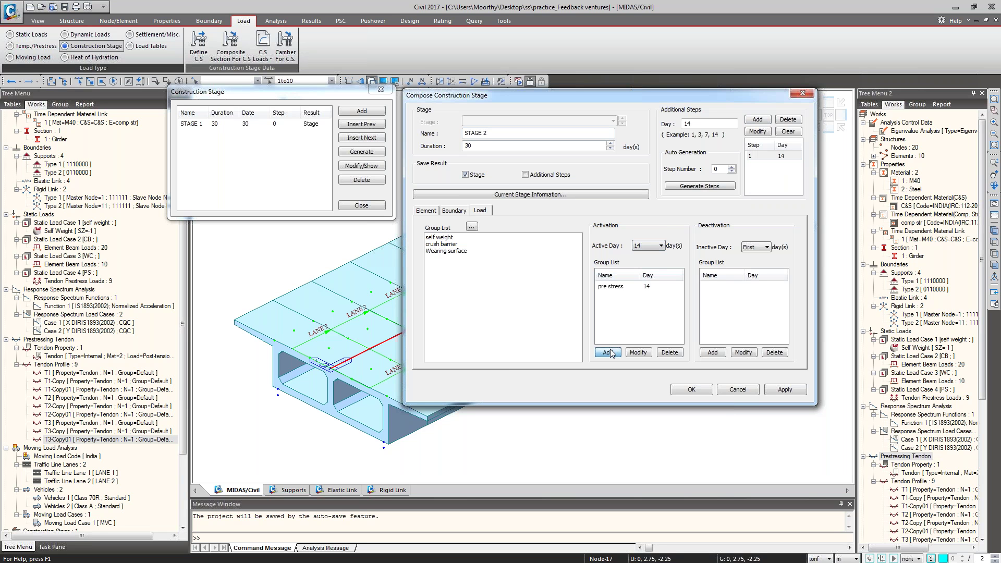
- Activate the Wearing surface and crush barrier load groups on the Last day and apply STAGE 2
{"action": "left_click", "coordinate": [460, 252]}
{"action": "left_click", "coordinate": [659, 249]}
{"action": "left_click", "coordinate": [656, 269]}
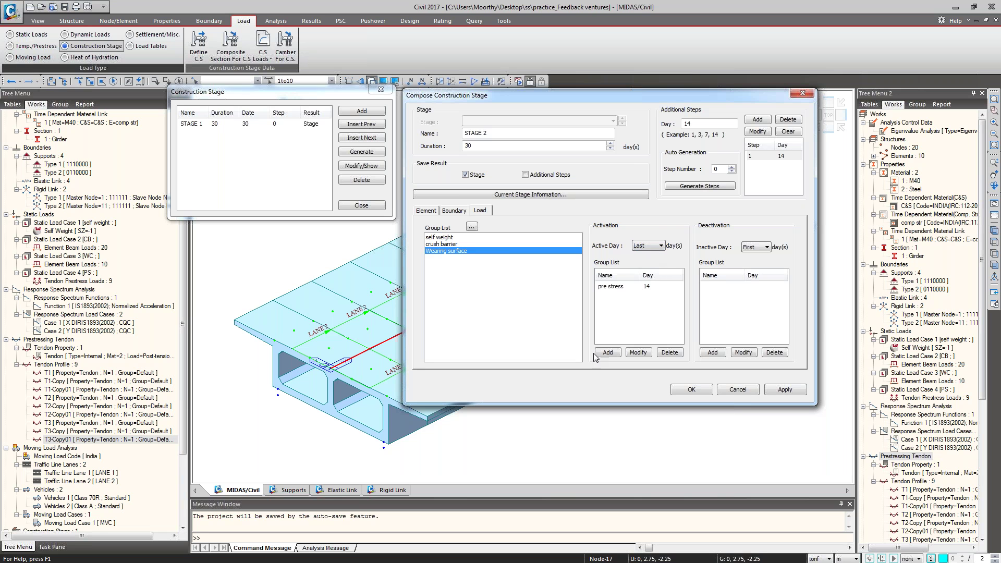
{"action": "left_click", "coordinate": [608, 353]}
{"action": "left_click", "coordinate": [454, 245]}
{"action": "left_click", "coordinate": [659, 247]}
{"action": "left_click", "coordinate": [657, 269]}
{"action": "left_click", "coordinate": [651, 246]}
{"action": "left_click", "coordinate": [649, 262]}
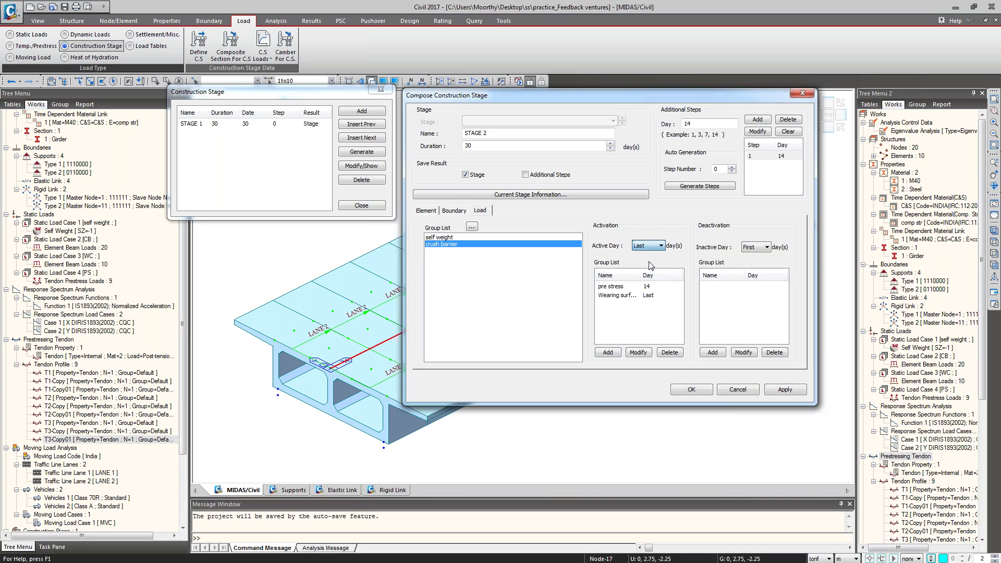
{"action": "left_click", "coordinate": [609, 353]}
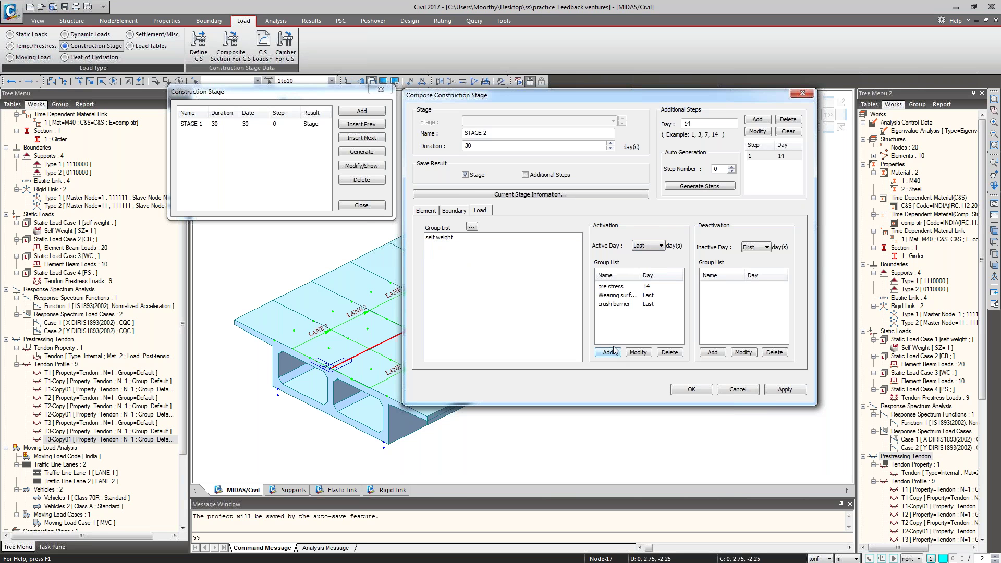
{"action": "left_click", "coordinate": [778, 389]}
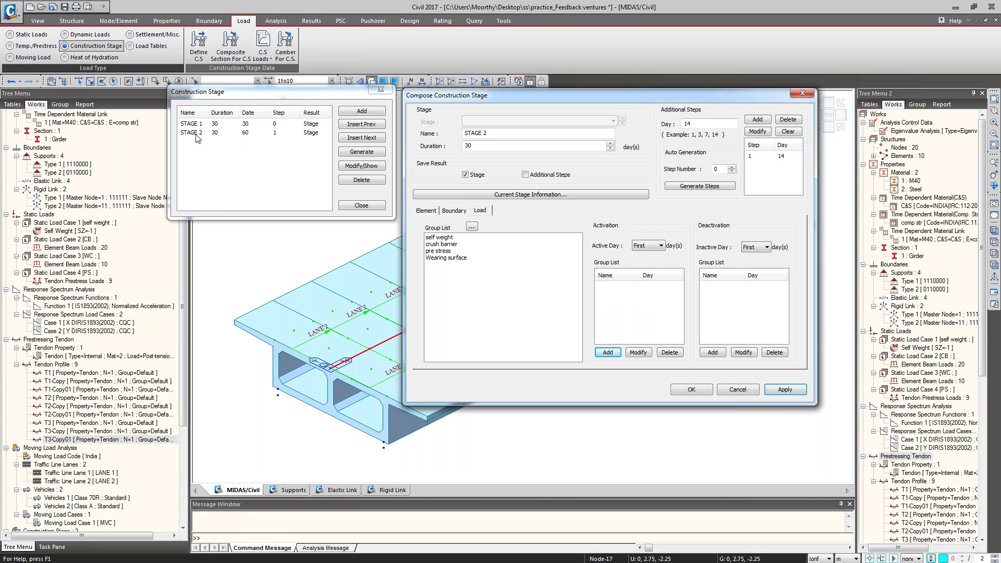
- Add STAGE 3 with a duration of 10000 days and finish the construction stage definition
{"action": "left_click", "coordinate": [496, 132]}
{"action": "key", "text": "BackSpace"}
{"action": "type", "text": "3"}
{"action": "key", "text": "Tab"}
{"action": "type", "text": "10000"}
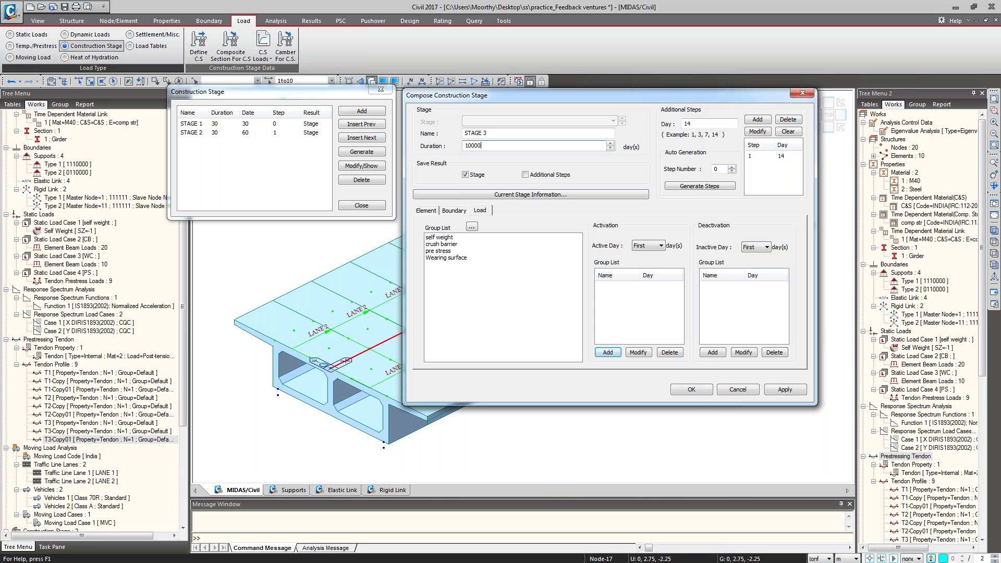
{"action": "left_click", "coordinate": [691, 389]}
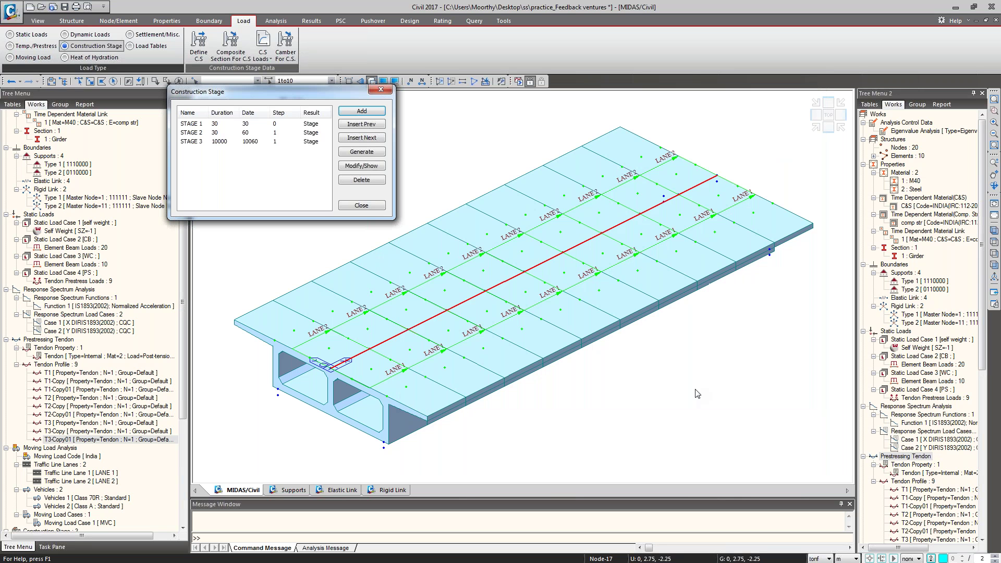
{"action": "left_click", "coordinate": [199, 134]}
{"action": "left_click", "coordinate": [200, 141]}
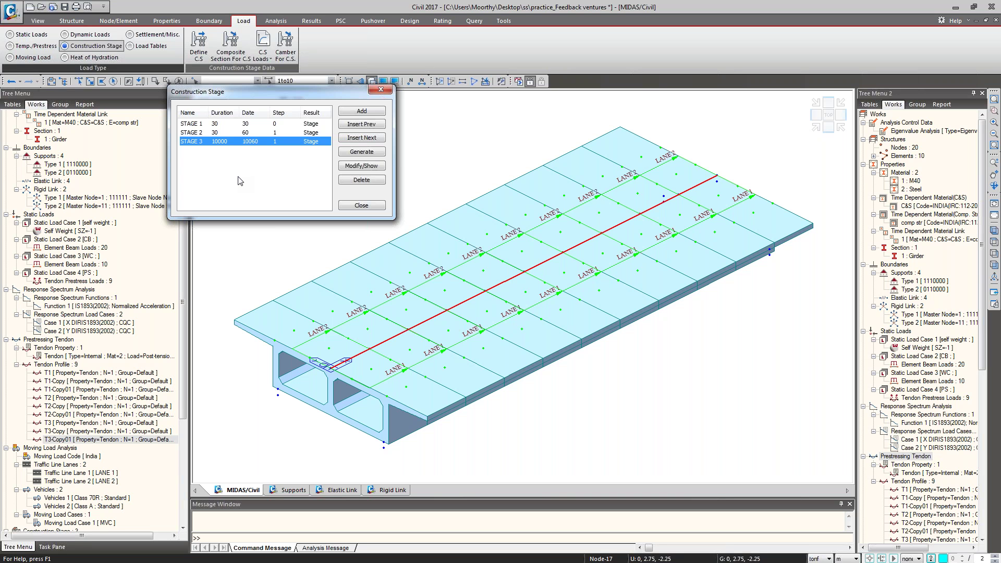
{"action": "left_click", "coordinate": [361, 205]}
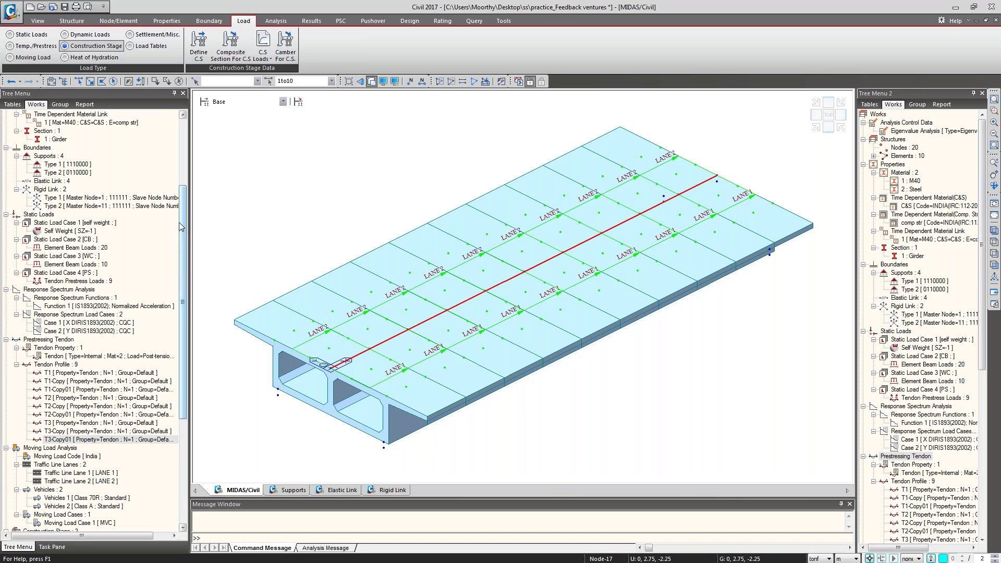
- Perform the analysis of the bridge model and turn off the display of the traffic line lanes
{"action": "left_click_drag", "start_coordinate": [183, 255], "coordinate": [189, 366]}
{"action": "left_click", "coordinate": [276, 21]}
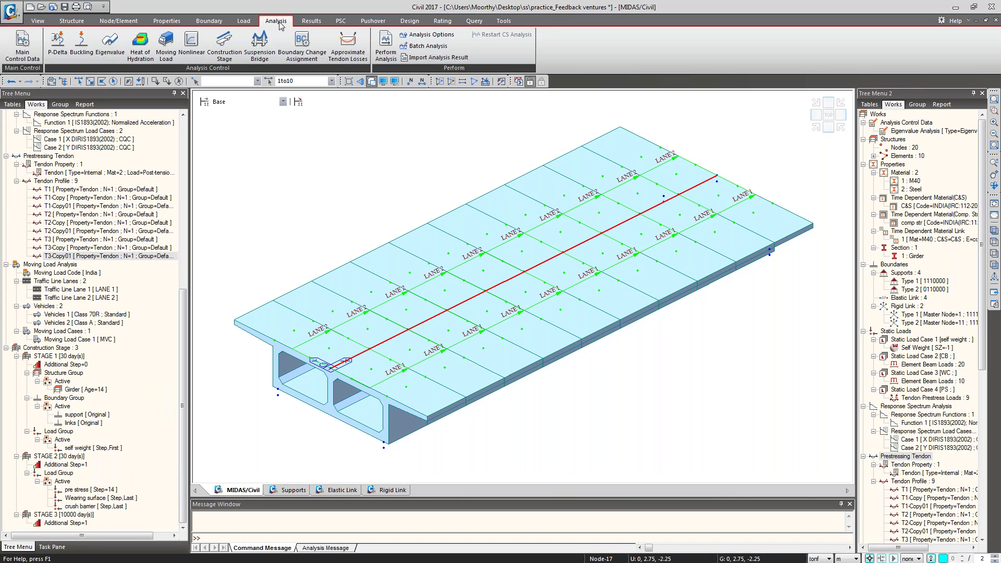
{"action": "key", "text": "F5"}
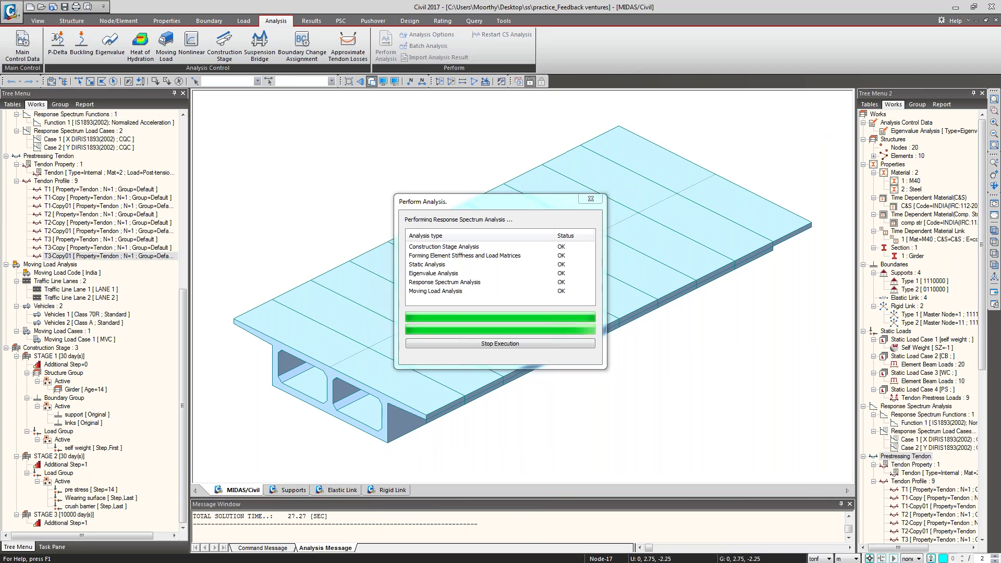
{"action": "right_click", "coordinate": [58, 356]}
{"action": "left_click", "coordinate": [85, 379]}
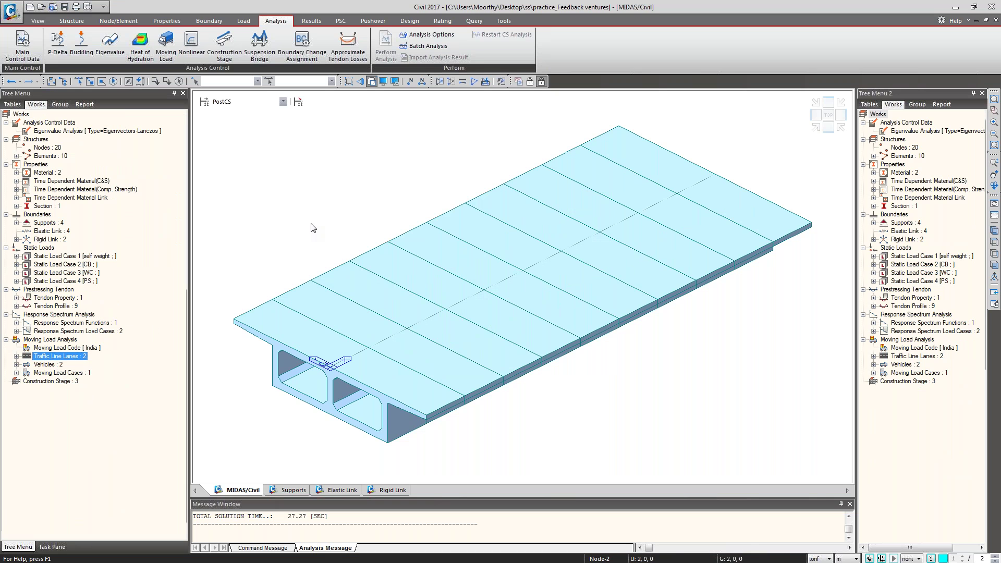
- Auto-generate the concrete design load combinations to code IRC:6 LSD for the ultimate limit state, with ST+CS load cases
{"action": "left_click", "coordinate": [430, 173]}
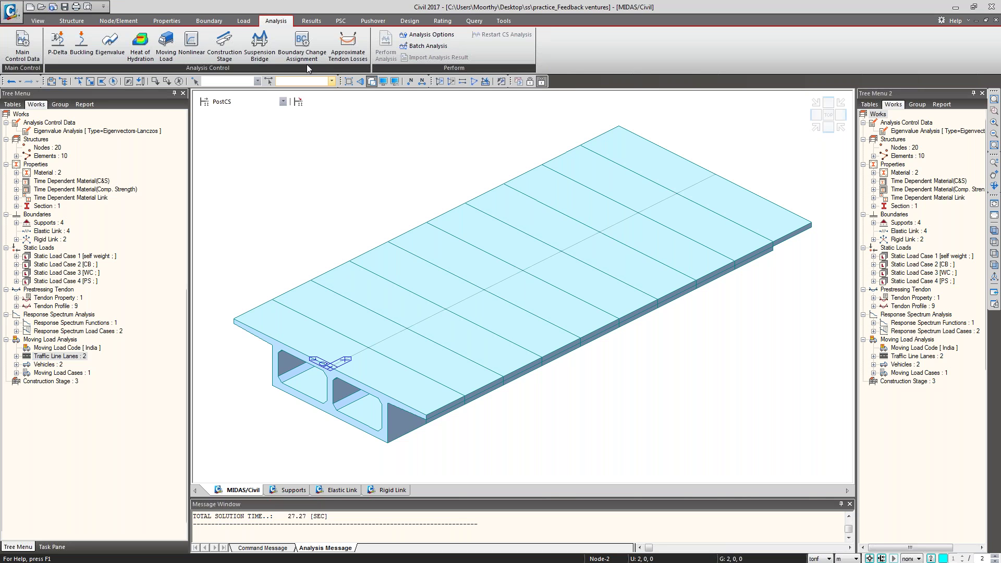
{"action": "left_click", "coordinate": [311, 21]}
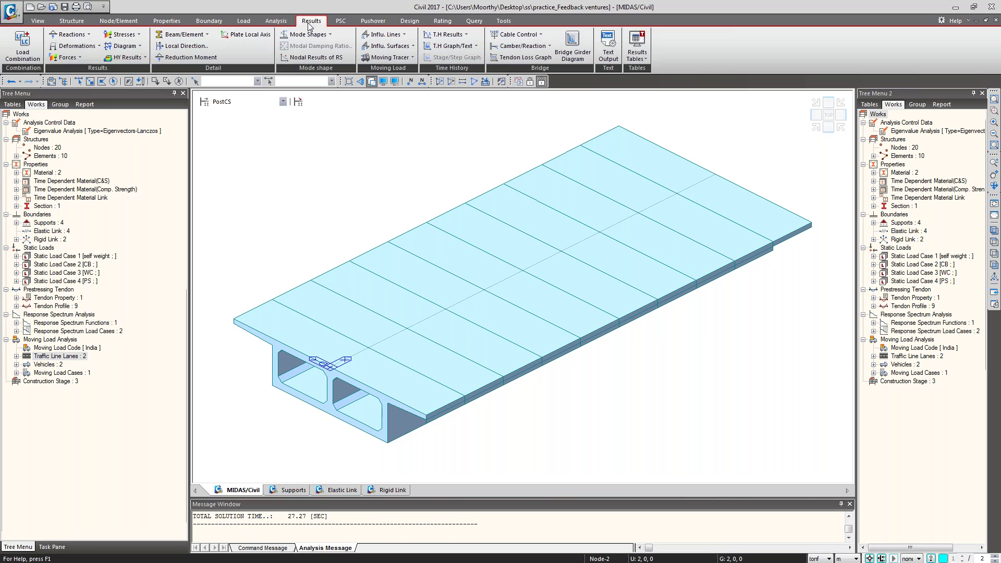
{"action": "left_click", "coordinate": [23, 47]}
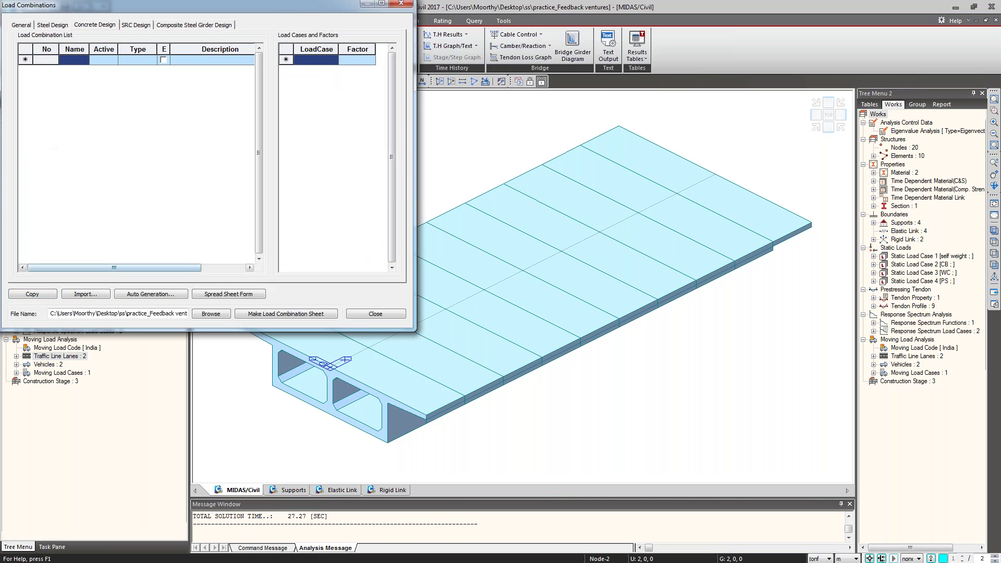
{"action": "left_click", "coordinate": [137, 295]}
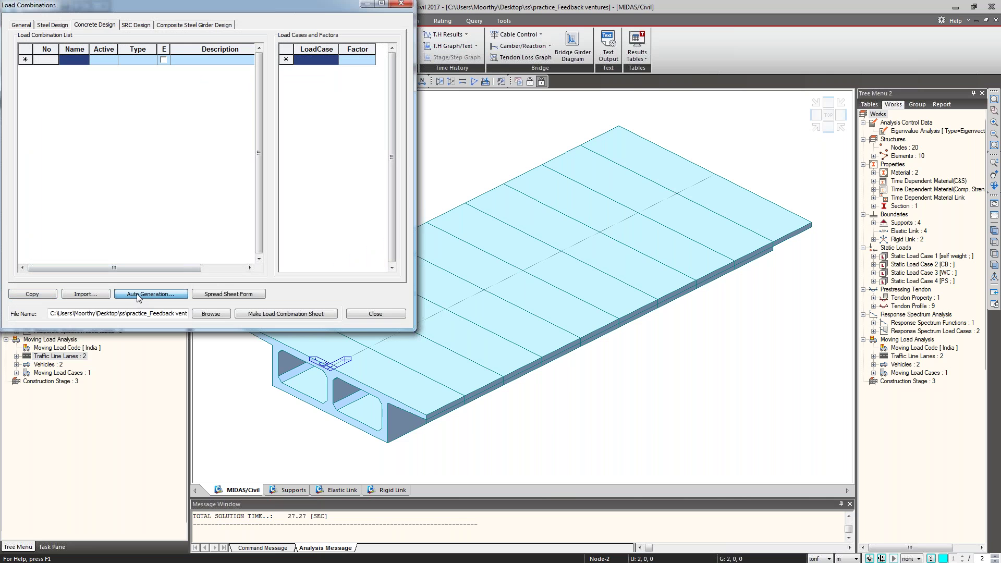
{"action": "left_click", "coordinate": [138, 296]}
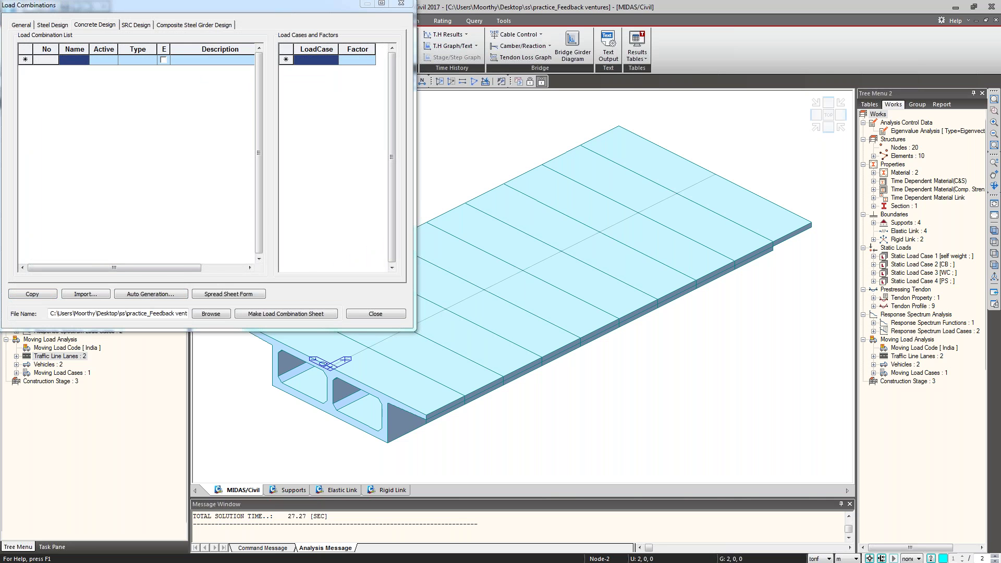
{"action": "left_click", "coordinate": [232, 97]}
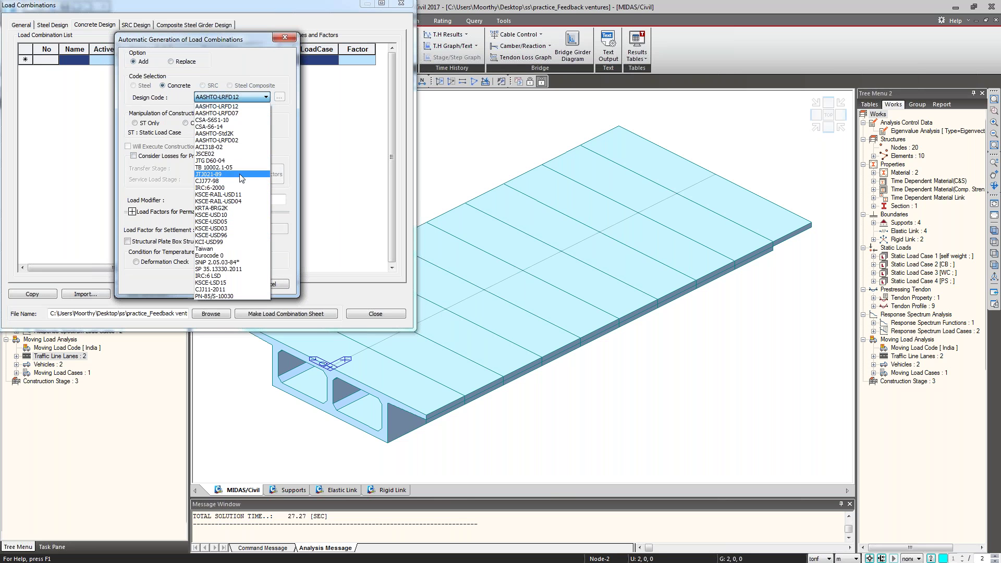
{"action": "left_click", "coordinate": [239, 188]}
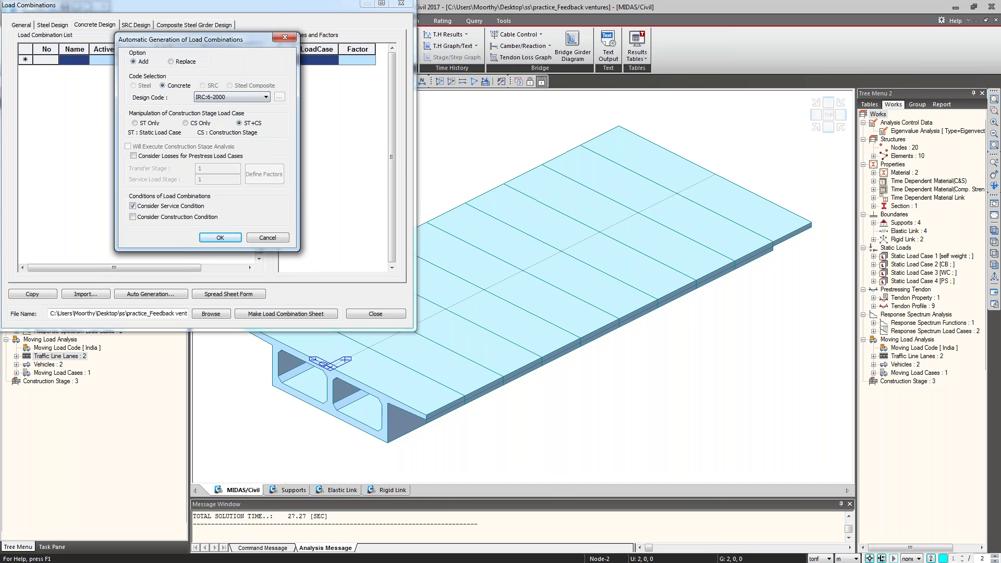
{"action": "left_click", "coordinate": [260, 100]}
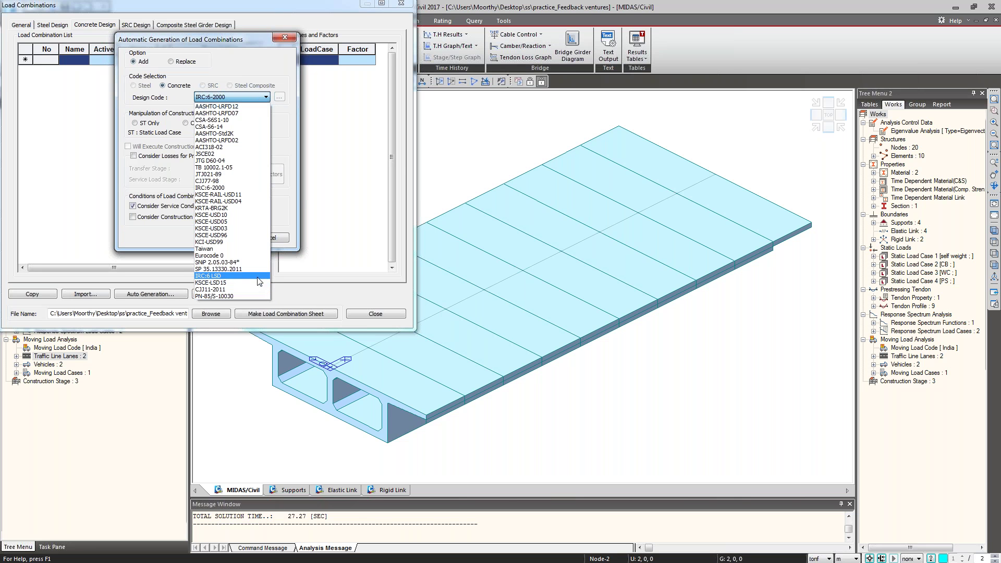
{"action": "left_click", "coordinate": [260, 276]}
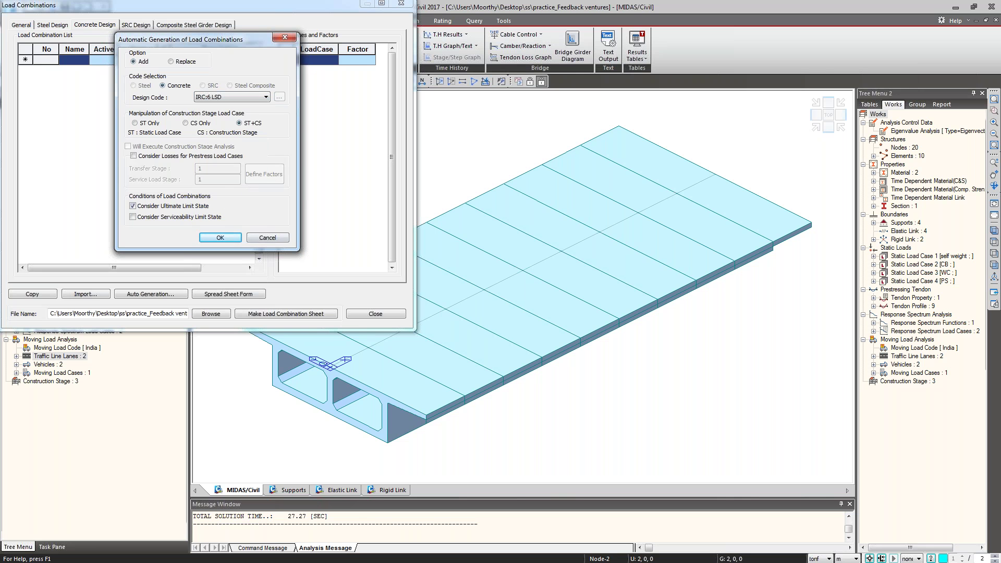
{"action": "left_click", "coordinate": [220, 238]}
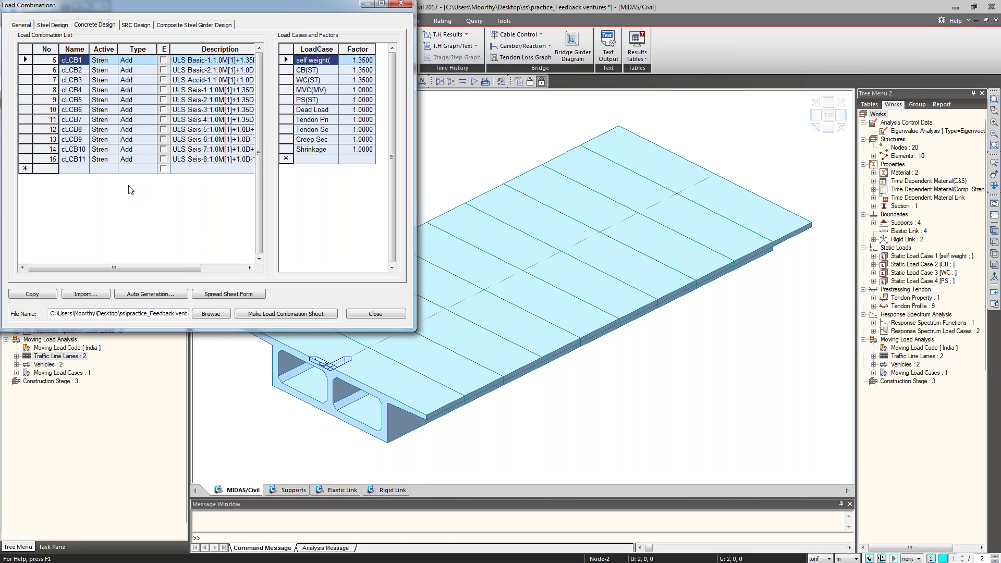
{"action": "left_click", "coordinate": [69, 169]}
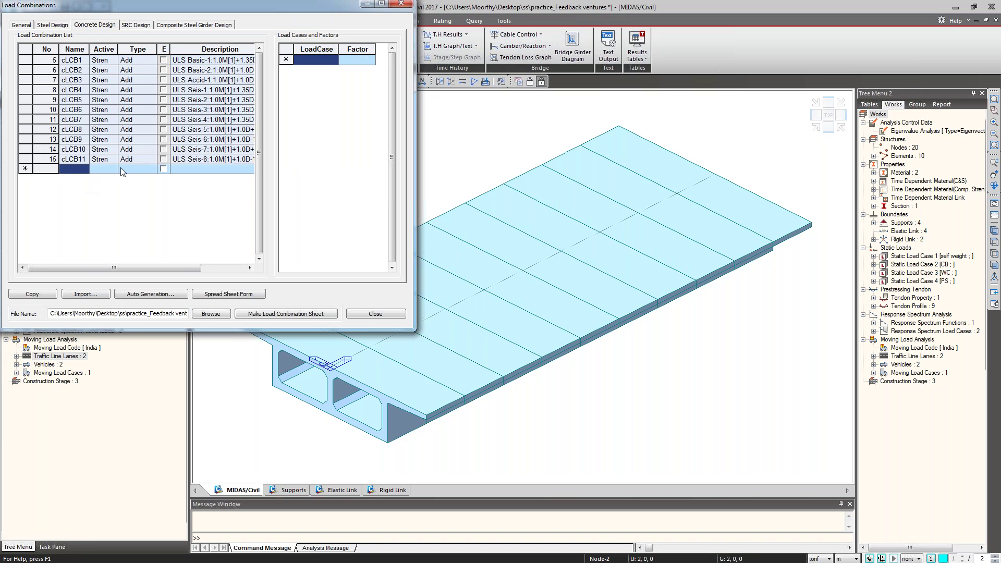
- Auto-generate the general load combinations for concrete to IRC:6 LSD with an added envelope, and close the load combinations
{"action": "left_click", "coordinate": [22, 26]}
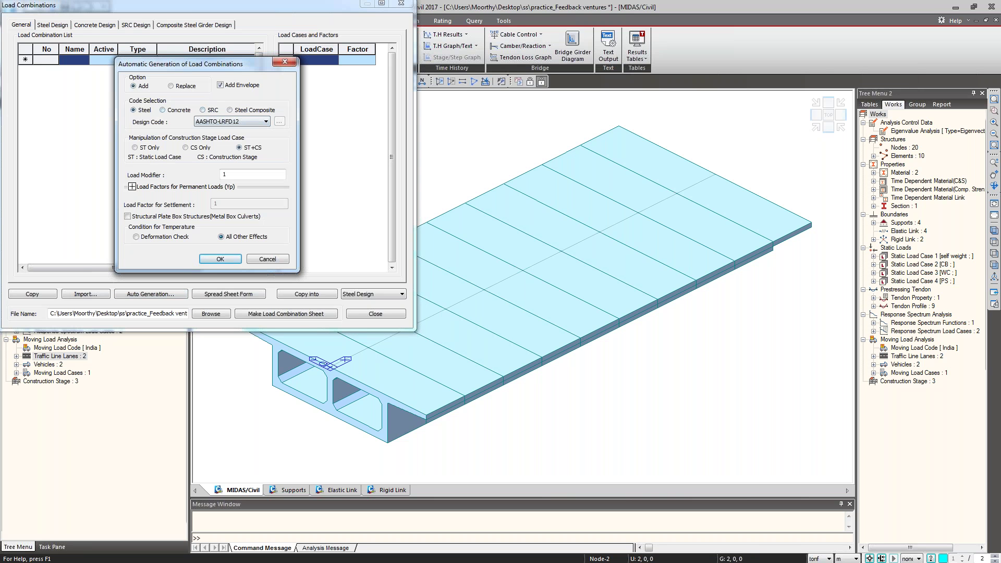
{"action": "left_click", "coordinate": [266, 122]}
{"action": "left_click", "coordinate": [237, 277]}
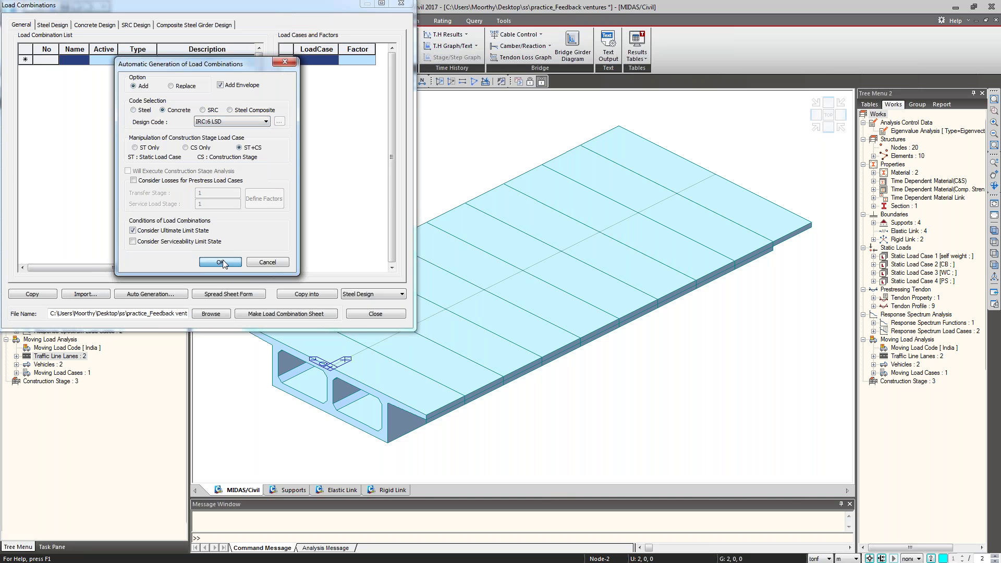
{"action": "left_click", "coordinate": [221, 262]}
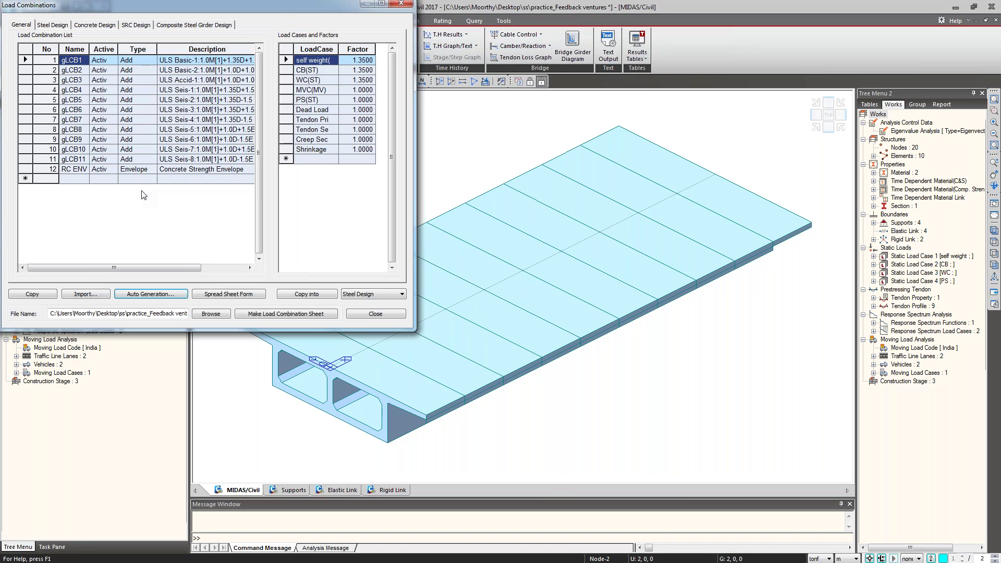
{"action": "left_click", "coordinate": [134, 169]}
{"action": "left_click", "coordinate": [134, 179]}
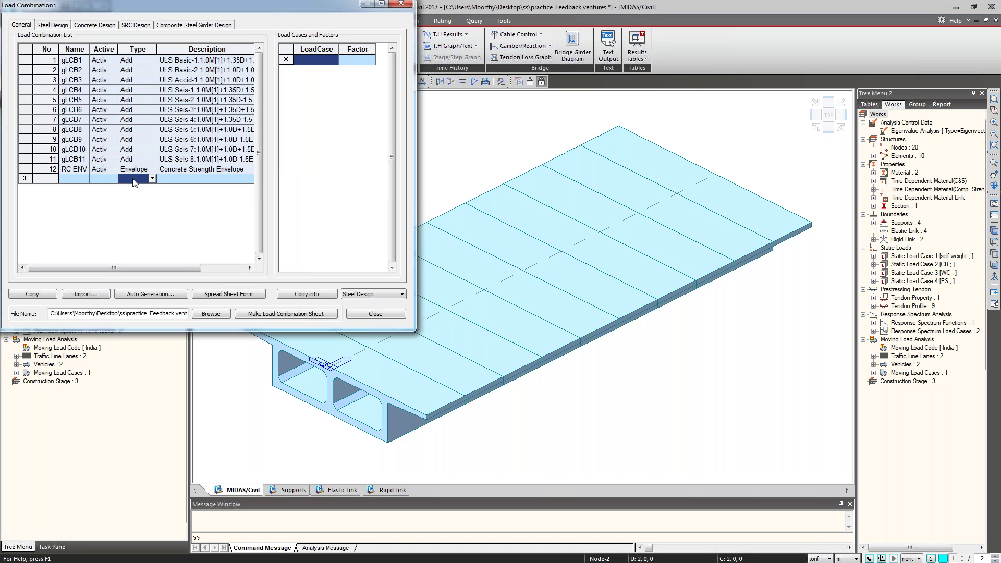
{"action": "left_click", "coordinate": [378, 315]}
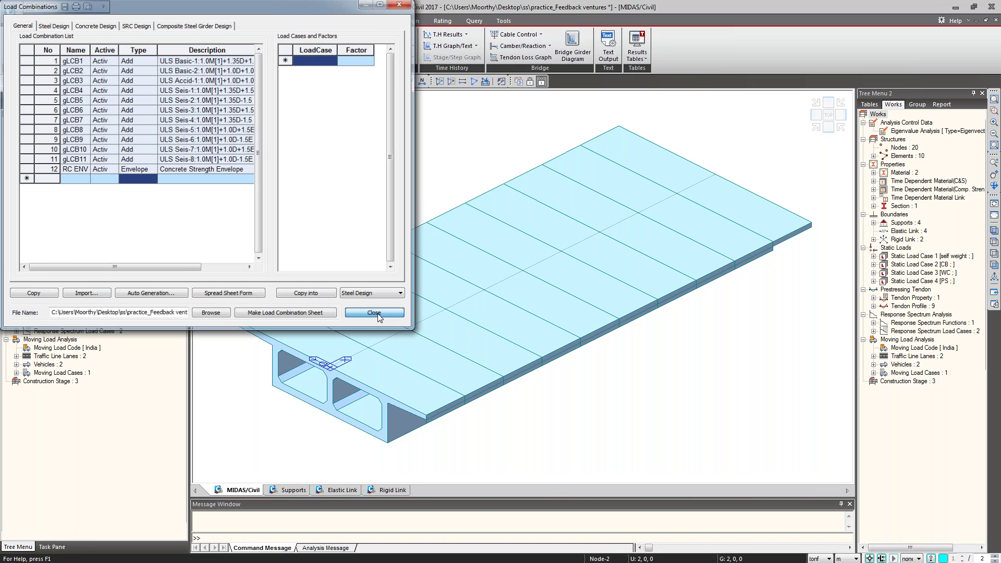
- Display the FXYZ support reactions for CBmax: gLCB3 with values and legend on the bridge model
{"action": "left_click", "coordinate": [69, 146]}
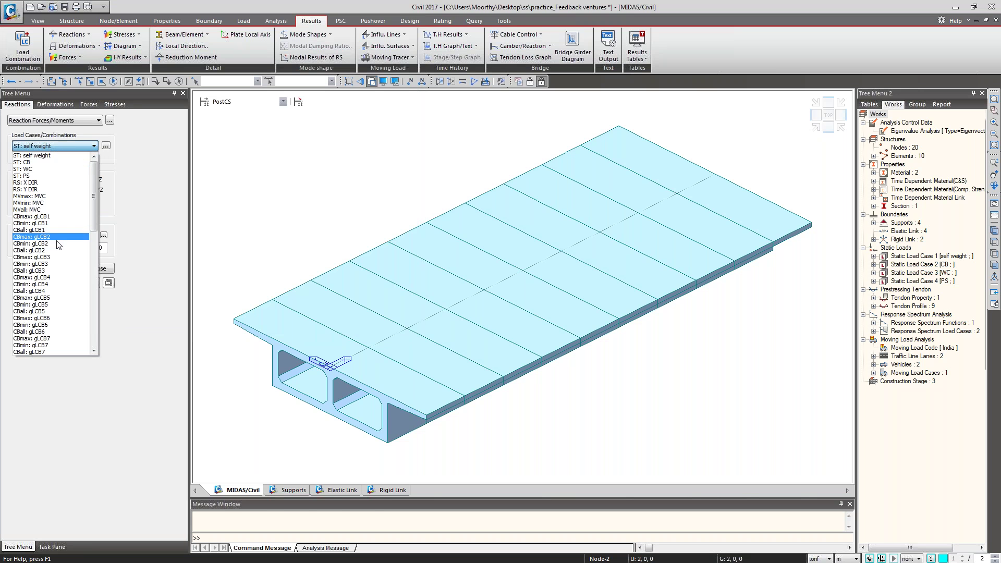
{"action": "left_click", "coordinate": [59, 257]}
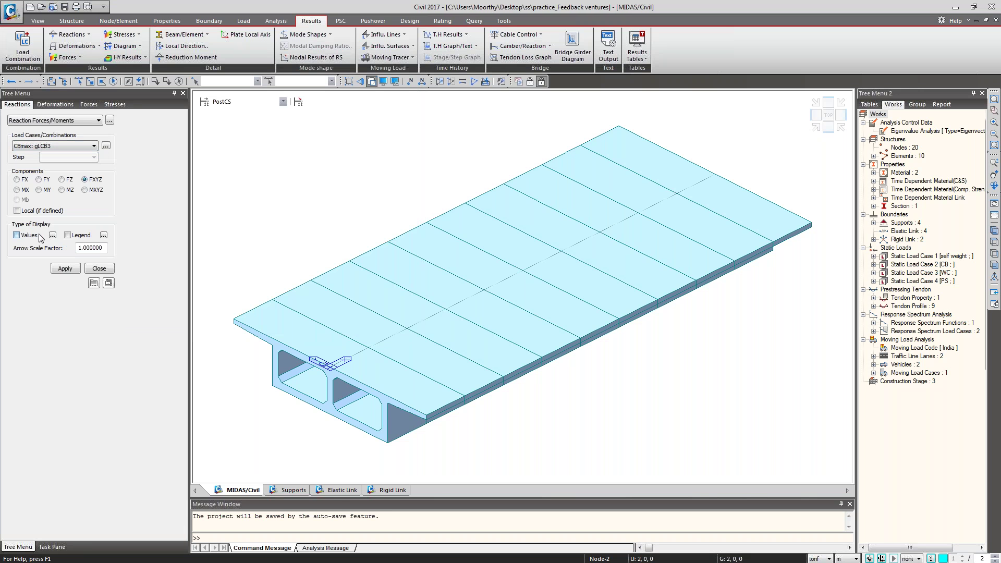
{"action": "left_click", "coordinate": [67, 236]}
{"action": "left_click", "coordinate": [64, 269]}
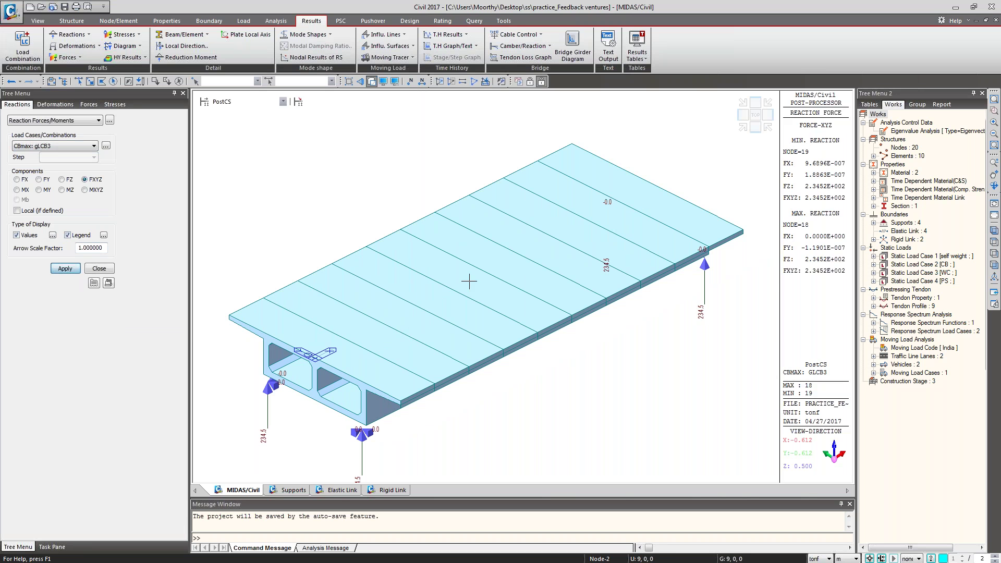
{"action": "left_click", "coordinate": [995, 230]}
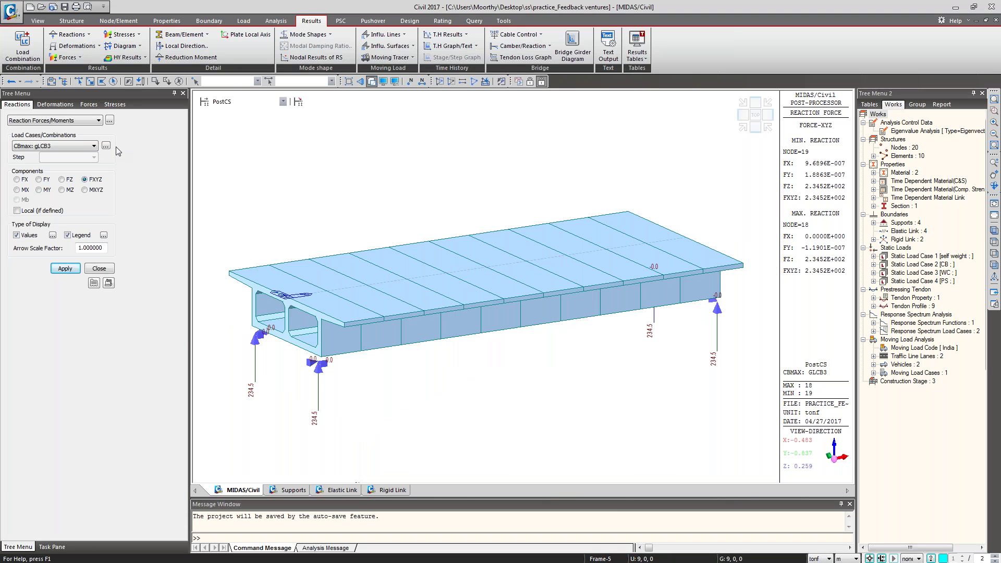
- Display the DXYZ displacement contour for CBmax: gLCB3 on the deformed shape
{"action": "left_click", "coordinate": [56, 104]}
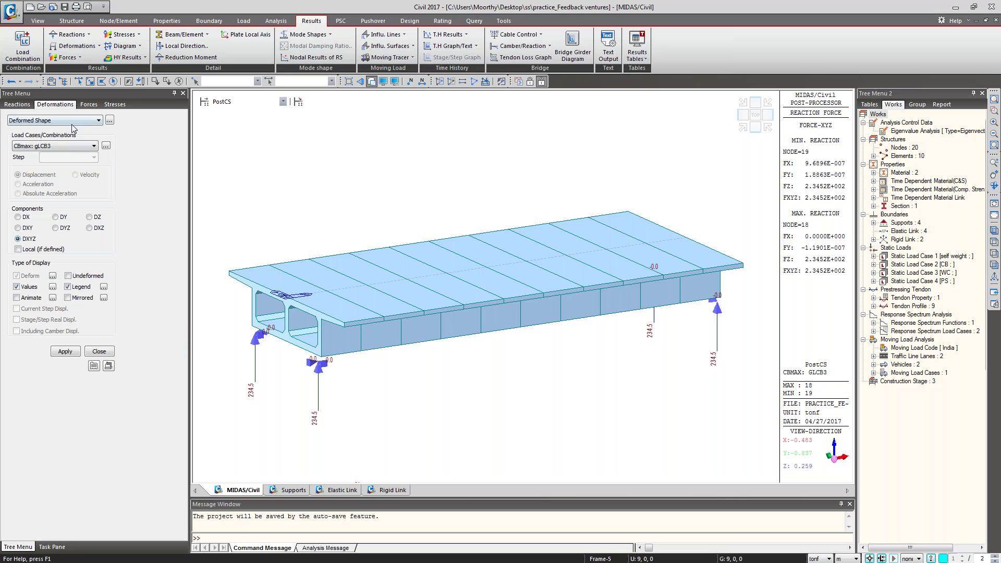
{"action": "left_click", "coordinate": [71, 123]}
{"action": "left_click", "coordinate": [71, 144]}
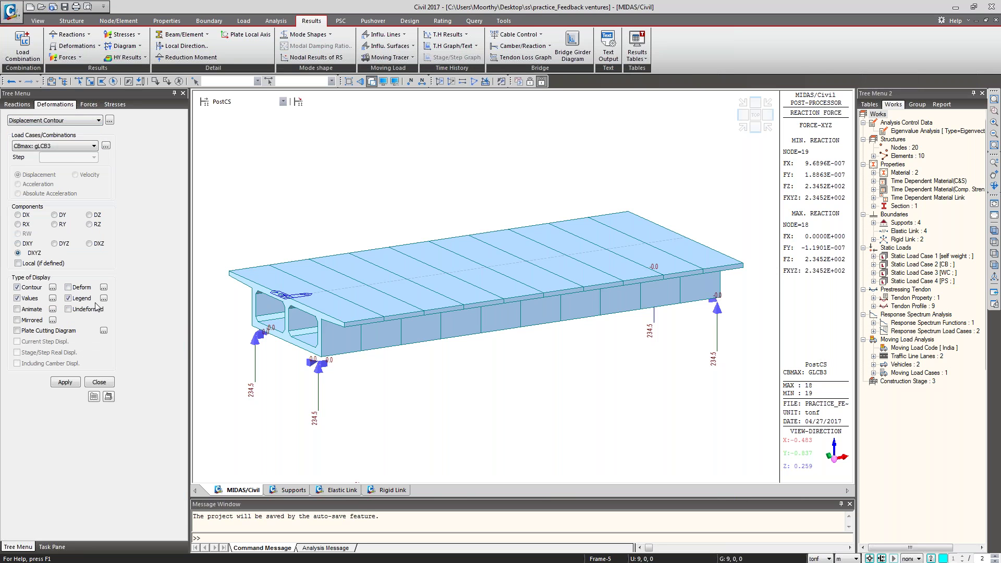
{"action": "left_click", "coordinate": [65, 382]}
{"action": "left_click", "coordinate": [68, 288]}
{"action": "left_click", "coordinate": [65, 382]}
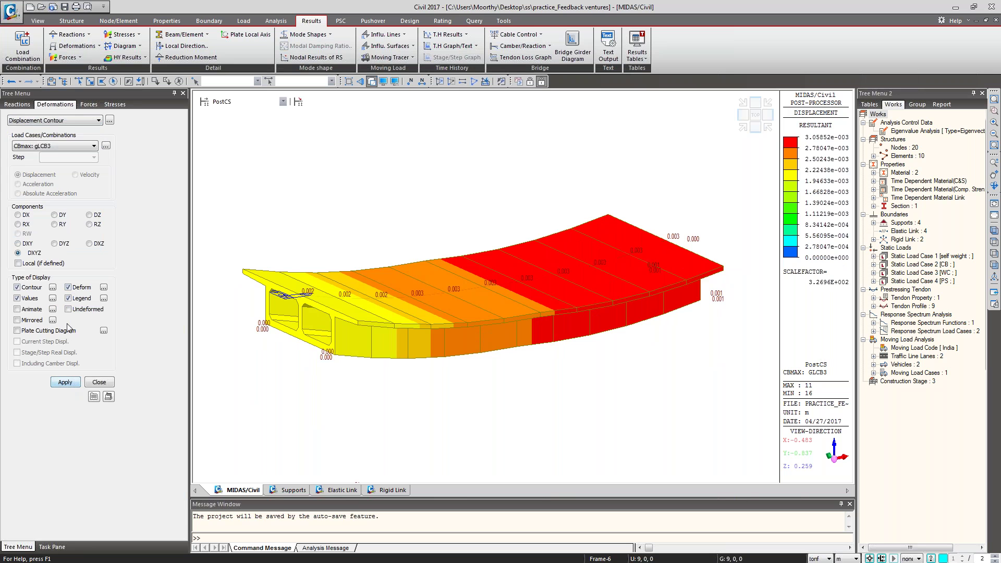
- Display the My beam moment diagram for CBmax: gLCB3 without the deformed shape
{"action": "left_click", "coordinate": [89, 104]}
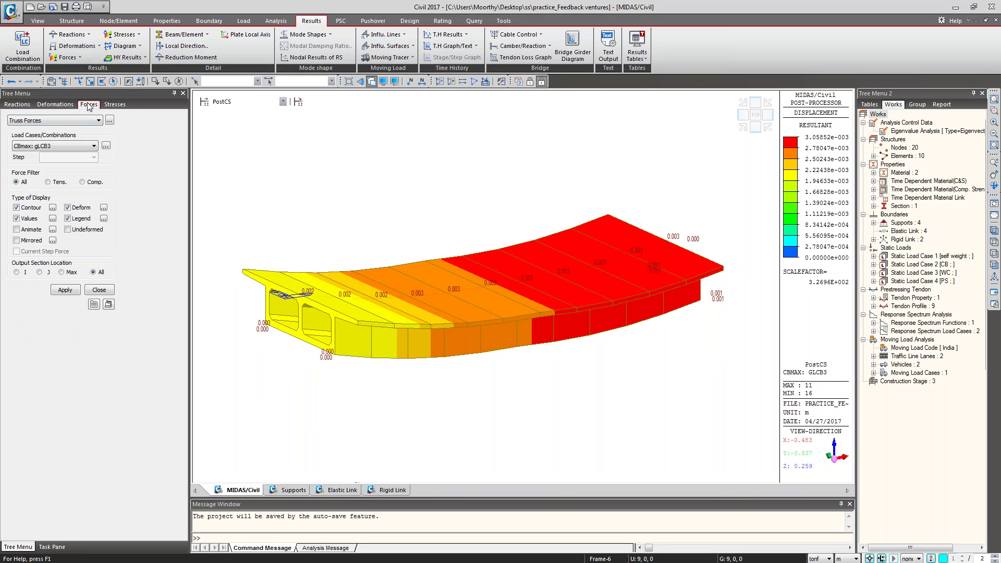
{"action": "left_click", "coordinate": [79, 121]}
{"action": "left_click", "coordinate": [78, 144]}
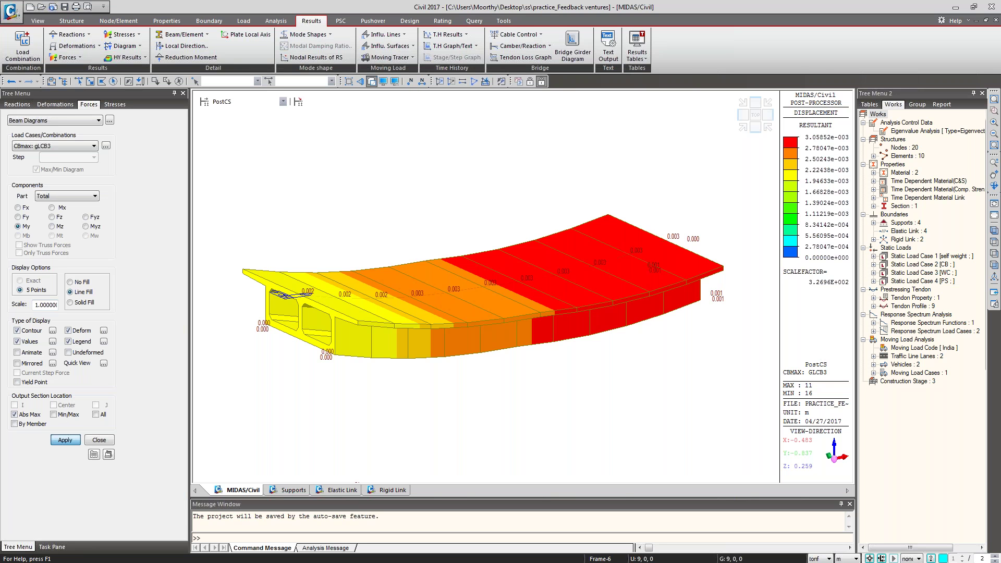
{"action": "left_click", "coordinate": [66, 441]}
{"action": "left_click", "coordinate": [68, 331]}
{"action": "left_click", "coordinate": [66, 440]}
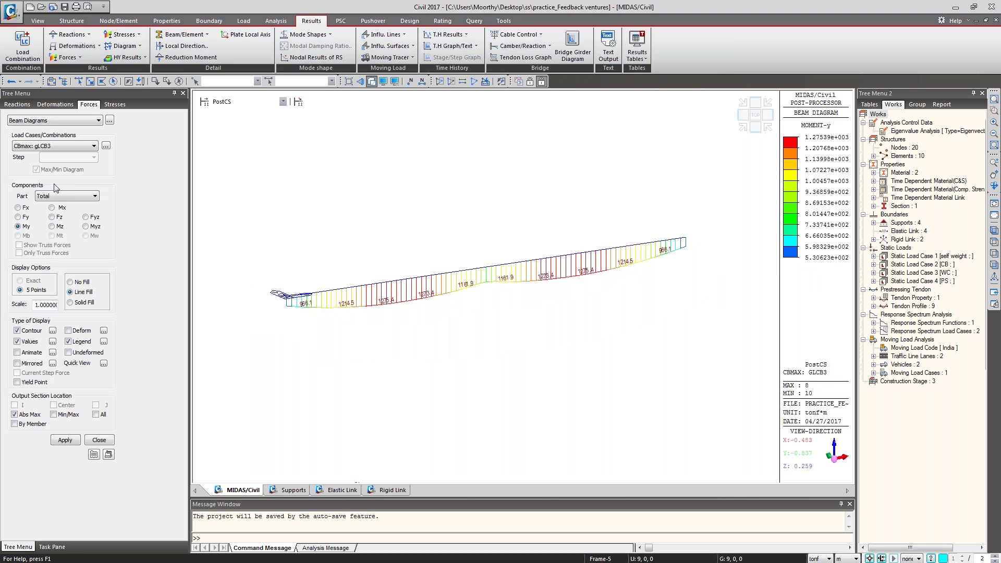
- Display the Fz shear diagram and the Mx torsion diagram for CBmax: gLCB3
{"action": "left_click", "coordinate": [61, 219]}
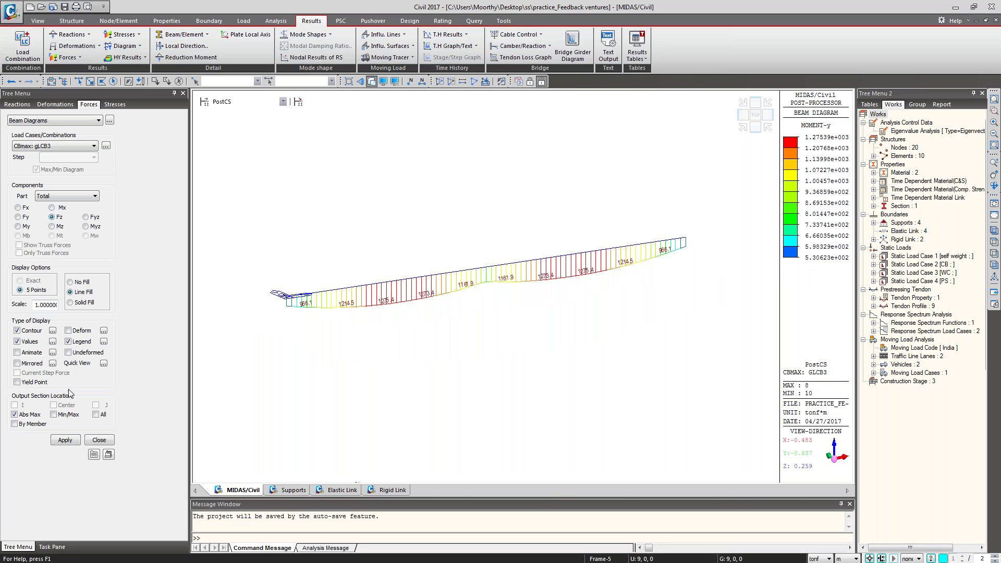
{"action": "left_click", "coordinate": [65, 440]}
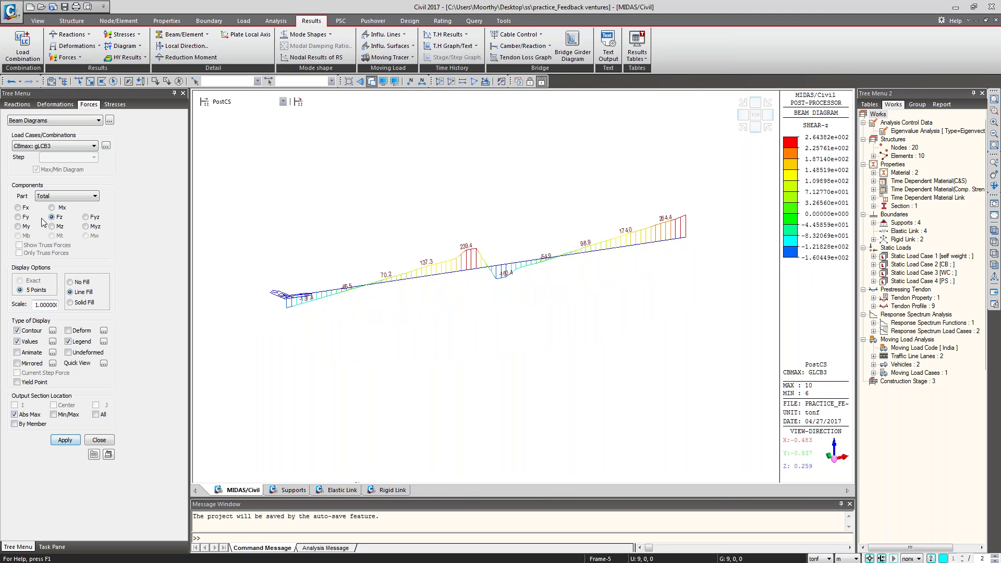
{"action": "left_click", "coordinate": [52, 208]}
{"action": "left_click", "coordinate": [66, 440]}
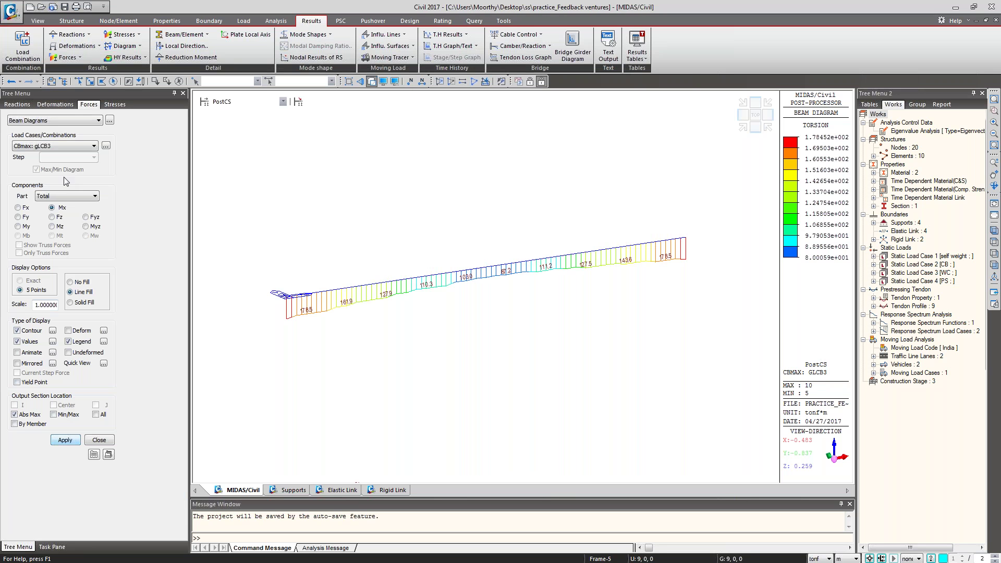
- Display the combined beam stress contour for CBmax: gLCB3 on the deformed shape
{"action": "left_click", "coordinate": [114, 105]}
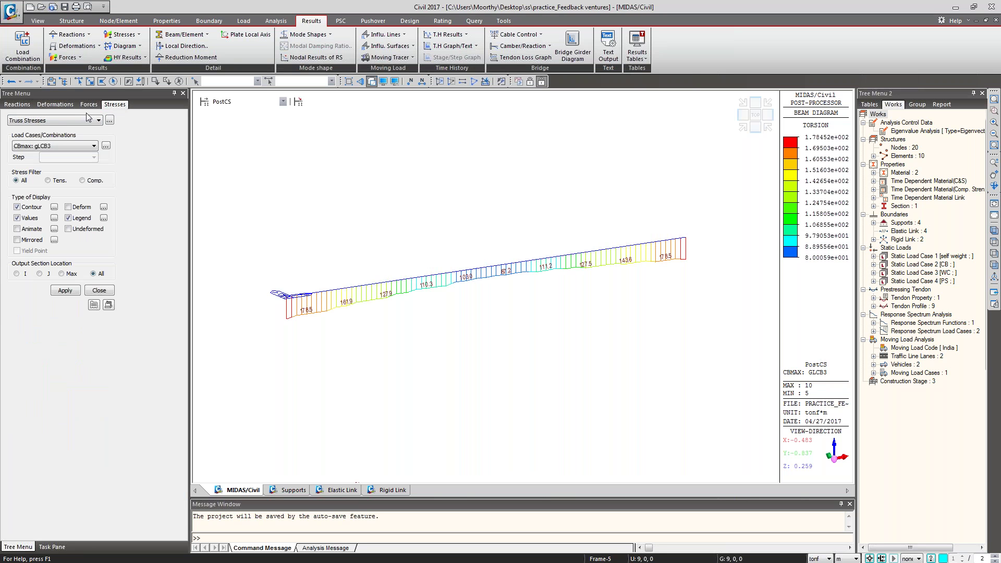
{"action": "left_click", "coordinate": [84, 121]}
{"action": "left_click", "coordinate": [84, 137]}
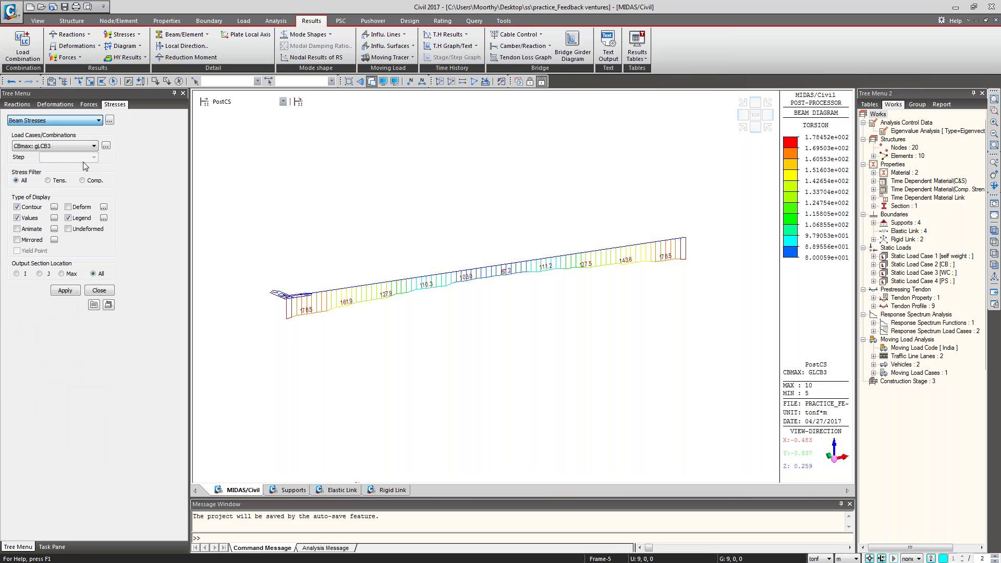
{"action": "left_click", "coordinate": [63, 389]}
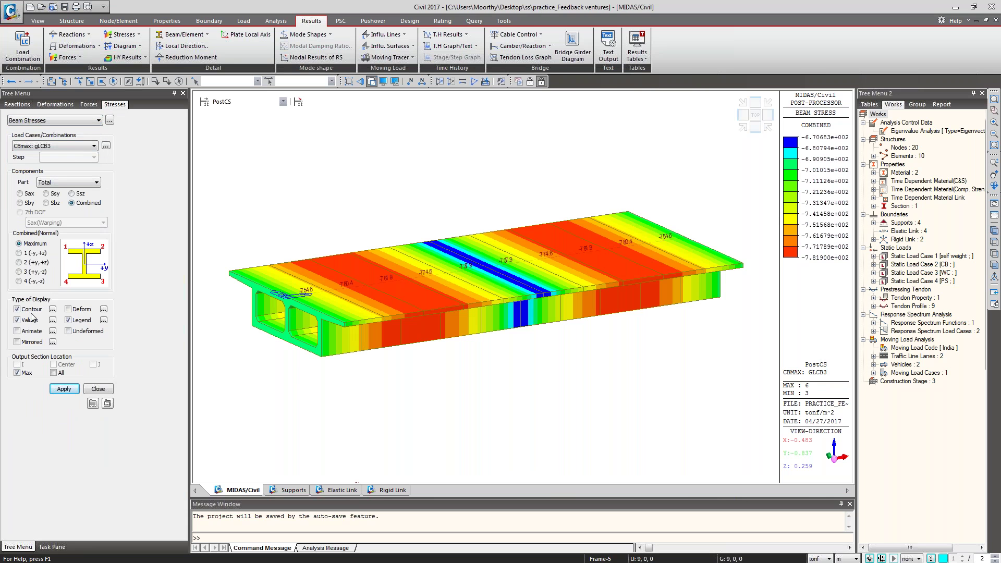
{"action": "left_click", "coordinate": [69, 309]}
{"action": "left_click", "coordinate": [68, 393]}
- Animate the combined beam stress result on the deformed bridge and close the stress display settings
{"action": "left_click", "coordinate": [32, 332]}
{"action": "left_click", "coordinate": [64, 389]}
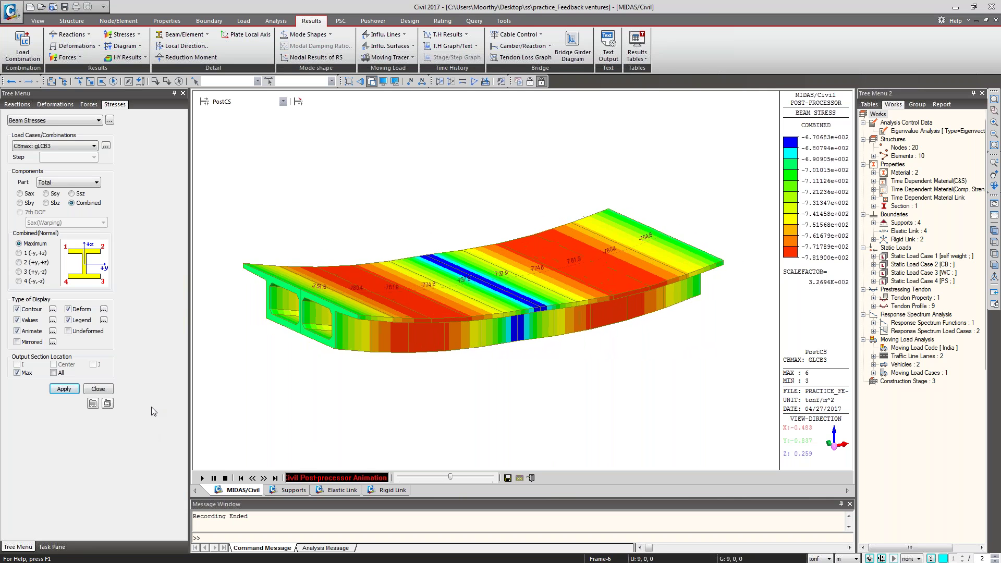
{"action": "left_click", "coordinate": [98, 389]}
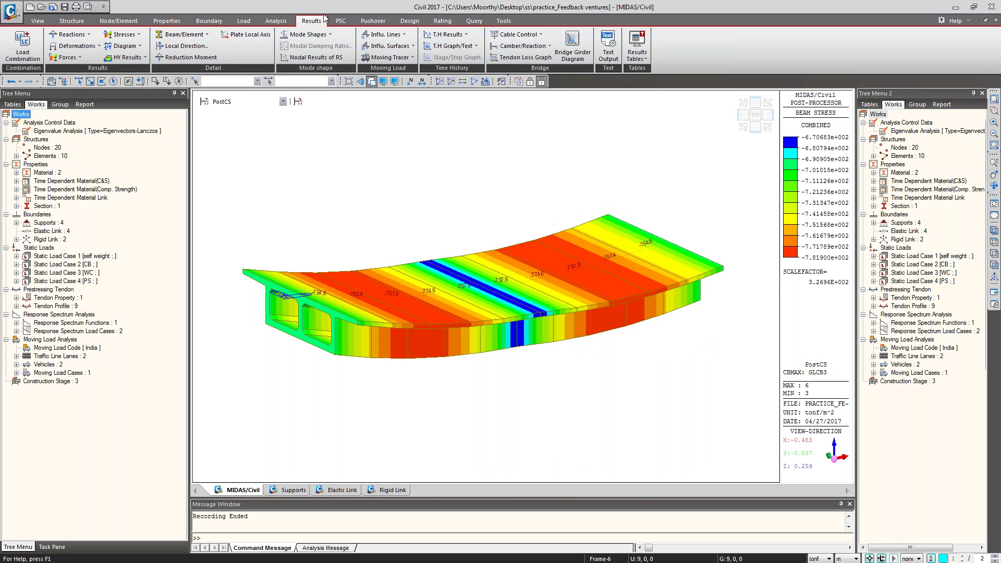
- Open the reaction results table for the self weight load case
{"action": "left_click", "coordinate": [638, 53]}
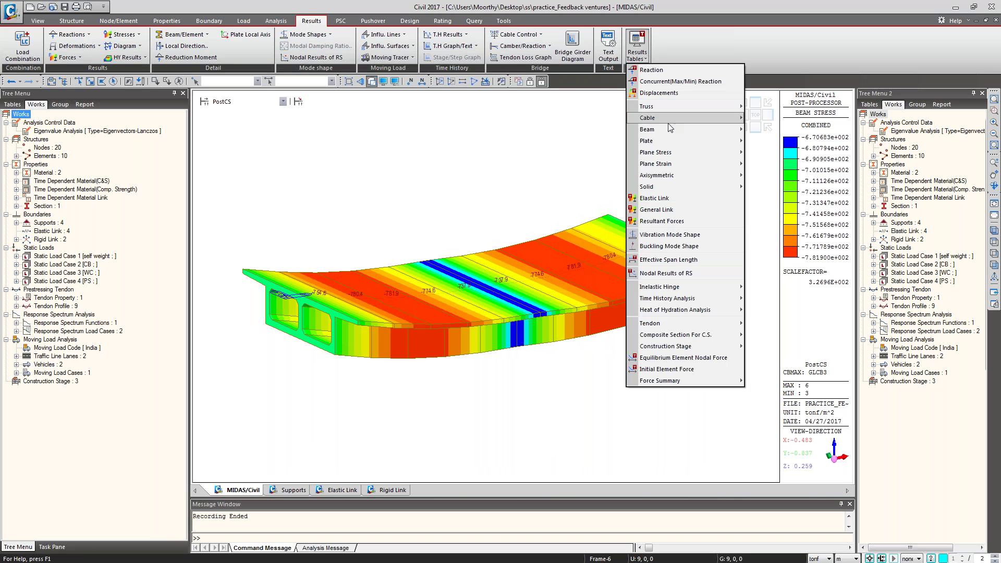
{"action": "left_click", "coordinate": [668, 70]}
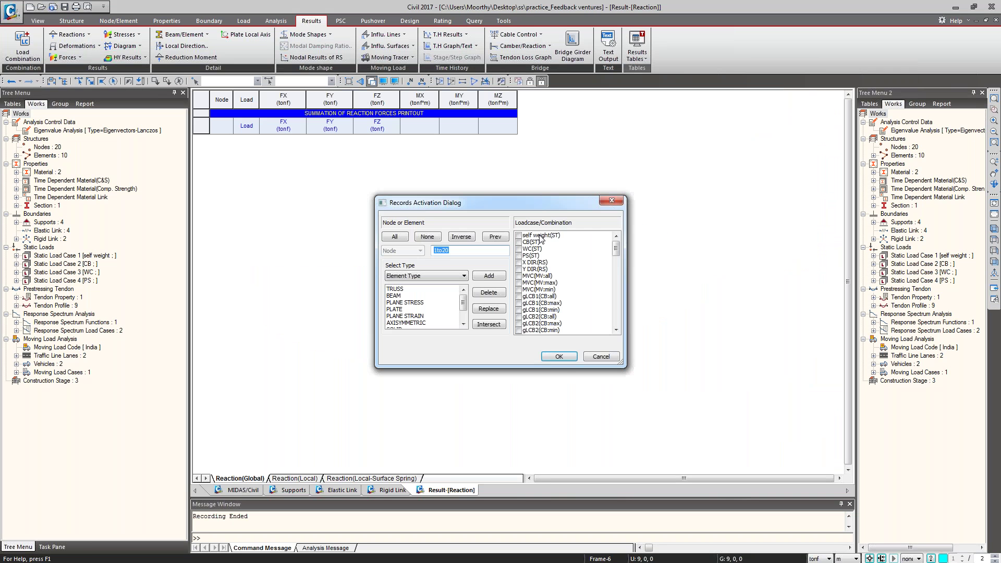
{"action": "key", "text": "Return"}
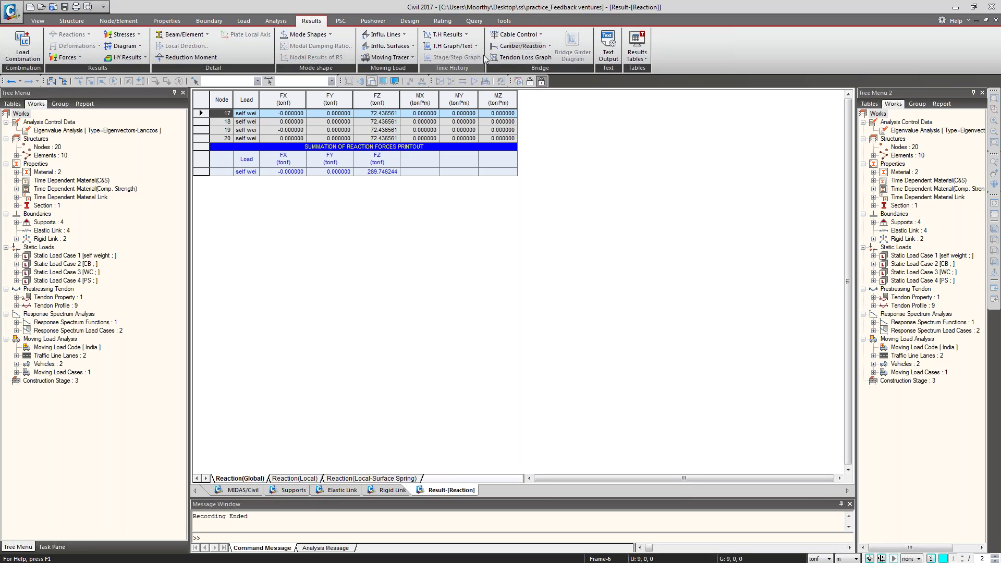
- Open the beam force table for elements 1to10 under gLCB5(CB:max) at parts i and j
{"action": "left_click", "coordinate": [638, 51]}
{"action": "mouse_move", "coordinate": [665, 132]}
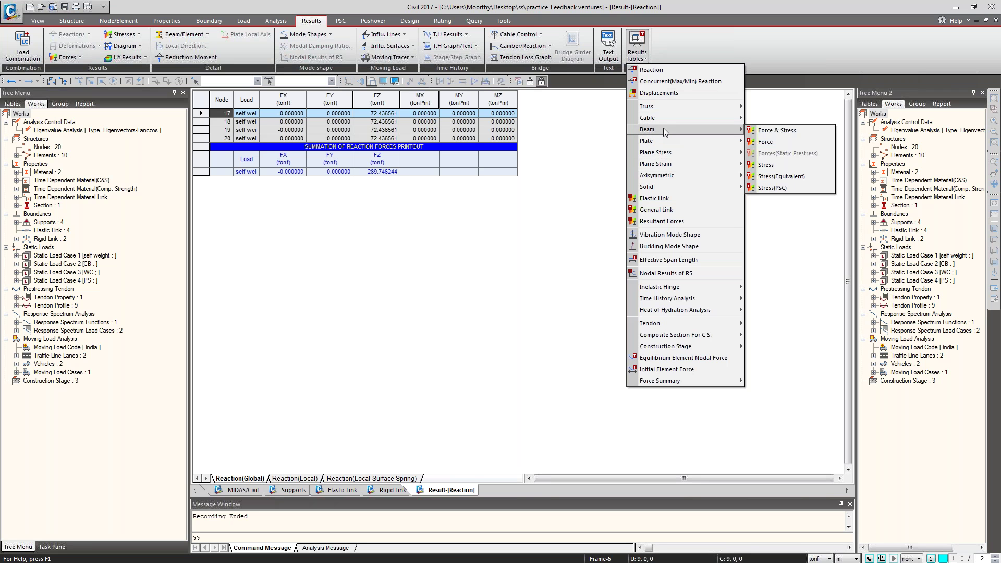
{"action": "left_click", "coordinate": [765, 143]}
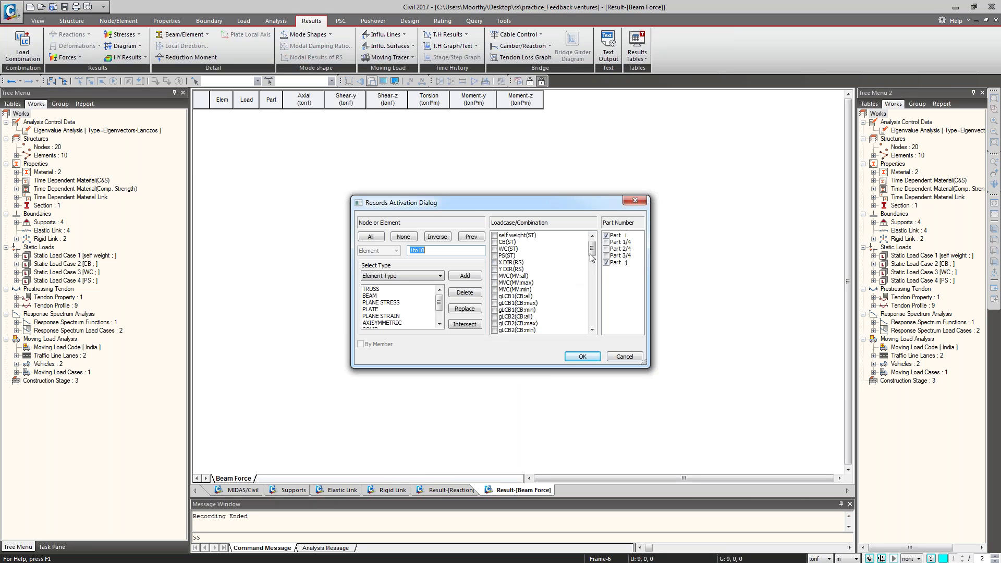
{"action": "left_click_drag", "start_coordinate": [592, 249], "coordinate": [593, 269]}
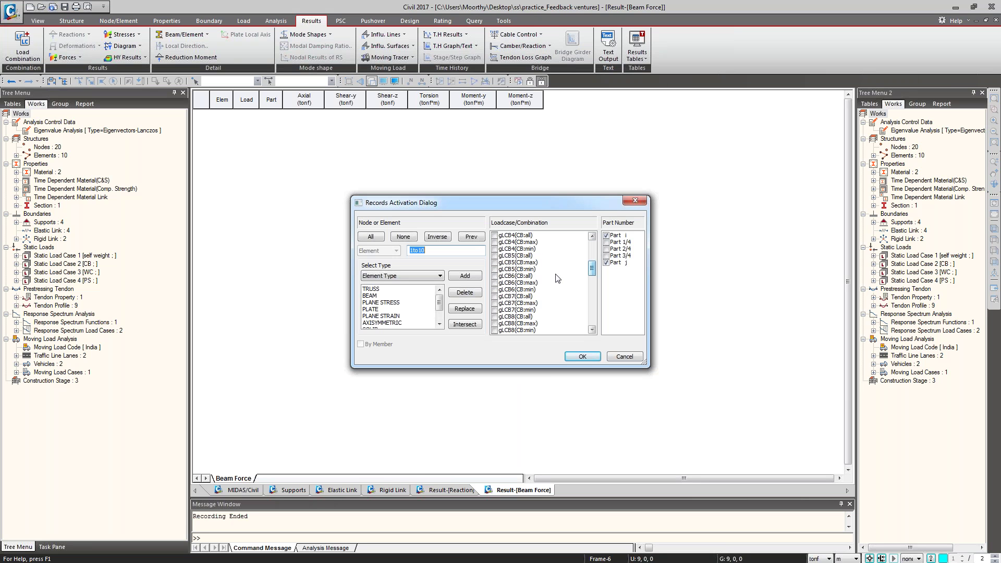
{"action": "left_click", "coordinate": [496, 263]}
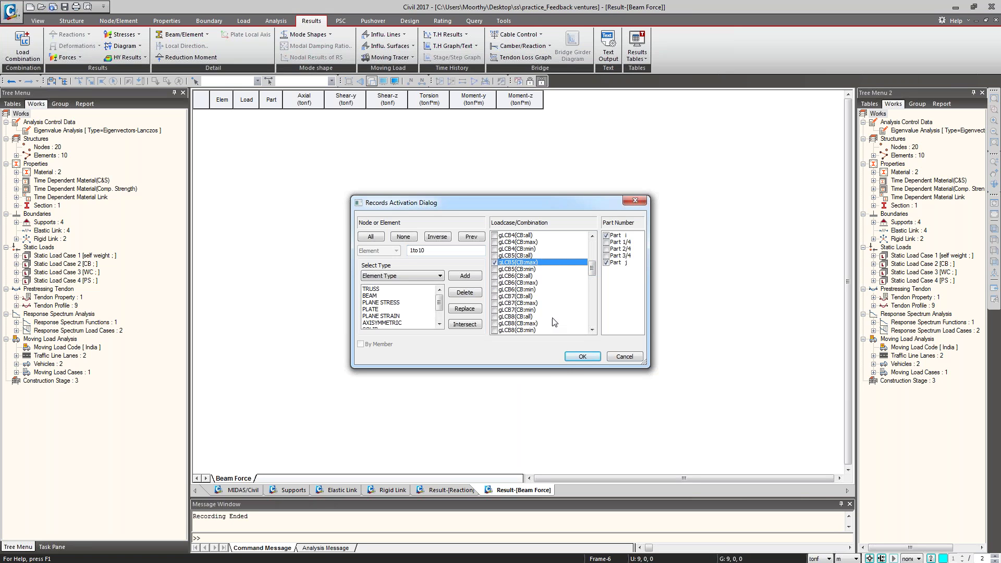
{"action": "left_click", "coordinate": [581, 357]}
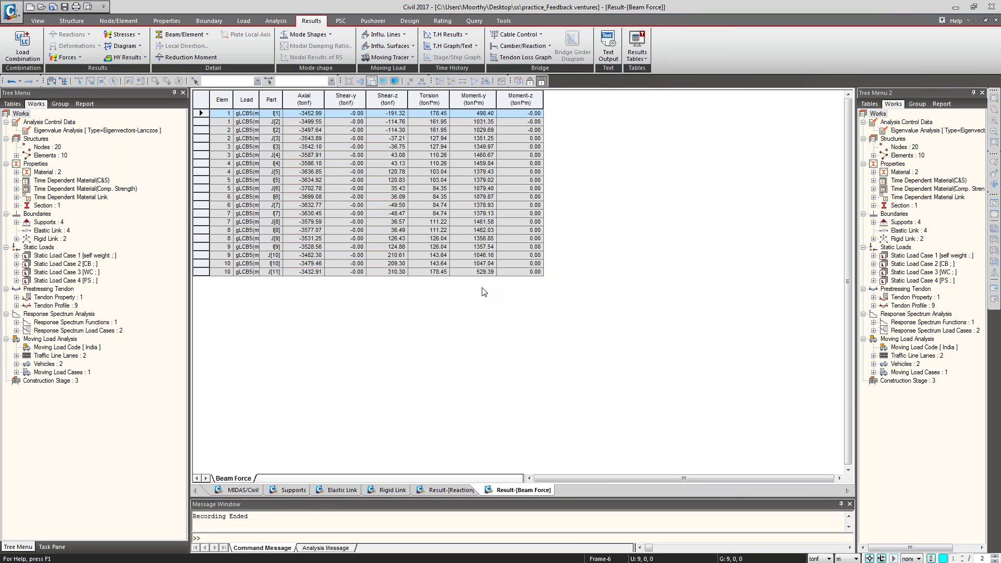
- Examine the axial, shear, torsion and moment columns of the beam force table
{"action": "left_click", "coordinate": [313, 97]}
{"action": "left_click", "coordinate": [346, 97]}
{"action": "left_click", "coordinate": [387, 97]}
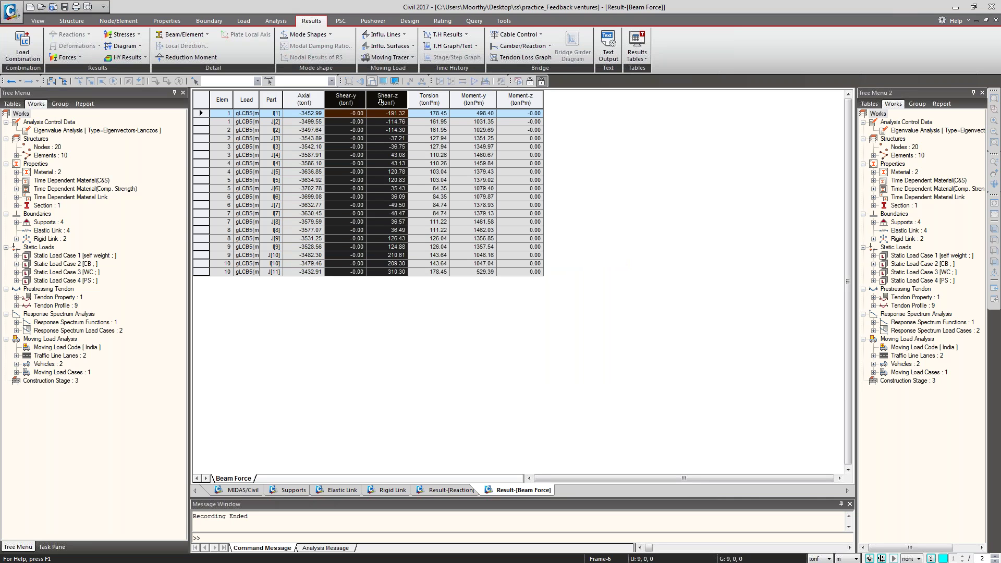
{"action": "left_click", "coordinate": [428, 98]}
{"action": "left_click", "coordinate": [490, 98]}
{"action": "left_click_drag", "start_coordinate": [492, 99], "coordinate": [520, 98]}
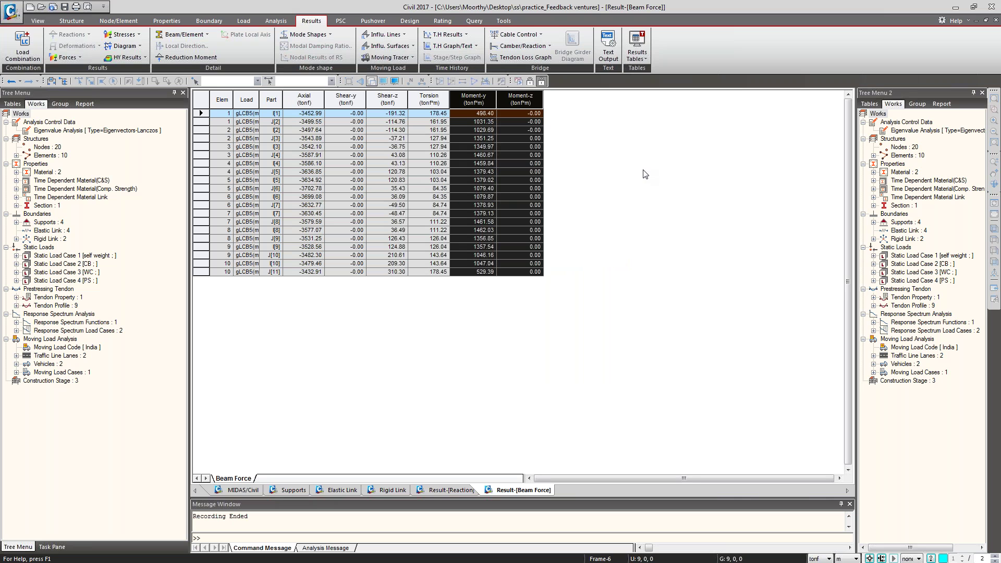
- Open the beam stress table for elements 1to10 under gLCB11(CB:max) at parts i and j
{"action": "left_click", "coordinate": [637, 54]}
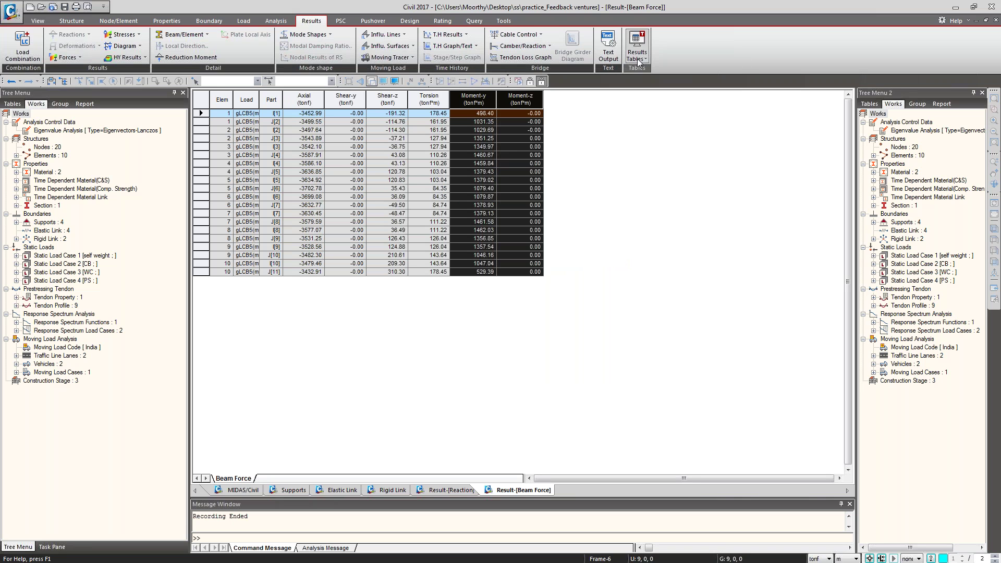
{"action": "mouse_move", "coordinate": [670, 133]}
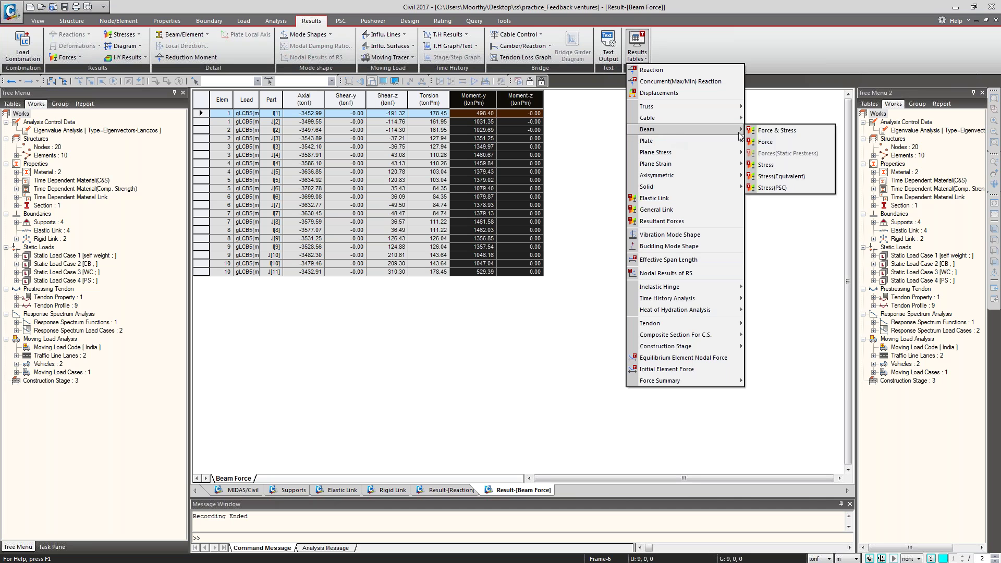
{"action": "left_click", "coordinate": [767, 165]}
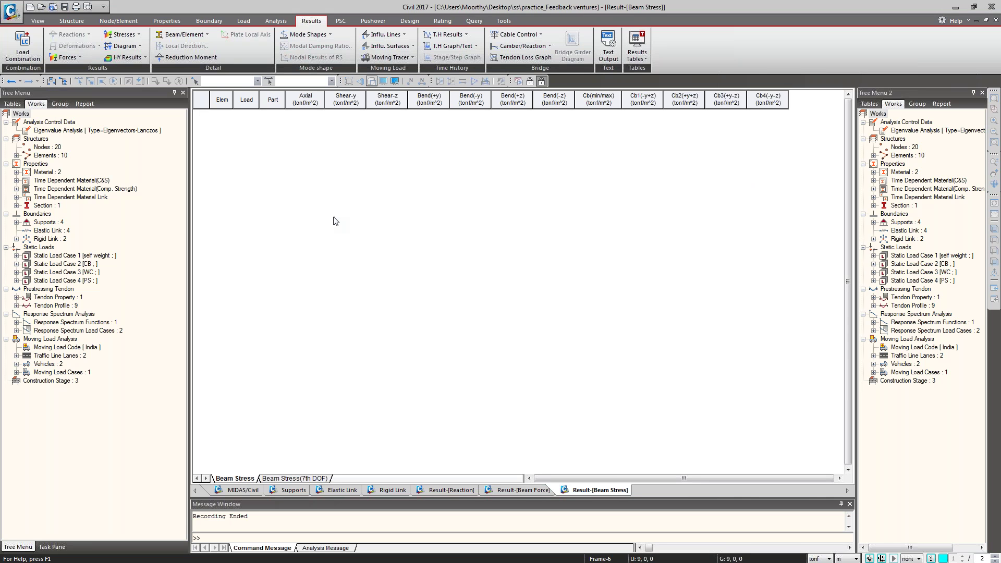
{"action": "scroll", "coordinate": [499, 292], "scroll_direction": "down", "scroll_amount": 11}
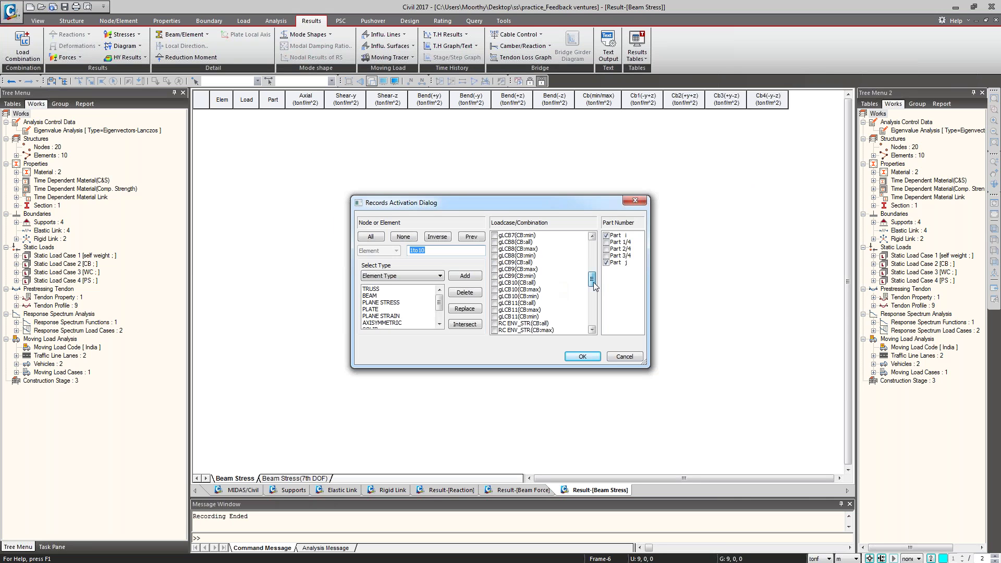
{"action": "left_click", "coordinate": [495, 276]}
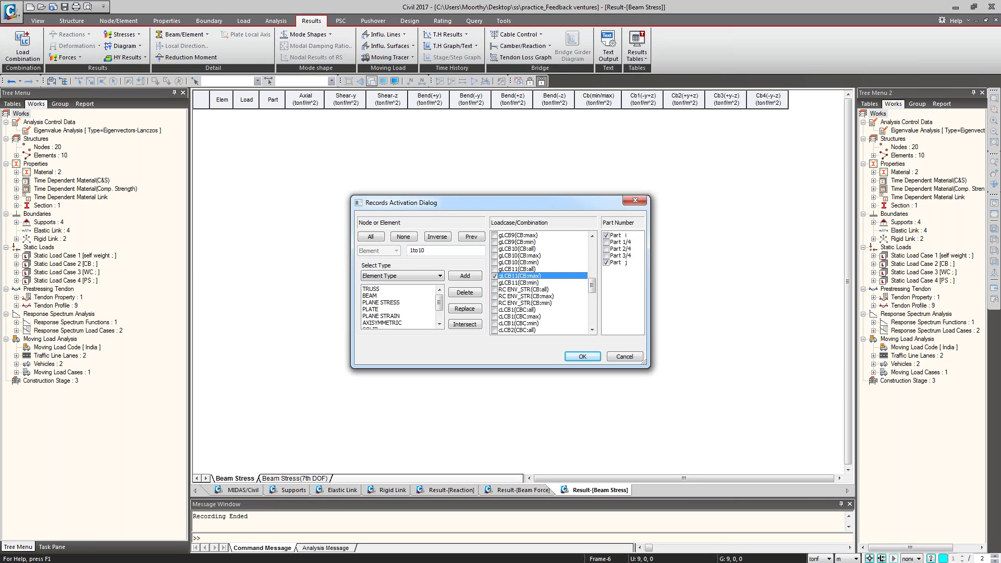
{"action": "left_click", "coordinate": [582, 356]}
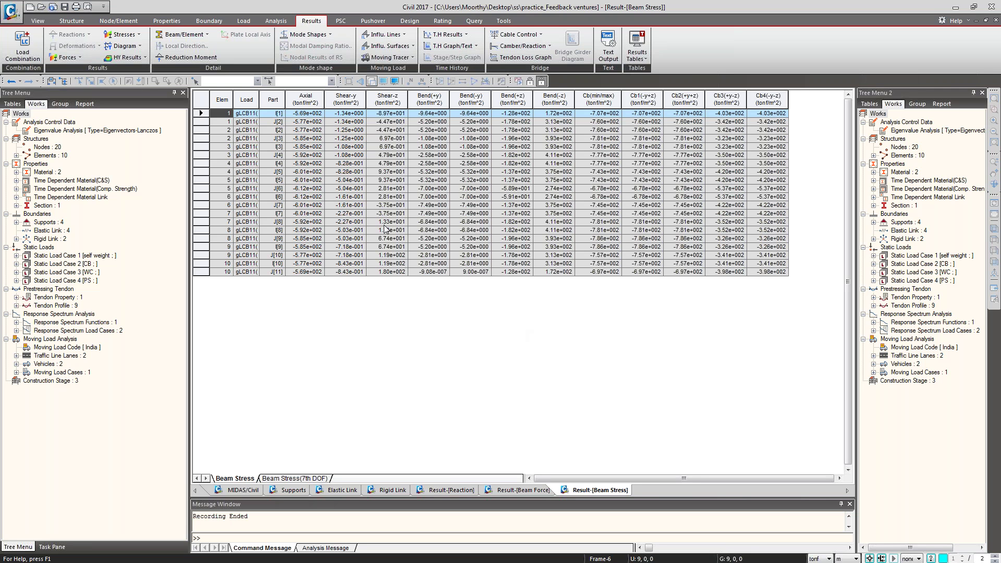
- Examine the axial, shear, bending and combined stress columns of the beam stress table
{"action": "left_click", "coordinate": [306, 96]}
{"action": "left_click_drag", "start_coordinate": [350, 98], "coordinate": [386, 100]}
{"action": "left_click", "coordinate": [432, 100]}
{"action": "left_click_drag", "start_coordinate": [464, 103], "coordinate": [471, 101]}
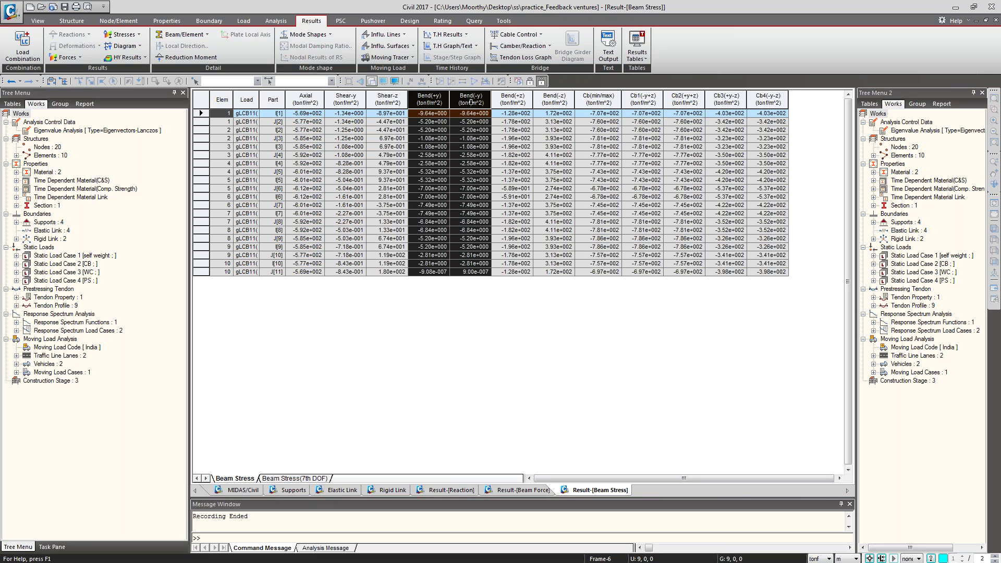
{"action": "left_click", "coordinate": [519, 100]}
{"action": "left_click", "coordinate": [643, 99]}
{"action": "left_click", "coordinate": [768, 99]}
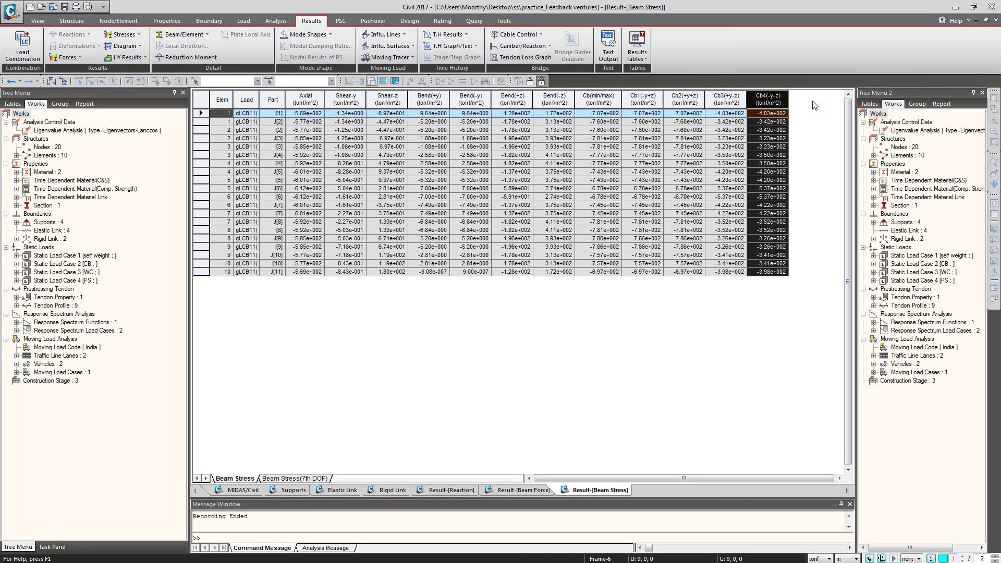
- Add the beam stress table to the dynamic report under its default name
{"action": "right_click", "coordinate": [484, 222]}
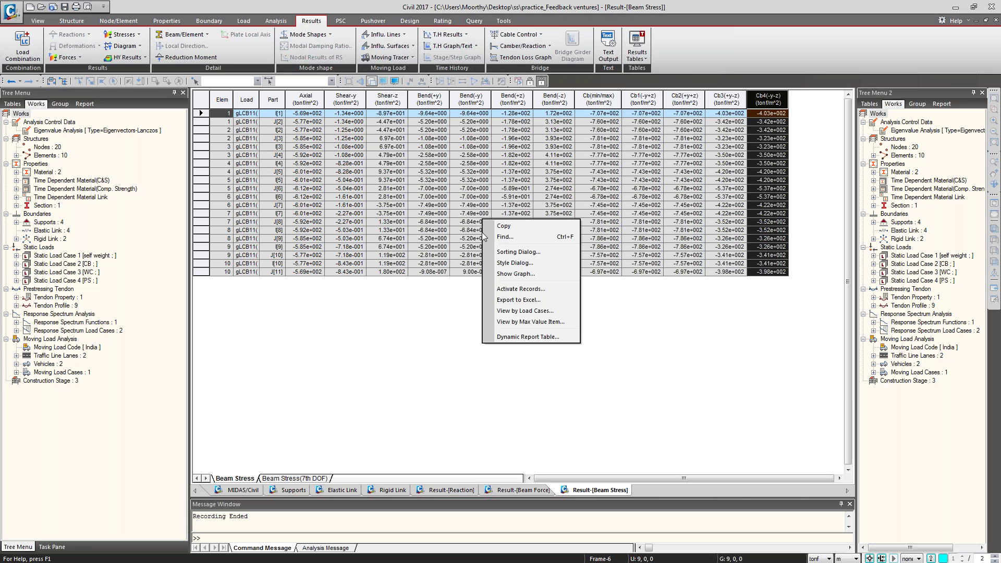
{"action": "key", "text": "Return"}
{"action": "left_click", "coordinate": [514, 490]}
{"action": "left_click", "coordinate": [389, 490]}
{"action": "left_click", "coordinate": [342, 490]}
{"action": "right_click", "coordinate": [395, 267]}
{"action": "key", "text": "Escape"}
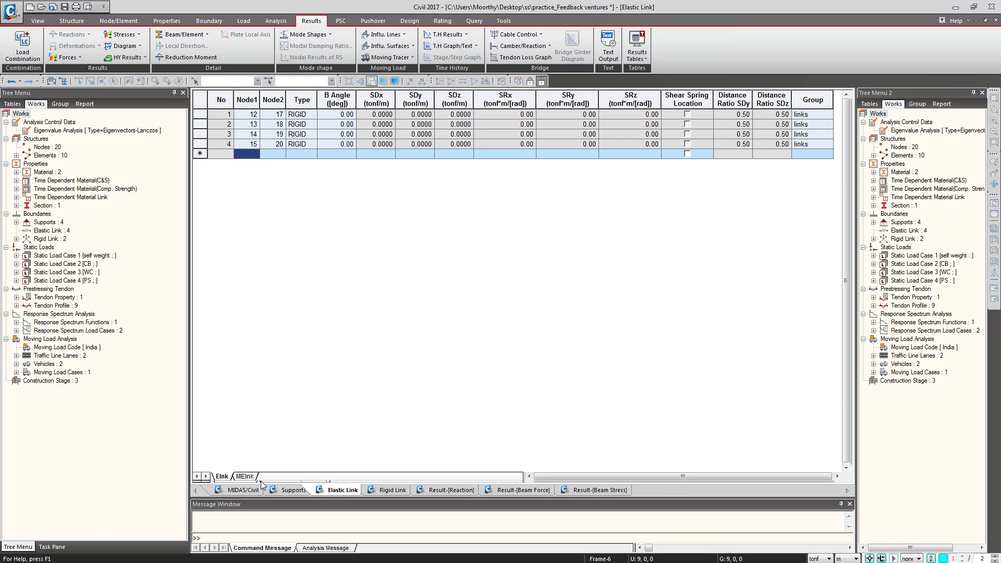
- Return to the model view and save the combined beam stress contour as a dynamic report image under its default name
{"action": "left_click", "coordinate": [259, 489]}
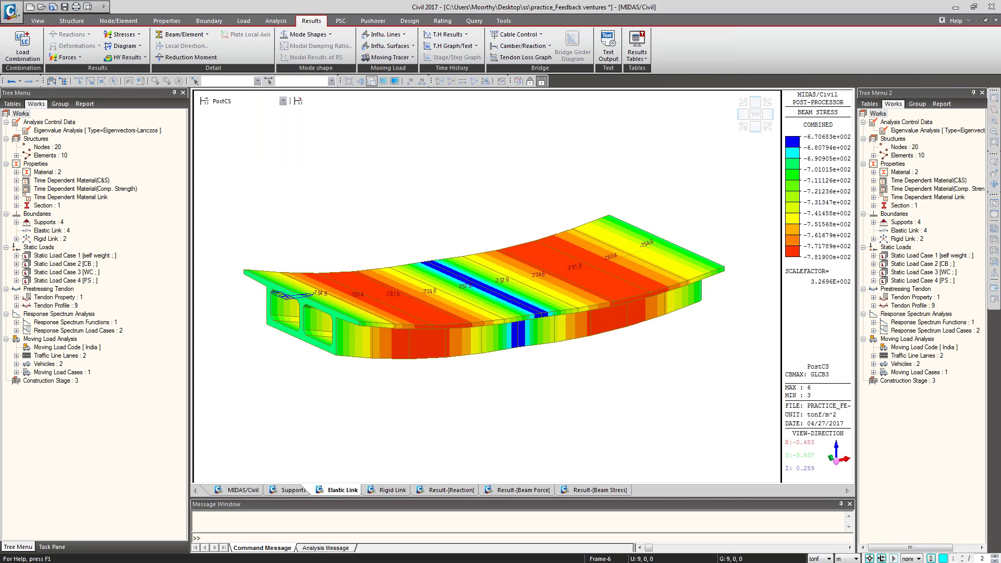
{"action": "right_click", "coordinate": [351, 144]}
{"action": "left_click", "coordinate": [442, 399]}
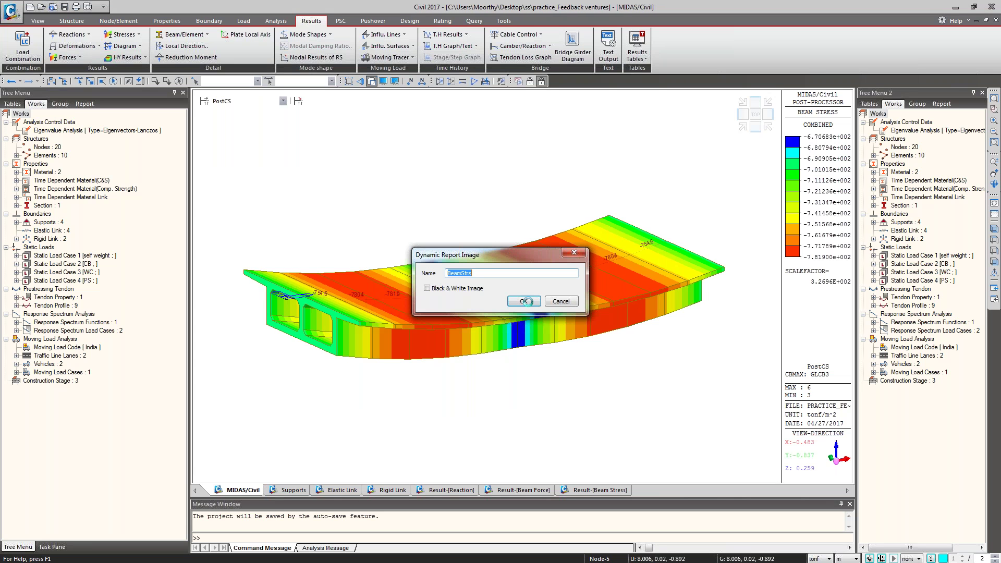
{"action": "key", "text": "Return"}
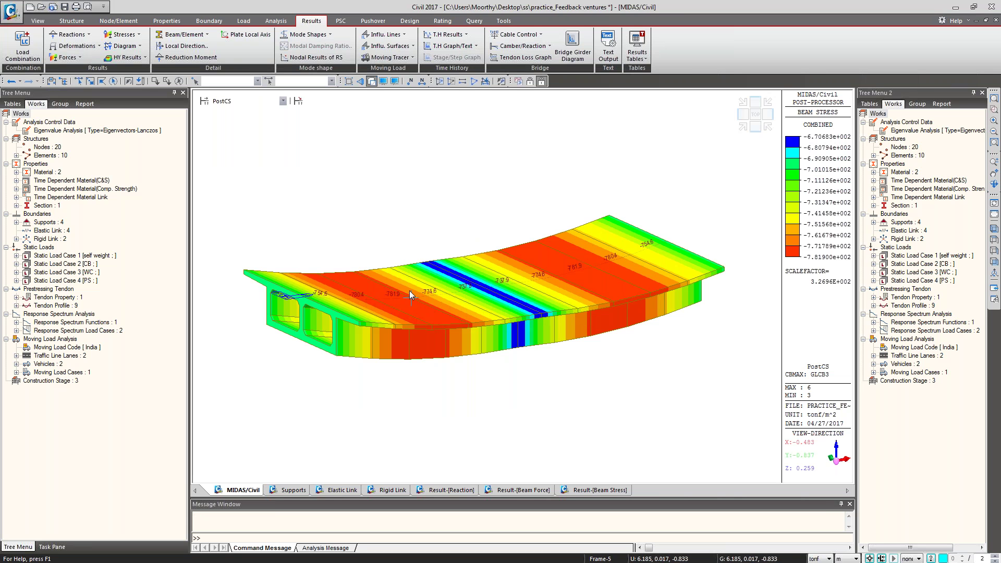
{"action": "mouse_move", "coordinate": [409, 287]}
- Open the tendon loss table and display the losses of tendon group T1 at STAGE 2
{"action": "left_click", "coordinate": [638, 55]}
{"action": "mouse_move", "coordinate": [684, 323]}
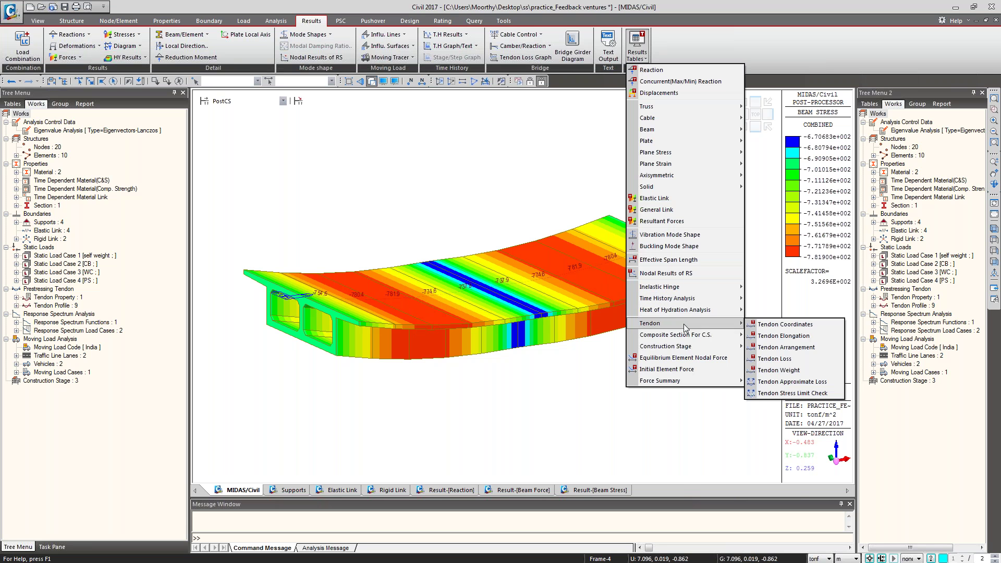
{"action": "left_click", "coordinate": [777, 359]}
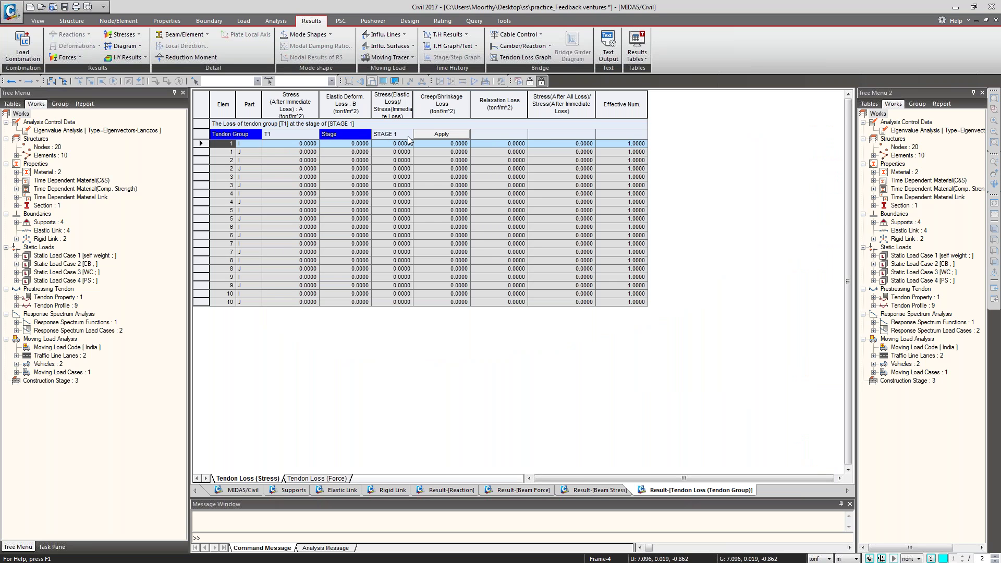
{"action": "left_click", "coordinate": [408, 134]}
{"action": "left_click", "coordinate": [401, 151]}
{"action": "left_click", "coordinate": [441, 134]}
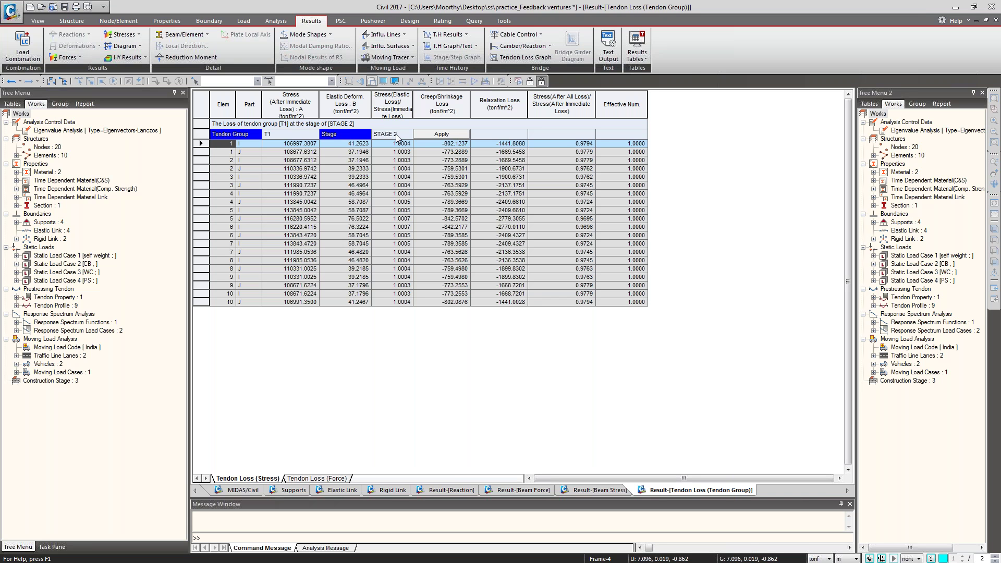
- Examine the stress after immediate loss, elastic deformation loss and relaxation loss columns for tendon T1
{"action": "left_click", "coordinate": [289, 101]}
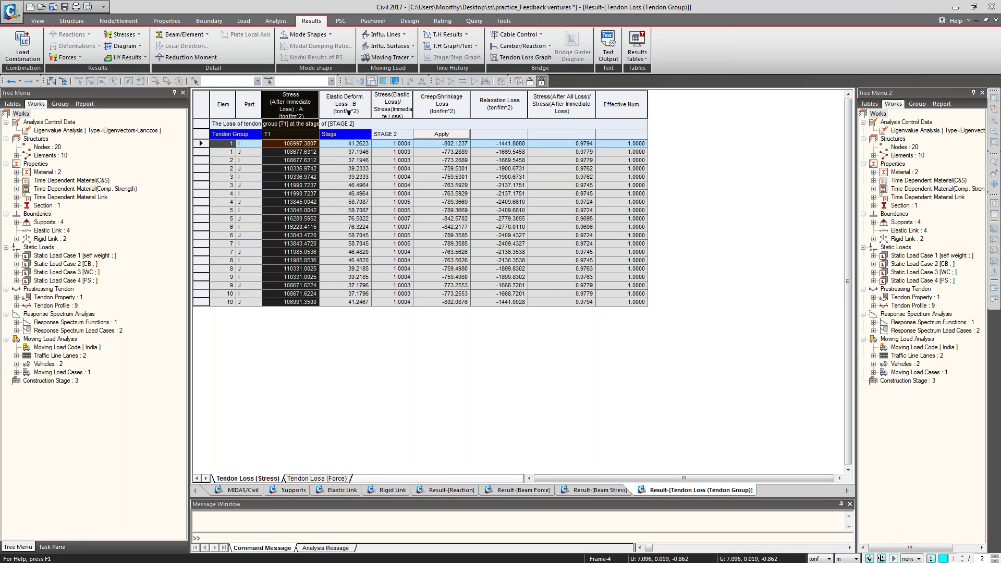
{"action": "left_click", "coordinate": [345, 100]}
{"action": "left_click", "coordinate": [500, 103]}
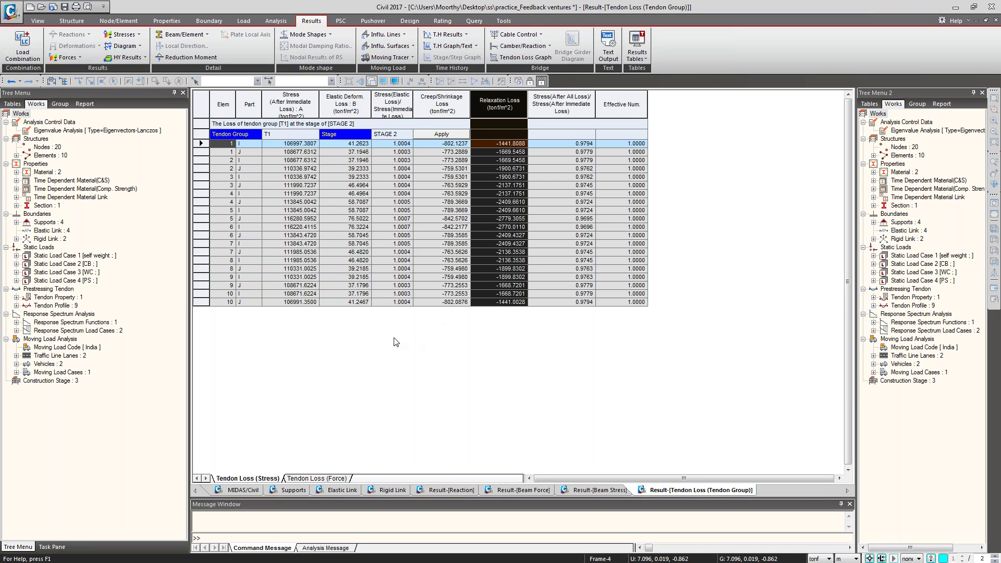
{"action": "left_click", "coordinate": [355, 300]}
- Switch the tendon loss table to tendon group T1-Copy at STAGE 2
{"action": "left_click", "coordinate": [314, 136]}
{"action": "left_click", "coordinate": [314, 136]}
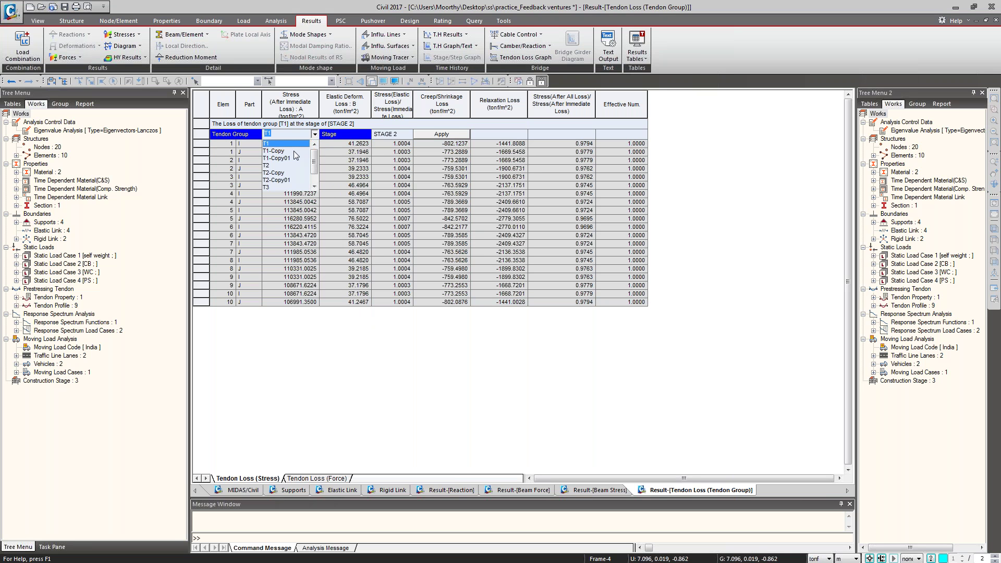
{"action": "left_click", "coordinate": [293, 152]}
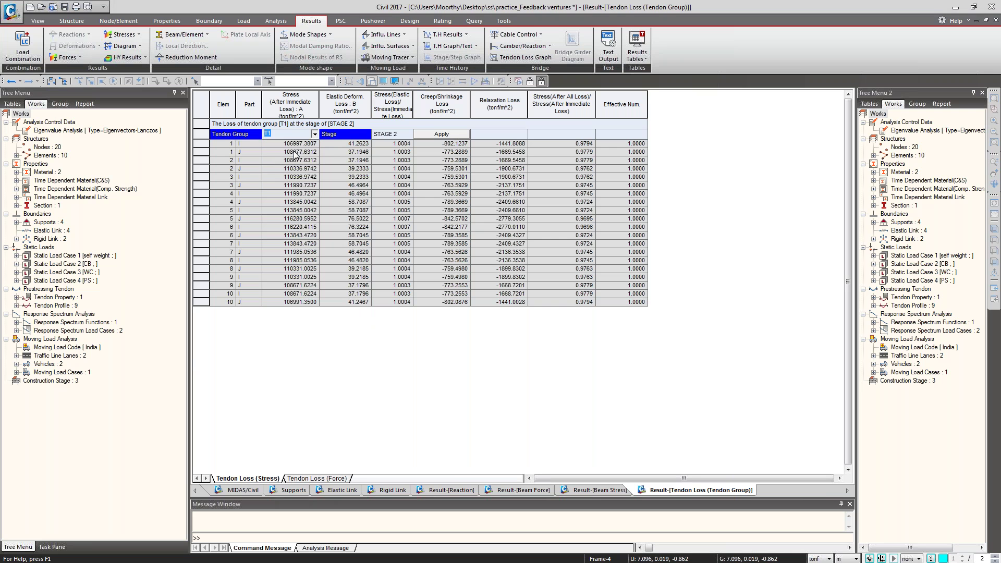
{"action": "left_click", "coordinate": [429, 136]}
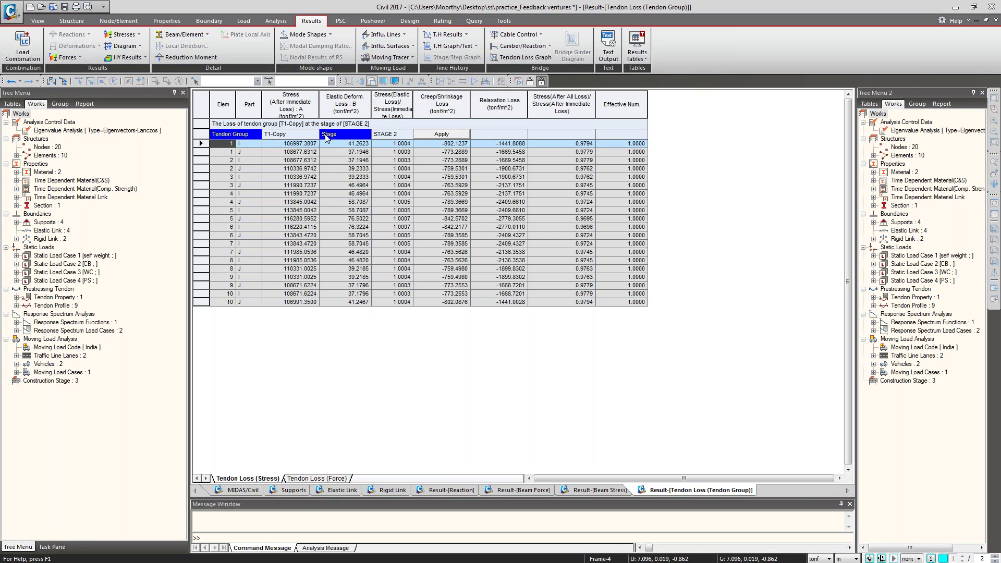
- Set the tendon loss table for T1-Copy to STAGE 3 and check the table's graph and export options
{"action": "left_click", "coordinate": [405, 134]}
{"action": "left_click", "coordinate": [393, 158]}
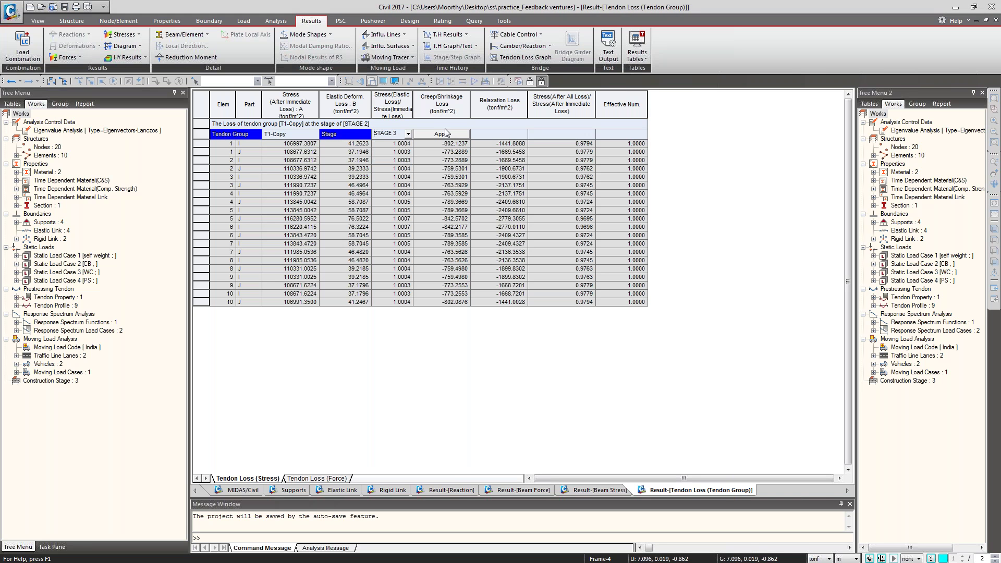
{"action": "left_click", "coordinate": [444, 134]}
{"action": "right_click", "coordinate": [411, 267]}
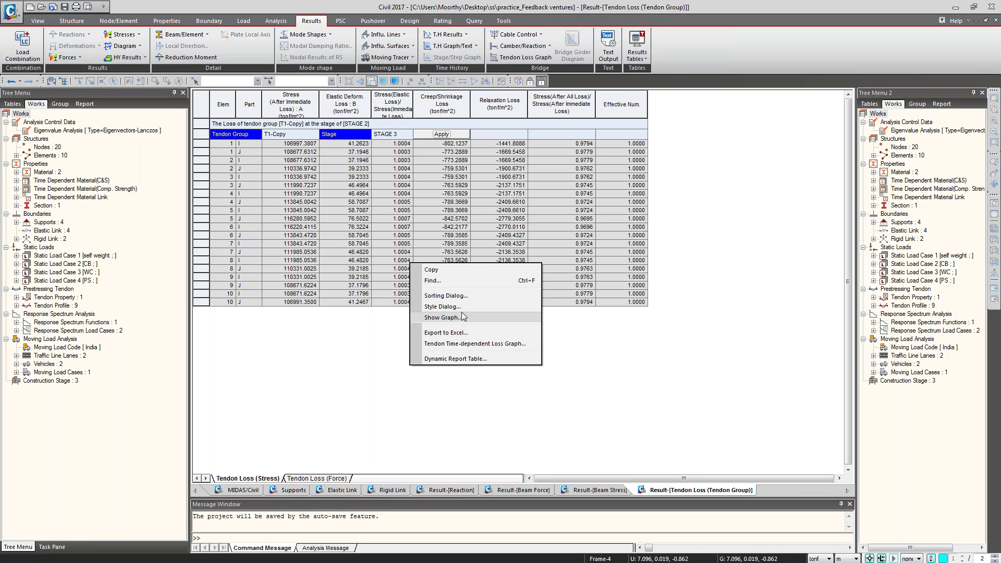
{"action": "left_click", "coordinate": [371, 406]}
- Return to the bridge model view and set the PSC design code to IRC:112-2011
{"action": "left_click", "coordinate": [241, 490]}
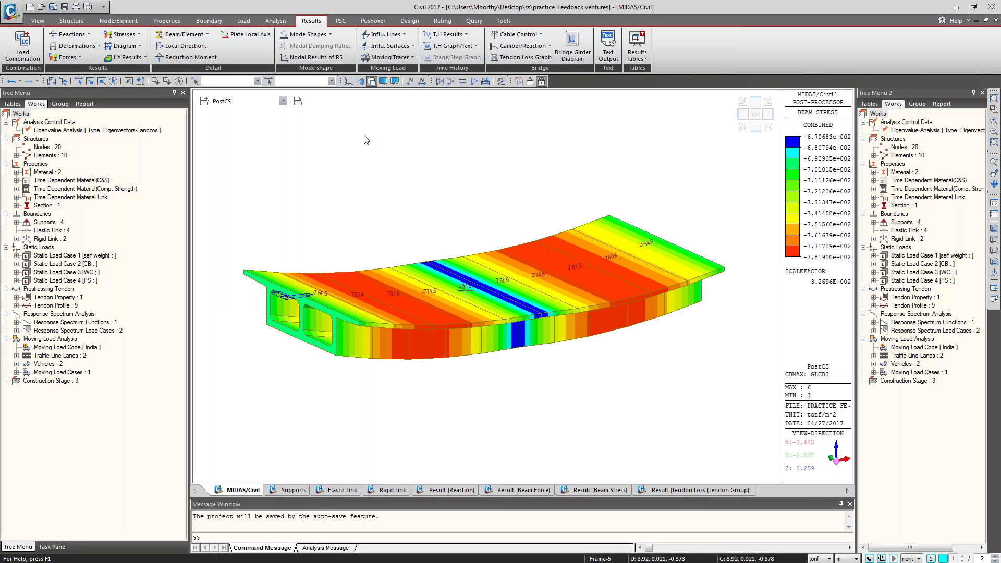
{"action": "left_click", "coordinate": [341, 21]}
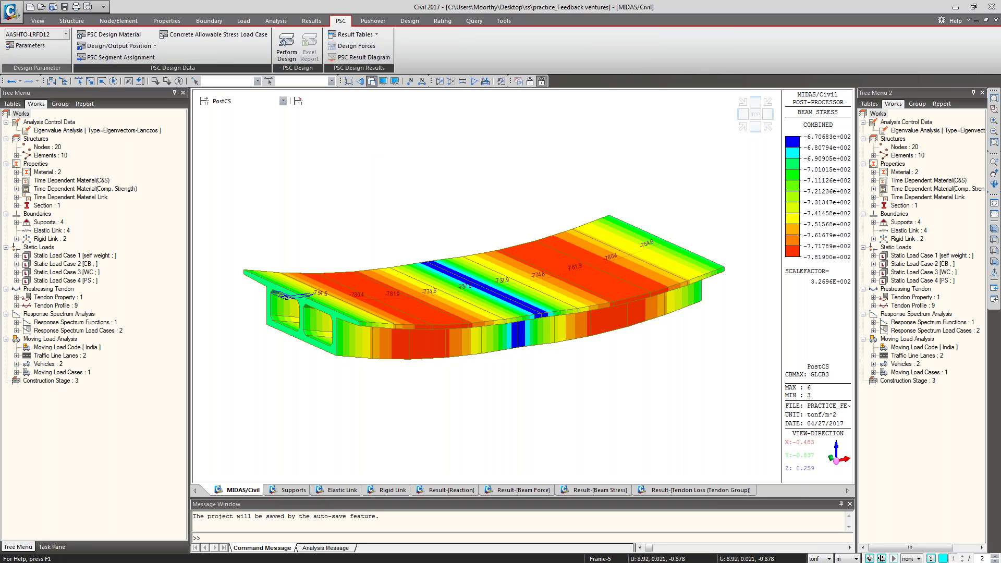
{"action": "left_click", "coordinate": [43, 36]}
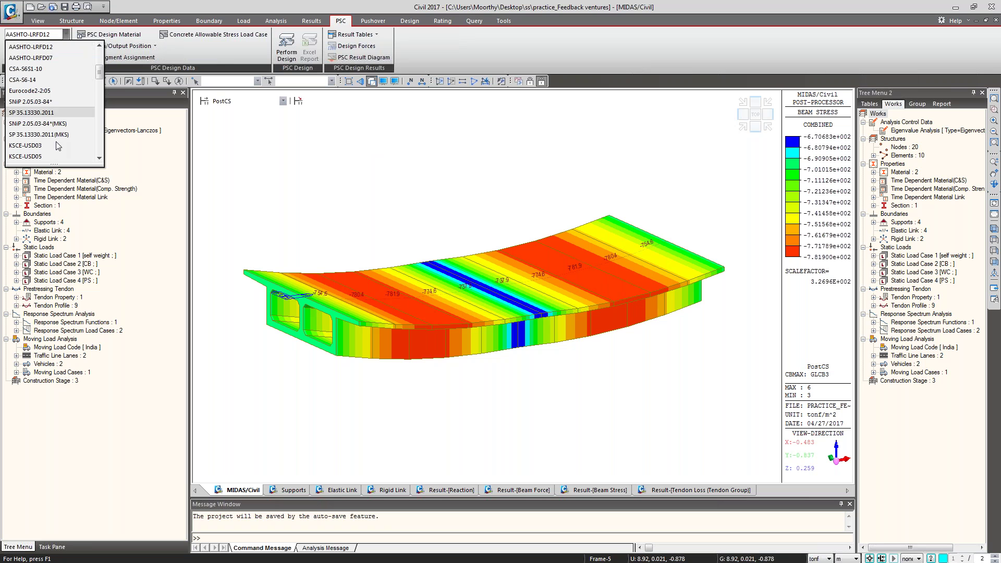
{"action": "scroll", "coordinate": [58, 150], "scroll_direction": "down", "scroll_amount": 3}
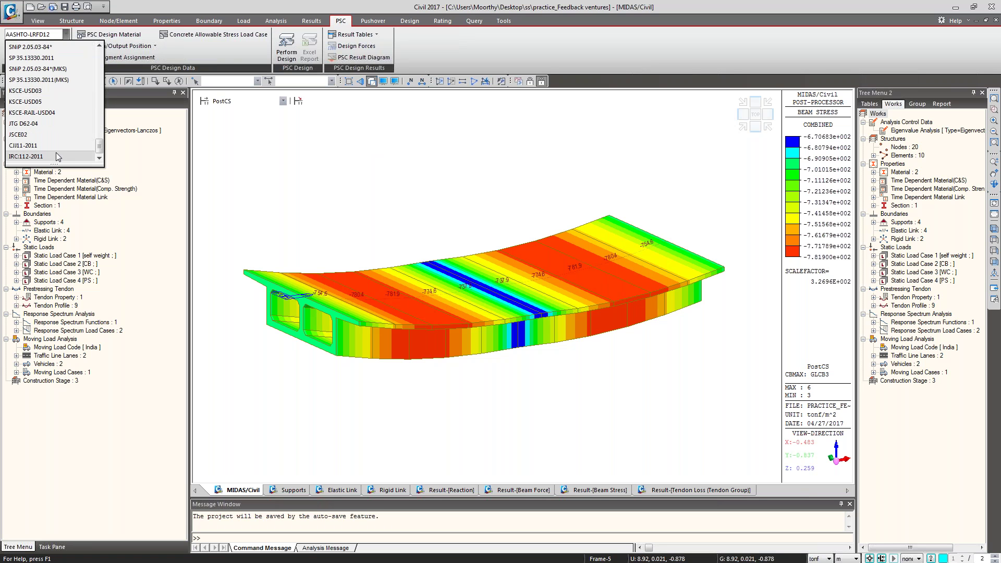
{"action": "left_click", "coordinate": [56, 156]}
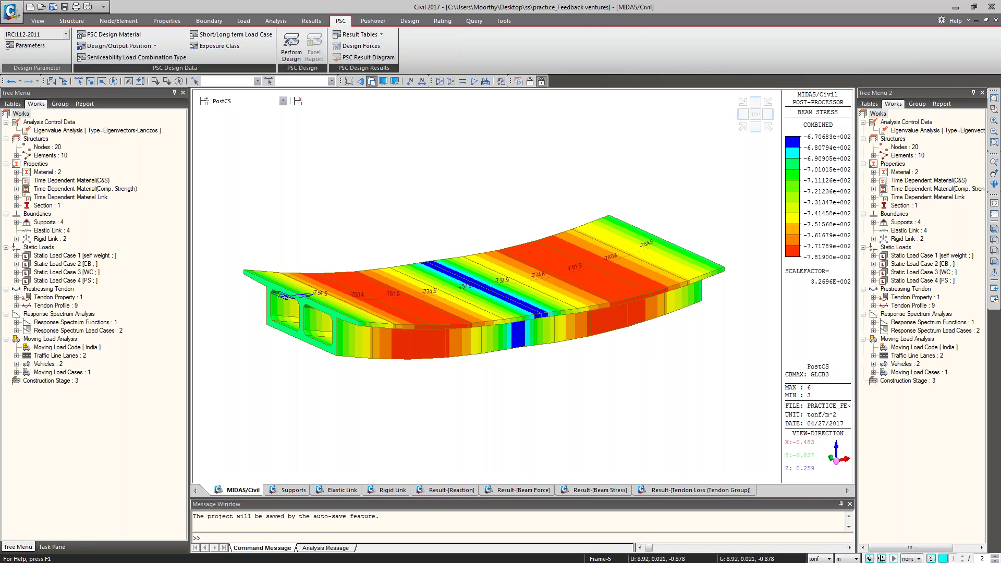
- Set the prestressing steel type to Strands in the PSC design parameters and enable all ultimate and serviceability output parameters
{"action": "left_click", "coordinate": [30, 45]}
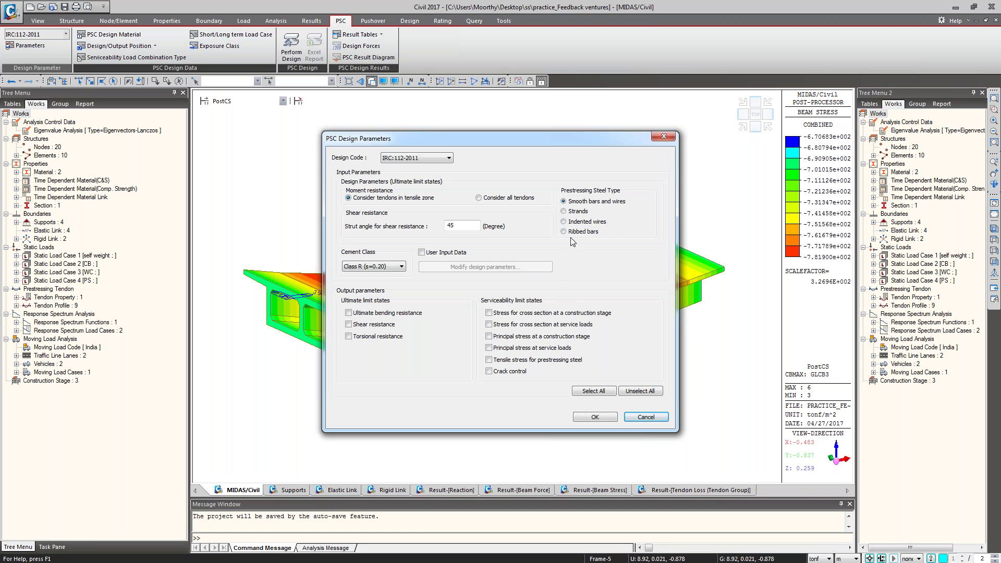
{"action": "left_click", "coordinate": [564, 211]}
{"action": "left_click", "coordinate": [349, 313]}
{"action": "left_click", "coordinate": [349, 324]}
{"action": "left_click", "coordinate": [581, 391]}
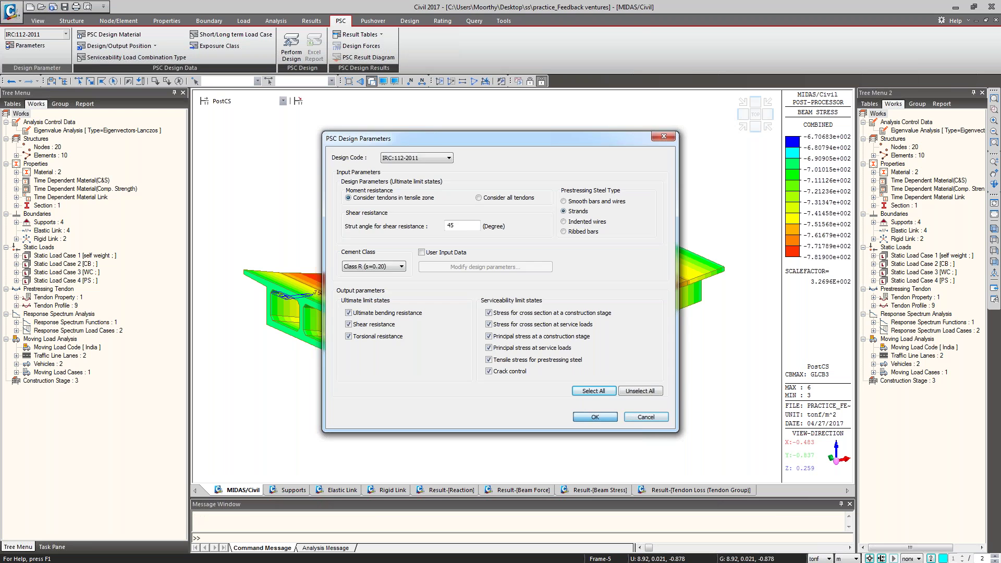
{"action": "left_click", "coordinate": [595, 417]}
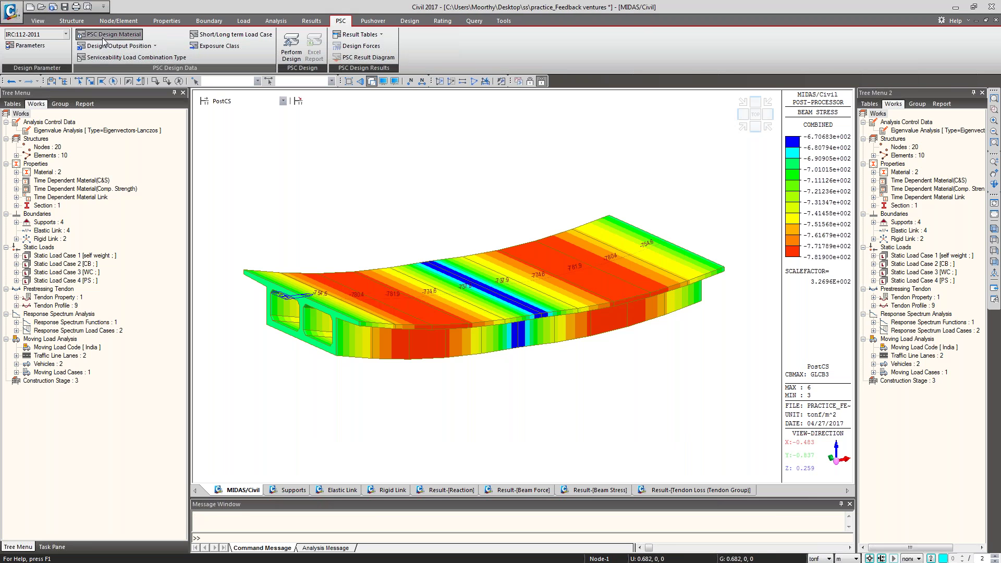
- Assign IS(RC) rebar to the M40 design material, with Fe500 for the main rebar and Fe415 for the sub-rebar
{"action": "left_click", "coordinate": [107, 35]}
{"action": "left_click", "coordinate": [412, 217]}
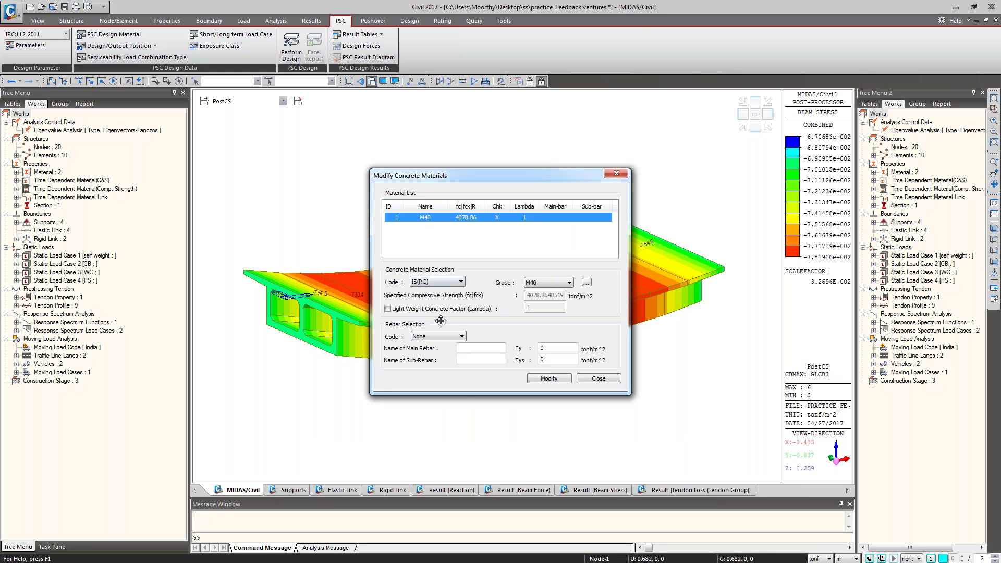
{"action": "left_click", "coordinate": [461, 336]}
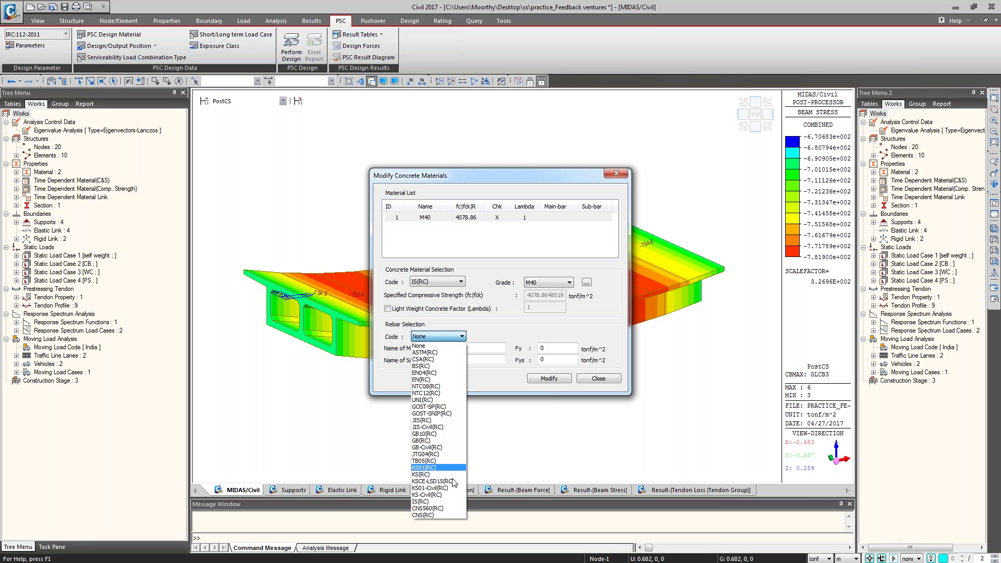
{"action": "left_click", "coordinate": [445, 510]}
{"action": "scroll", "coordinate": [438, 336], "scroll_direction": "down", "scroll_amount": 1}
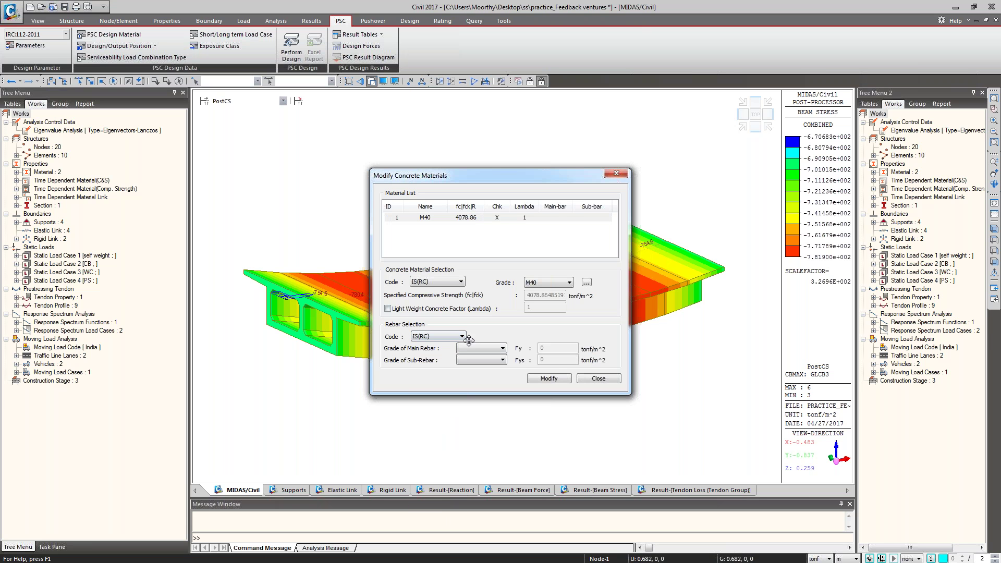
{"action": "left_click", "coordinate": [481, 348]}
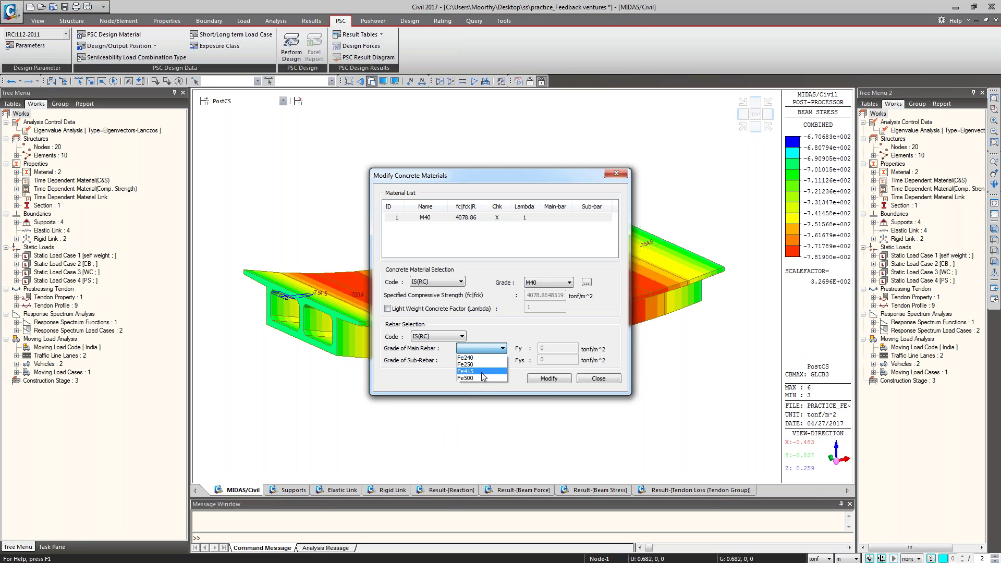
{"action": "left_click", "coordinate": [484, 377]}
{"action": "left_click", "coordinate": [481, 361]}
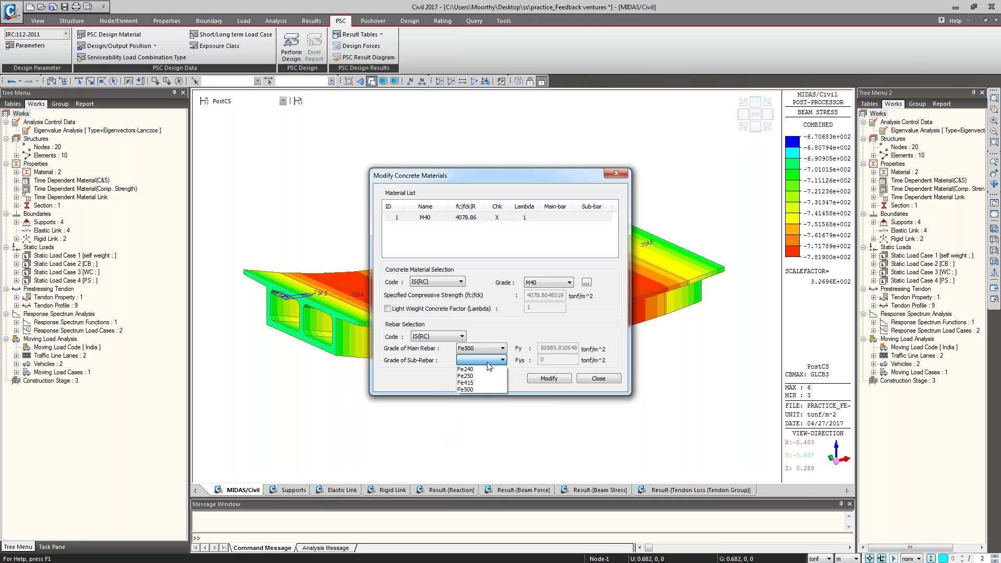
{"action": "left_click", "coordinate": [481, 384]}
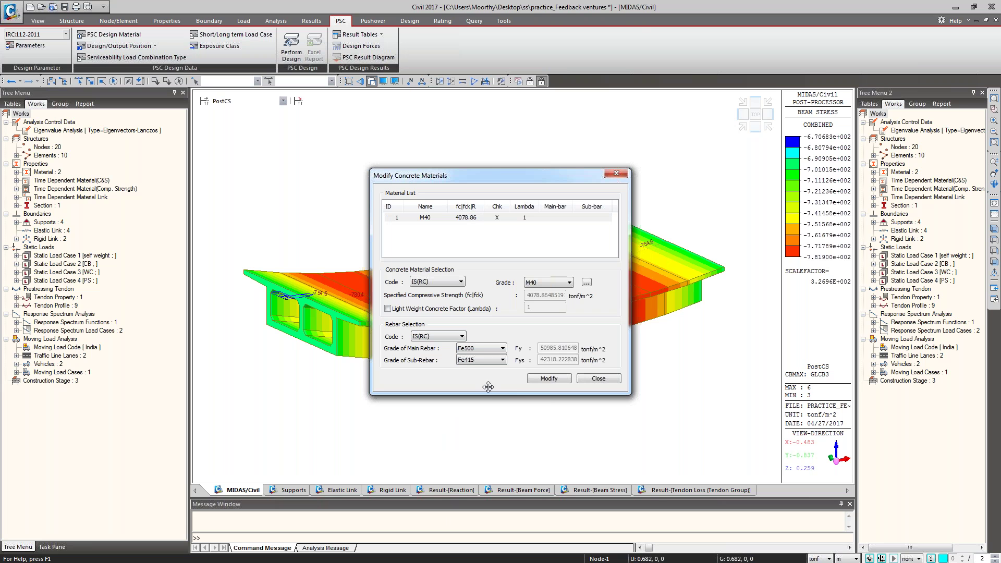
{"action": "left_click", "coordinate": [543, 379]}
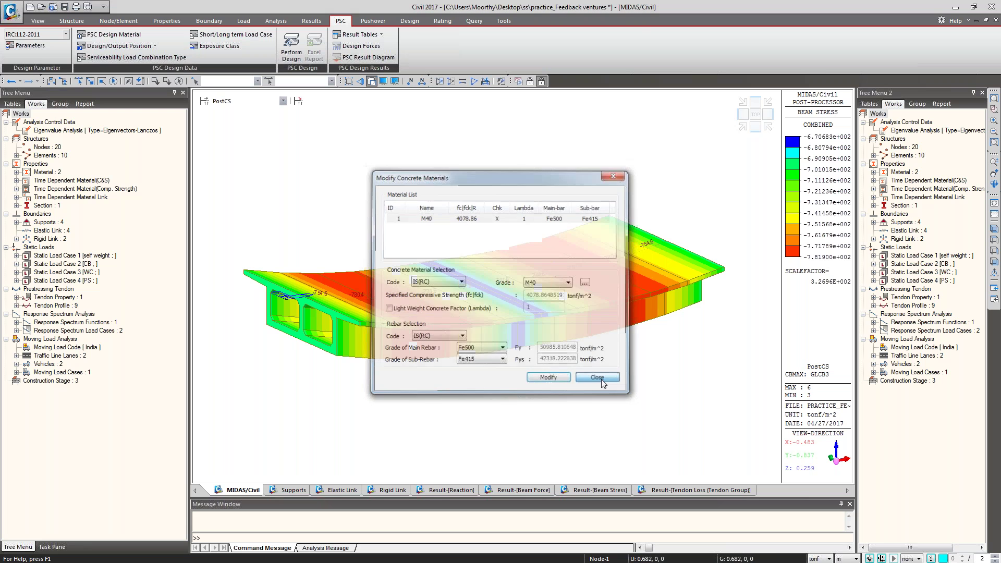
{"action": "left_click", "coordinate": [599, 379]}
- Assign PSC design positions at I & J for moment and shear resistance to element 5 in the front view
{"action": "left_click", "coordinate": [130, 48]}
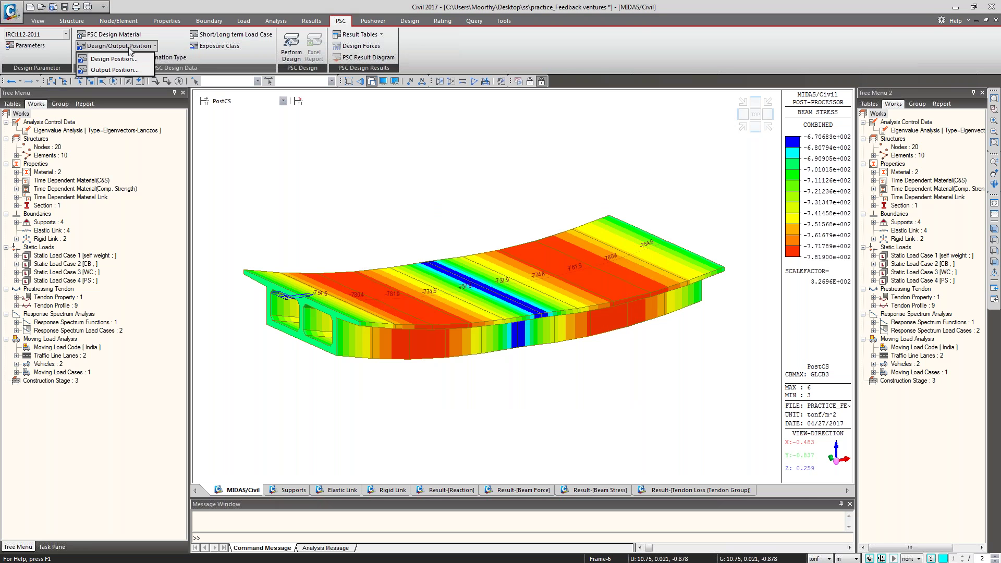
{"action": "left_click", "coordinate": [129, 58]}
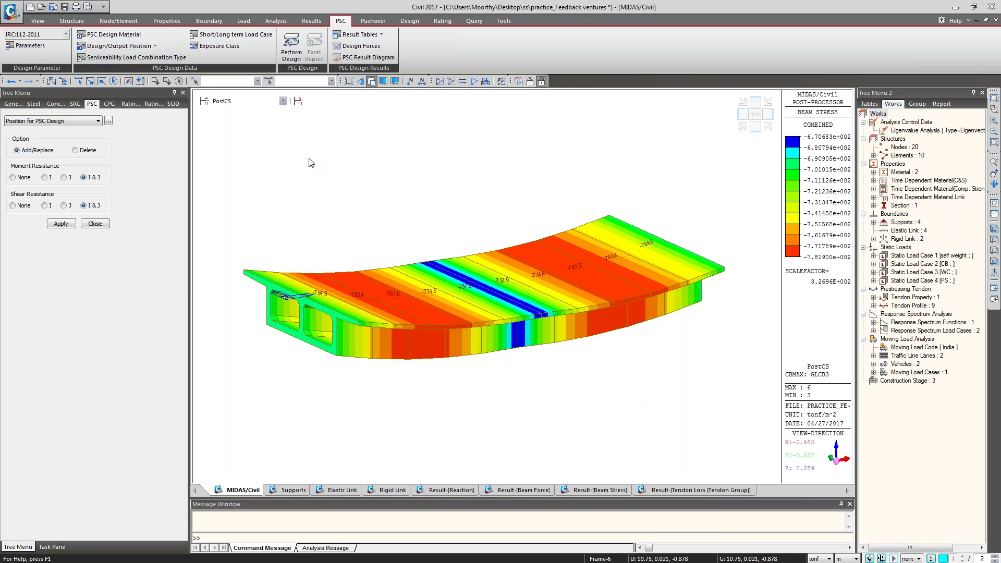
{"action": "left_click", "coordinate": [994, 263]}
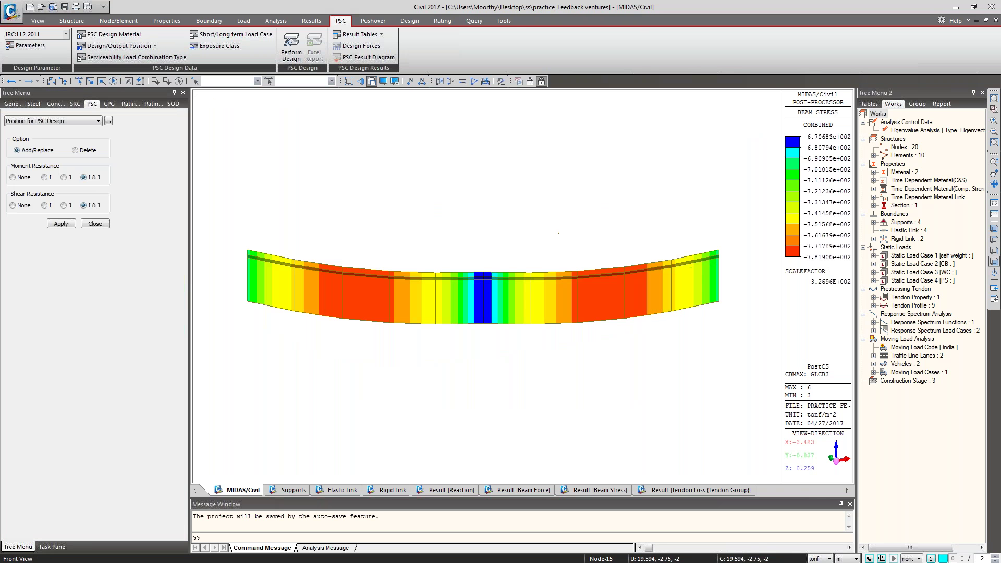
{"action": "left_click", "coordinate": [92, 82]}
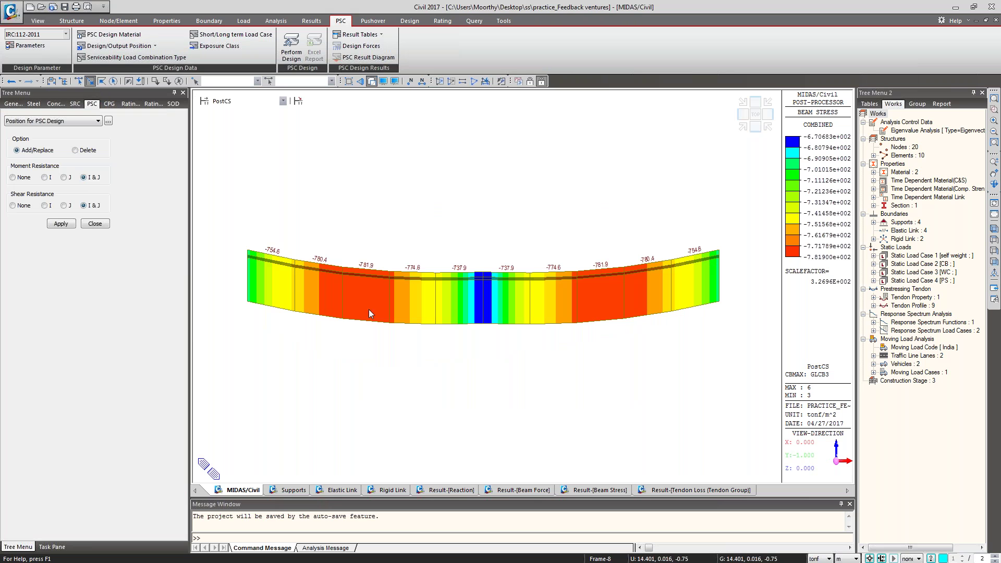
{"action": "left_click", "coordinate": [481, 319]}
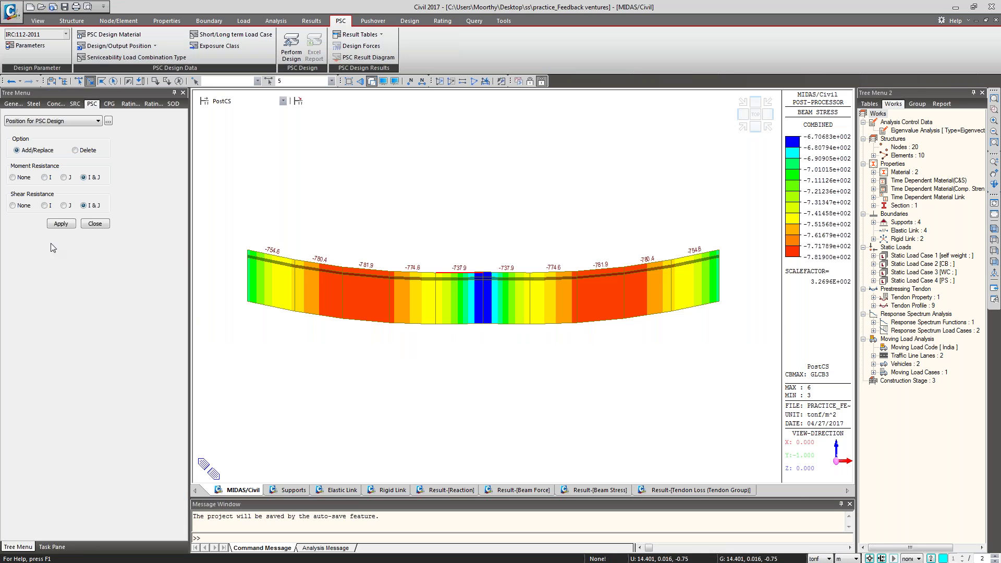
{"action": "left_click", "coordinate": [64, 225]}
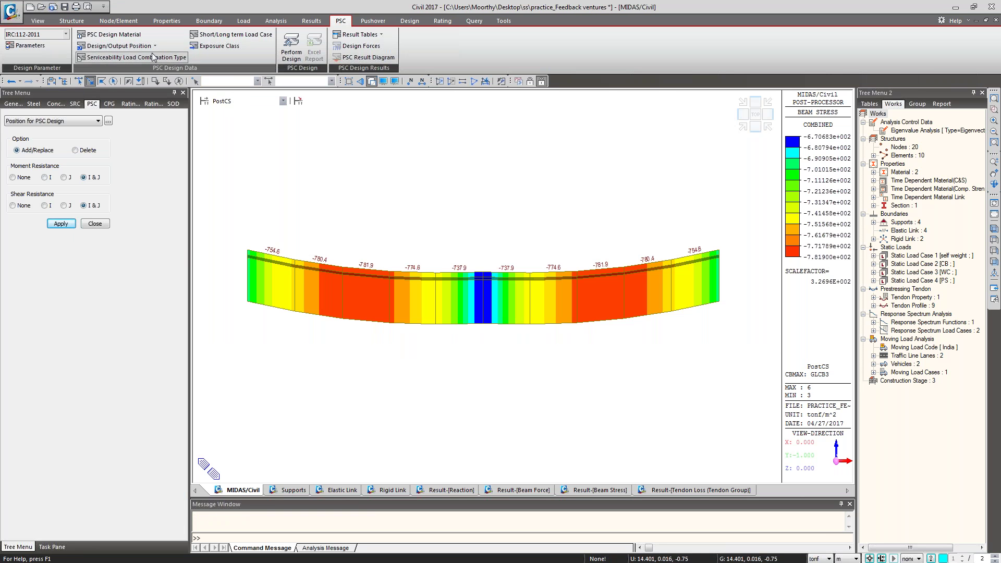
- Assign PSC output positions at I & J for positive and negative moment, shear and torsional resistance to element 5
{"action": "left_click", "coordinate": [119, 46]}
{"action": "left_click", "coordinate": [148, 69]}
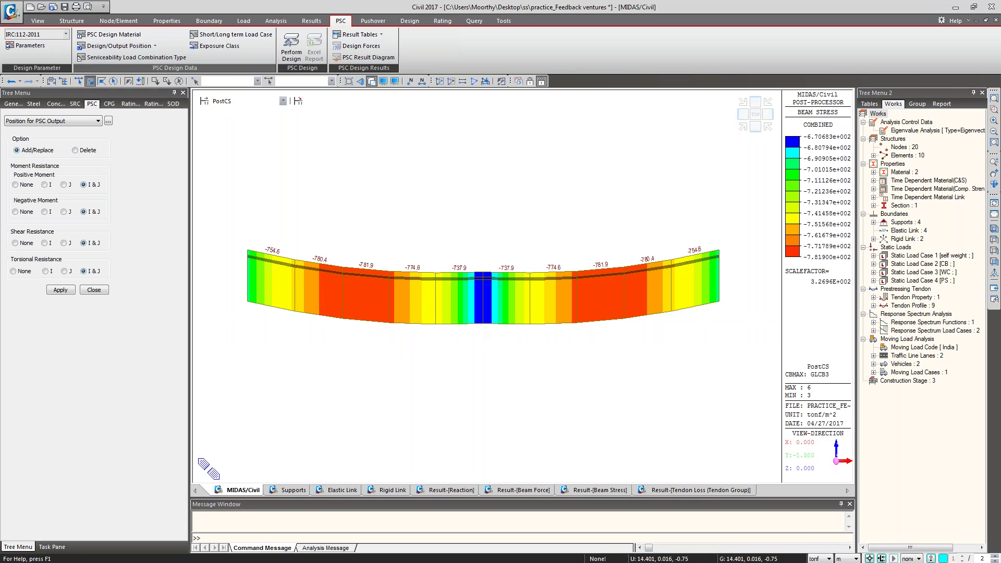
{"action": "left_click", "coordinate": [479, 316]}
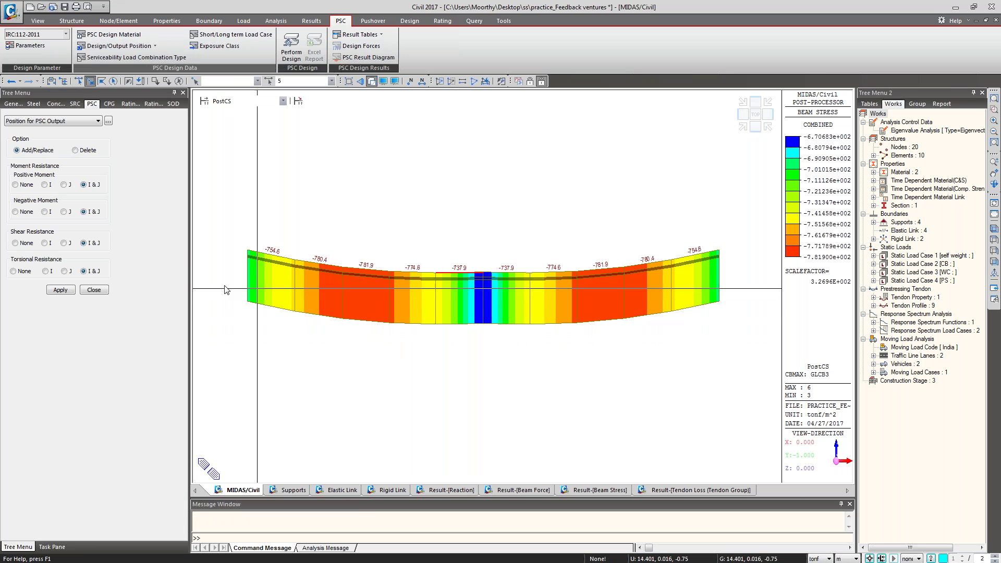
{"action": "left_click", "coordinate": [61, 290]}
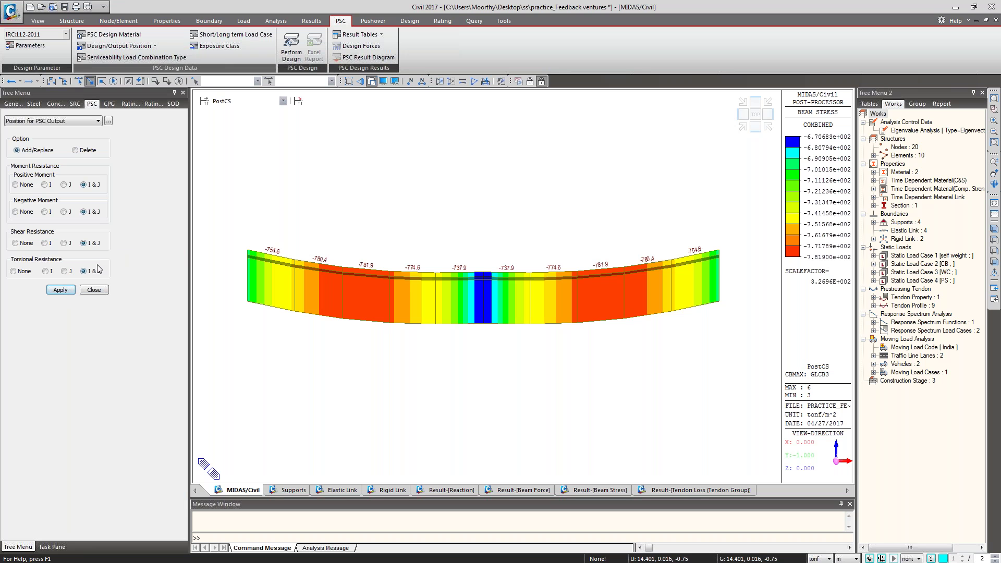
- Check the serviceability load combination type lists, and display the concrete design load combinations with a wider Active column
{"action": "left_click", "coordinate": [114, 58]}
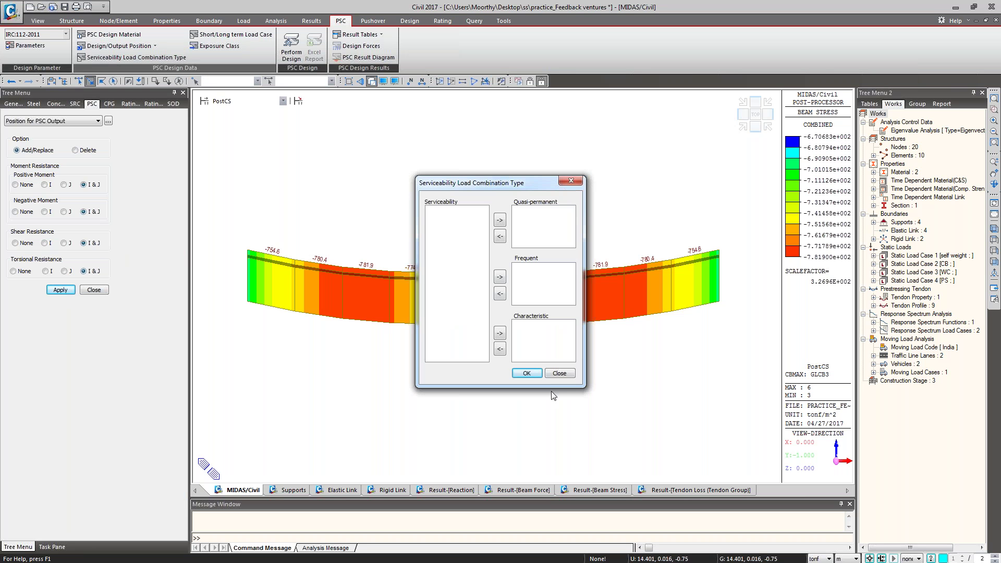
{"action": "left_click", "coordinate": [557, 373]}
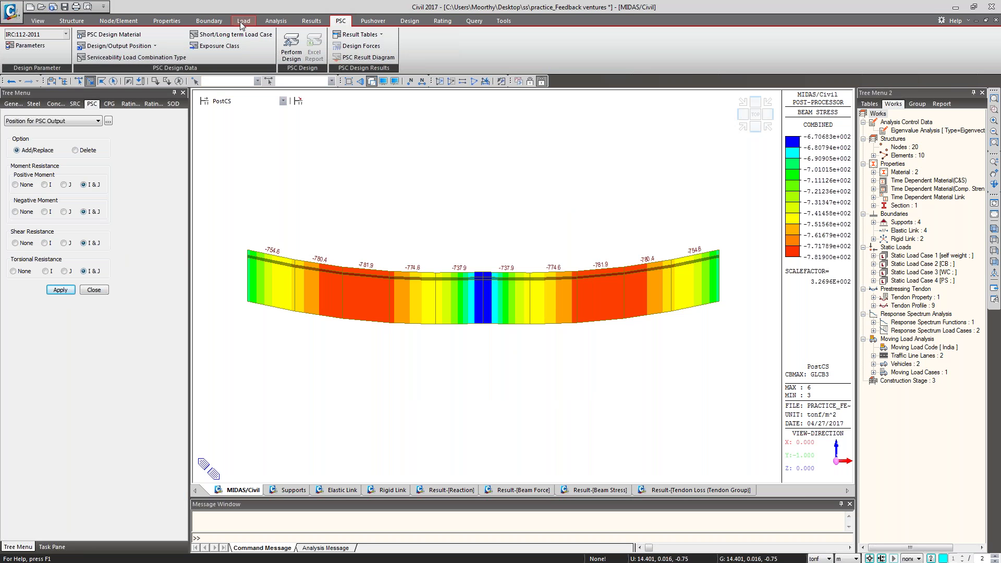
{"action": "left_click", "coordinate": [312, 21]}
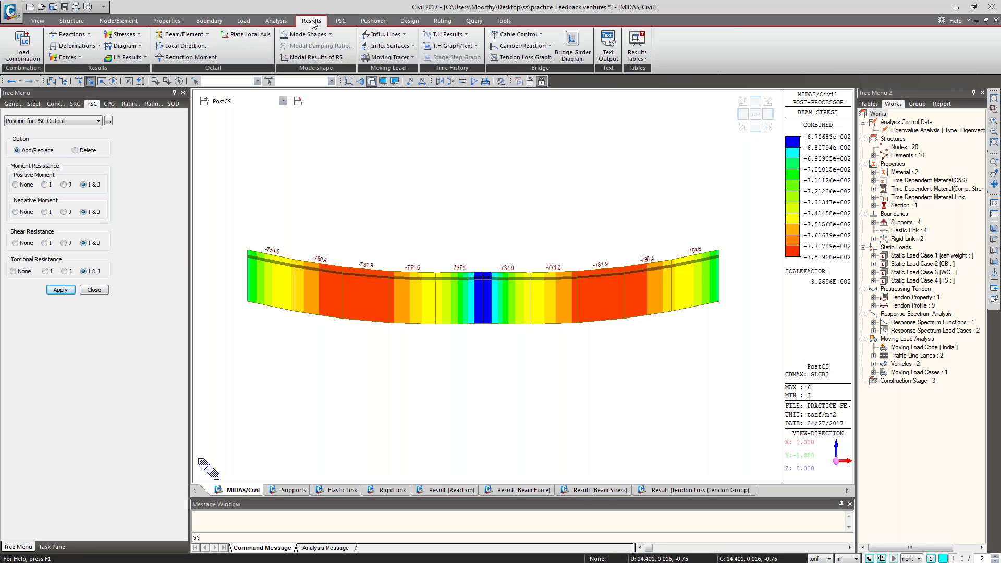
{"action": "left_click", "coordinate": [114, 79]}
{"action": "left_click", "coordinate": [94, 25]}
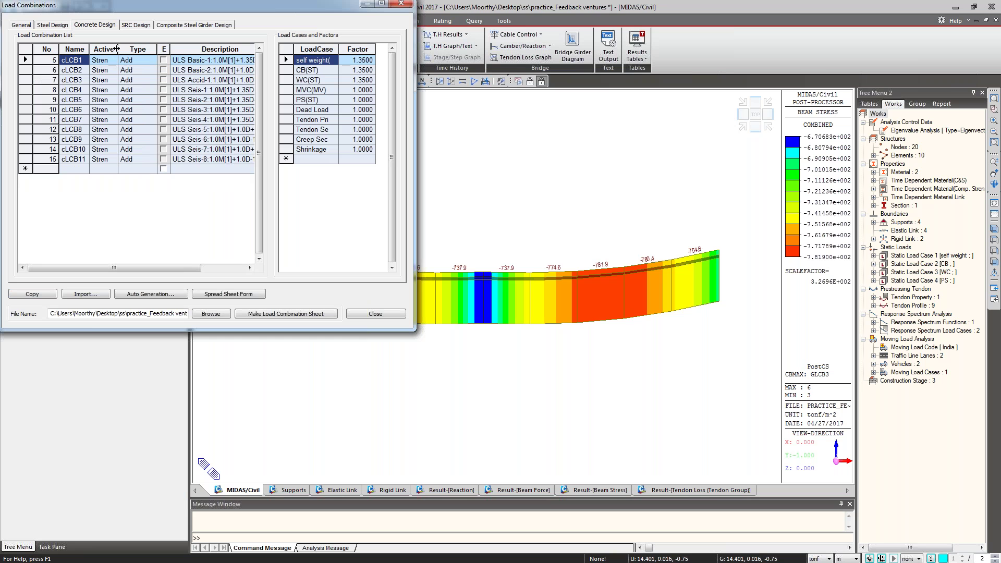
{"action": "left_click_drag", "start_coordinate": [124, 49], "coordinate": [157, 49]}
- Set concrete design load combinations cLCB1 to cLCB4 and cLCB6 to Serviceability, and return to the PSC design commands
{"action": "left_click", "coordinate": [151, 61]}
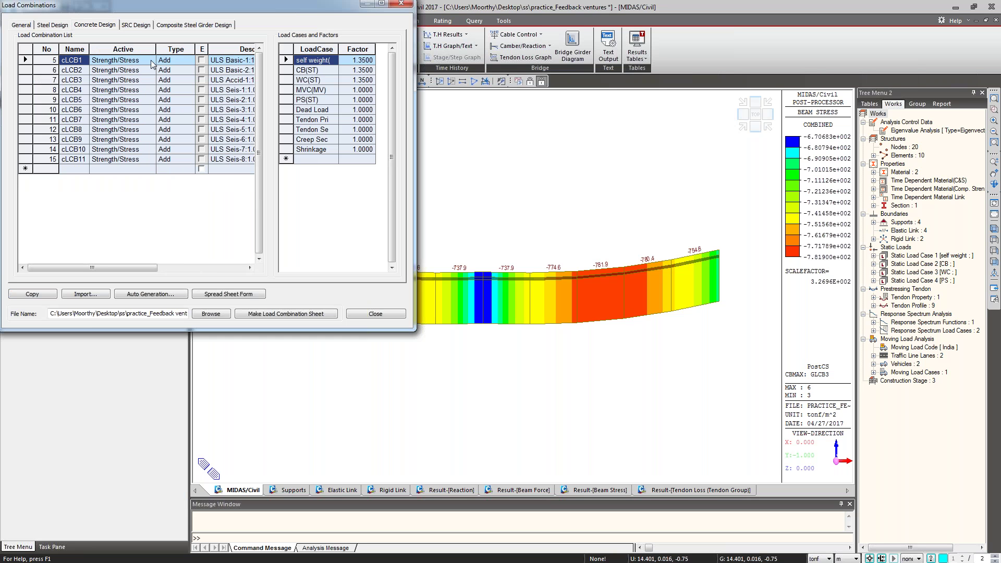
{"action": "left_click", "coordinate": [151, 61]}
{"action": "left_click", "coordinate": [120, 89]}
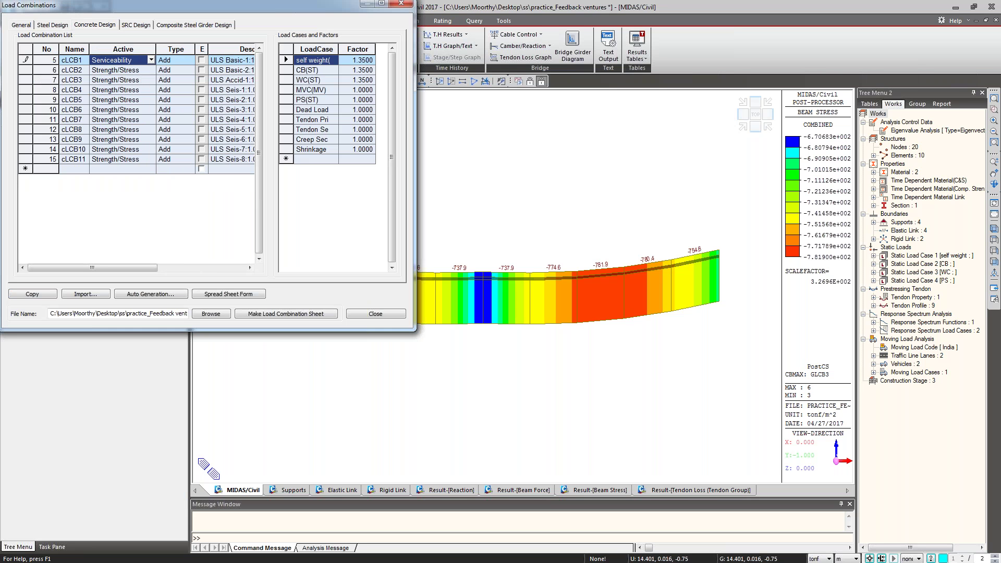
{"action": "left_click", "coordinate": [152, 70]}
{"action": "left_click", "coordinate": [120, 97]}
{"action": "left_click", "coordinate": [151, 80]}
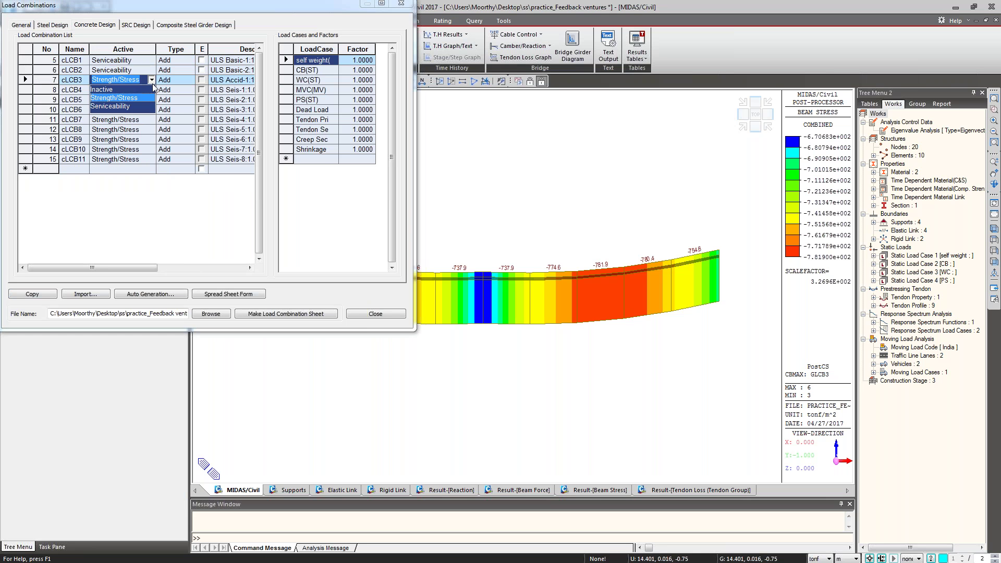
{"action": "left_click", "coordinate": [146, 106]}
{"action": "left_click", "coordinate": [152, 90]}
{"action": "left_click", "coordinate": [146, 116]}
{"action": "left_click", "coordinate": [147, 102]}
{"action": "left_click", "coordinate": [151, 109]}
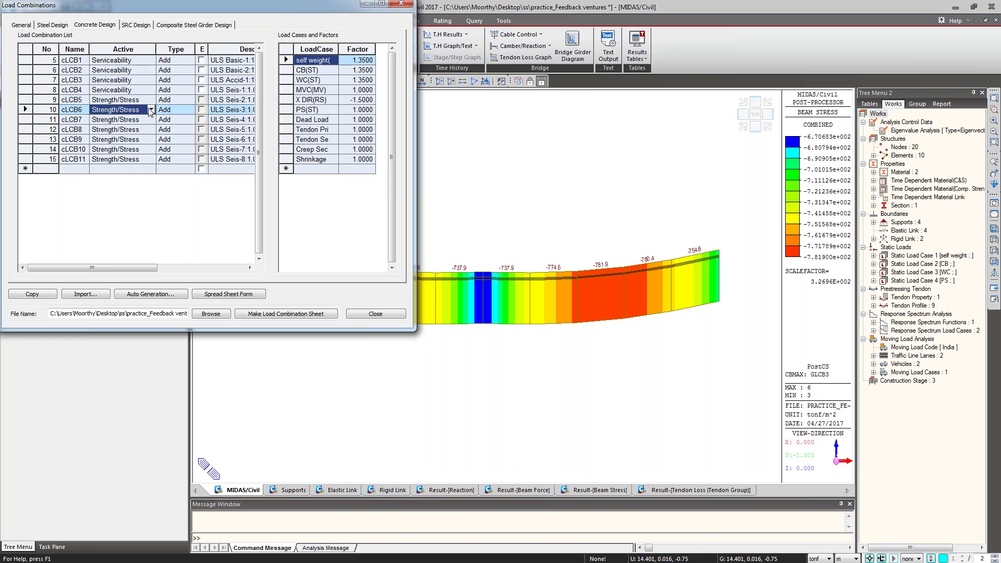
{"action": "left_click", "coordinate": [139, 136]}
{"action": "left_click", "coordinate": [105, 100]}
{"action": "left_click", "coordinate": [112, 80]}
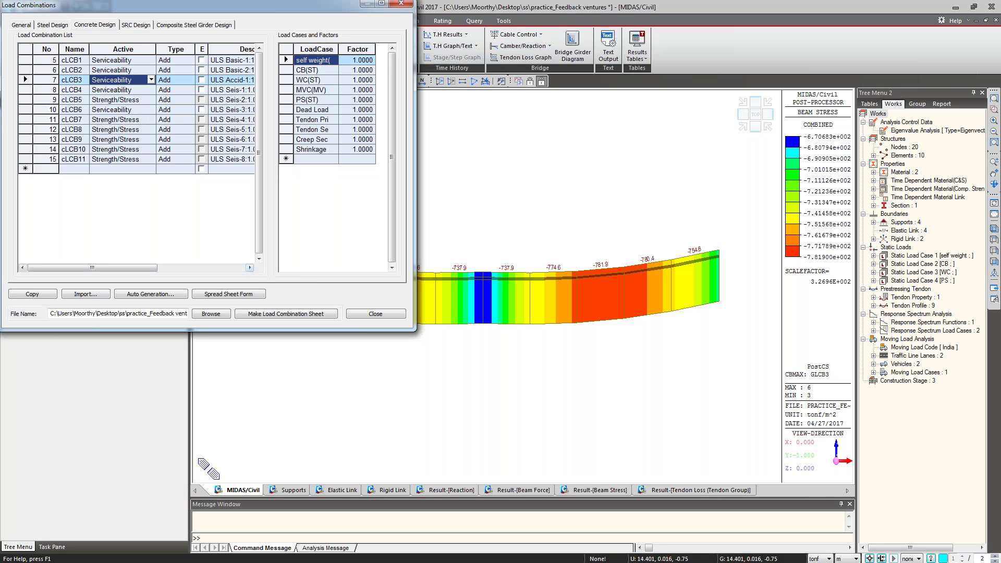
{"action": "left_click", "coordinate": [386, 315]}
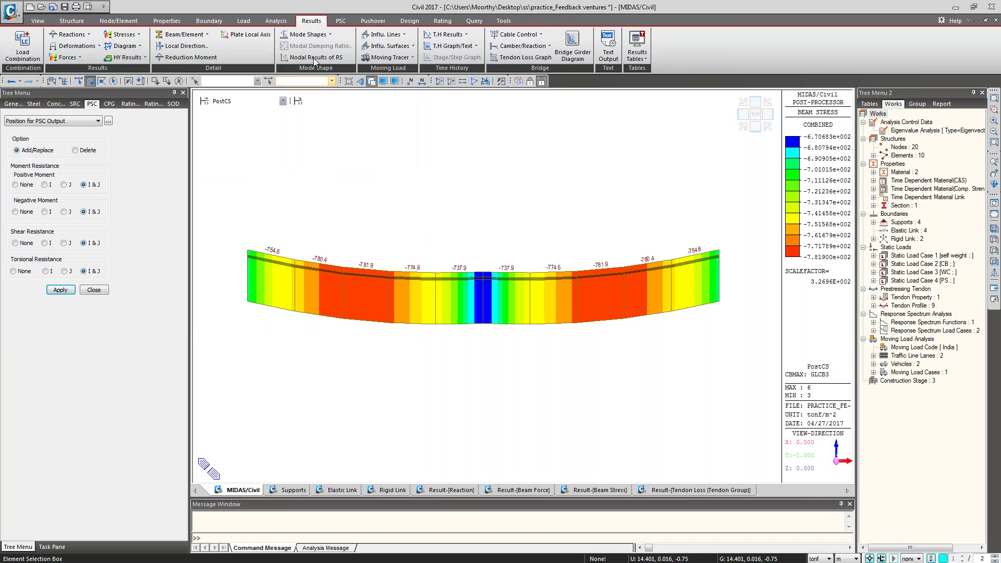
{"action": "left_click", "coordinate": [340, 20]}
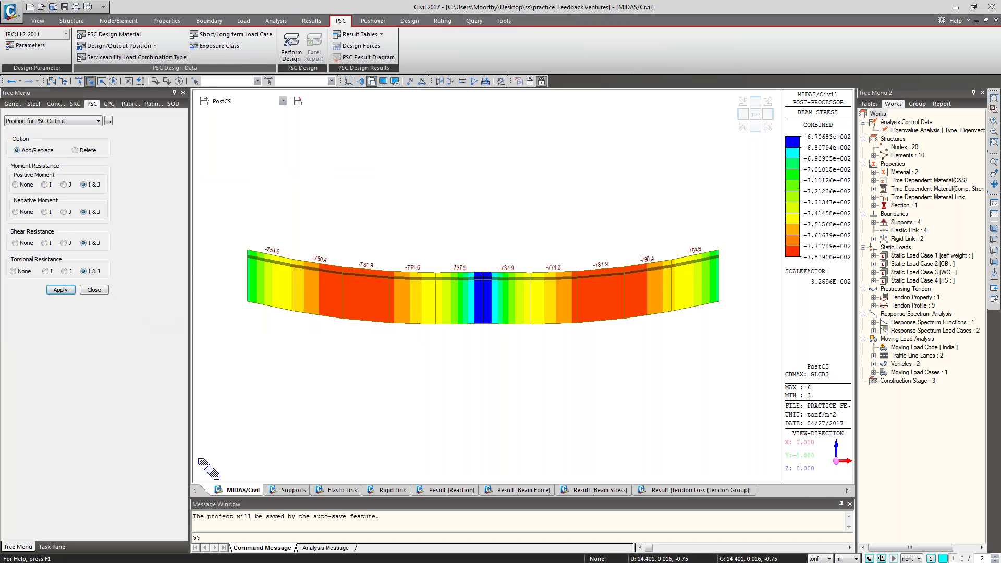
- Set the serviceability load combination types: cLCB1 and cLCB4 as Quasi-permanent, cLCB2 and cLCB3 as Frequent, cLCB6 as Characteristic
{"action": "left_click", "coordinate": [151, 57]}
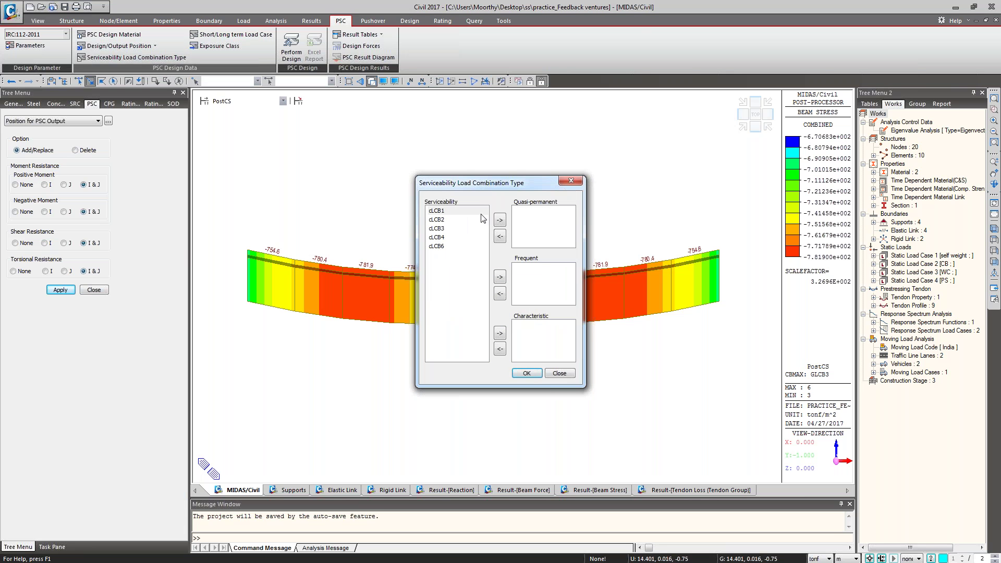
{"action": "left_click", "coordinate": [499, 220]}
{"action": "left_click", "coordinate": [439, 219]}
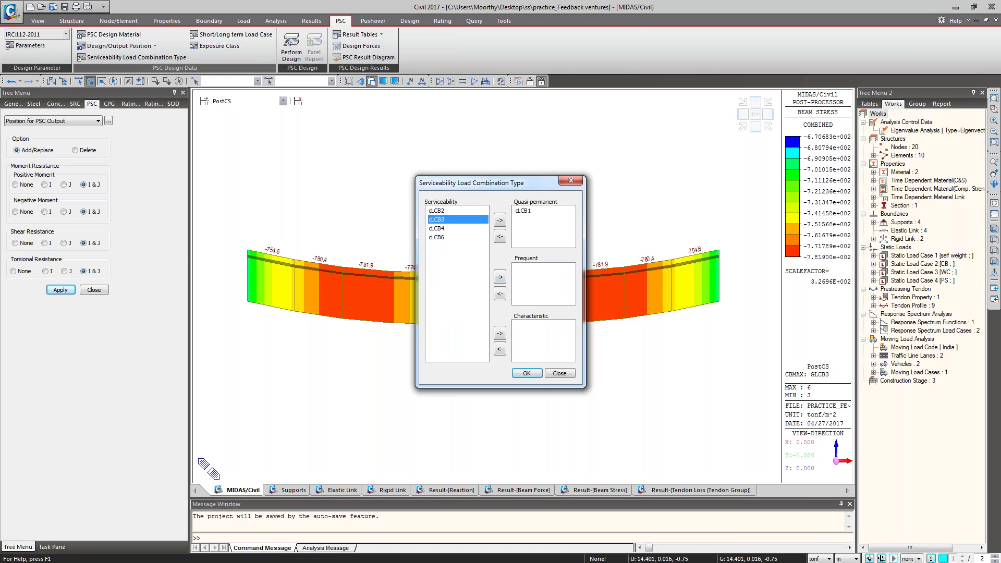
{"action": "left_click", "coordinate": [500, 277]}
{"action": "left_click", "coordinate": [440, 230]}
{"action": "left_click", "coordinate": [499, 333]}
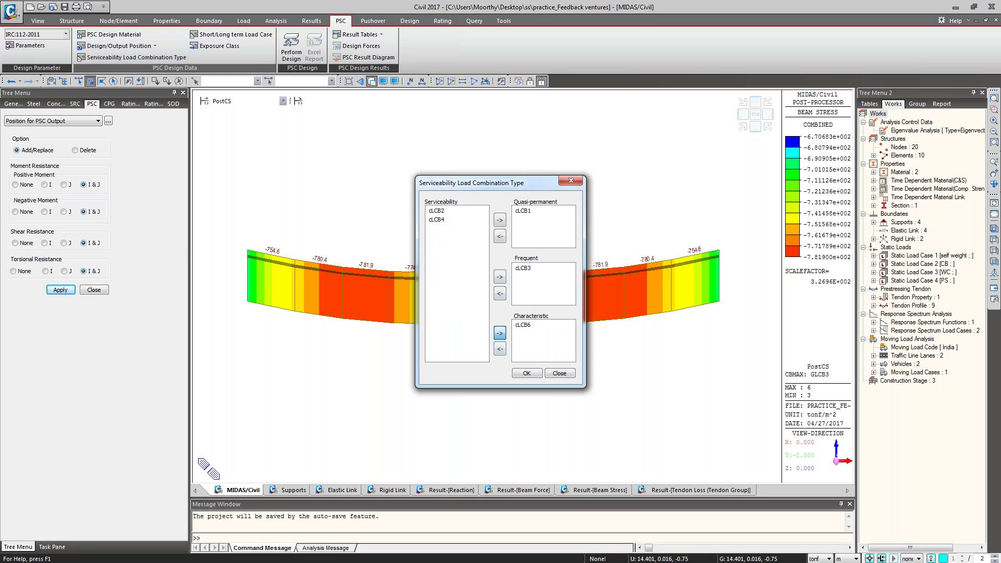
{"action": "left_click", "coordinate": [440, 220]}
{"action": "left_click", "coordinate": [500, 220]}
{"action": "left_click", "coordinate": [441, 217]}
{"action": "left_click", "coordinate": [499, 276]}
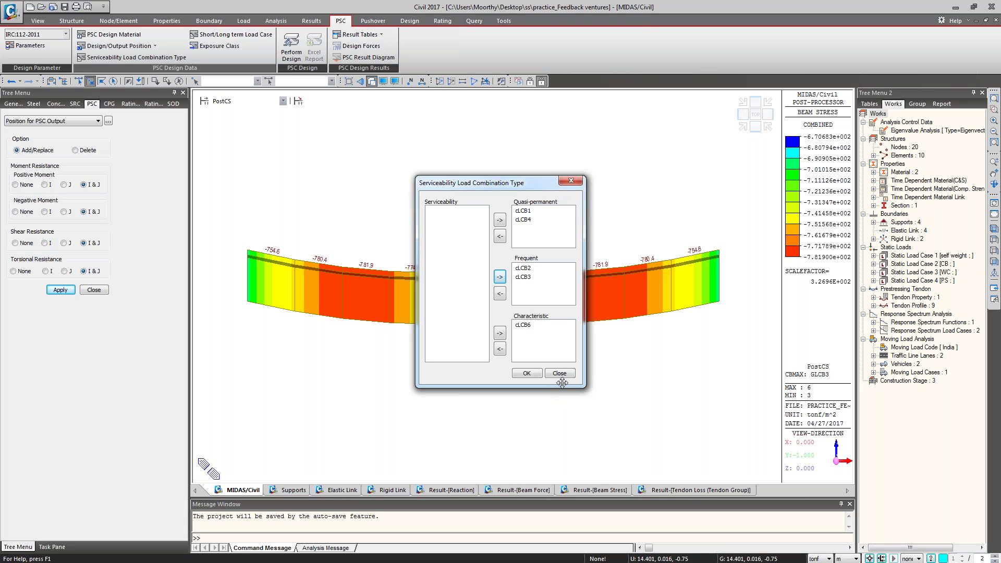
{"action": "left_click", "coordinate": [527, 373]}
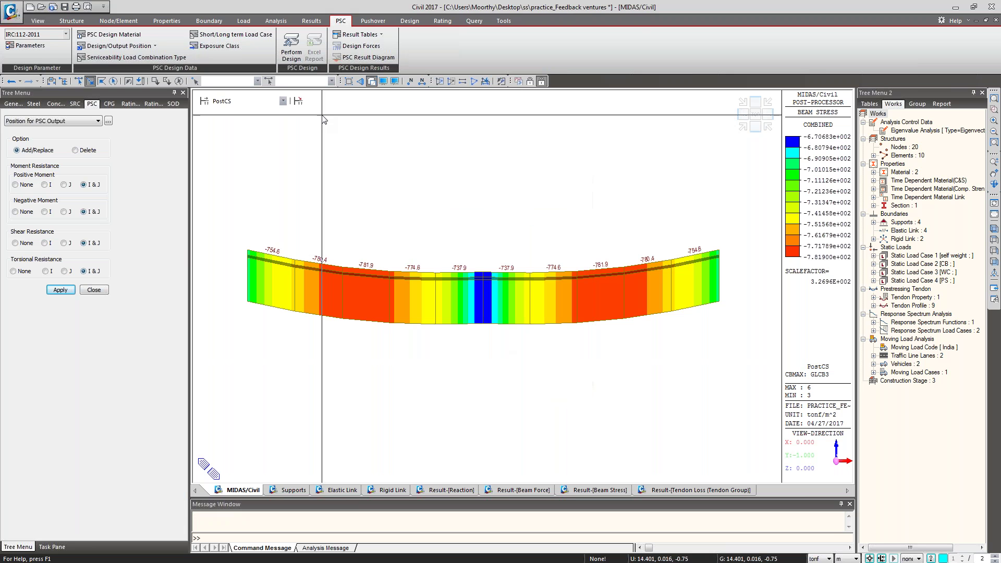
- Accept the short/long-term load case split with self weight, CB and WC as long-term
{"action": "left_click", "coordinate": [225, 34]}
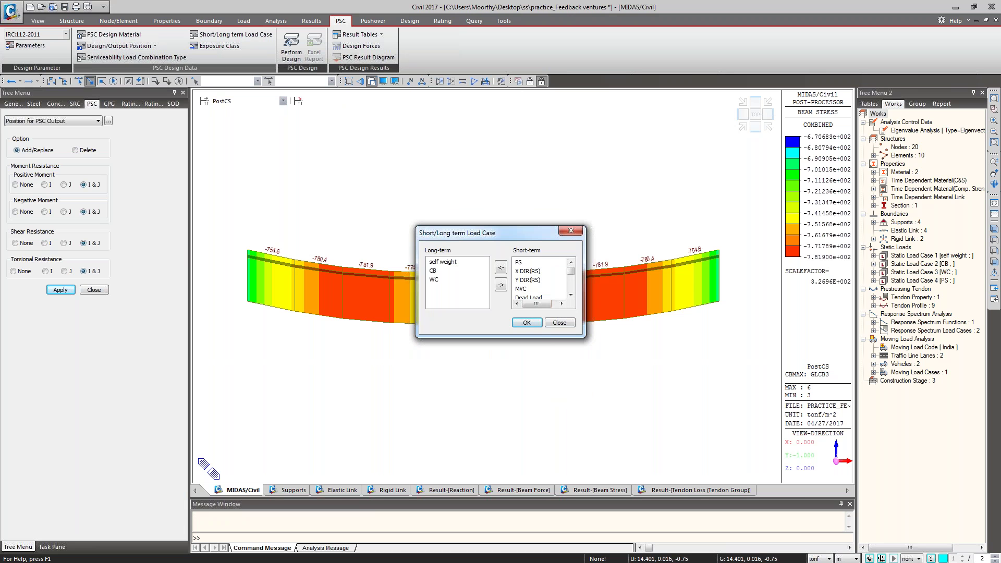
{"action": "left_click", "coordinate": [527, 323]}
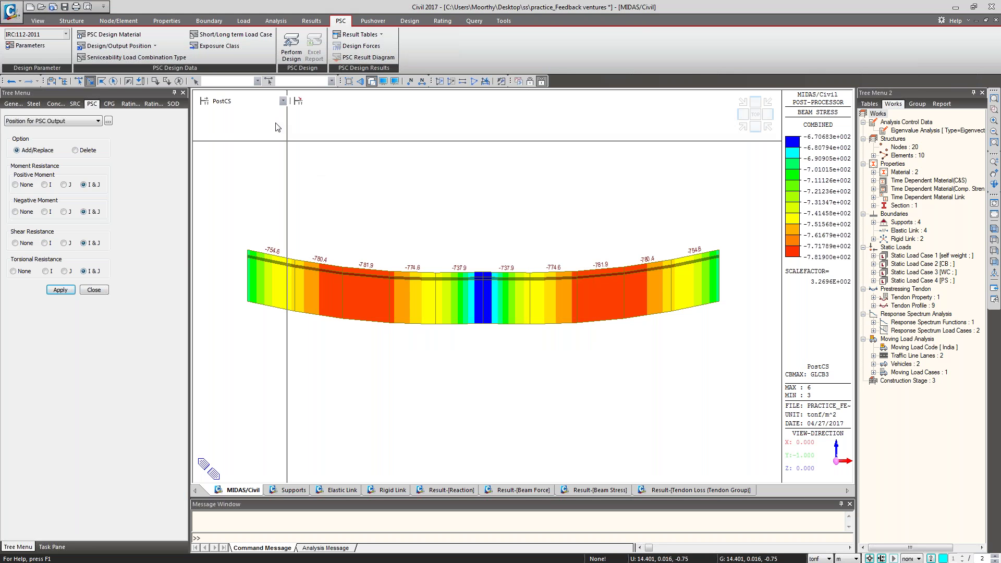
- Assign the Moderate exposure class at top and bottom to all elements, and perform the PSC design
{"action": "left_click", "coordinate": [227, 50]}
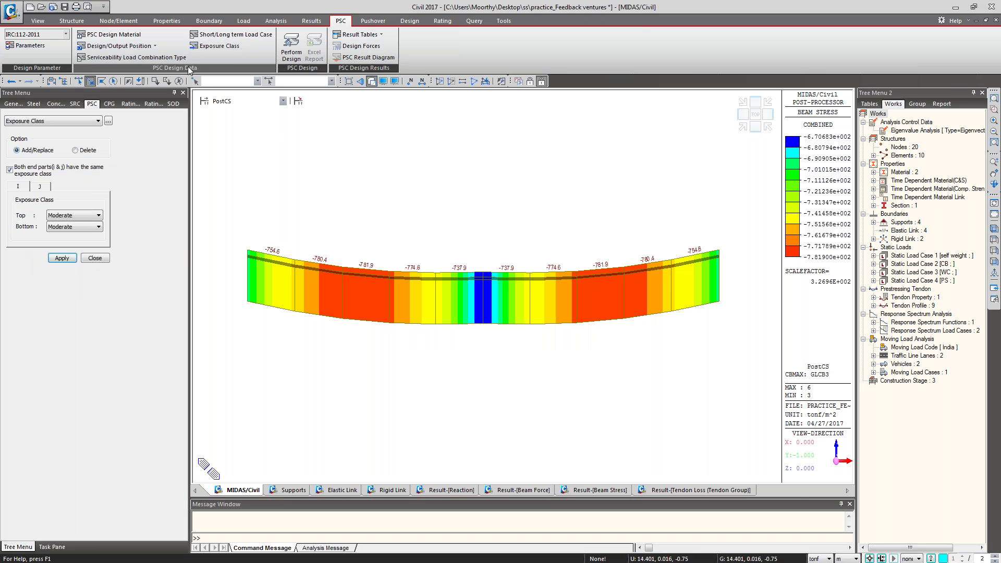
{"action": "left_click", "coordinate": [97, 215]}
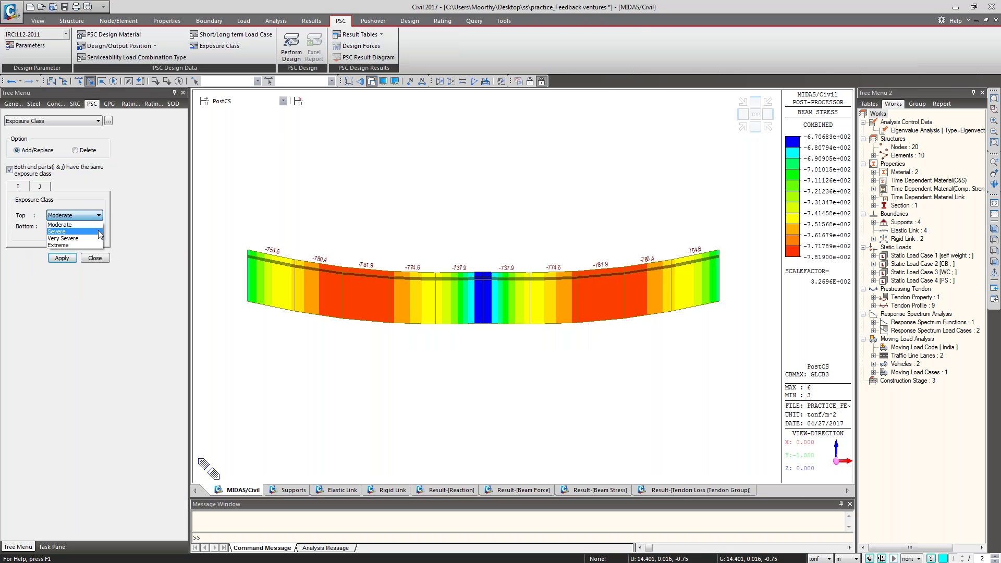
{"action": "left_click", "coordinate": [107, 244]}
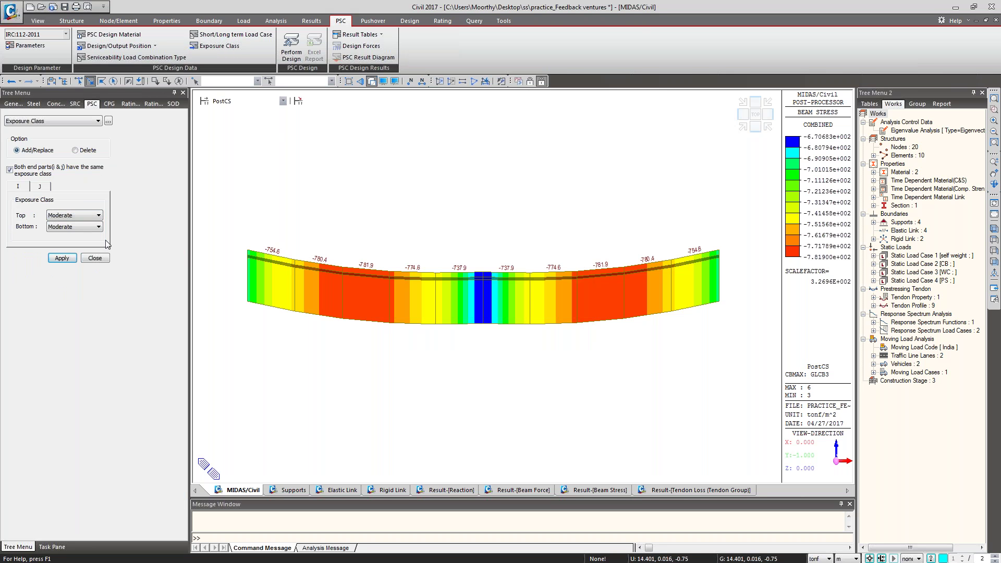
{"action": "left_click", "coordinate": [98, 227]}
{"action": "left_click", "coordinate": [98, 232]}
{"action": "left_click", "coordinate": [113, 82]}
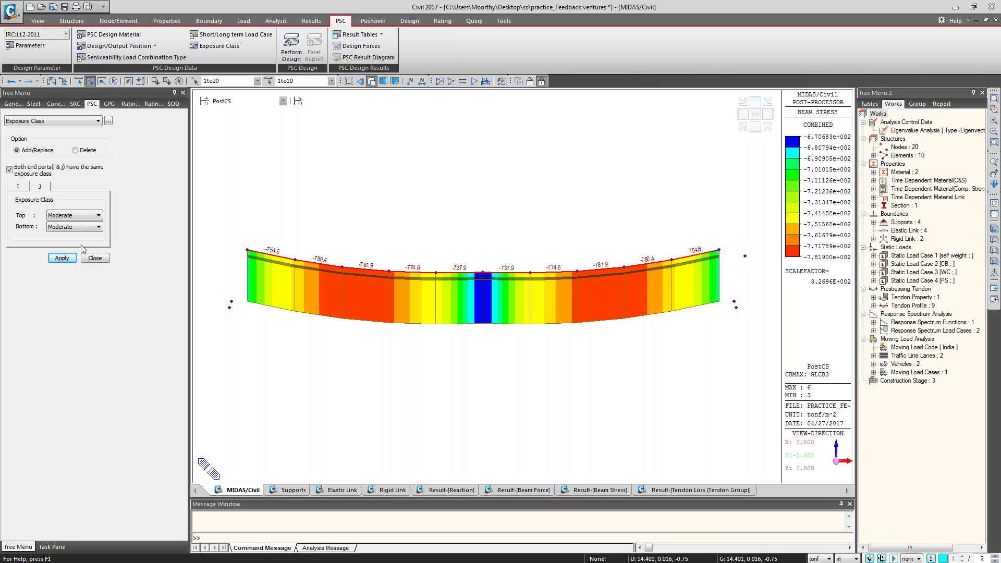
{"action": "left_click", "coordinate": [68, 257]}
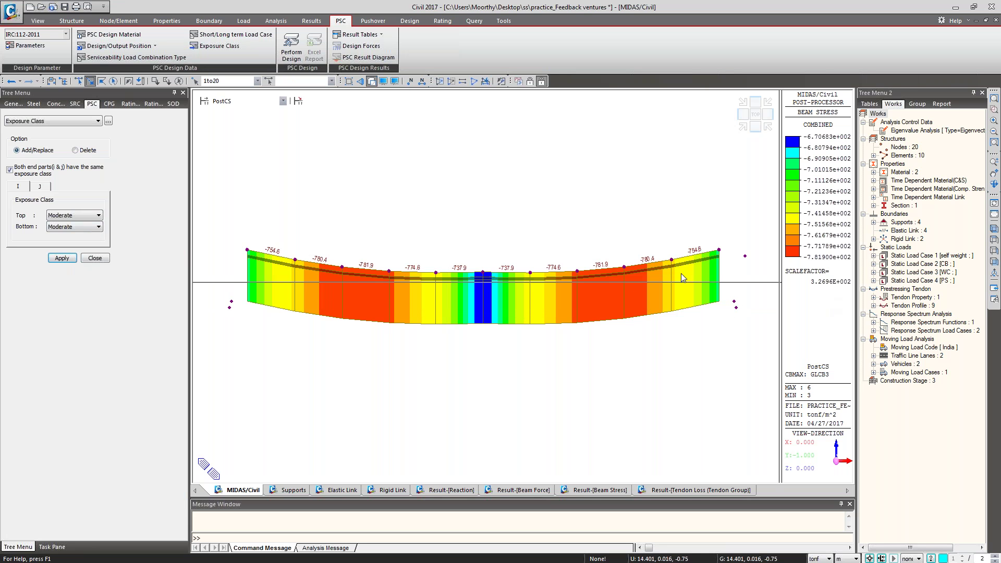
{"action": "left_click", "coordinate": [291, 56]}
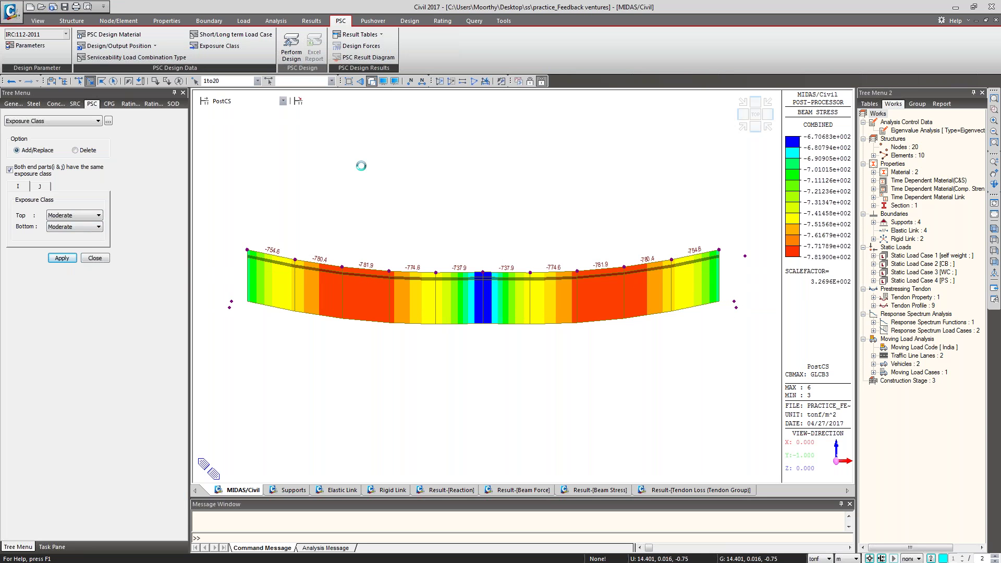
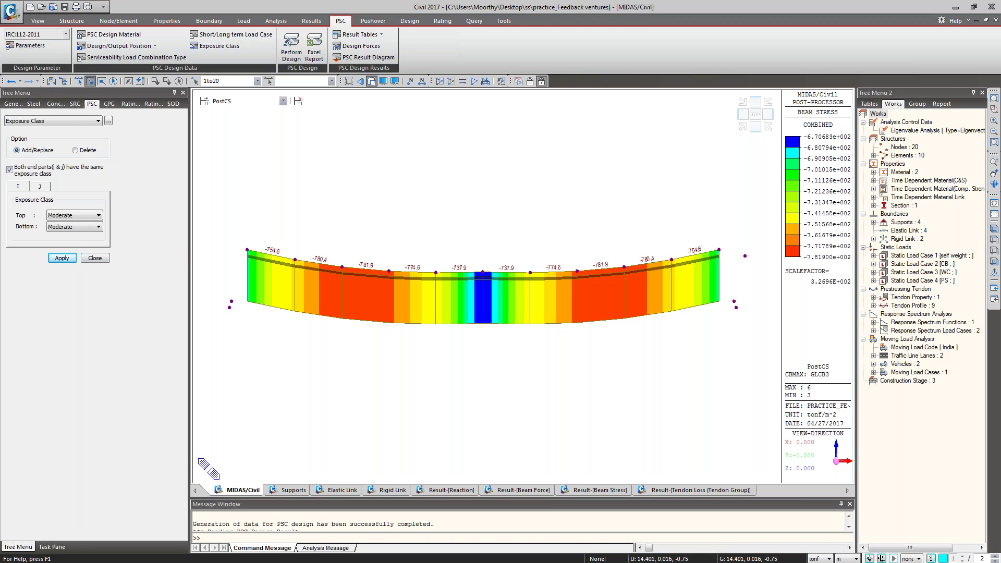
- In Paint, sketch a pier as a vertical rectangle of about 52 × 258 px, capped by a rectangle of about 225 × 63 px
{"action": "left_click_drag", "start_coordinate": [0, 50], "coordinate": [52, 50]}
{"action": "left_click_drag", "start_coordinate": [583, 61], "coordinate": [778, 59]}
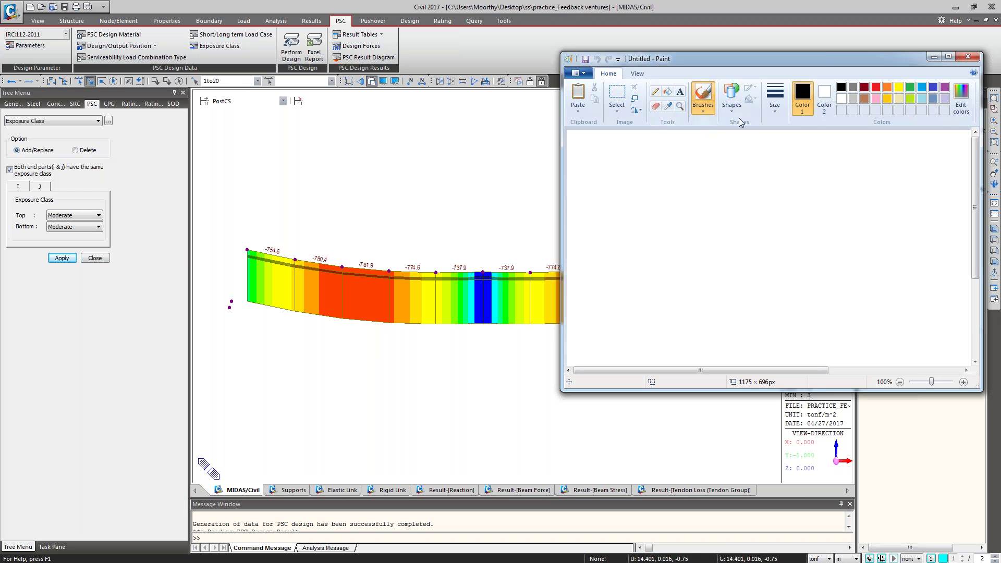
{"action": "left_click", "coordinate": [732, 101]}
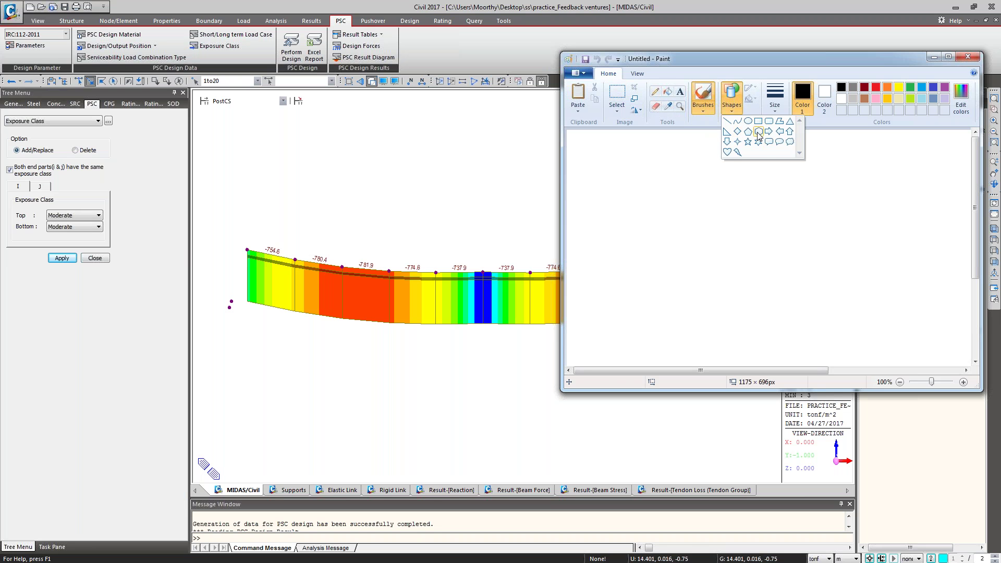
{"action": "left_click", "coordinate": [759, 121]}
{"action": "mouse_move", "coordinate": [737, 219]}
{"action": "left_mouse_down"}
{"action": "mouse_move", "coordinate": [771, 338]}
{"action": "mouse_move", "coordinate": [765, 356]}
{"action": "left_mouse_up"}
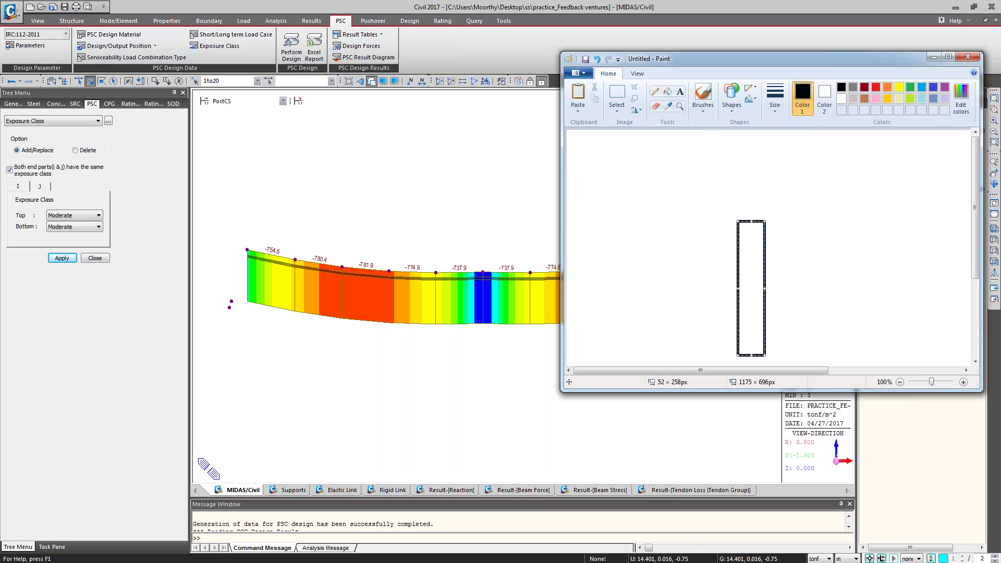
{"action": "left_click", "coordinate": [732, 100]}
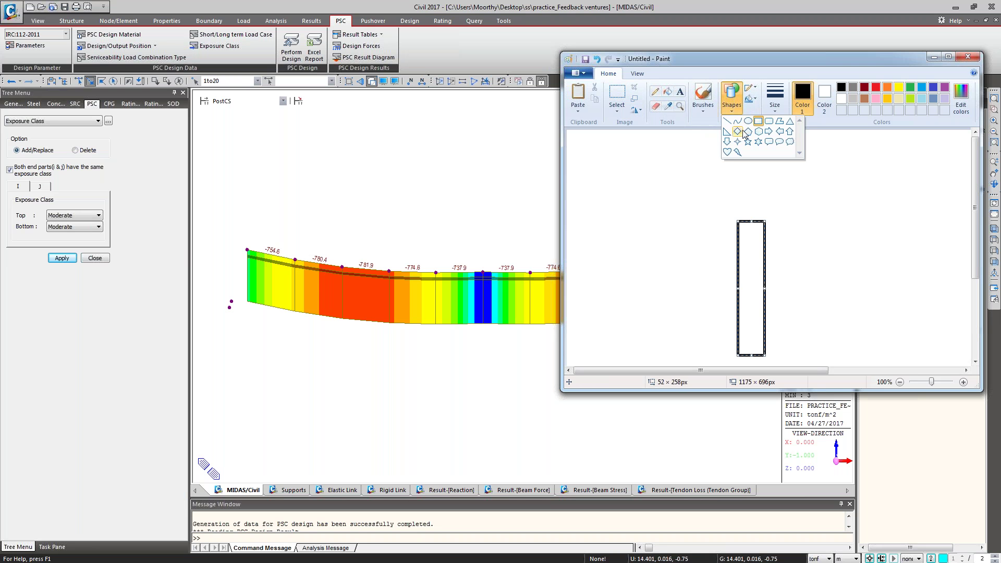
{"action": "left_click", "coordinate": [757, 124]}
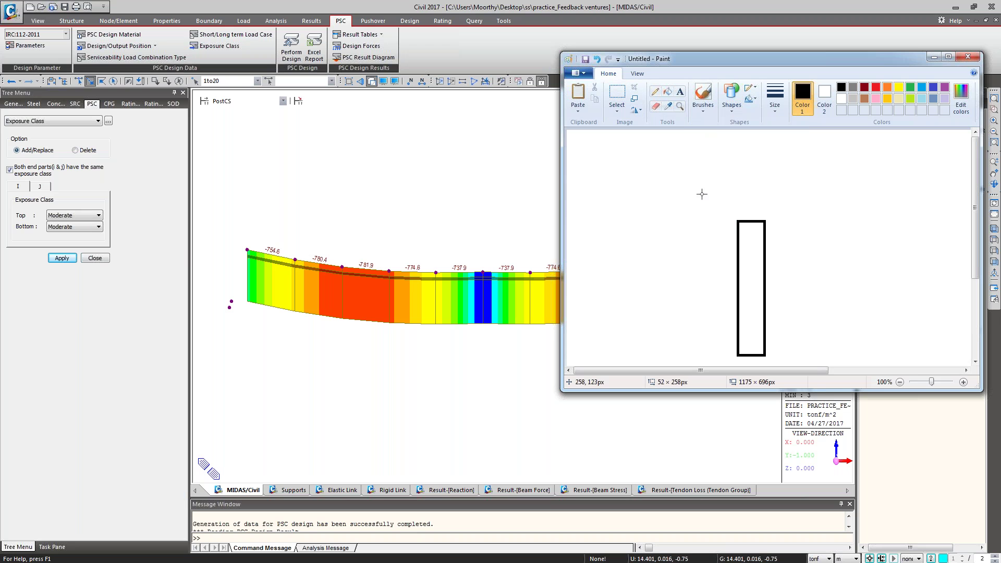
{"action": "mouse_move", "coordinate": [694, 189]}
{"action": "left_mouse_down"}
{"action": "mouse_move", "coordinate": [748, 223]}
{"action": "mouse_move", "coordinate": [822, 223]}
{"action": "left_mouse_up"}
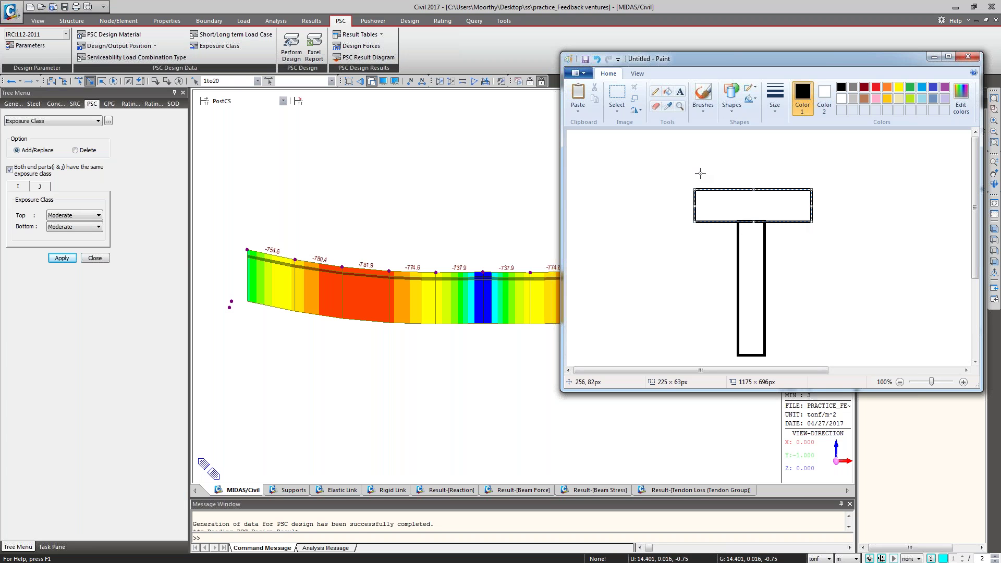
- Draw slanted and connecting lines from the pier cap's corners to give it a three-dimensional top and side face
{"action": "left_click", "coordinate": [732, 99]}
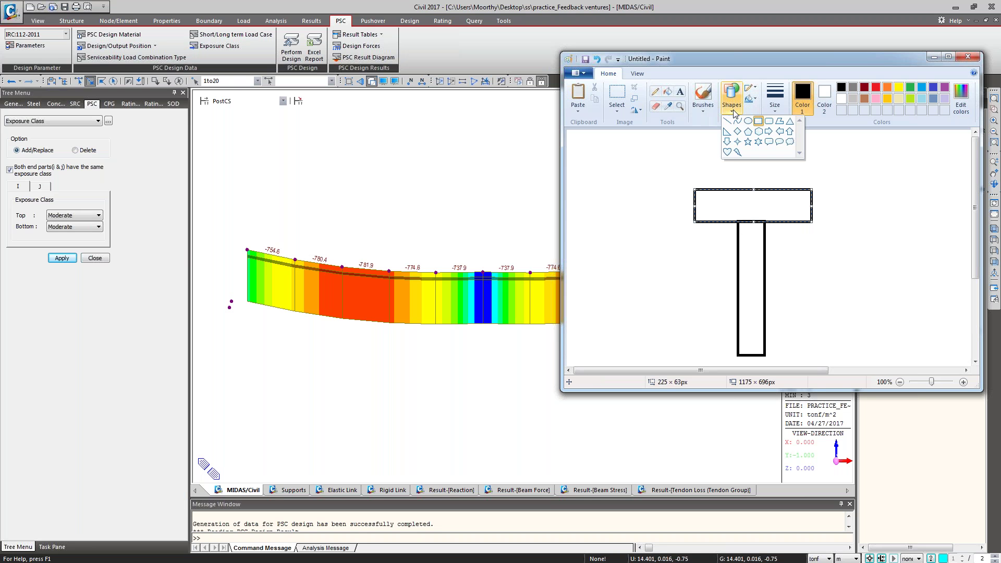
{"action": "left_click", "coordinate": [727, 132]}
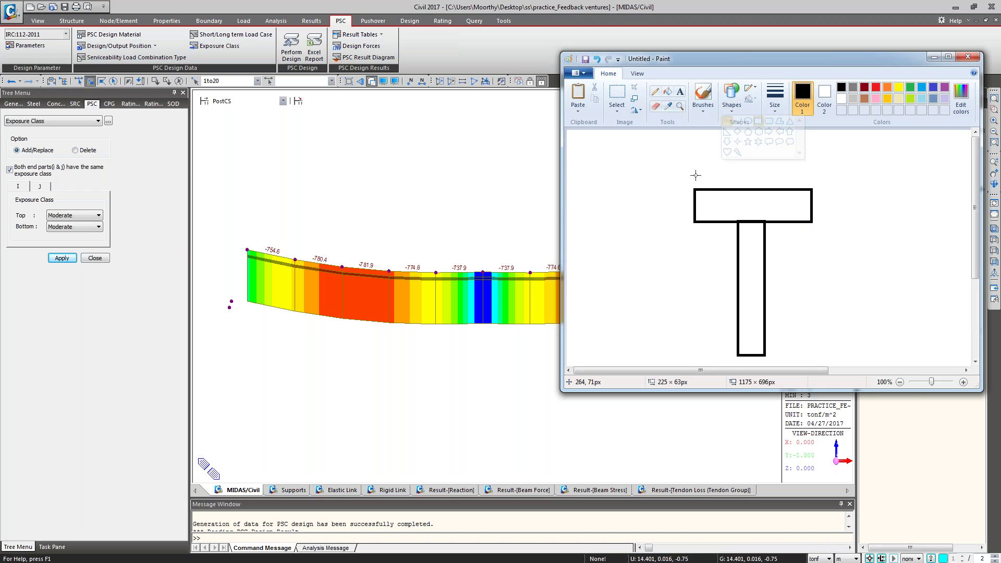
{"action": "left_click_drag", "start_coordinate": [671, 145], "coordinate": [696, 189]}
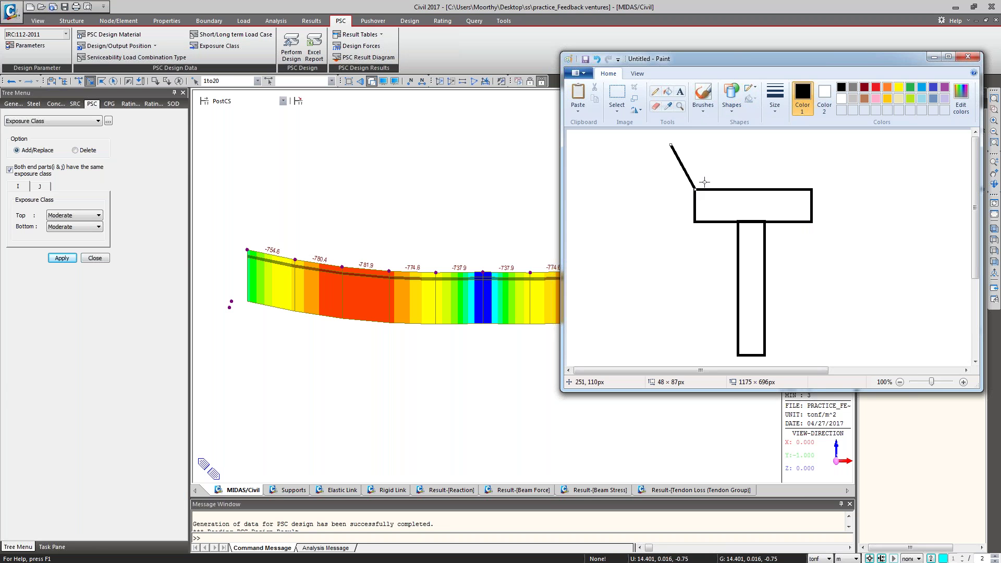
{"action": "left_click_drag", "start_coordinate": [785, 137], "coordinate": [810, 189]}
{"action": "left_click_drag", "start_coordinate": [670, 142], "coordinate": [786, 139]}
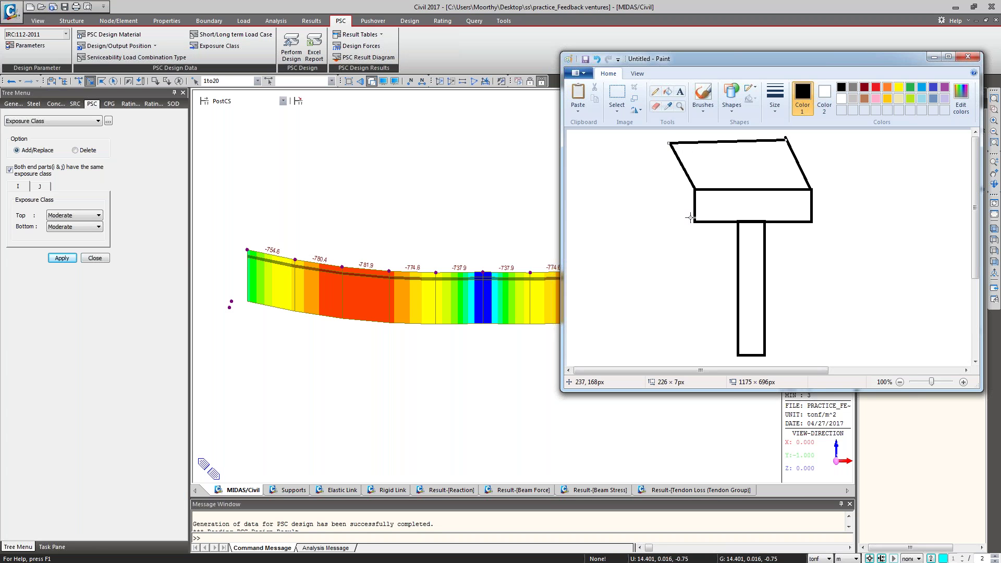
{"action": "mouse_move", "coordinate": [693, 221]}
{"action": "left_mouse_down"}
{"action": "mouse_move", "coordinate": [652, 162]}
{"action": "mouse_move", "coordinate": [665, 173]}
{"action": "mouse_move", "coordinate": [669, 157]}
{"action": "mouse_move", "coordinate": [668, 176]}
{"action": "left_mouse_up"}
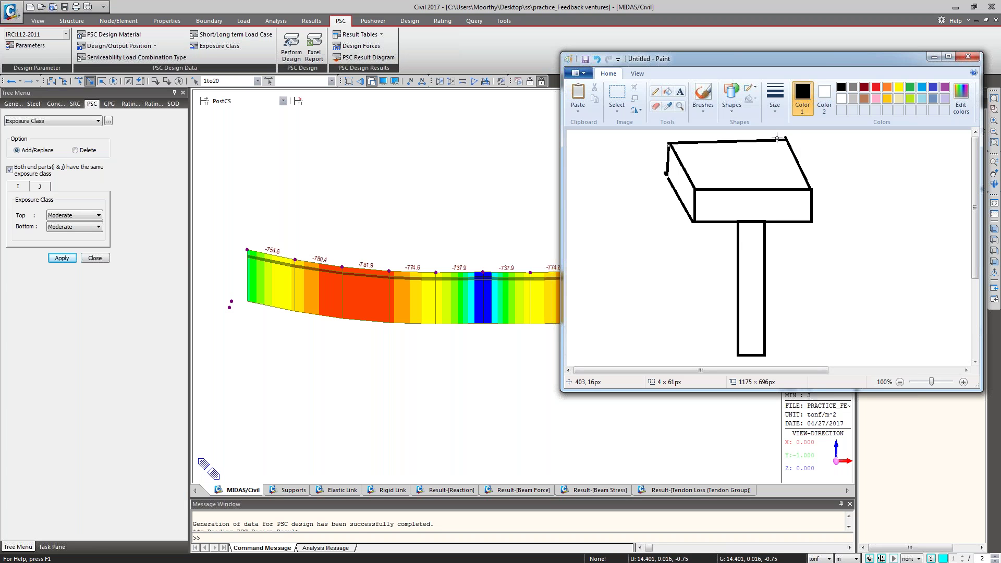
- Draw two deck rectangles above the pier cap, about 336 × 53 px and 219 × 54 px, with a gap between them
{"action": "left_click", "coordinate": [732, 102]}
{"action": "left_click", "coordinate": [758, 121]}
{"action": "left_click_drag", "start_coordinate": [770, 132], "coordinate": [824, 159]}
{"action": "left_click_drag", "start_coordinate": [904, 163], "coordinate": [945, 159]}
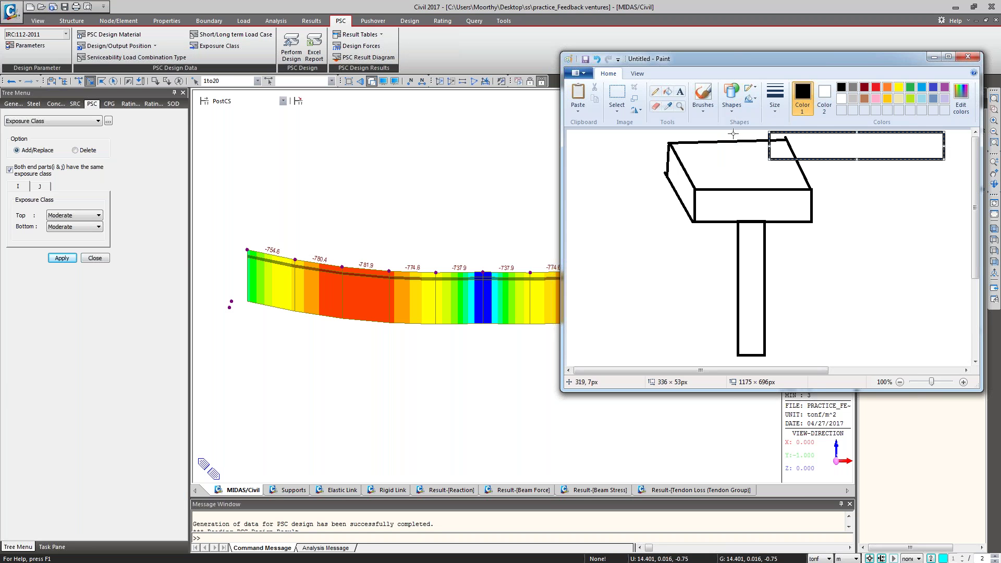
{"action": "mouse_move", "coordinate": [729, 132]}
{"action": "left_mouse_down"}
{"action": "mouse_move", "coordinate": [726, 152]}
{"action": "mouse_move", "coordinate": [660, 170]}
{"action": "mouse_move", "coordinate": [615, 160]}
{"action": "left_mouse_up"}
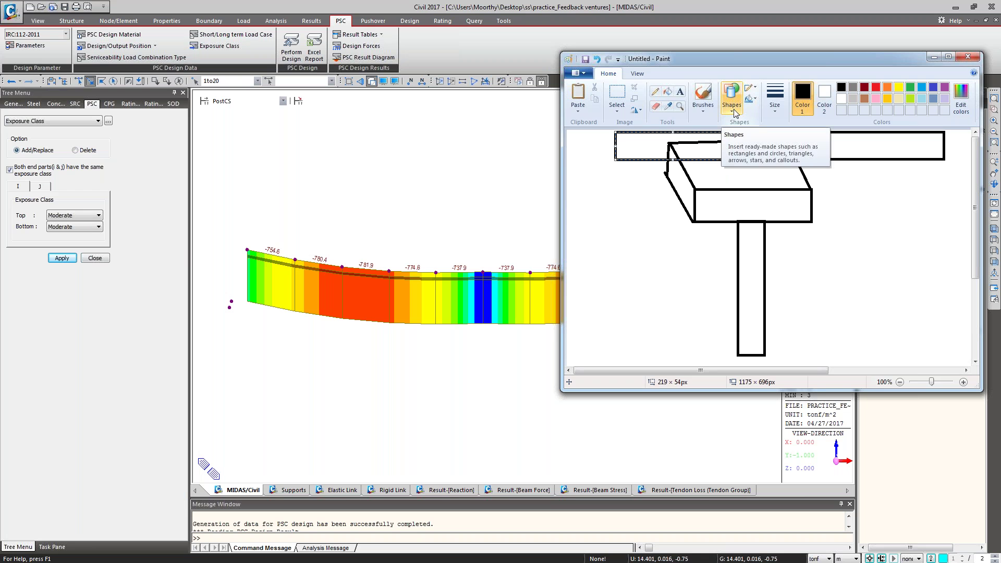
{"action": "key", "text": "Escape"}
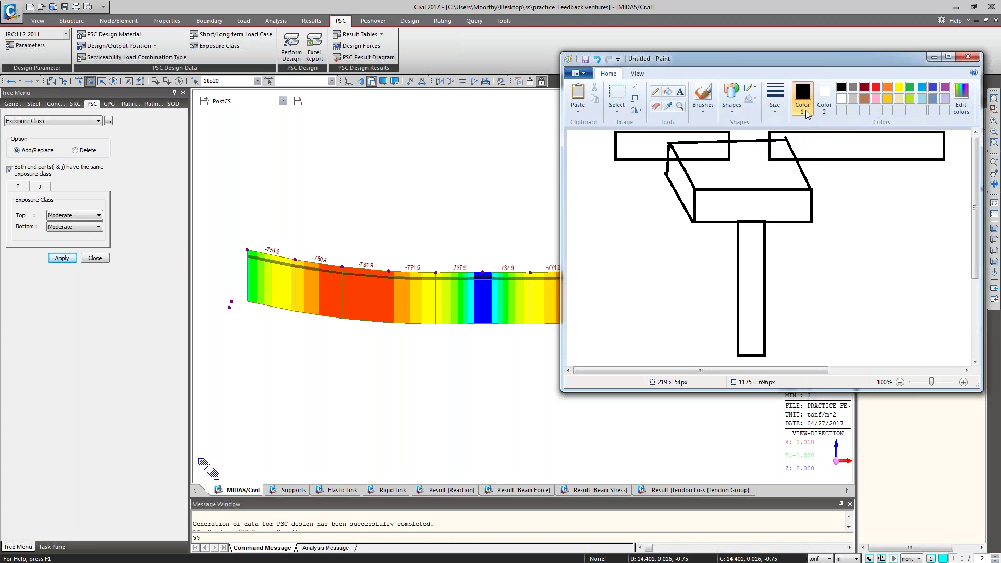
- Draw short red vertical lines as bearings under both deck ends on the pier cap's top face
{"action": "left_click", "coordinate": [877, 87]}
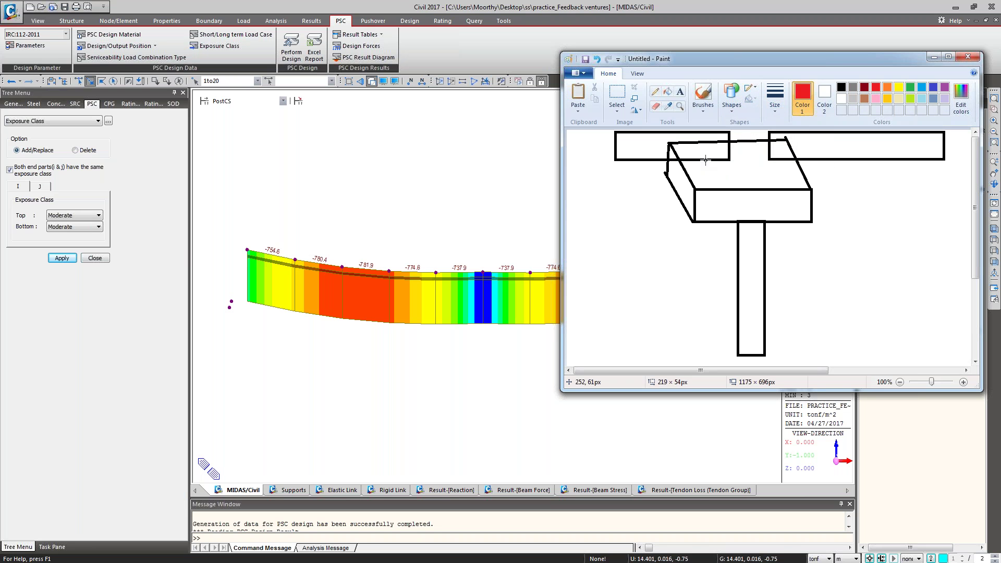
{"action": "mouse_move", "coordinate": [705, 160]}
{"action": "left_mouse_down"}
{"action": "mouse_move", "coordinate": [706, 175]}
{"action": "mouse_move", "coordinate": [697, 156]}
{"action": "mouse_move", "coordinate": [697, 165]}
{"action": "left_mouse_up"}
{"action": "left_click_drag", "start_coordinate": [778, 146], "coordinate": [790, 177]}
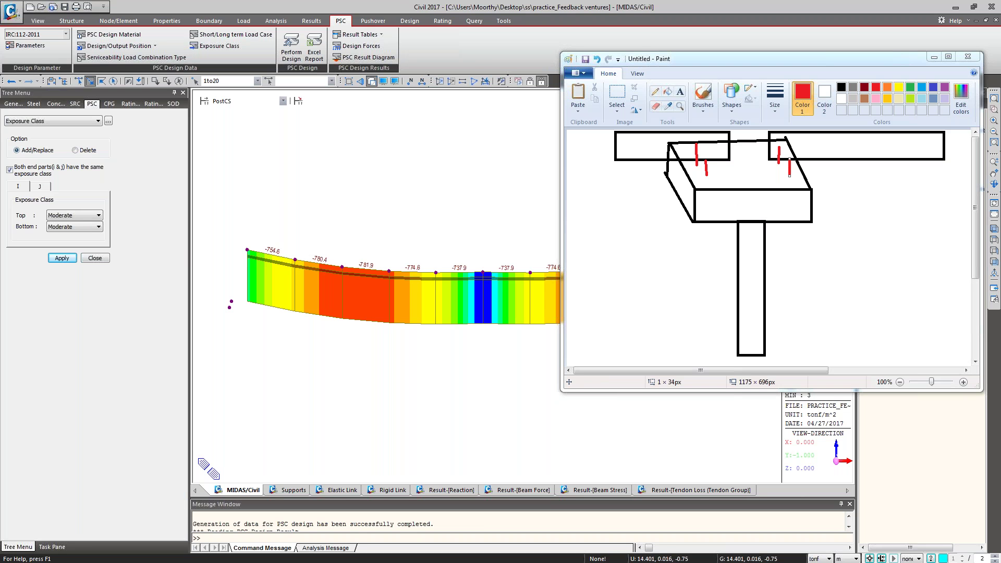
- Label the pier cap's front face "PLATE ELEMENT AND MESH IT" in red and widen the text box
{"action": "left_click", "coordinate": [681, 93]}
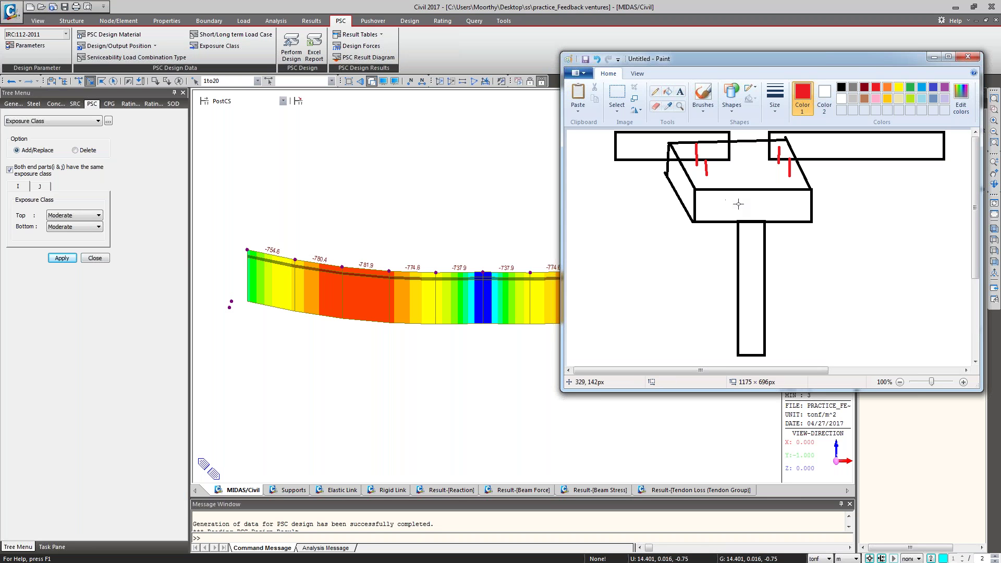
{"action": "left_click", "coordinate": [680, 92]}
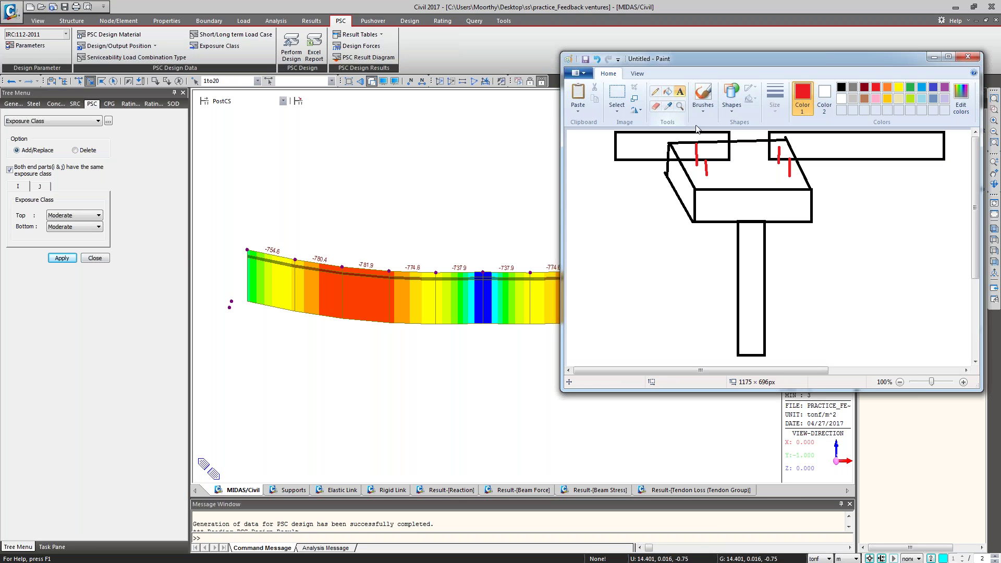
{"action": "left_click", "coordinate": [727, 193]}
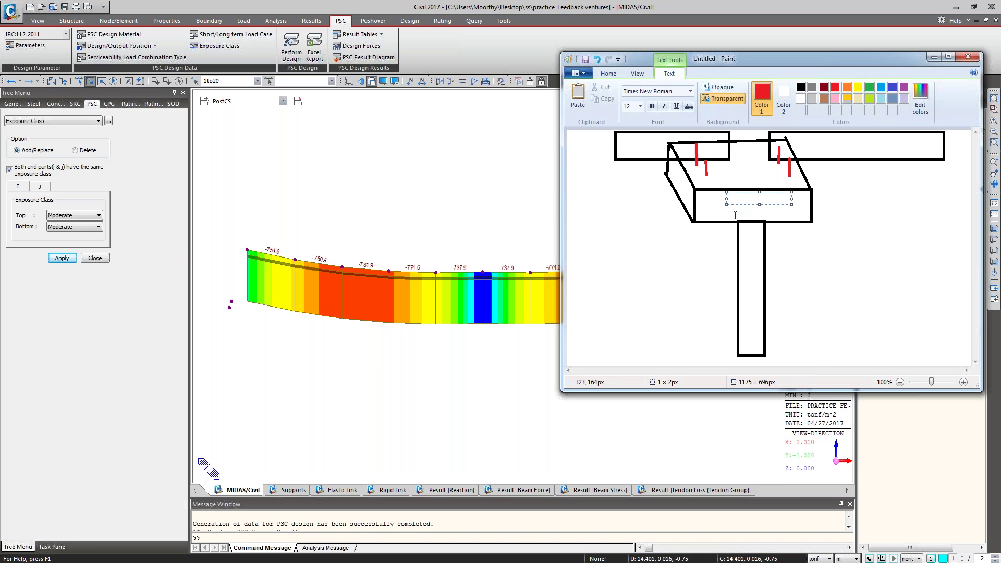
{"action": "type", "text": "PLATE ELEMENT"}
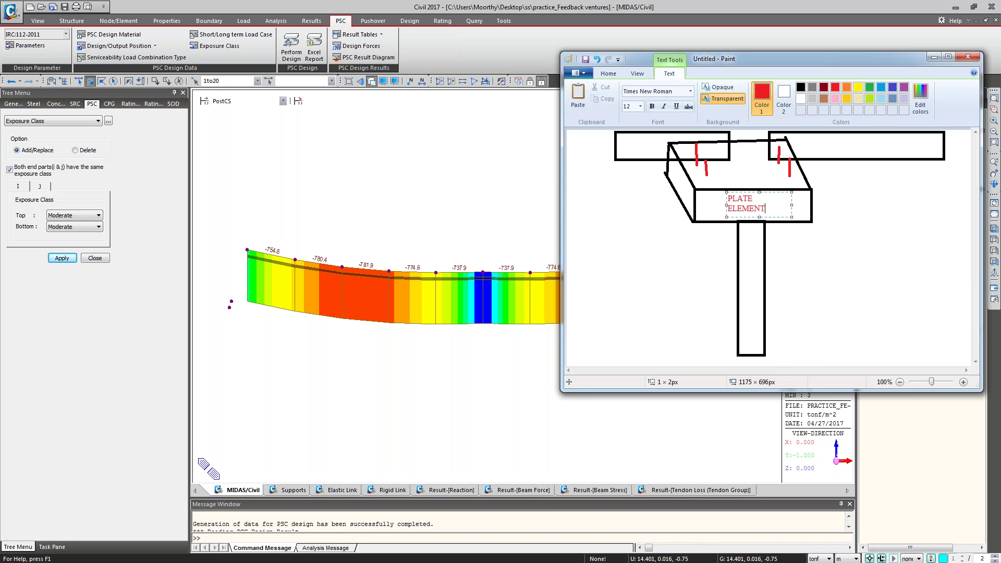
{"action": "type", "text": " AND MESH IT"}
{"action": "left_click_drag", "start_coordinate": [792, 210], "coordinate": [831, 214]}
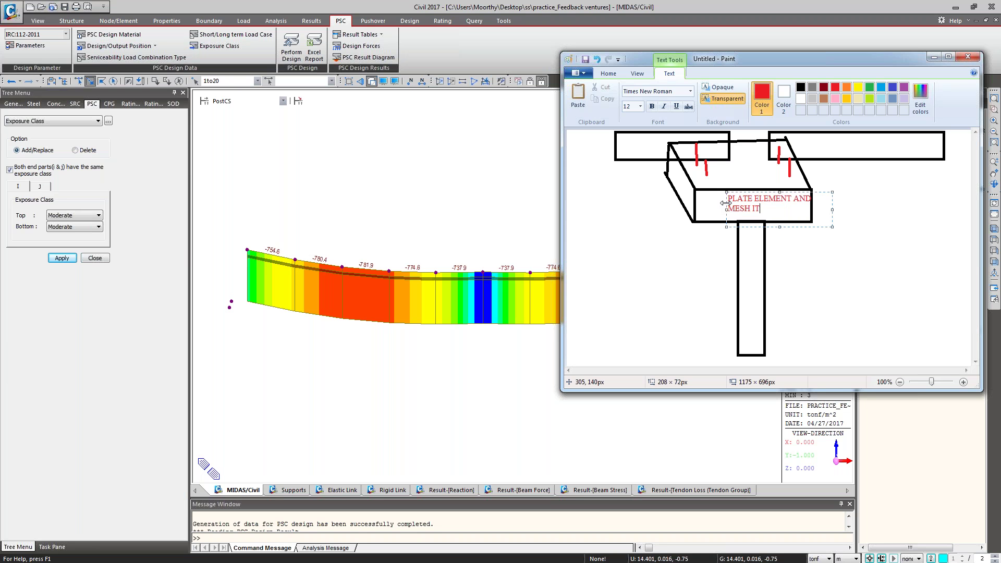
- Shorten the red label to "PLATE ELEMENT" and place it on the pier cap's front face
{"action": "mouse_move", "coordinate": [725, 203]}
{"action": "left_mouse_down"}
{"action": "mouse_move", "coordinate": [702, 205]}
{"action": "mouse_move", "coordinate": [772, 230]}
{"action": "mouse_move", "coordinate": [706, 234]}
{"action": "mouse_move", "coordinate": [829, 233]}
{"action": "left_mouse_up"}
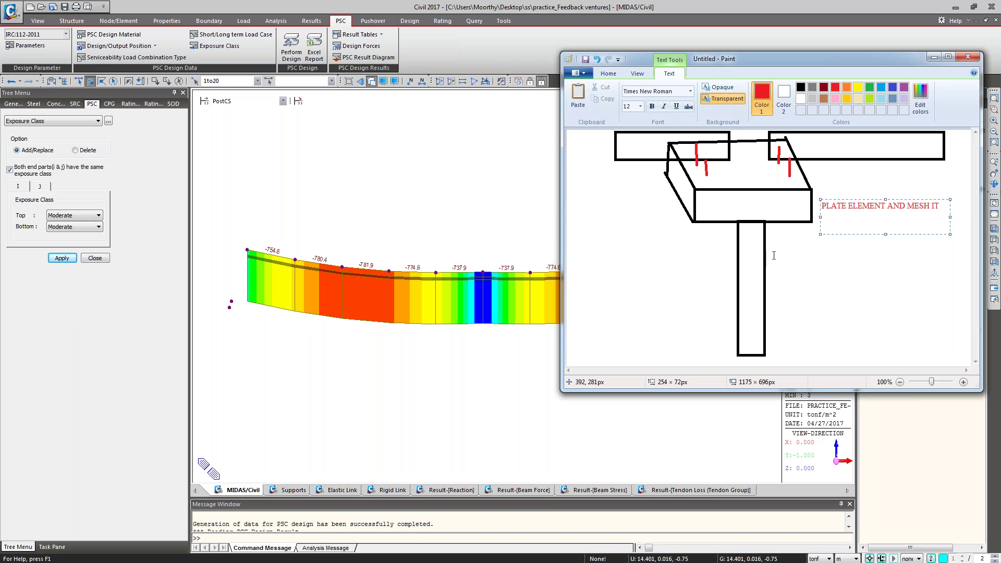
{"action": "left_click_drag", "start_coordinate": [888, 207], "coordinate": [943, 206]}
{"action": "key", "text": "Delete"}
{"action": "left_click_drag", "start_coordinate": [865, 234], "coordinate": [773, 234]}
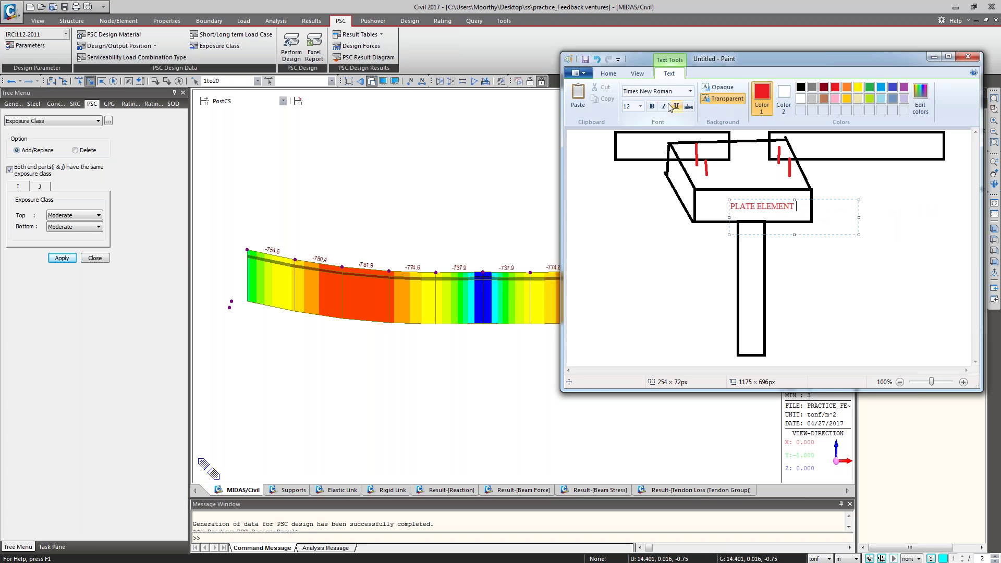
{"action": "left_click", "coordinate": [782, 255]}
- Add a red "BEAM ELEMENT" label beside the pier column and another inside the right-hand deck rectangle
{"action": "left_click", "coordinate": [767, 267]}
{"action": "type", "text": "BEAM"}
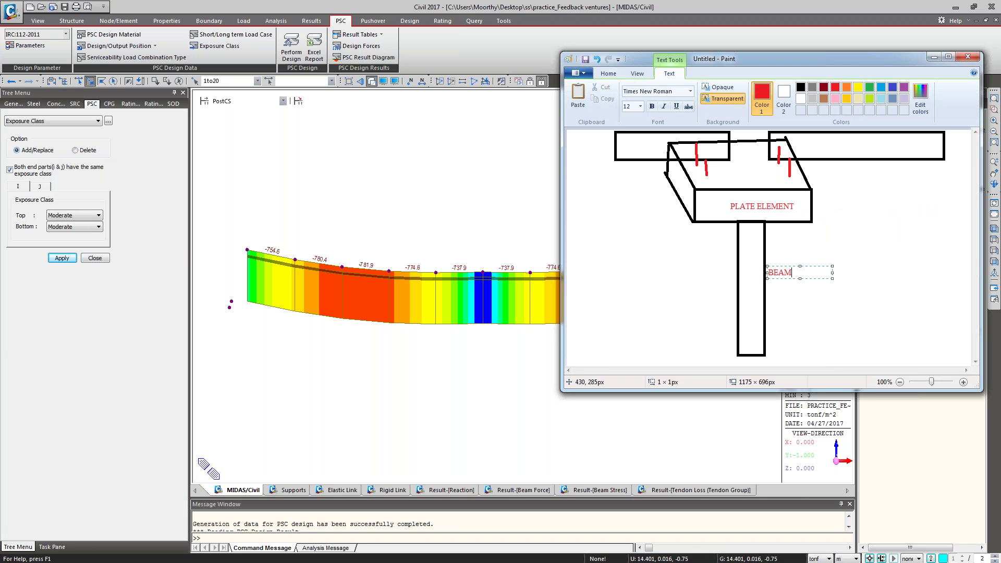
{"action": "type", "text": " ELEMENT"}
{"action": "left_click", "coordinate": [844, 150]}
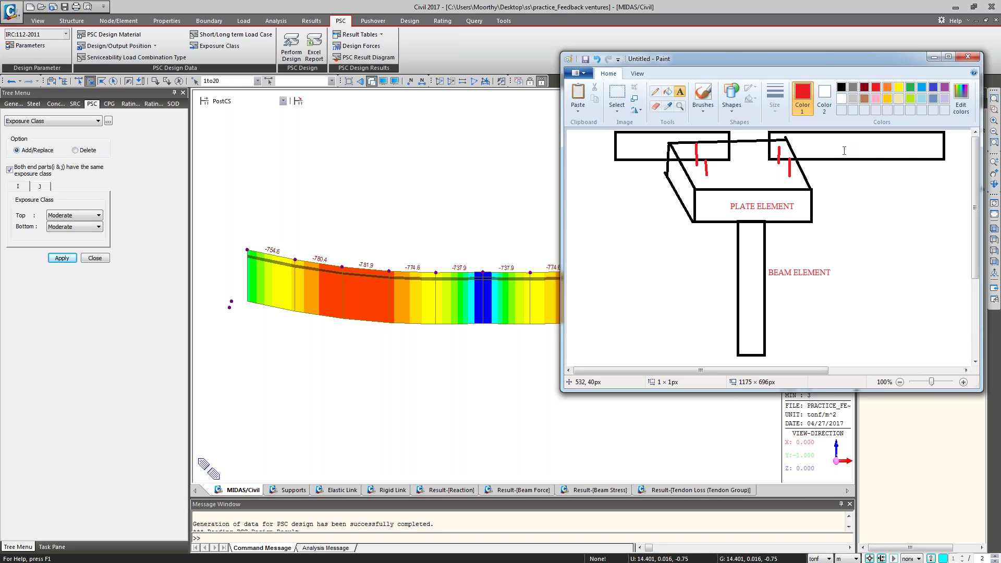
{"action": "left_click", "coordinate": [844, 151]}
{"action": "type", "text": "BEAM ELEMEN"}
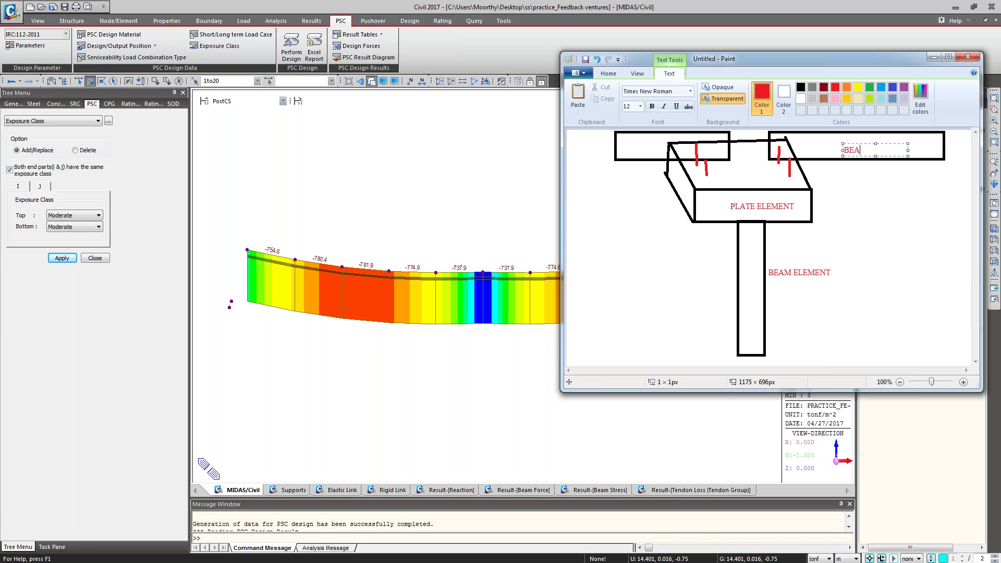
{"action": "type", "text": "T"}
{"action": "left_click", "coordinate": [827, 271]}
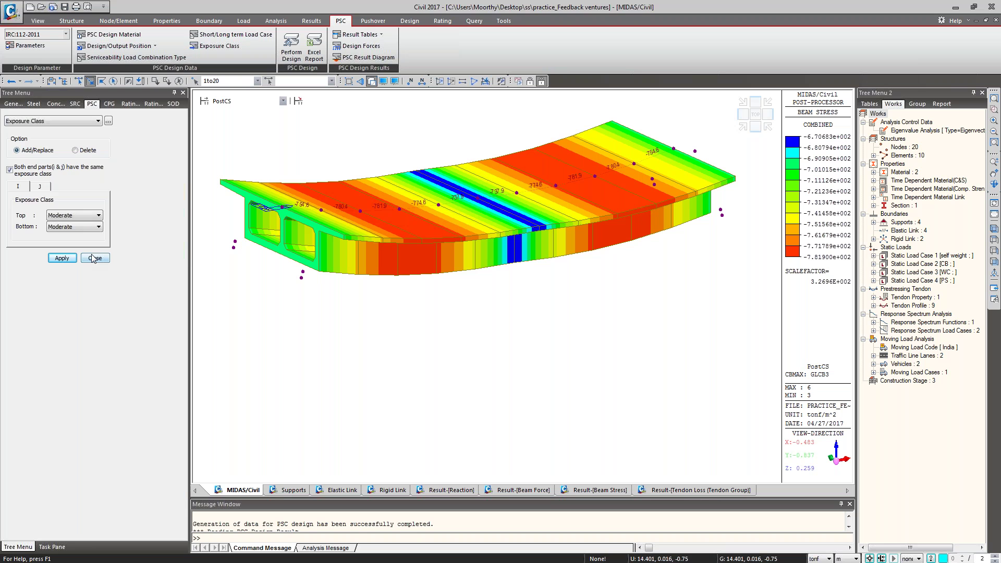
- Close the Exposure Class settings and check the Sectional Property Calculator's AutoCAD DXF import option without importing anything
{"action": "left_click", "coordinate": [95, 257]}
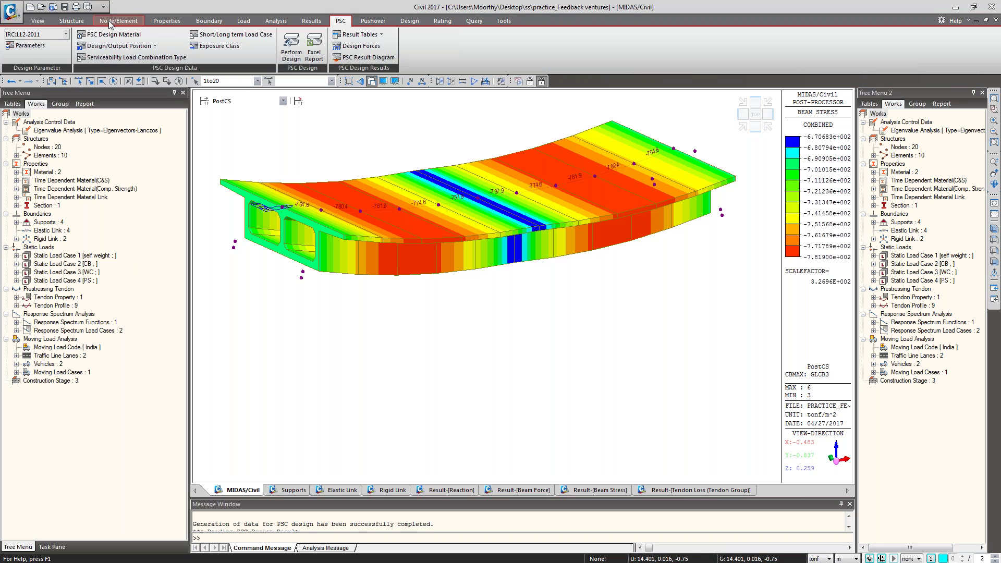
{"action": "left_click", "coordinate": [502, 22]}
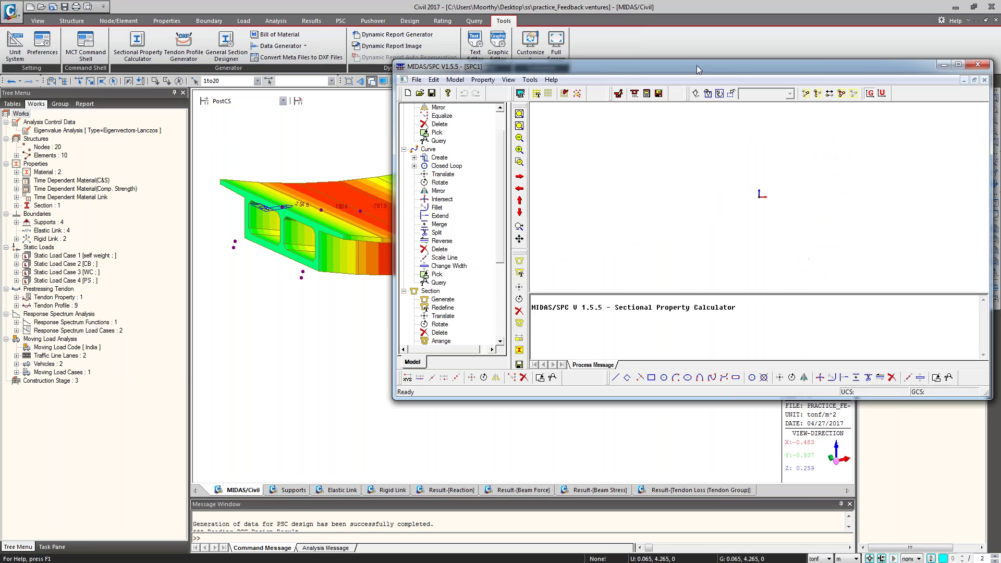
{"action": "left_click_drag", "start_coordinate": [699, 69], "coordinate": [648, 136]}
{"action": "left_click", "coordinate": [366, 147]}
{"action": "mouse_move", "coordinate": [417, 205]}
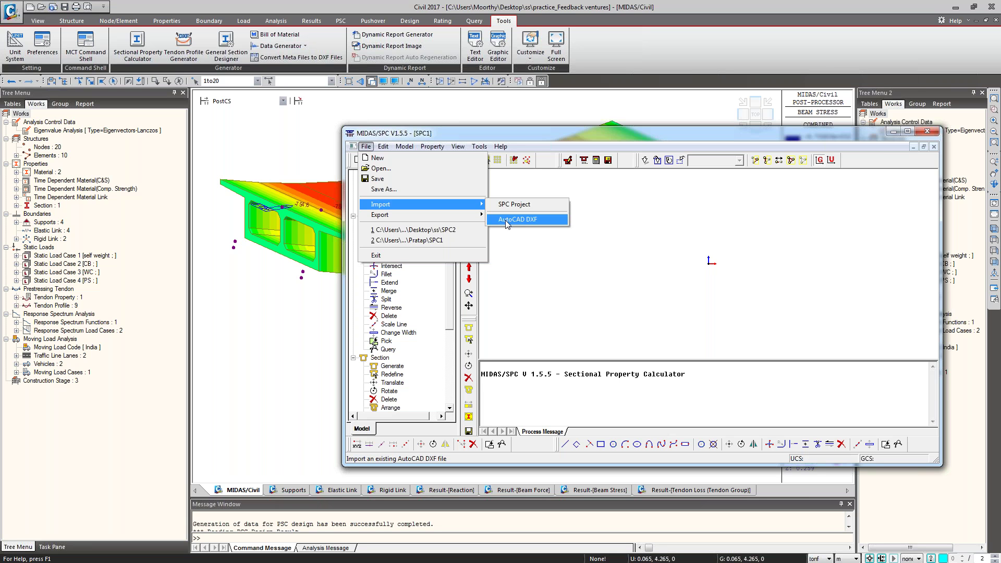
{"action": "left_click", "coordinate": [927, 133]}
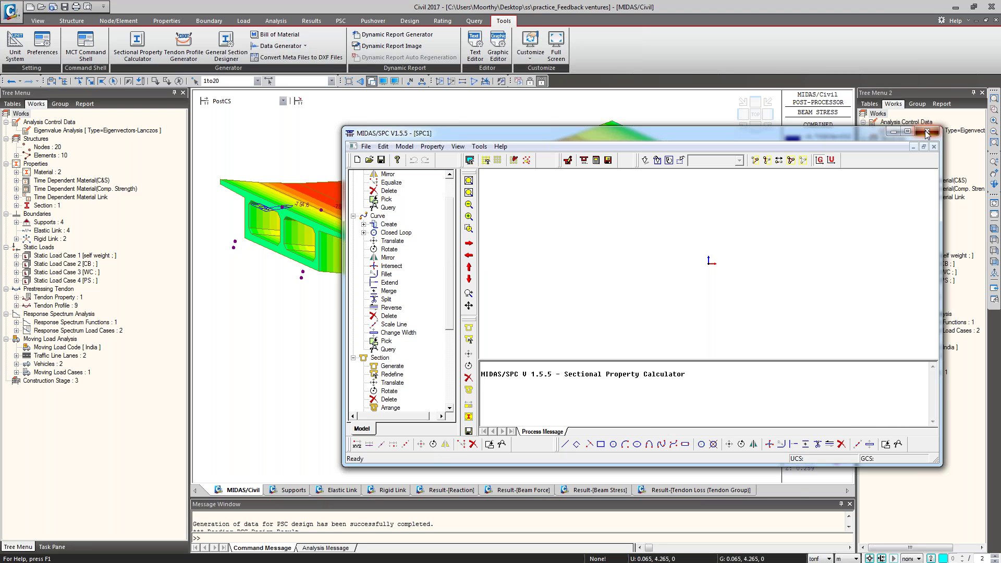
{"action": "left_click", "coordinate": [926, 133]}
- Switch to the Excel design report and review sheet 5_I from the torsional resistance checks back to the design conditions
{"action": "left_click", "coordinate": [340, 21]}
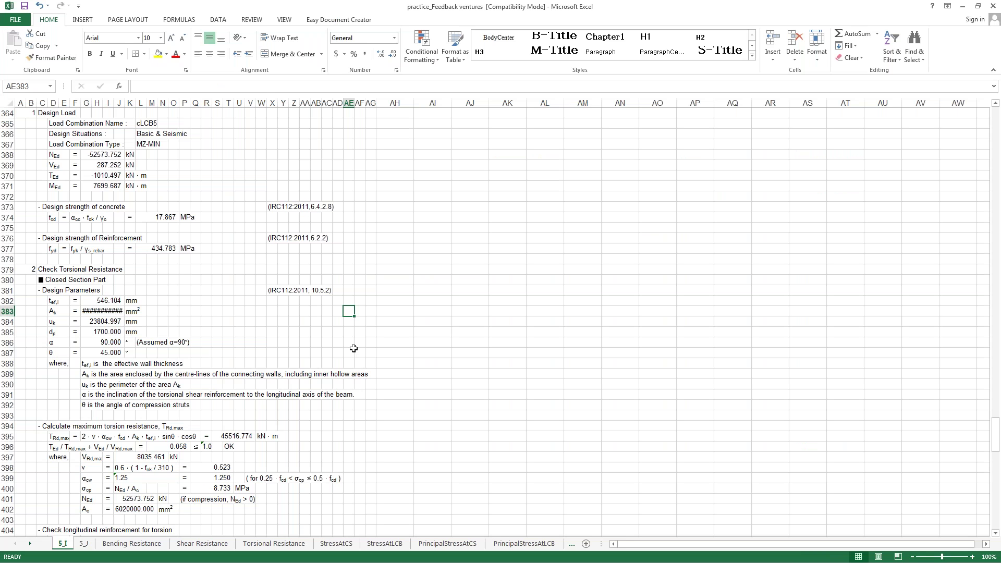
{"action": "scroll", "coordinate": [354, 349], "scroll_direction": "up", "scroll_amount": 5}
{"action": "scroll", "coordinate": [353, 349], "scroll_direction": "up", "scroll_amount": 18}
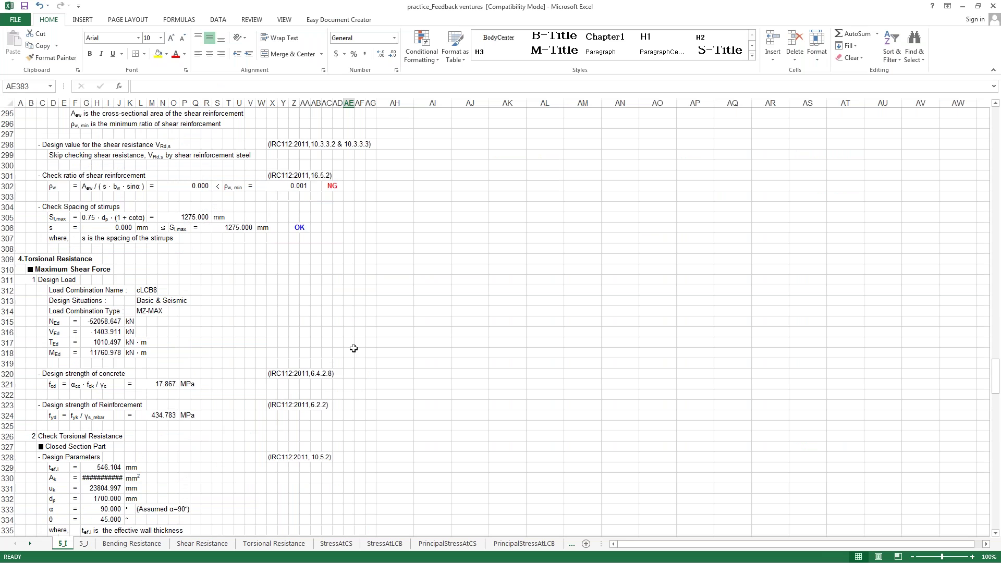
{"action": "scroll", "coordinate": [354, 349], "scroll_direction": "up", "scroll_amount": 20}
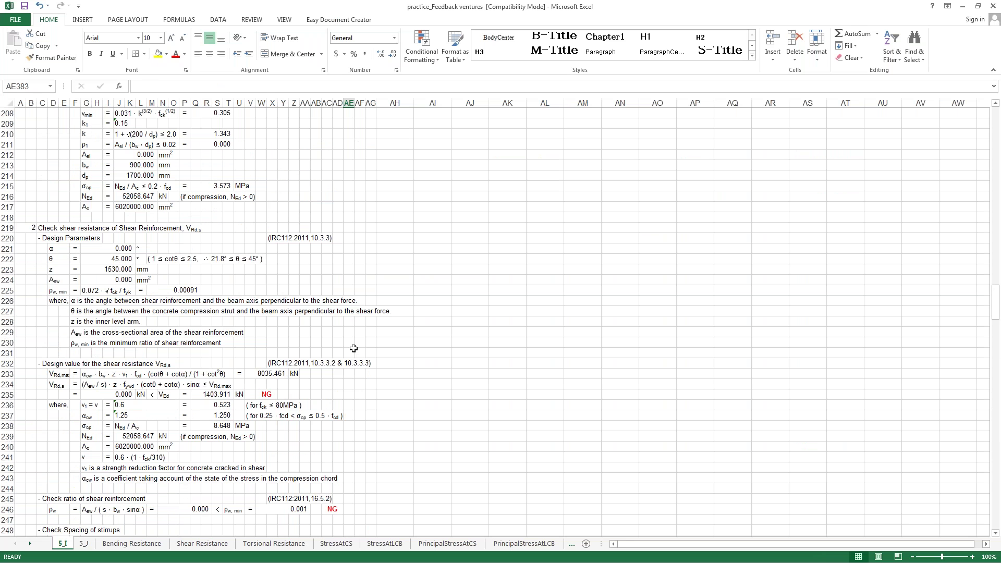
{"action": "scroll", "coordinate": [353, 348], "scroll_direction": "up", "scroll_amount": 20}
{"action": "scroll", "coordinate": [353, 348], "scroll_direction": "up", "scroll_amount": 20}
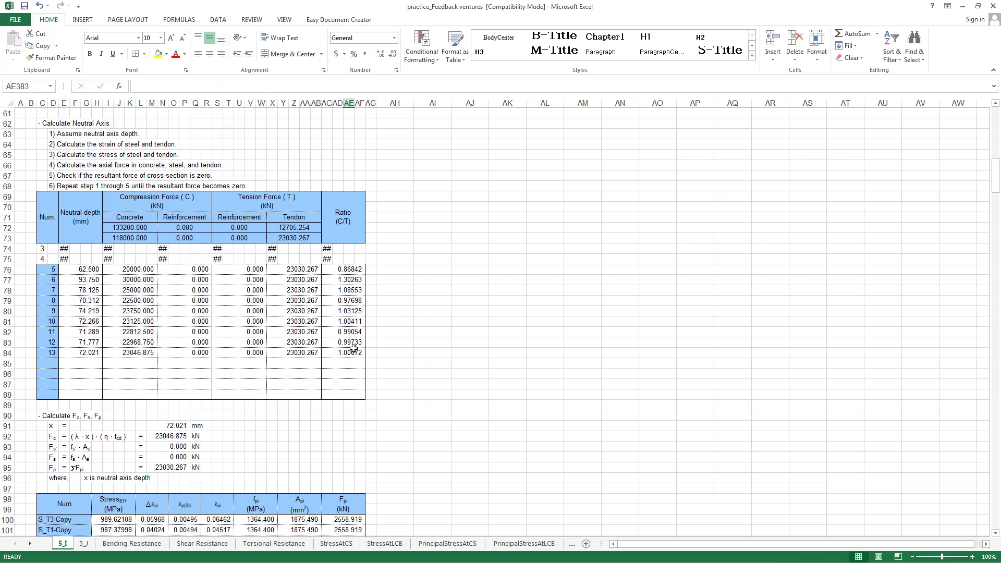
{"action": "scroll", "coordinate": [354, 348], "scroll_direction": "up", "scroll_amount": 20}
{"action": "scroll", "coordinate": [341, 342], "scroll_direction": "up", "scroll_amount": 1}
- Examine the printed page layout of the 5_I design report in the print preview, through its shear and torsion pages
{"action": "key", "text": "ctrl+p"}
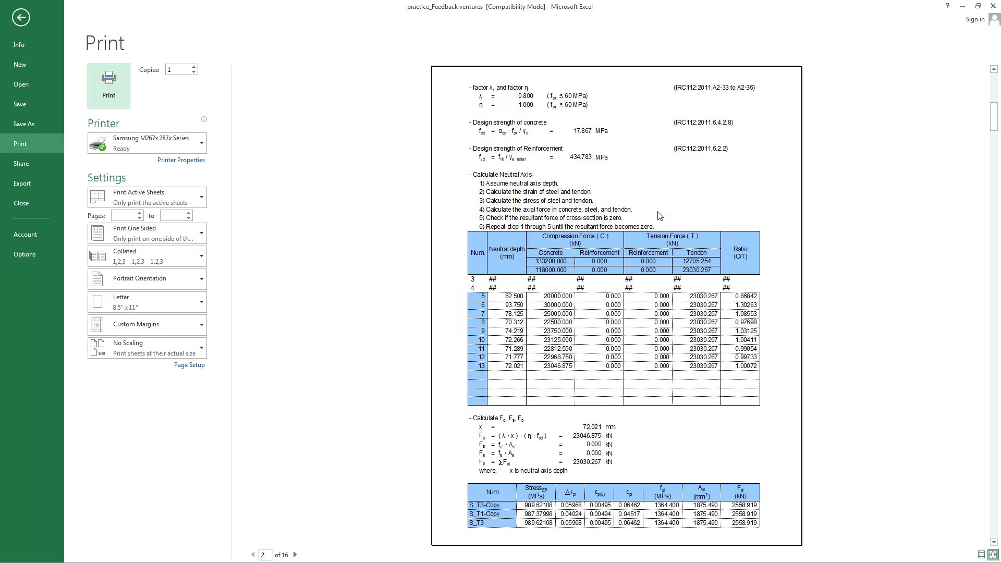
{"action": "scroll", "coordinate": [660, 216], "scroll_direction": "down", "scroll_amount": 1}
{"action": "scroll", "coordinate": [660, 215], "scroll_direction": "down", "scroll_amount": 2}
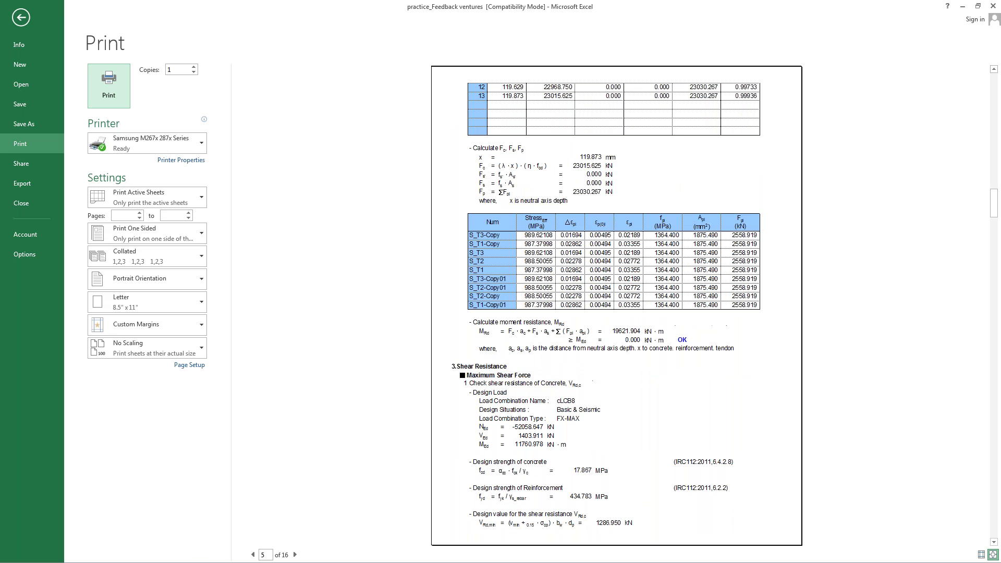
{"action": "scroll", "coordinate": [660, 216], "scroll_direction": "down", "scroll_amount": 1}
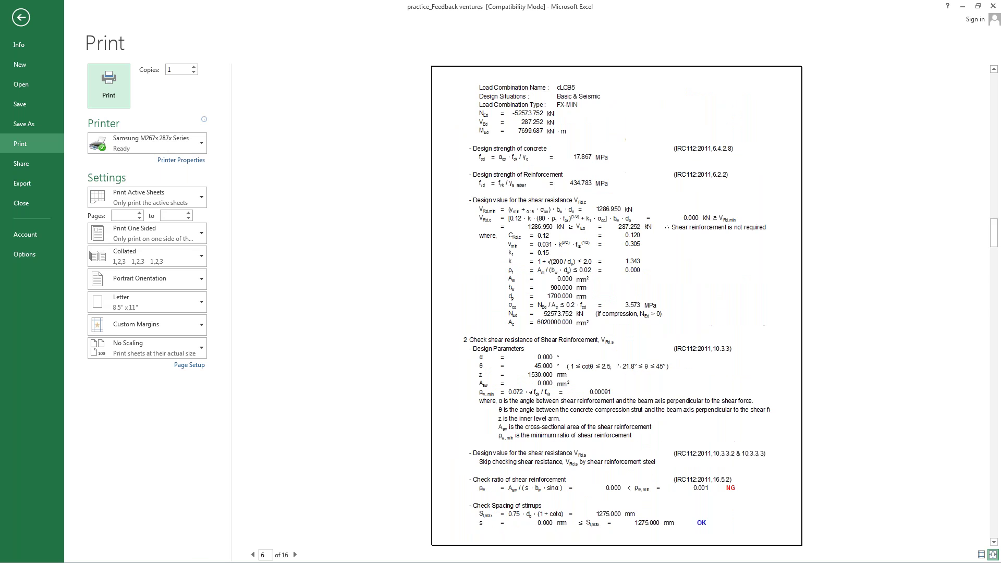
{"action": "scroll", "coordinate": [617, 306], "scroll_direction": "down", "scroll_amount": 2}
{"action": "scroll", "coordinate": [616, 305], "scroll_direction": "down", "scroll_amount": 1}
{"action": "scroll", "coordinate": [617, 306], "scroll_direction": "down", "scroll_amount": 3}
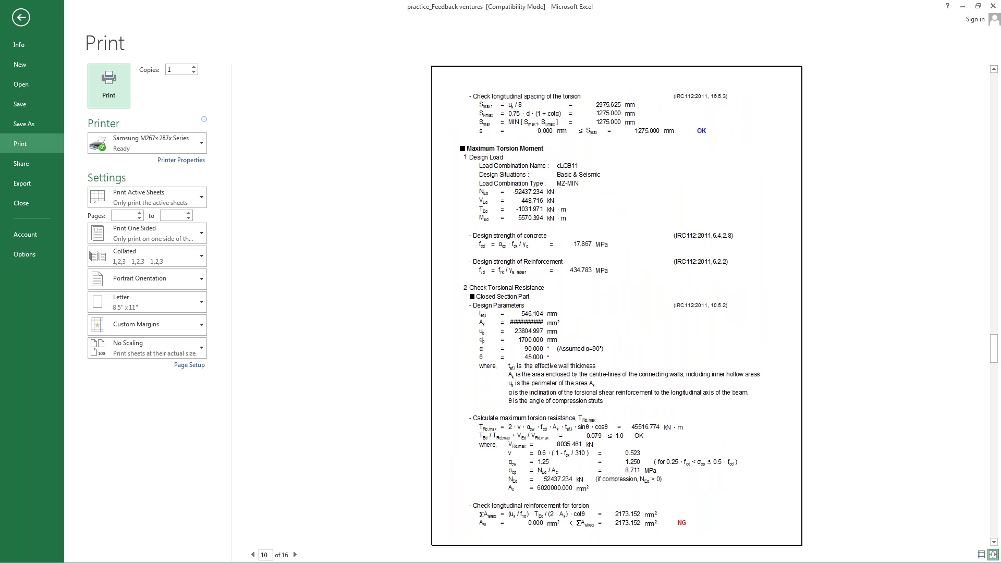
{"action": "scroll", "coordinate": [617, 306], "scroll_direction": "down", "scroll_amount": 1}
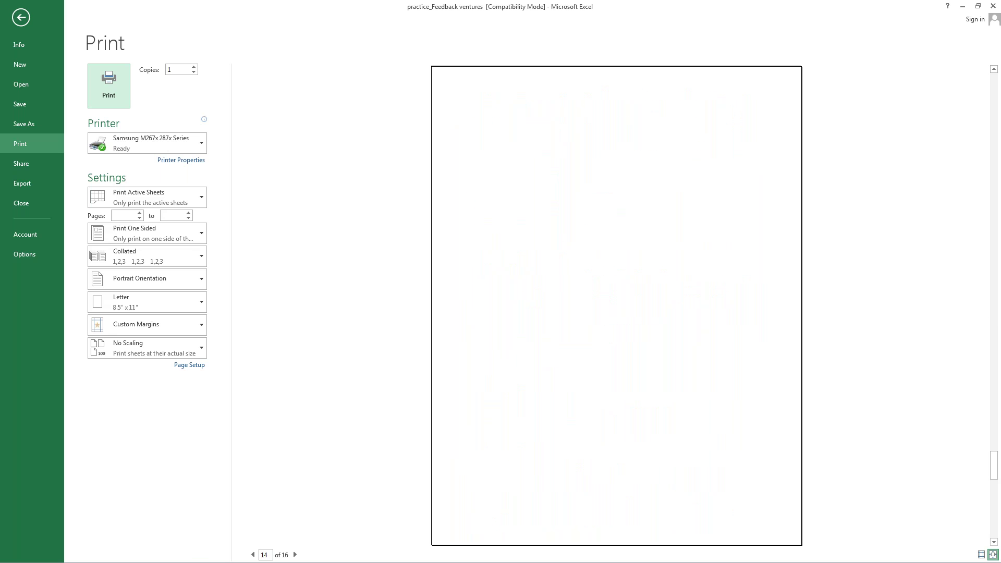
{"action": "scroll", "coordinate": [617, 306], "scroll_direction": "up", "scroll_amount": 3}
{"action": "scroll", "coordinate": [657, 250], "scroll_direction": "up", "scroll_amount": 3}
{"action": "scroll", "coordinate": [677, 236], "scroll_direction": "up", "scroll_amount": 1}
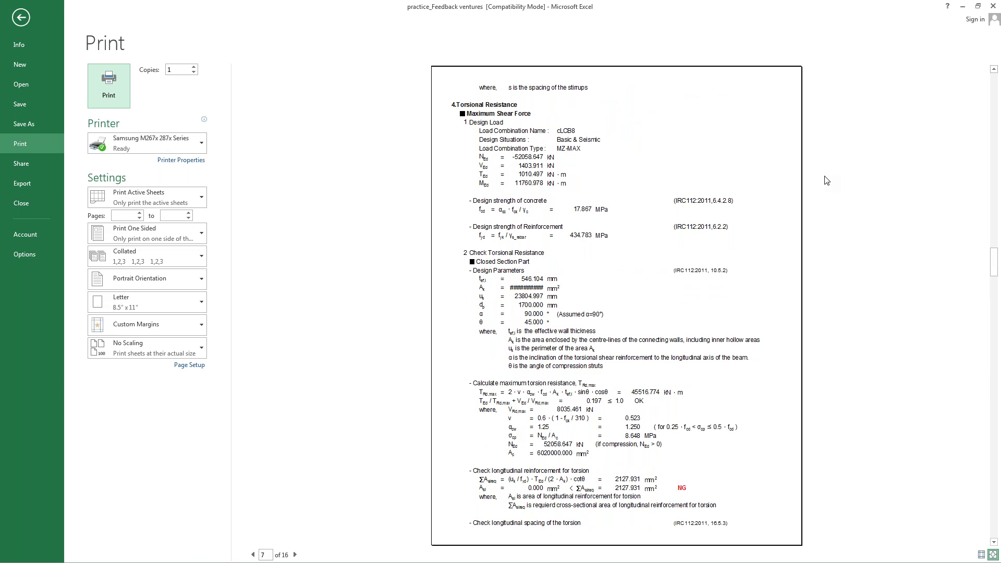
- Leave the print preview without printing and switch back to the MIDAS Civil model
{"action": "key", "text": "Escape"}
{"action": "left_click", "coordinate": [749, 218]}
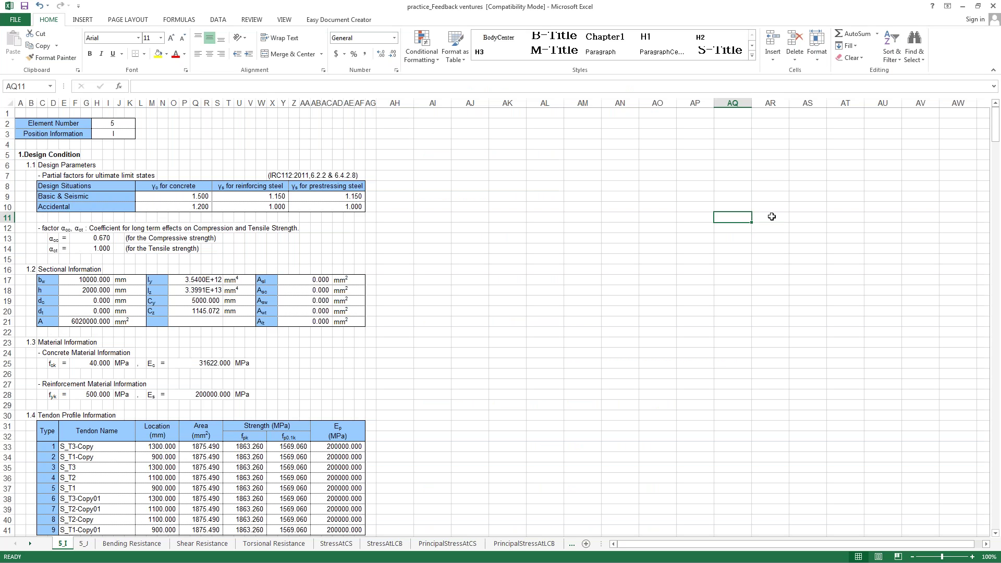
{"action": "left_click", "coordinate": [962, 7]}
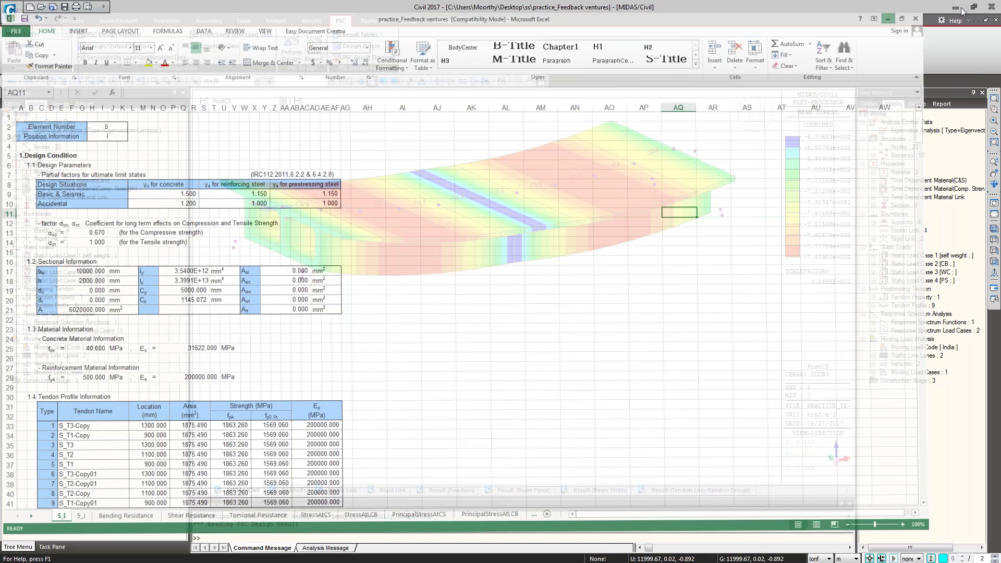